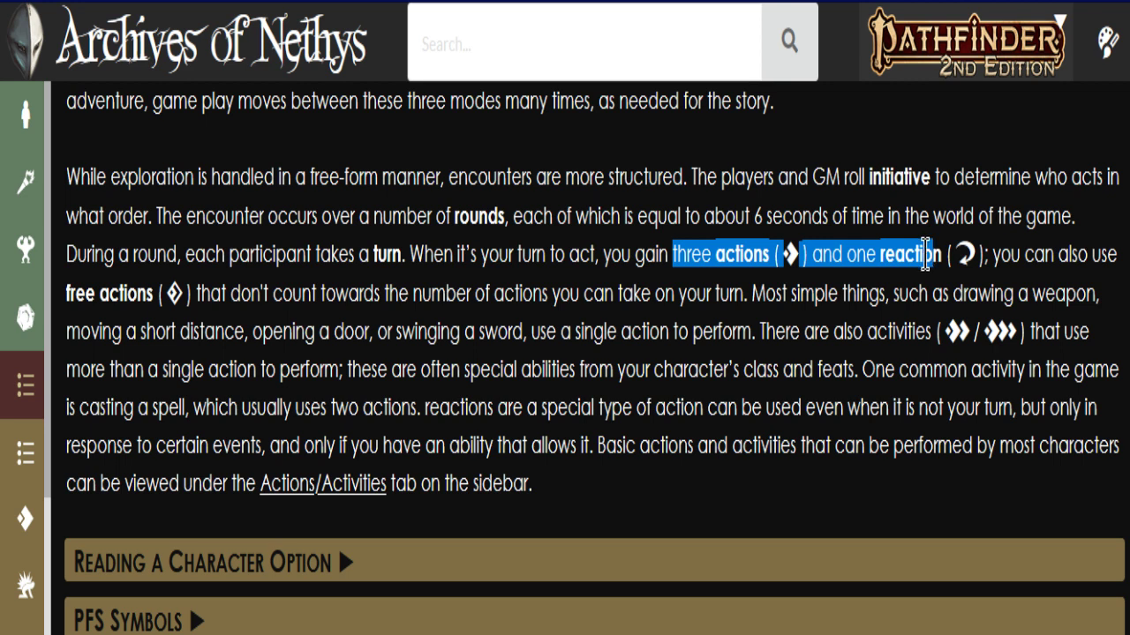
# Highlight the rule that free actions do not count towards the number of actions in a turn.
pyautogui.click(781, 324)
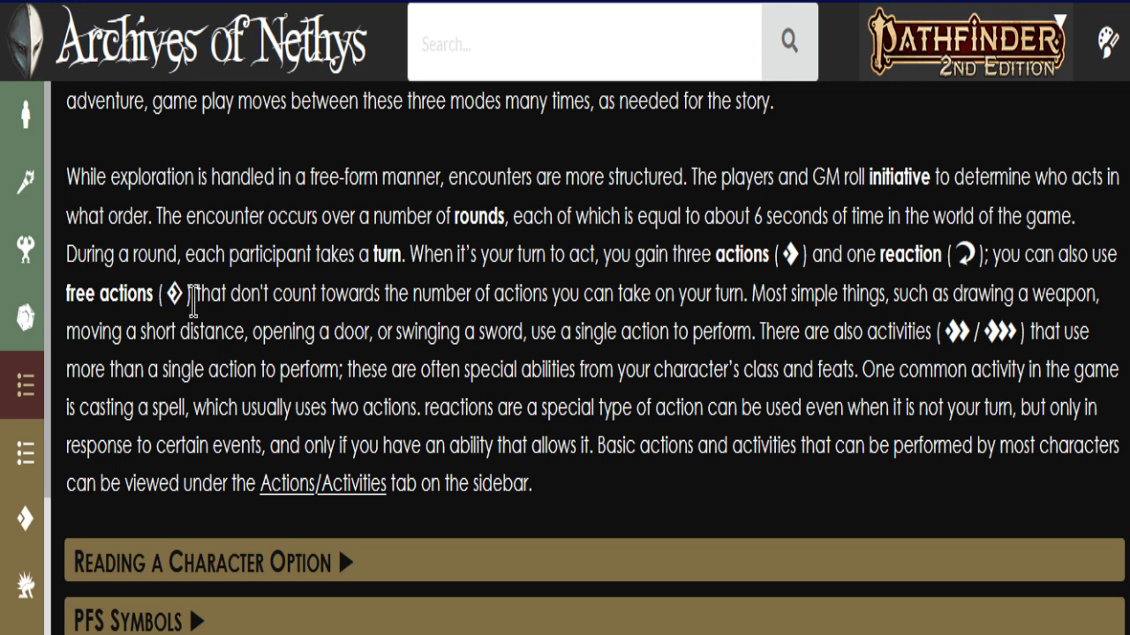
pyautogui.moveTo(66, 291); pyautogui.dragTo(744, 300)
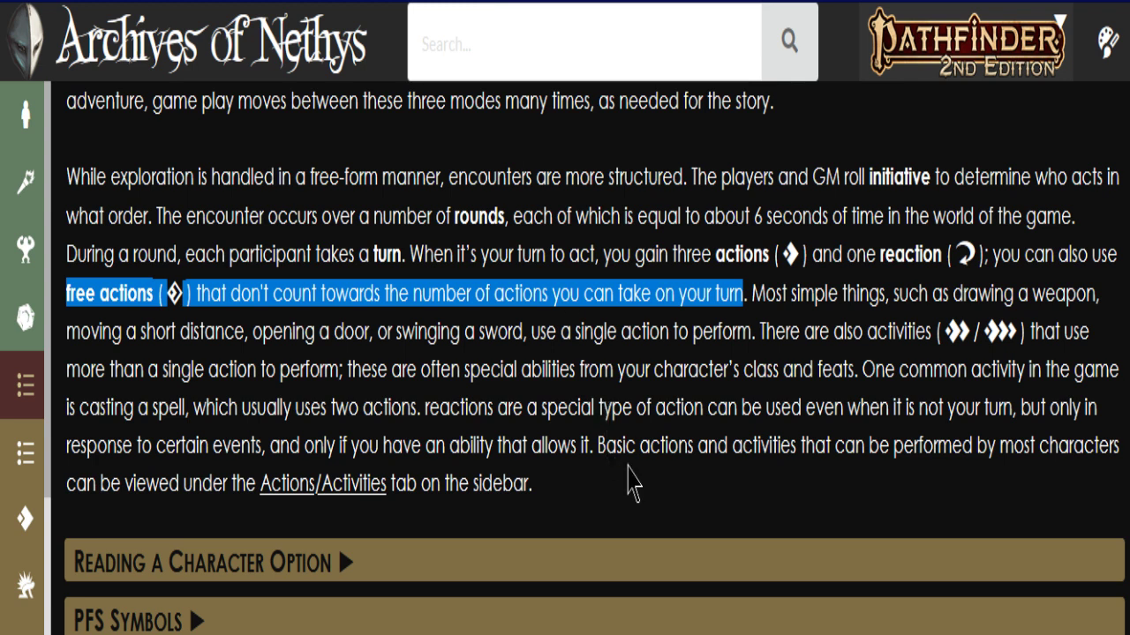
pyautogui.click(657, 486)
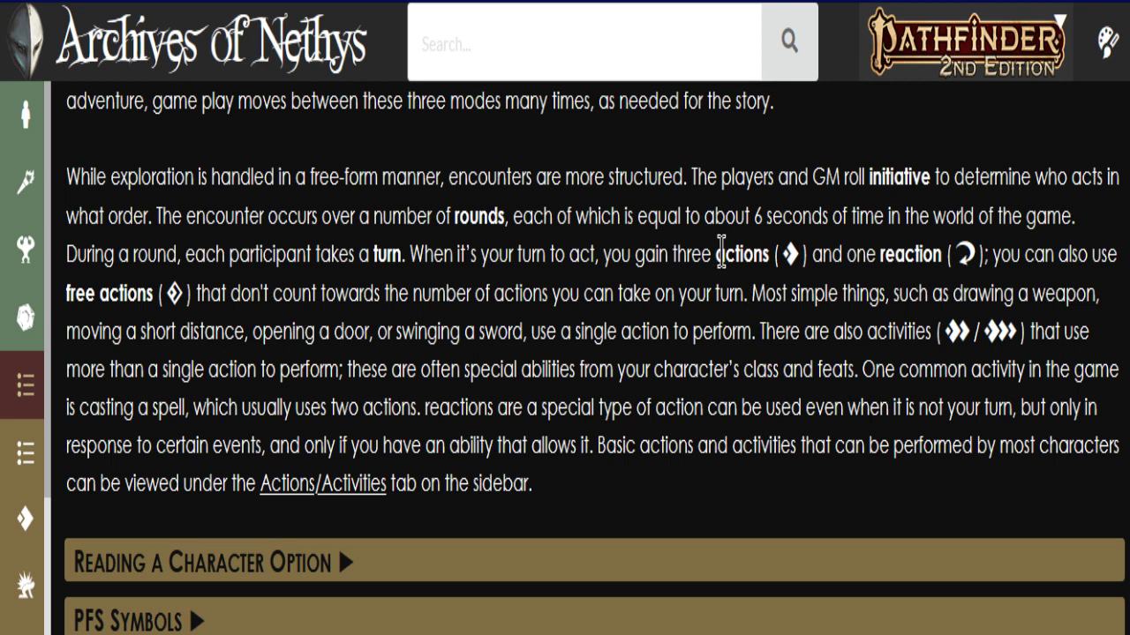
# Highlight the passages on multi-action activities, the class and feat abilities they come from, and casting a spell with two actions.
pyautogui.moveTo(673, 254)
pyautogui.mouseDown()
pyautogui.moveTo(951, 256)
pyautogui.moveTo(1021, 289)
pyautogui.moveTo(953, 348)
pyautogui.moveTo(918, 338)
pyautogui.mouseUp()
pyautogui.click(922, 336)
pyautogui.moveTo(760, 331); pyautogui.dragTo(957, 344)
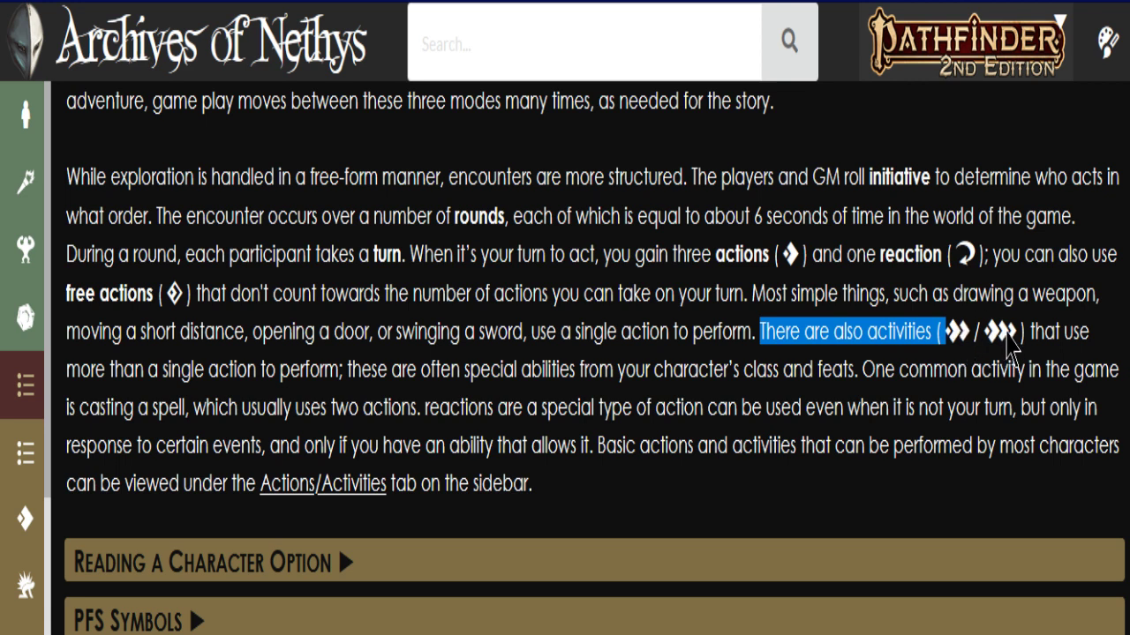
pyautogui.click(563, 384)
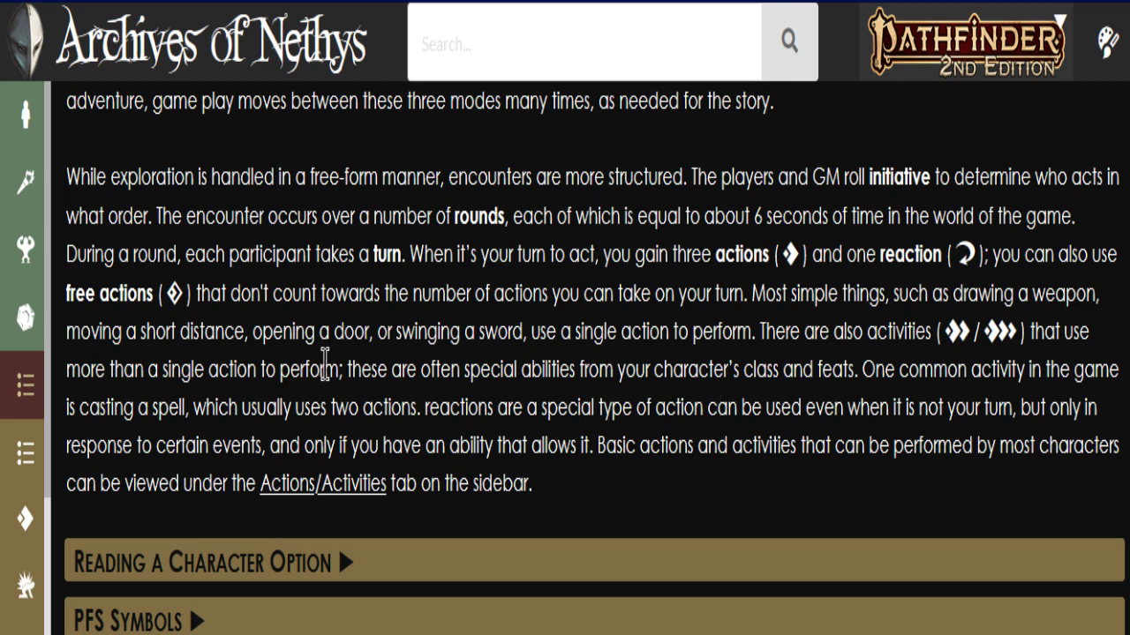
pyautogui.moveTo(346, 369); pyautogui.dragTo(832, 369)
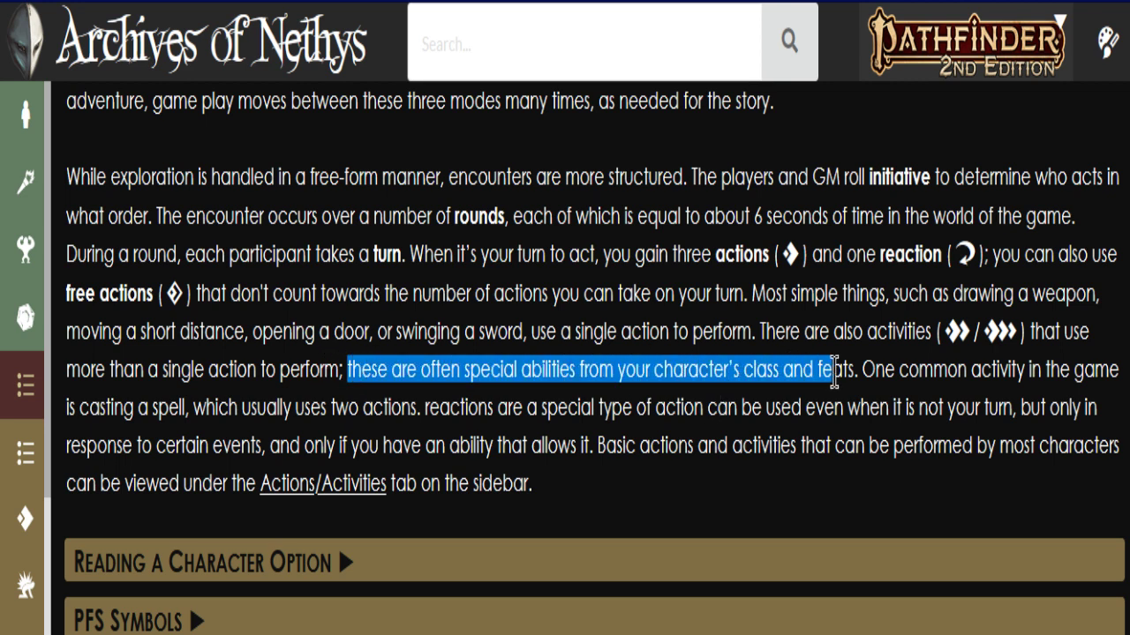
pyautogui.click(834, 369)
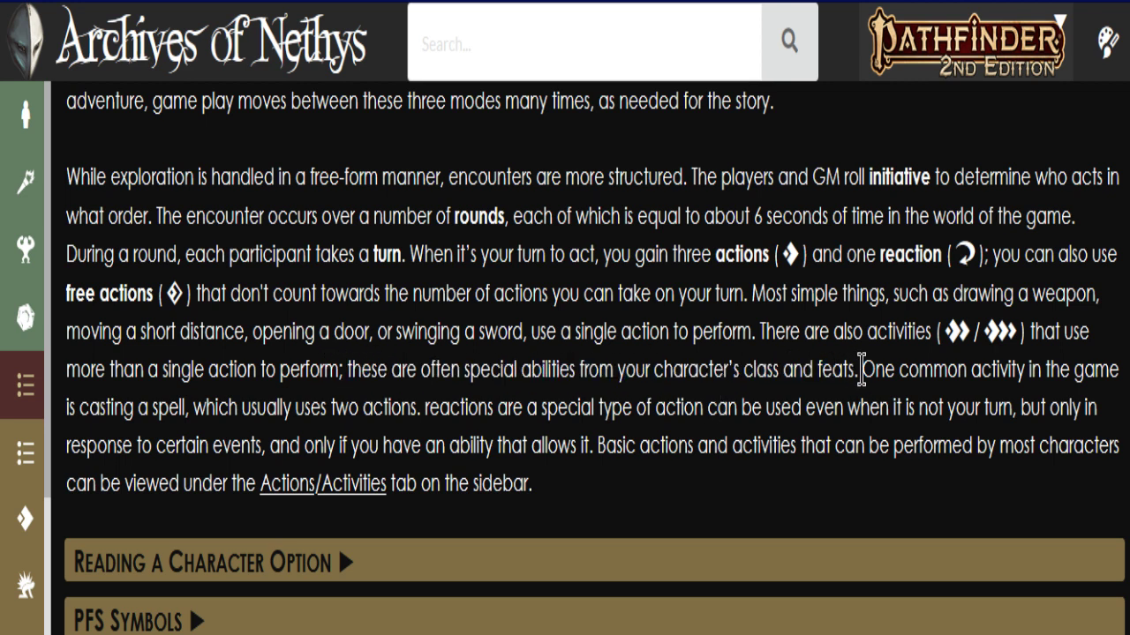
pyautogui.moveTo(863, 369); pyautogui.dragTo(422, 409)
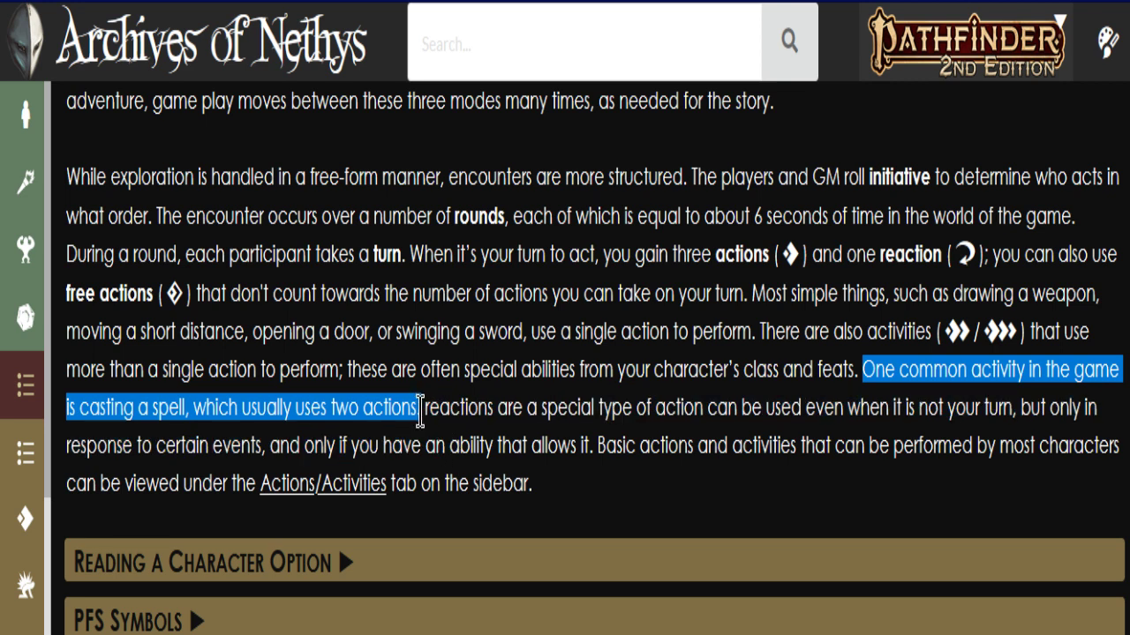
# Highlight the explanation of reactions, including their use outside the character's own turn and the events that allow them.
pyautogui.scroll(-1, 642, 369)
pyautogui.scroll(-1, 641, 371)
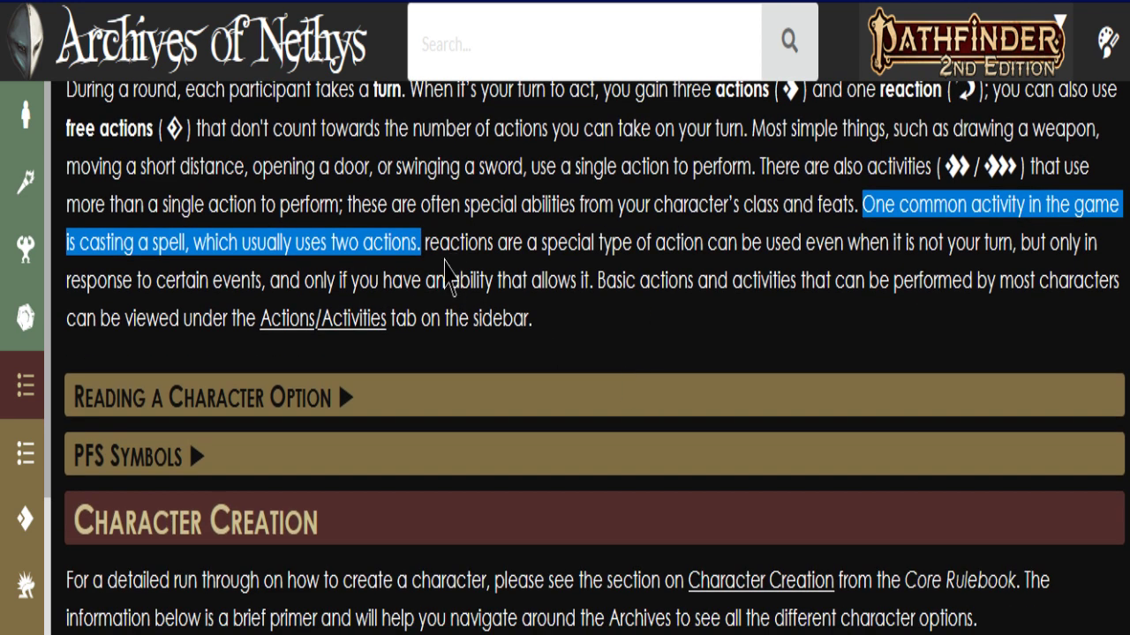
pyautogui.moveTo(424, 245); pyautogui.dragTo(591, 282)
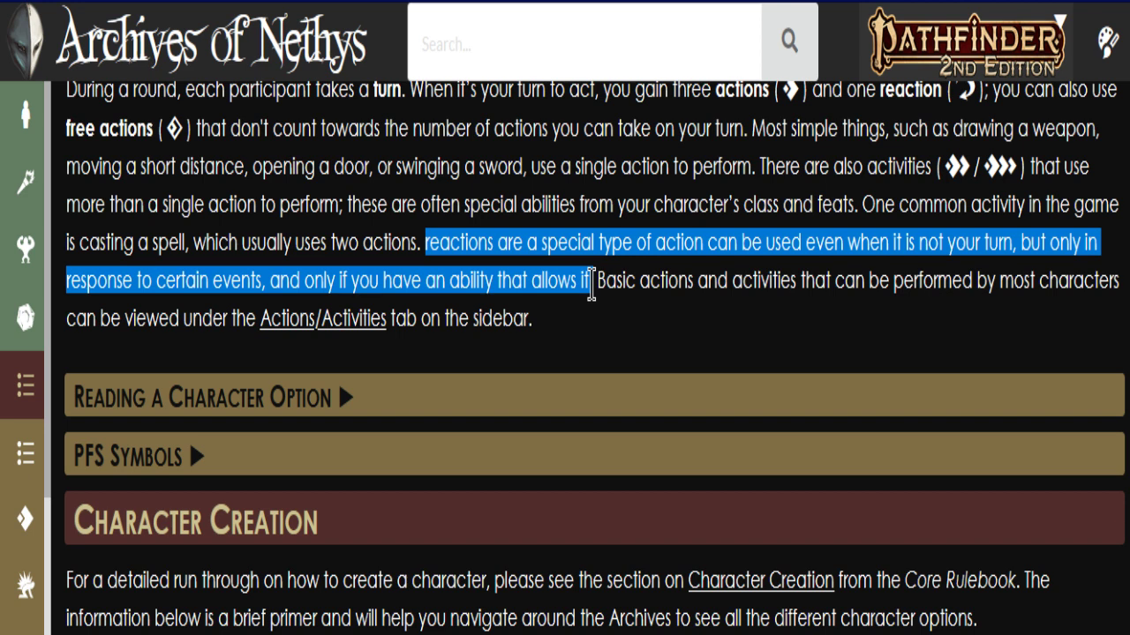
pyautogui.click(425, 242)
pyautogui.moveTo(425, 242); pyautogui.dragTo(1013, 243)
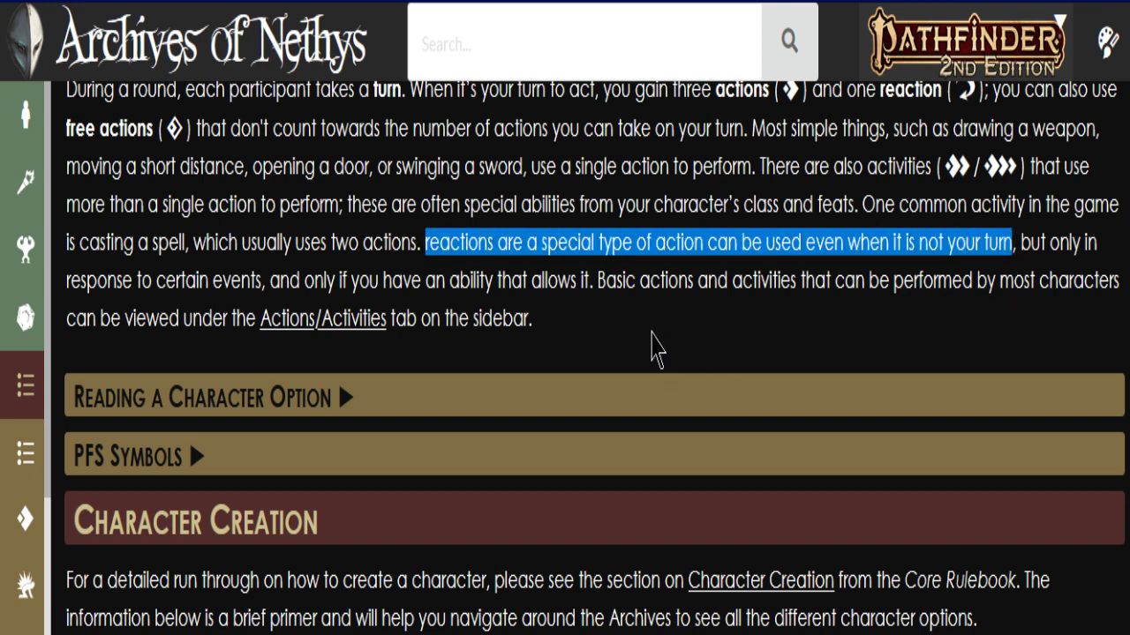
pyautogui.click(498, 251)
pyautogui.moveTo(494, 245); pyautogui.dragTo(425, 249)
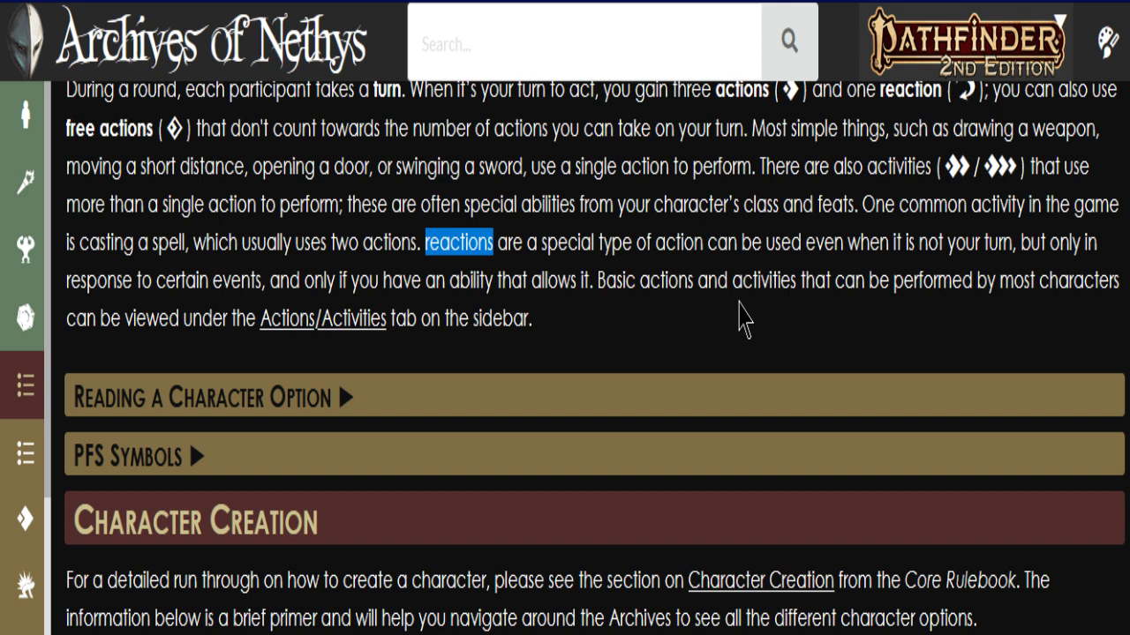
pyautogui.click(683, 280)
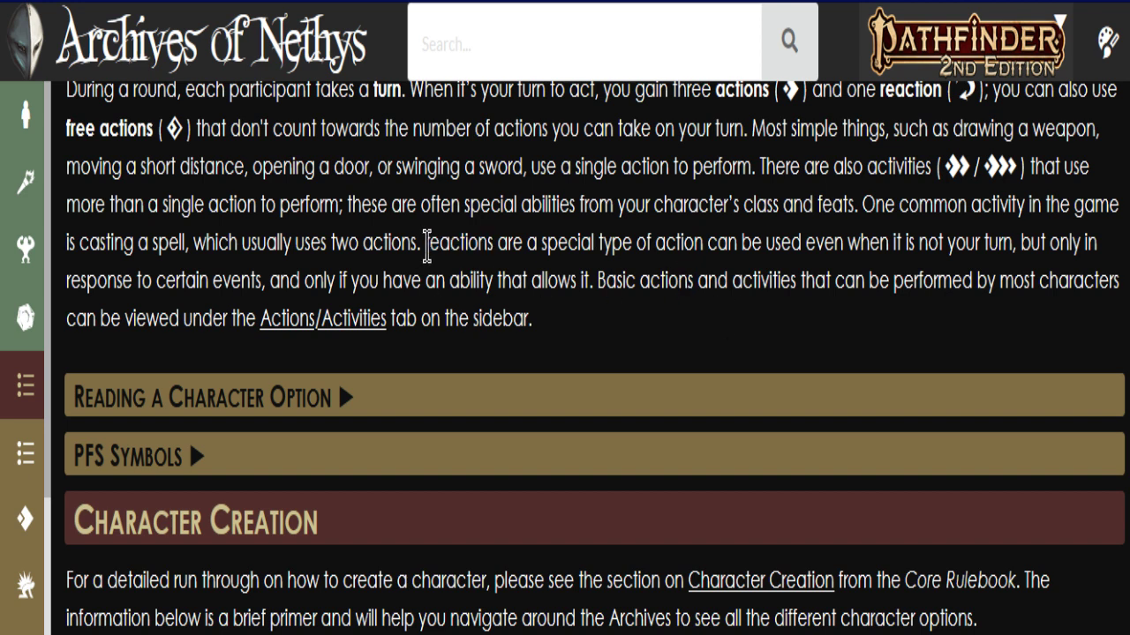
pyautogui.moveTo(424, 244); pyautogui.dragTo(493, 279)
pyautogui.click(642, 353)
# Expand the Reading a Character Option section to view its terms, and collapse it again.
pyautogui.scroll(-2, 646, 325)
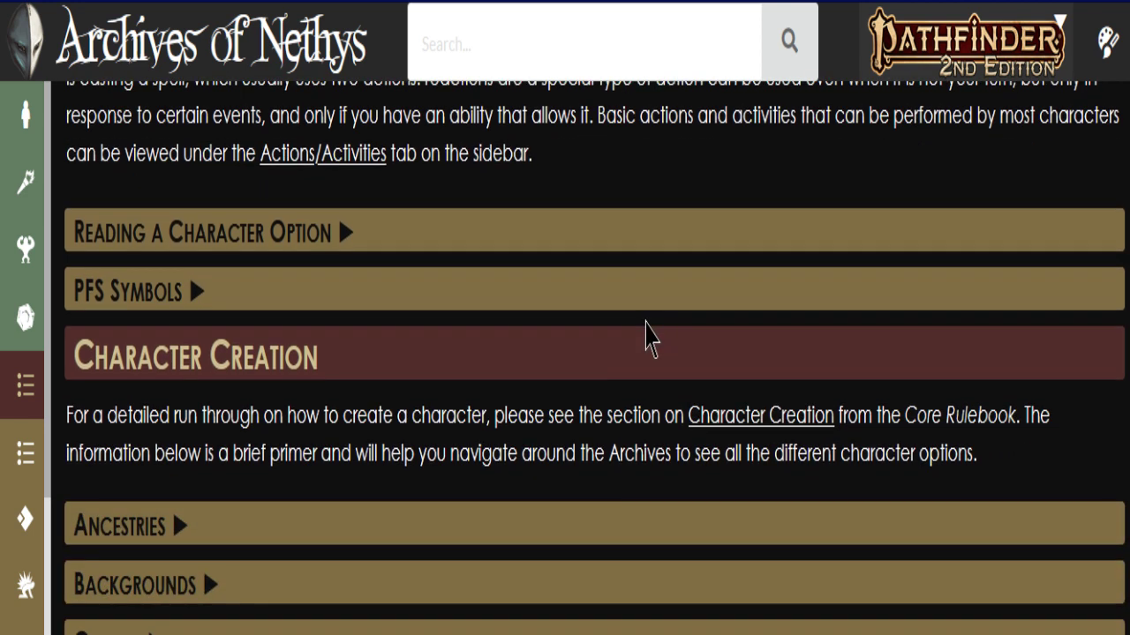
pyautogui.click(360, 236)
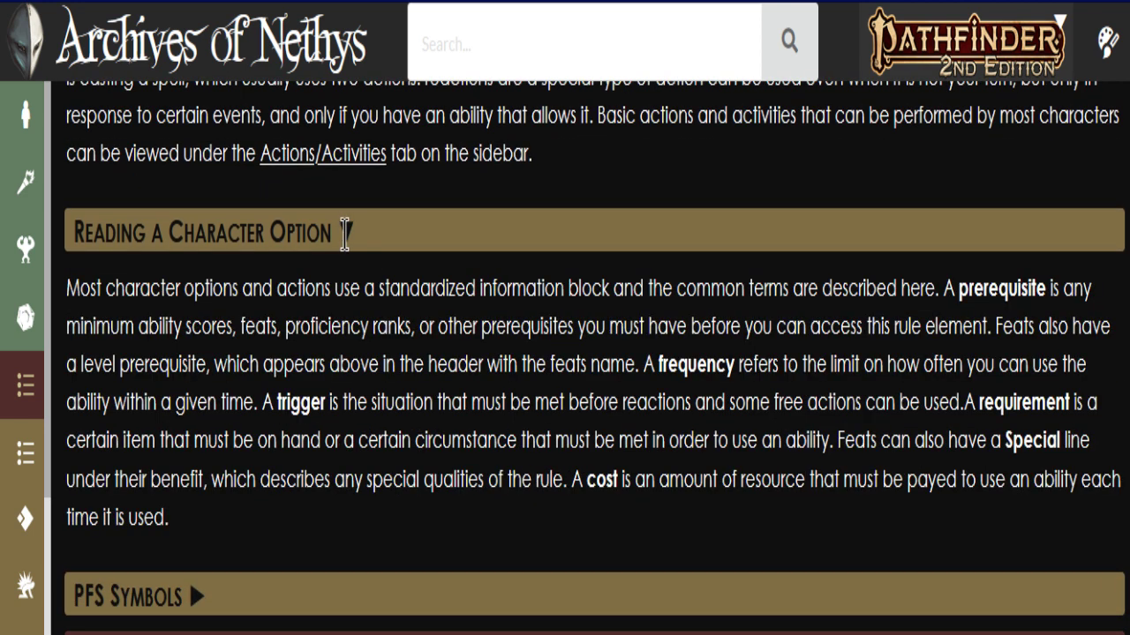
pyautogui.click(344, 232)
# Open the Core Rulebook's Character Creation rules and skim the introduction and the ability boost sources.
pyautogui.scroll(-2, 429, 287)
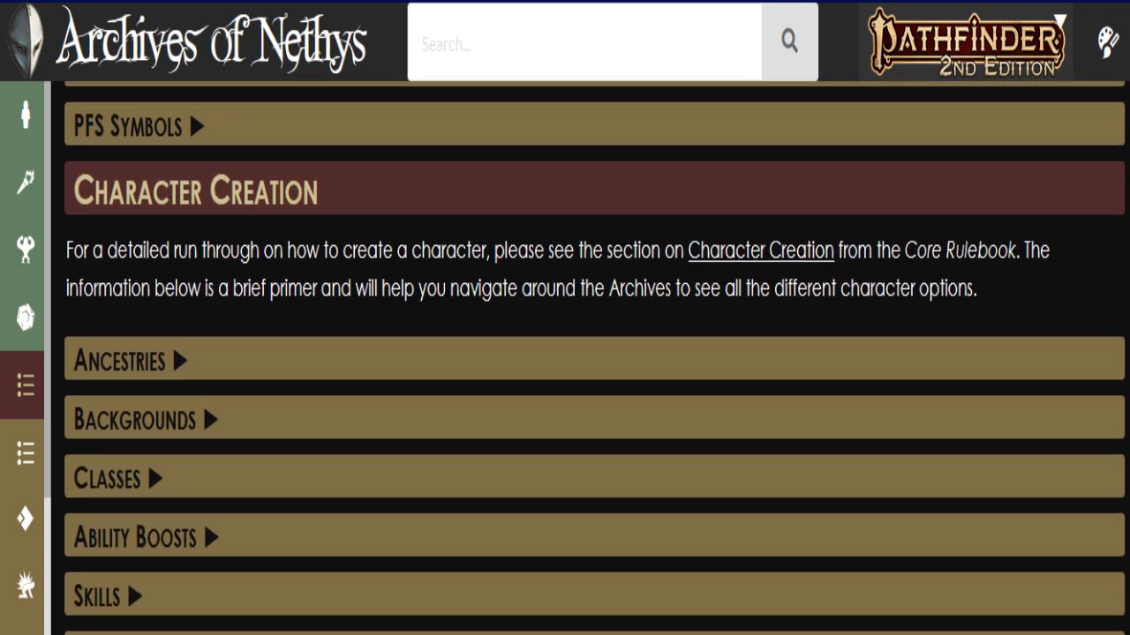
pyautogui.click(135, 537)
pyautogui.scroll(-5, 135, 537)
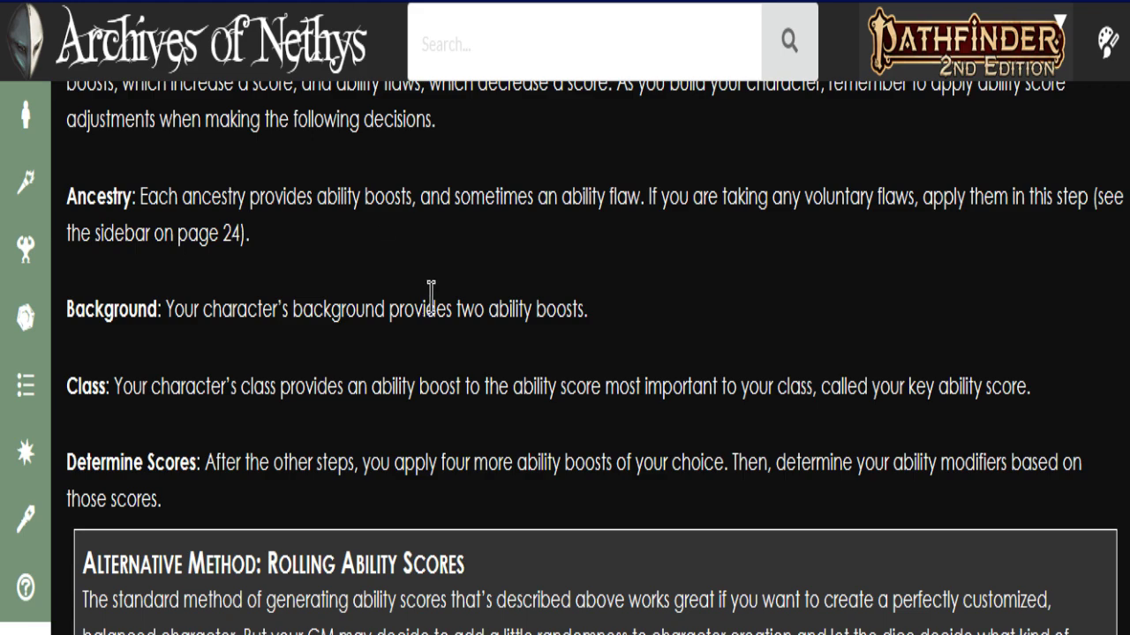
pyautogui.scroll(5, 431, 294)
pyautogui.scroll(15, 431, 294)
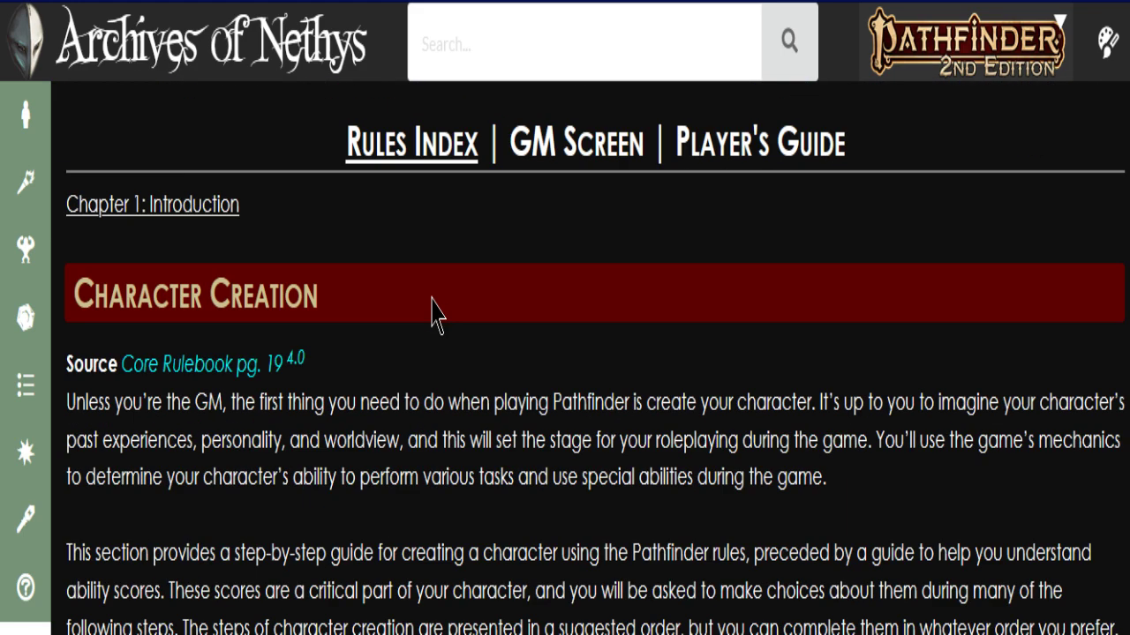
pyautogui.scroll(-2, 431, 312)
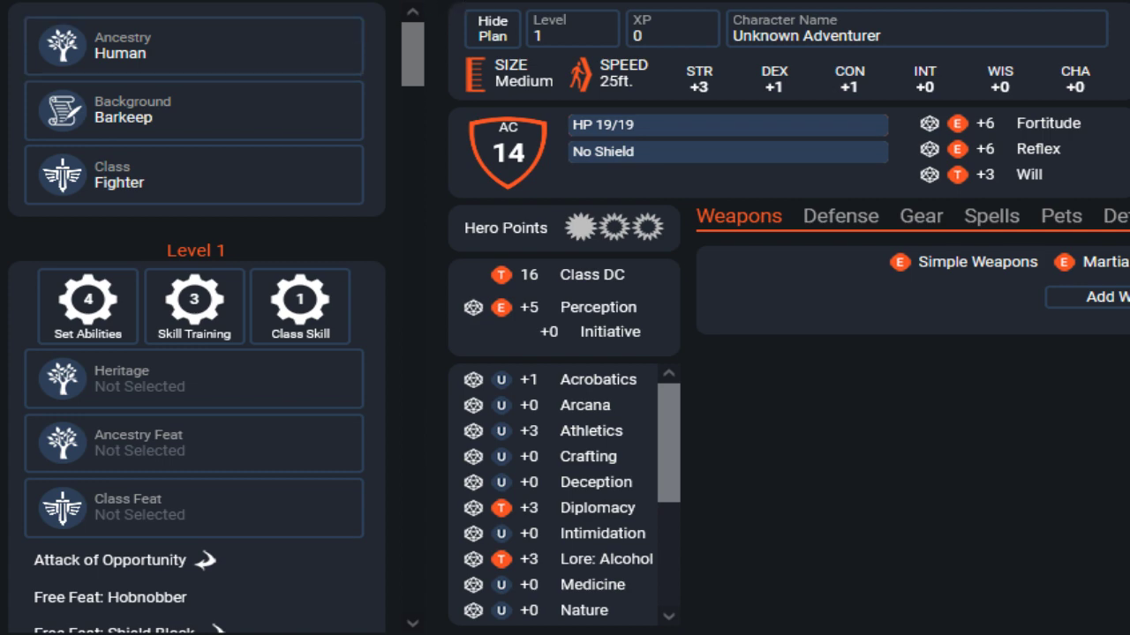
# Switch to the Pathbuilder 2e character builder and close the level 1 Monk character, confirming the closure.
pyautogui.click(487, 2)
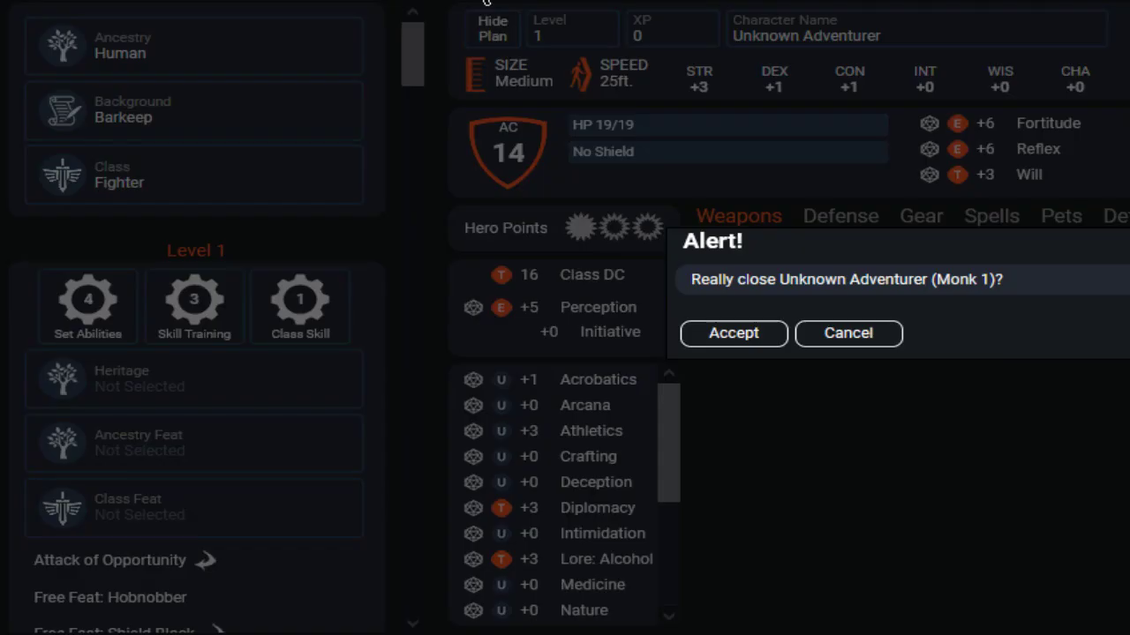
pyautogui.click(732, 336)
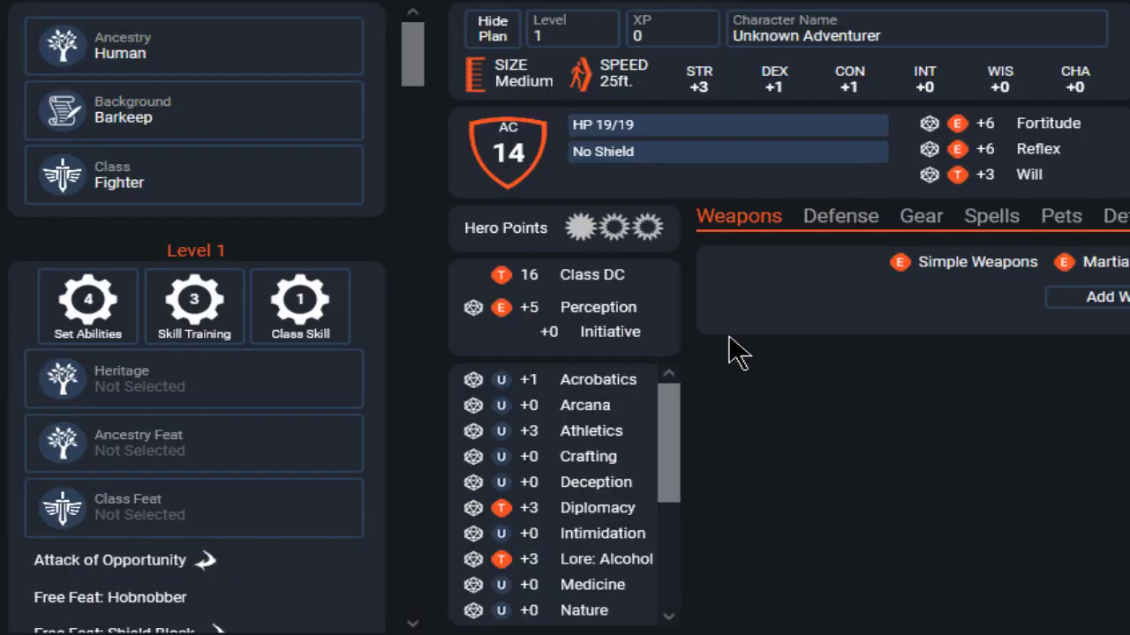
# Open the ancestry choices for the Human Fighter and view the uncommon ancestries.
pyautogui.click(146, 53)
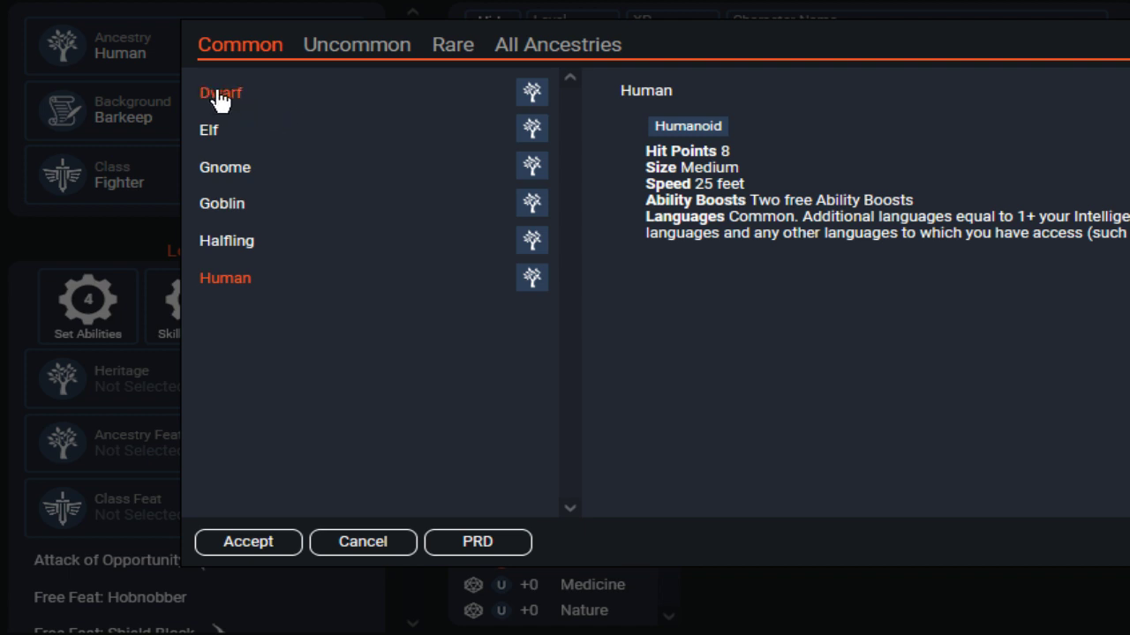
pyautogui.click(356, 56)
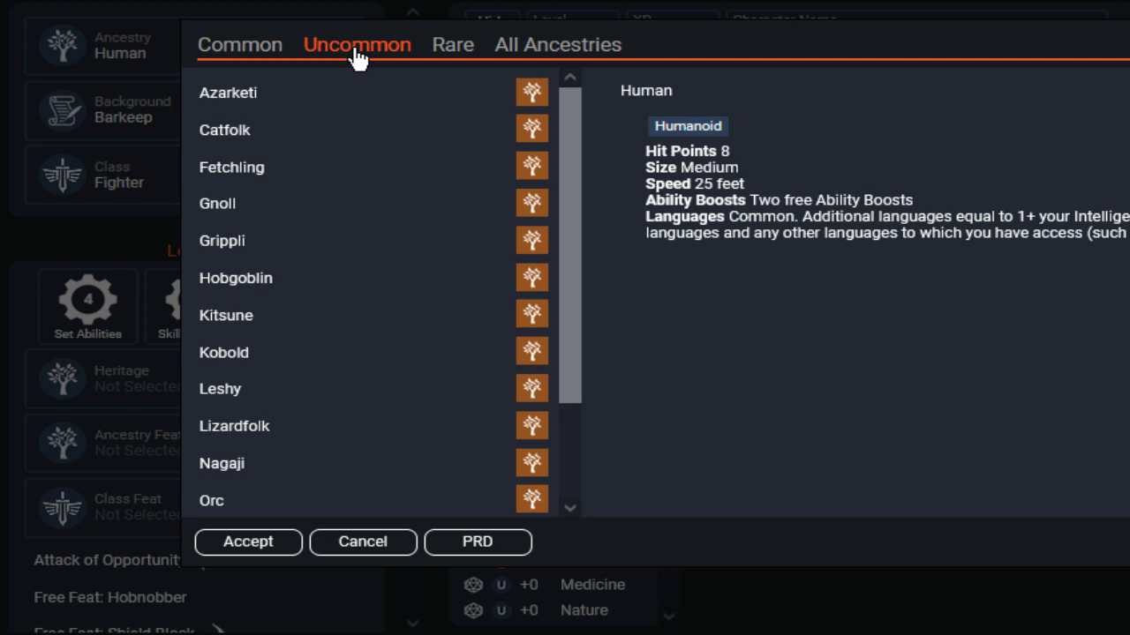
# Open the Human ancestry's online rules reference and read through its description and Human Mechanics.
pyautogui.click(476, 545)
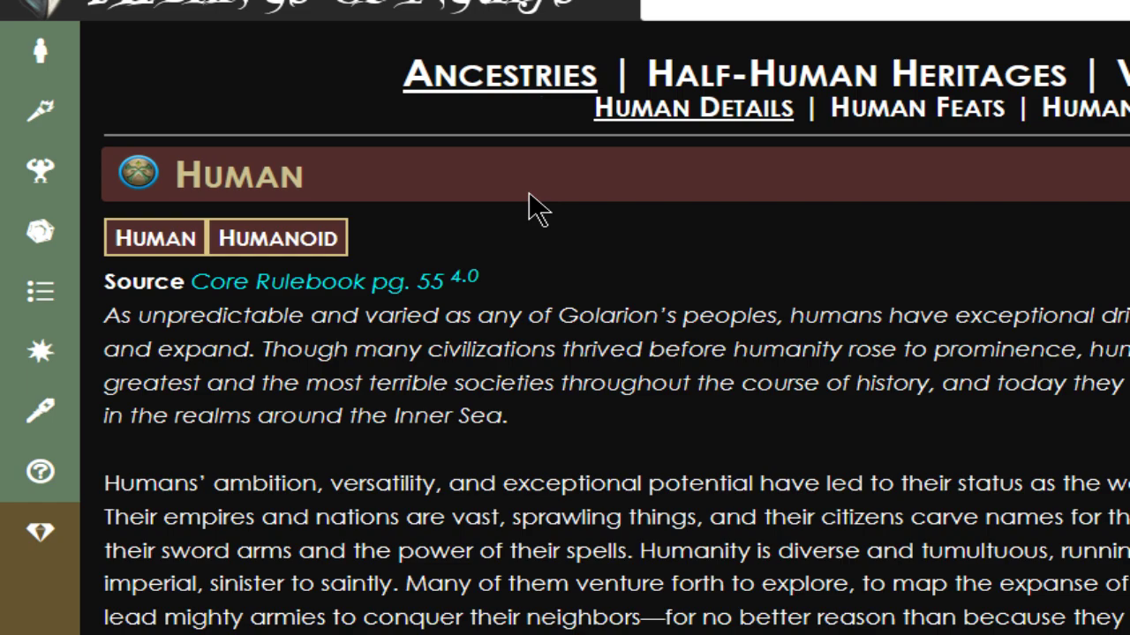
pyautogui.scroll(-6, 554, 194)
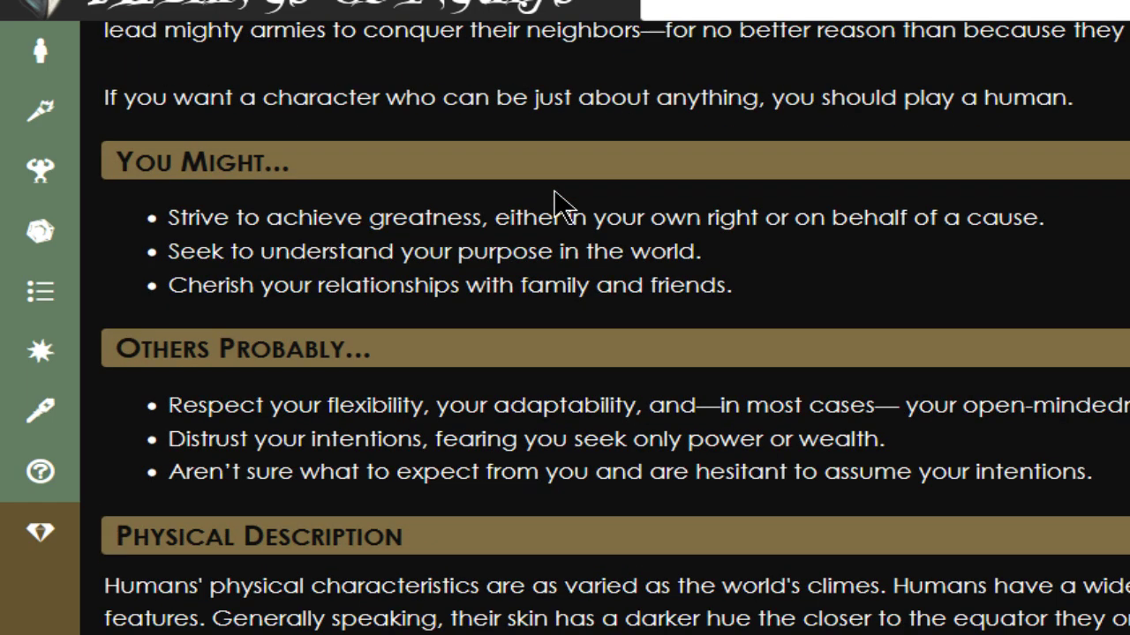
pyautogui.scroll(-12, 554, 194)
pyautogui.scroll(-5, 554, 194)
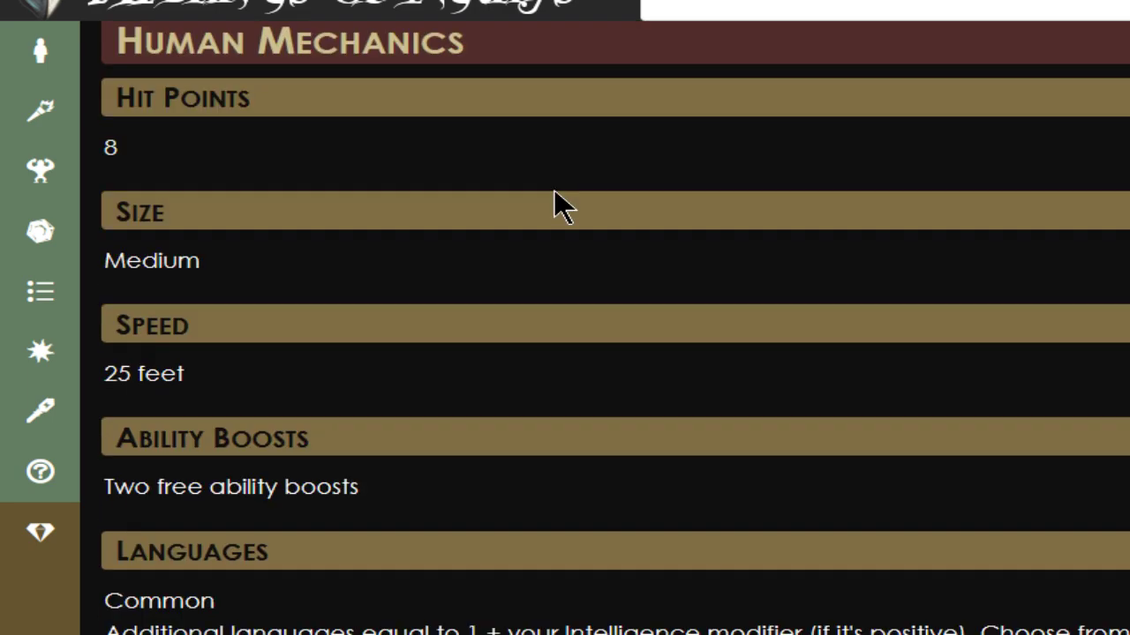
pyautogui.scroll(-2, 554, 208)
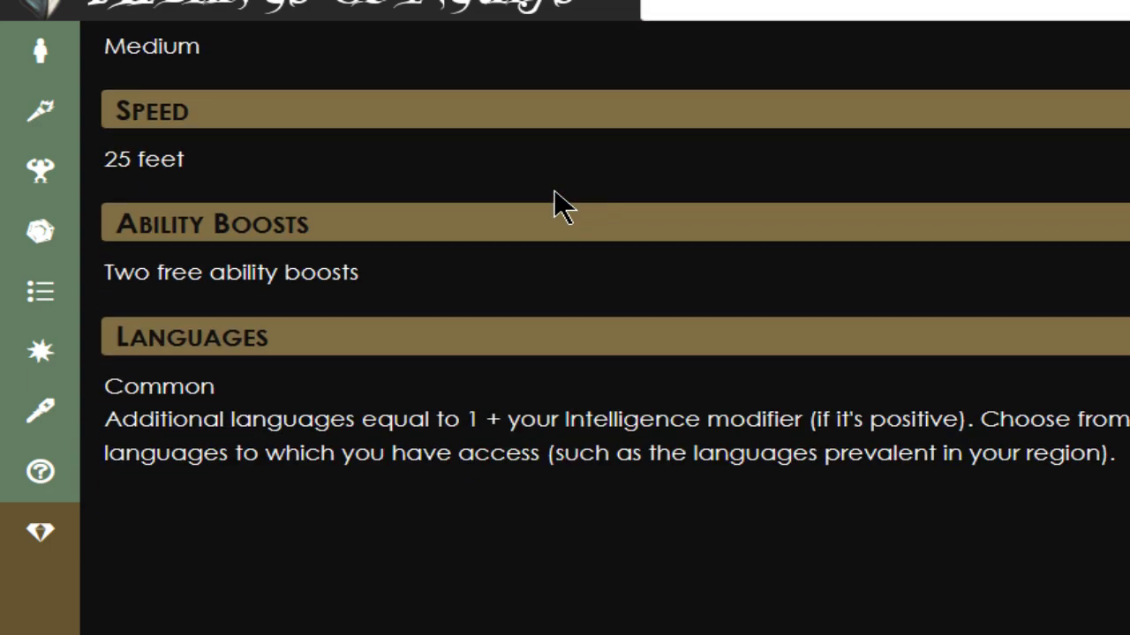
pyautogui.scroll(20, 555, 208)
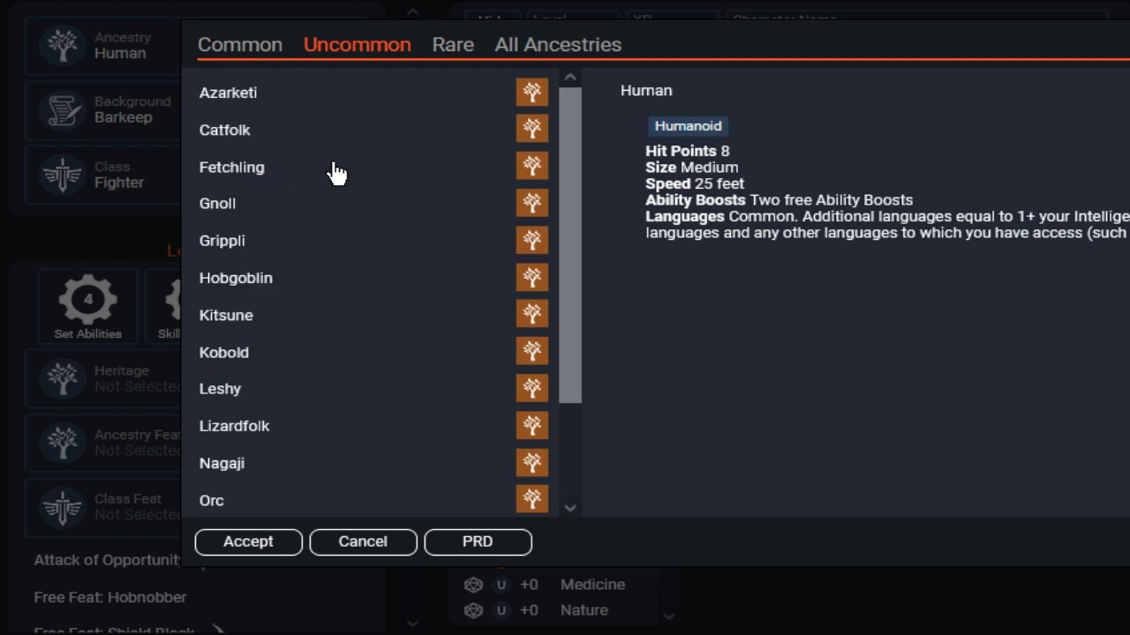
# Compare the rare, common and uncommon ancestry lists, finishing on the uncommon ones.
pyautogui.click(449, 49)
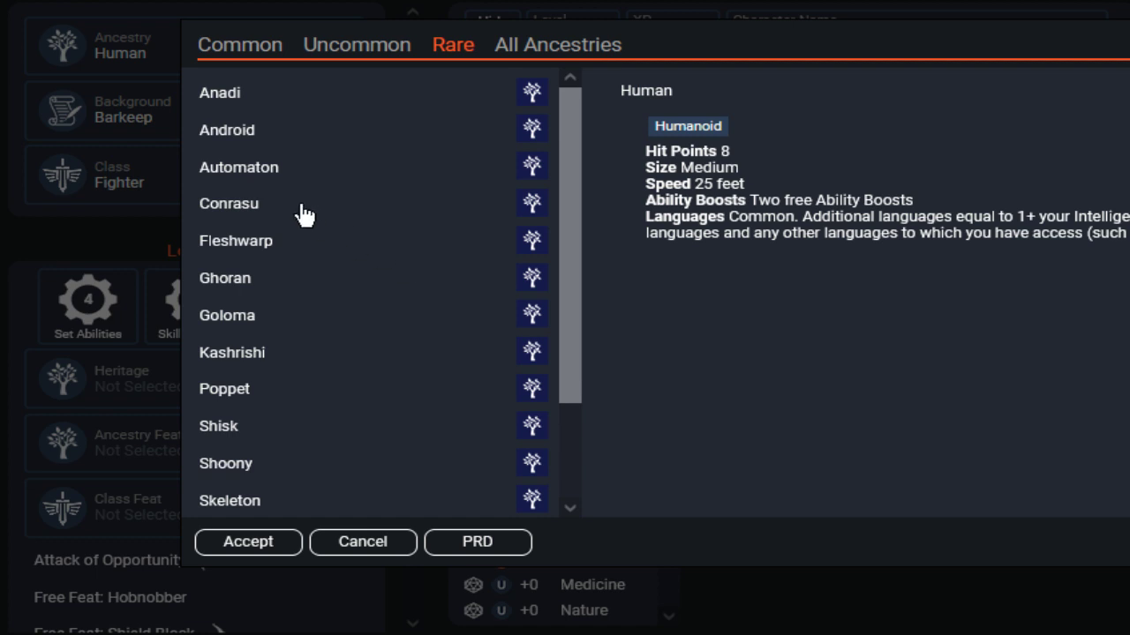
pyautogui.click(251, 53)
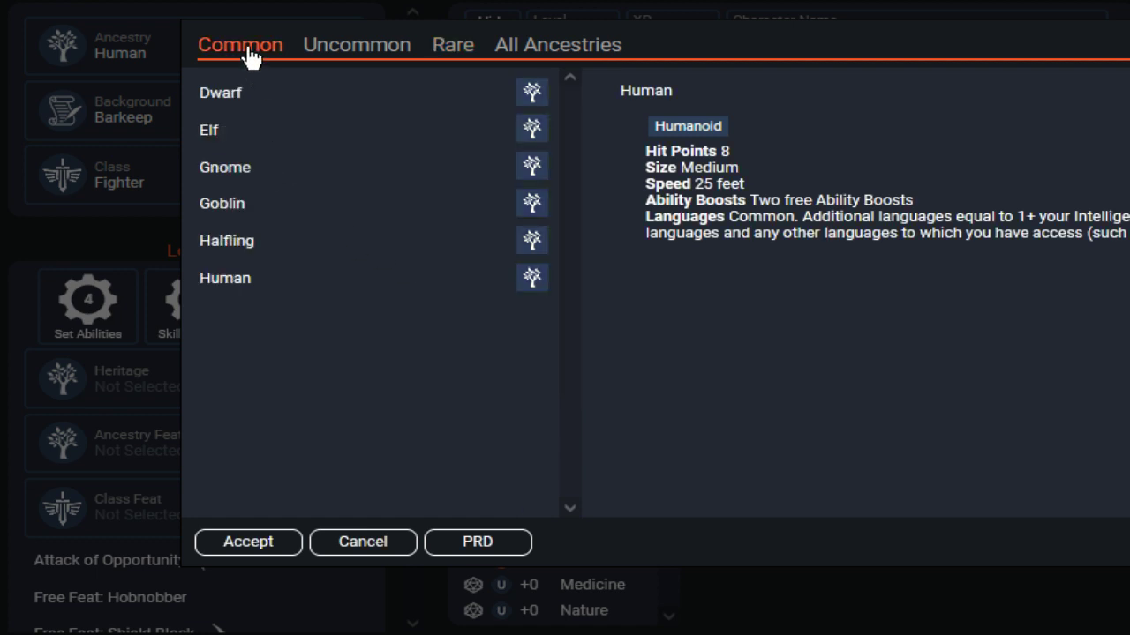
pyautogui.click(351, 53)
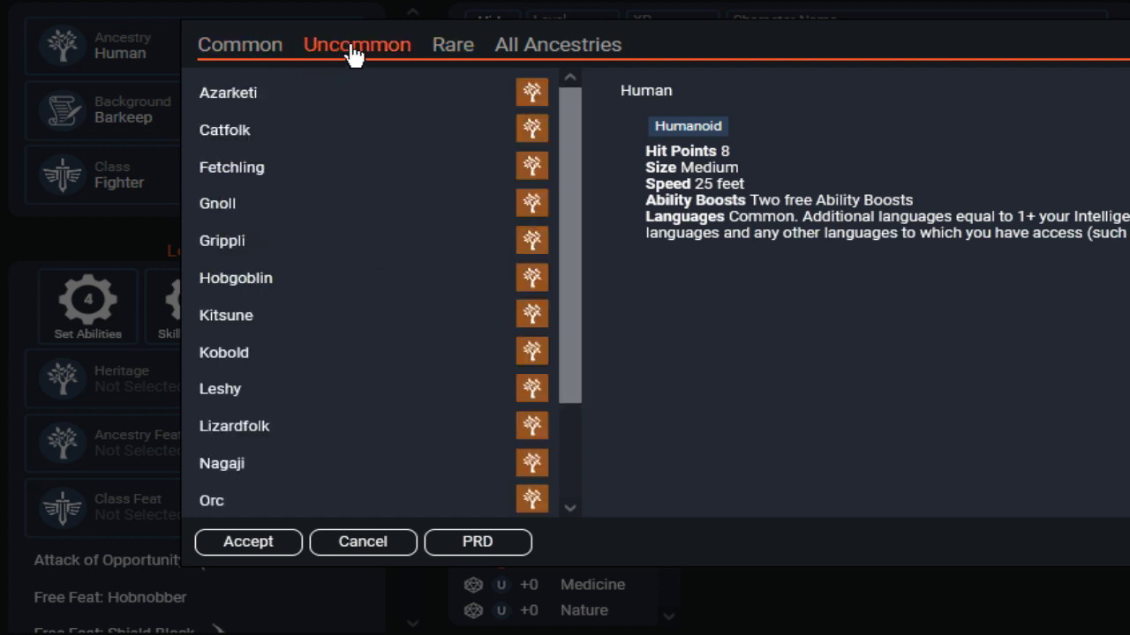
# View the Azarketi ancestry's details, highlight its swim speed, and read the description of its Azarketi trait.
pyautogui.click(230, 94)
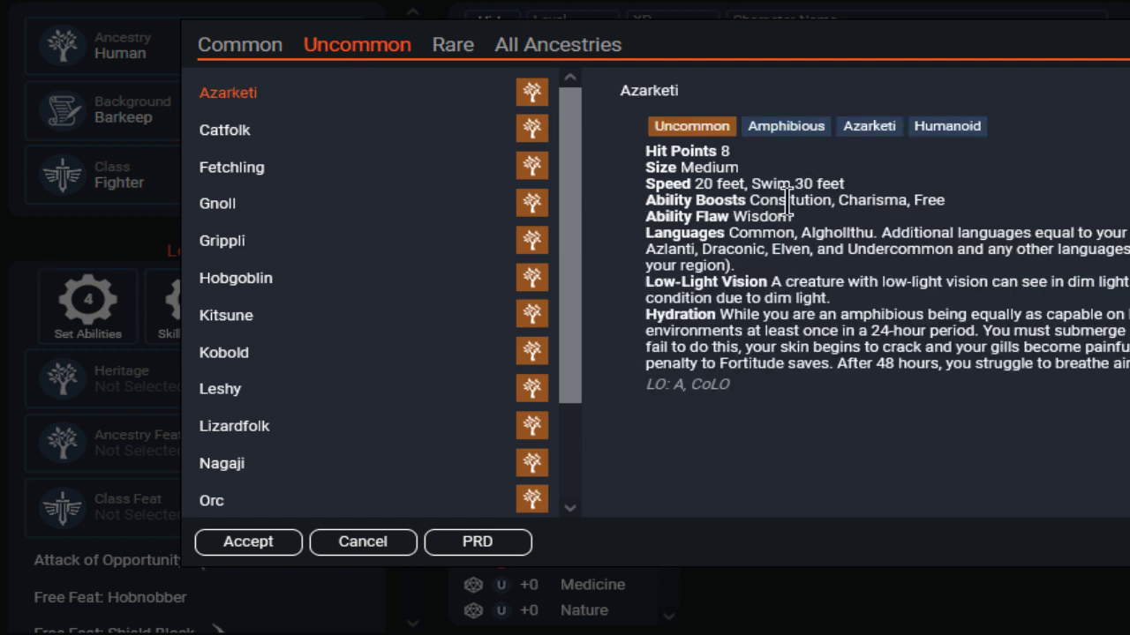
pyautogui.moveTo(794, 184); pyautogui.dragTo(844, 181)
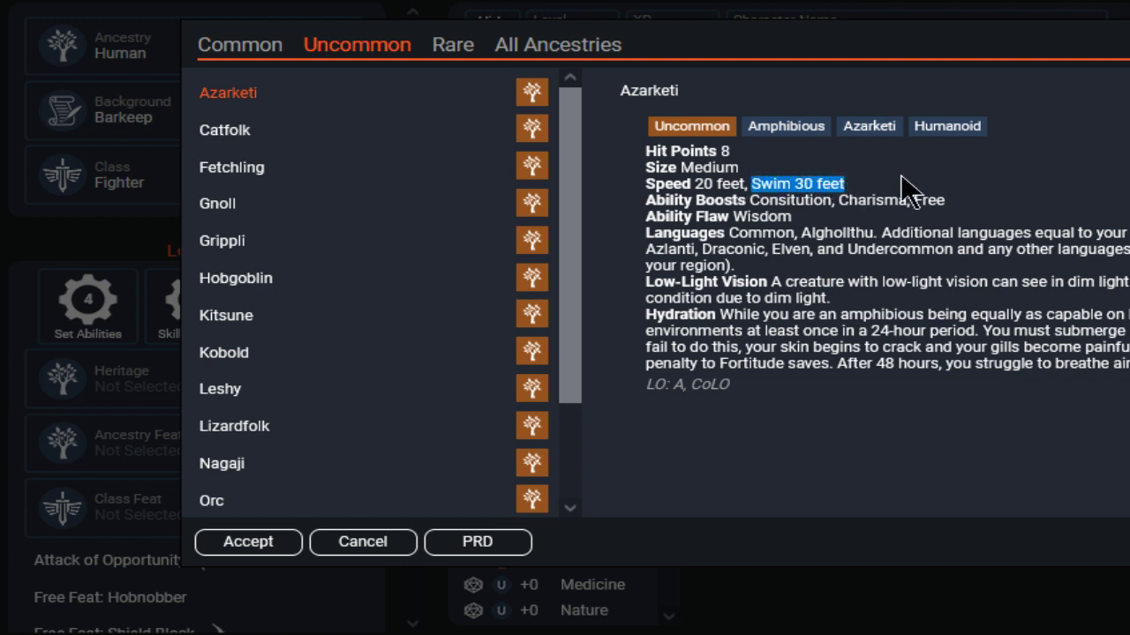
pyautogui.click(869, 126)
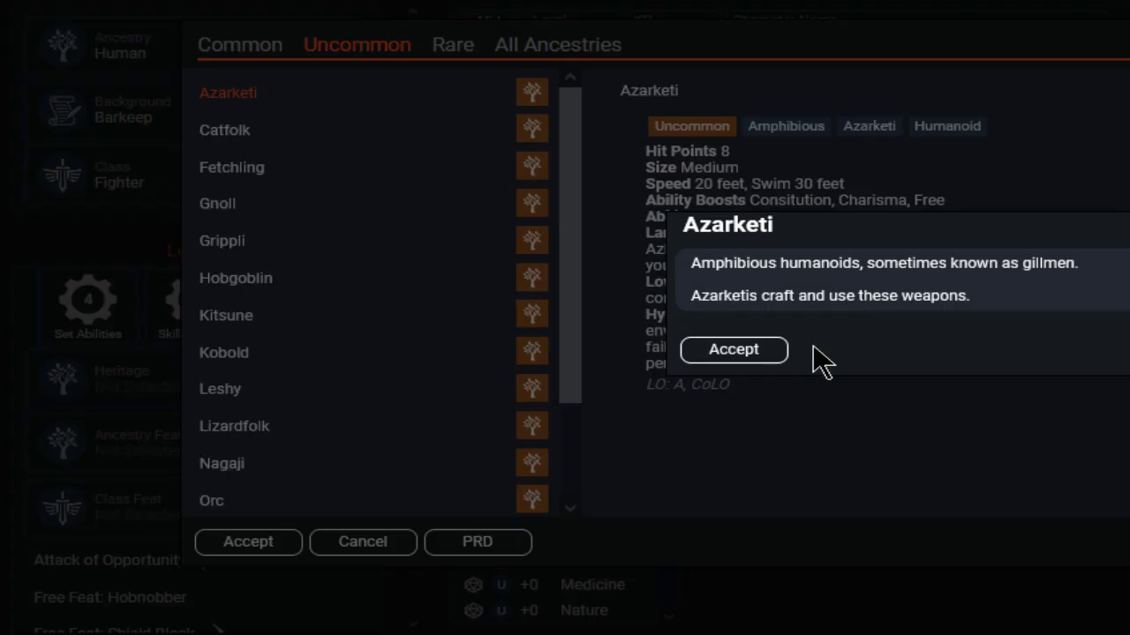
pyautogui.click(746, 350)
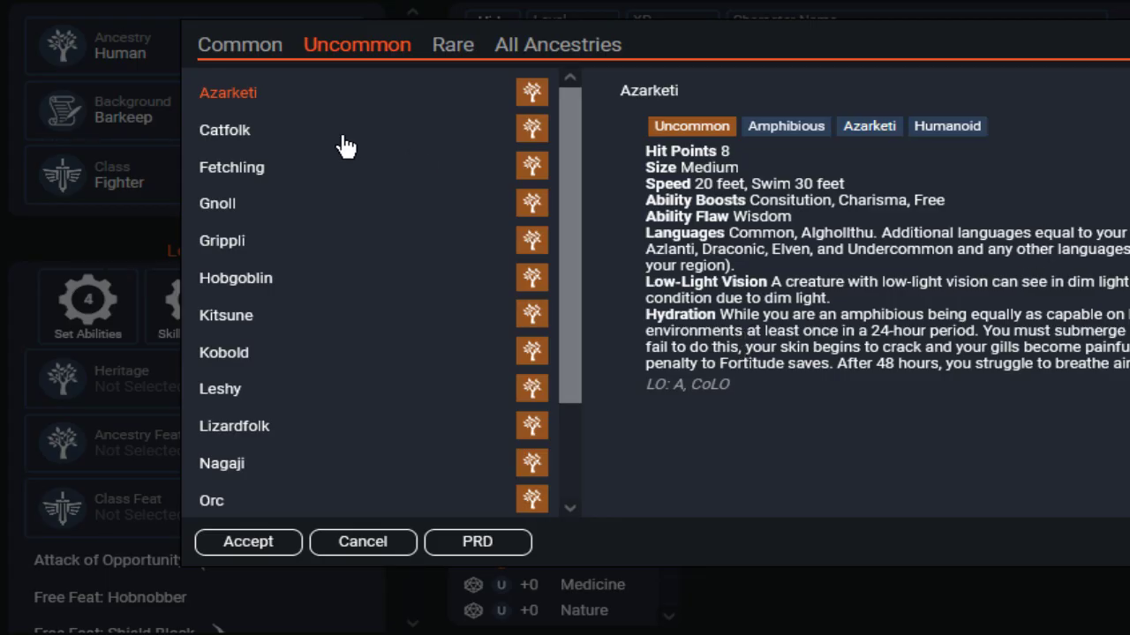
# Compare the traits of the common Dwarf ancestry with those of the uncommon Azarketi ancestry.
pyautogui.click(228, 51)
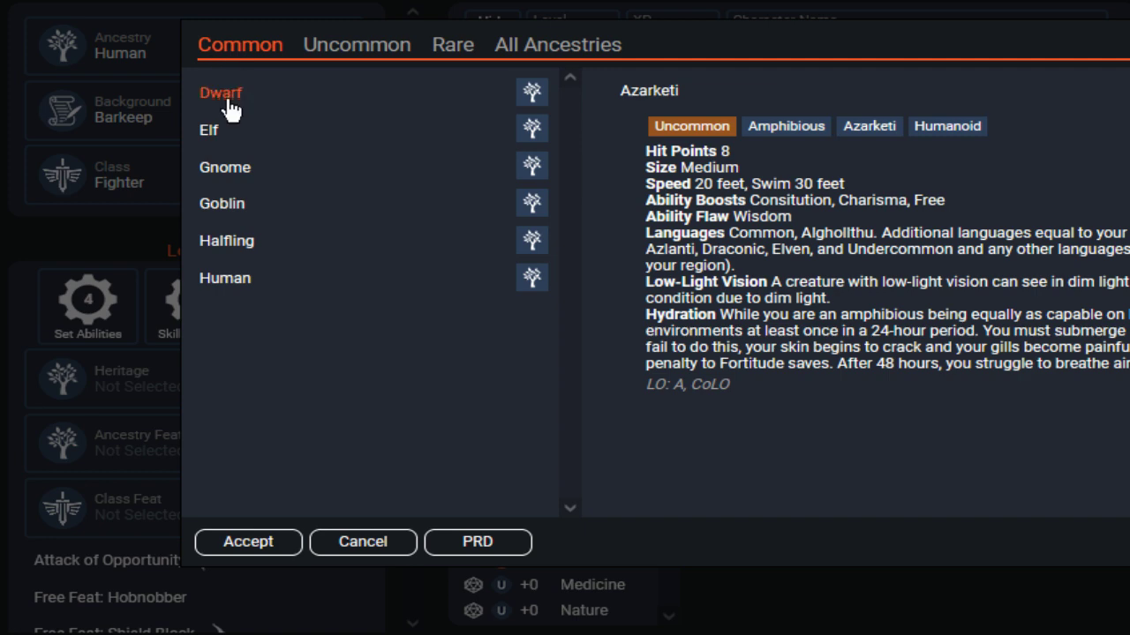
pyautogui.click(231, 97)
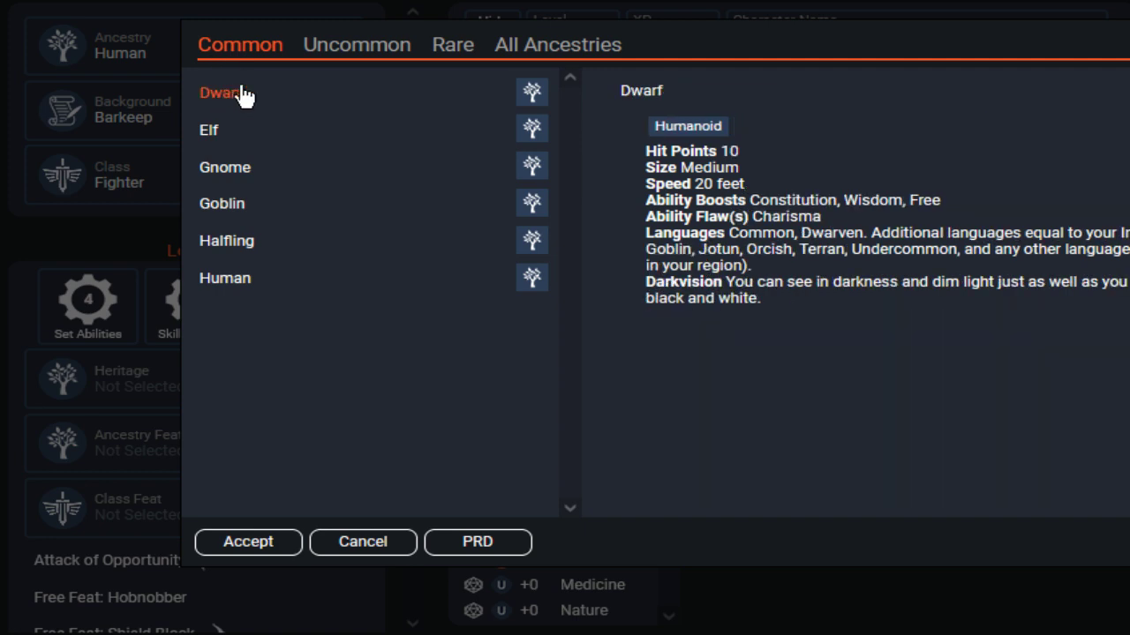
pyautogui.click(353, 60)
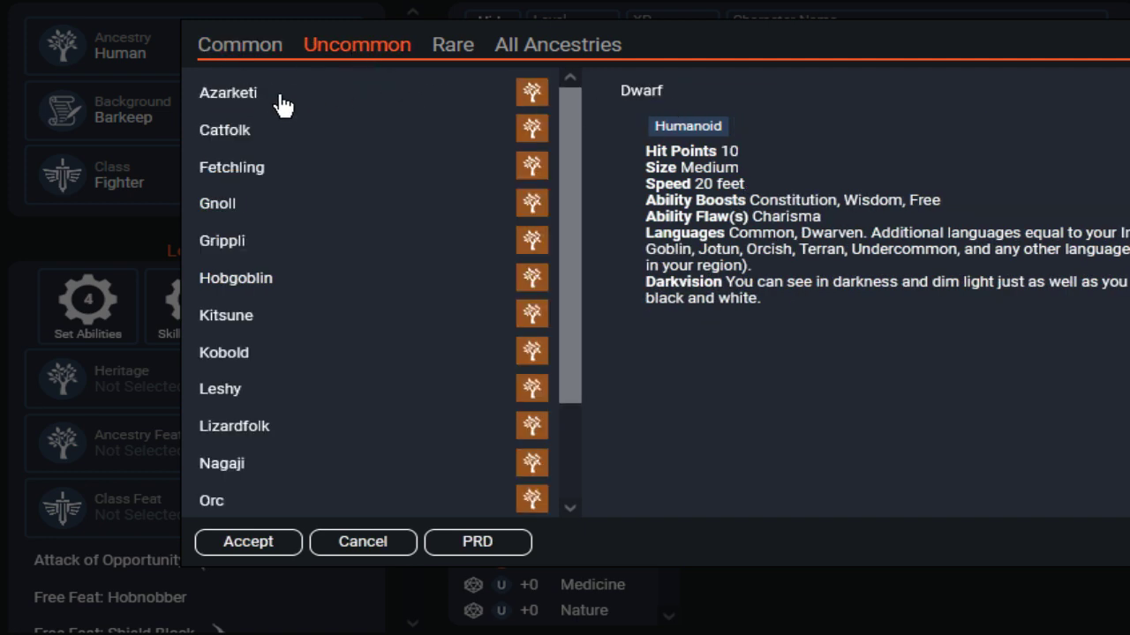
pyautogui.click(271, 105)
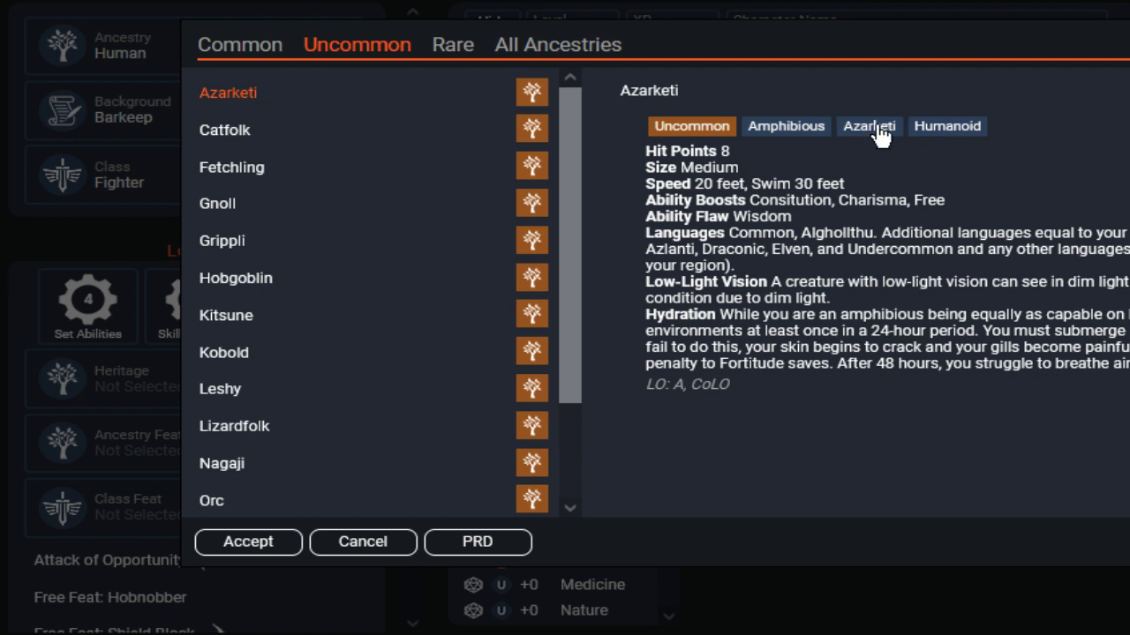
# View the Catfolk ancestry's details and read the descriptions of its Humanoid and Uncommon traits.
pyautogui.click(232, 134)
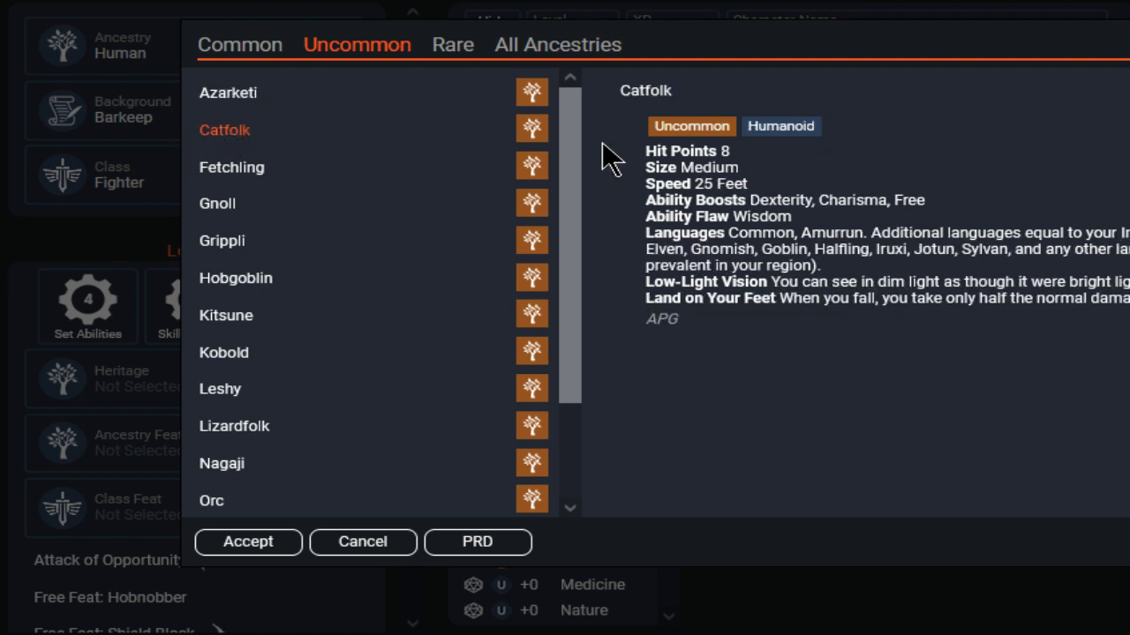
pyautogui.click(782, 130)
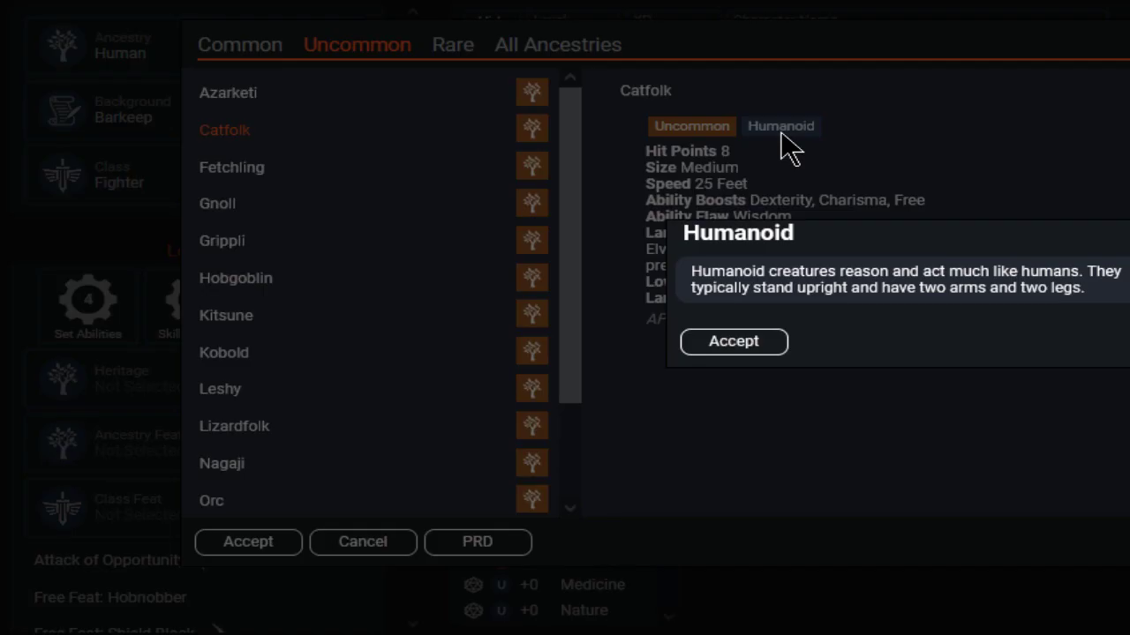
pyautogui.click(734, 342)
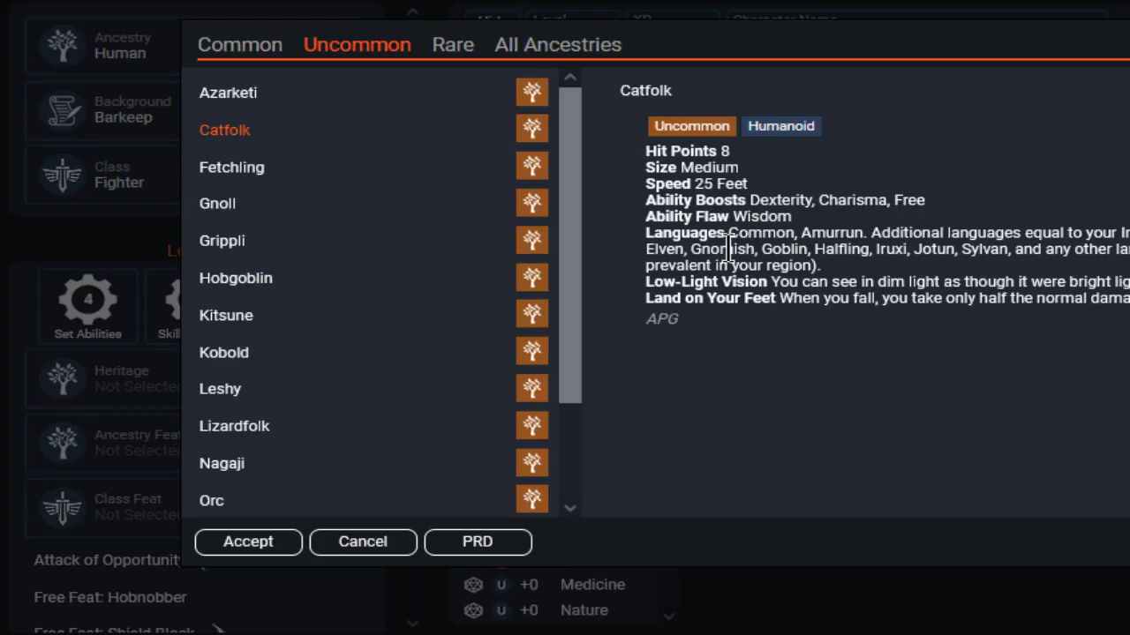
pyautogui.click(693, 126)
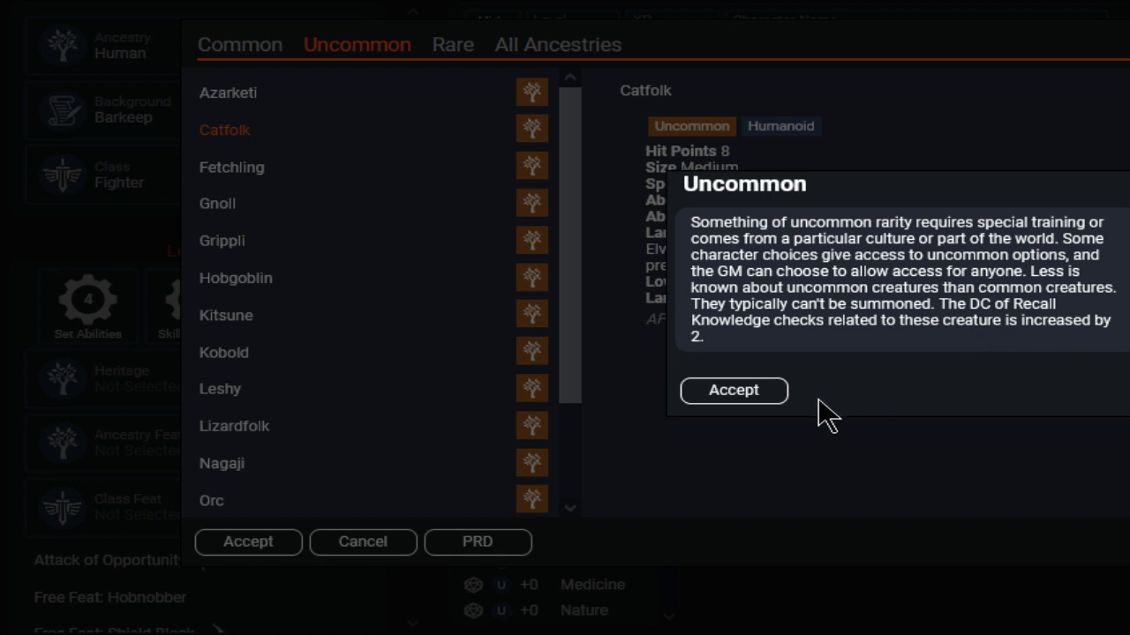
pyautogui.click(744, 397)
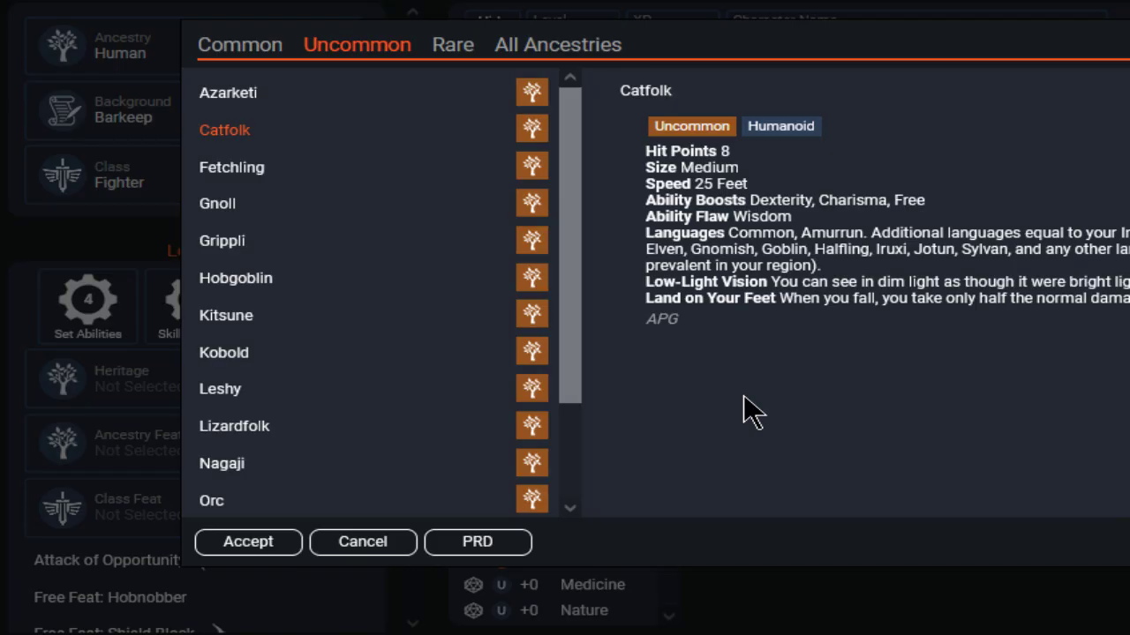
pyautogui.click(689, 130)
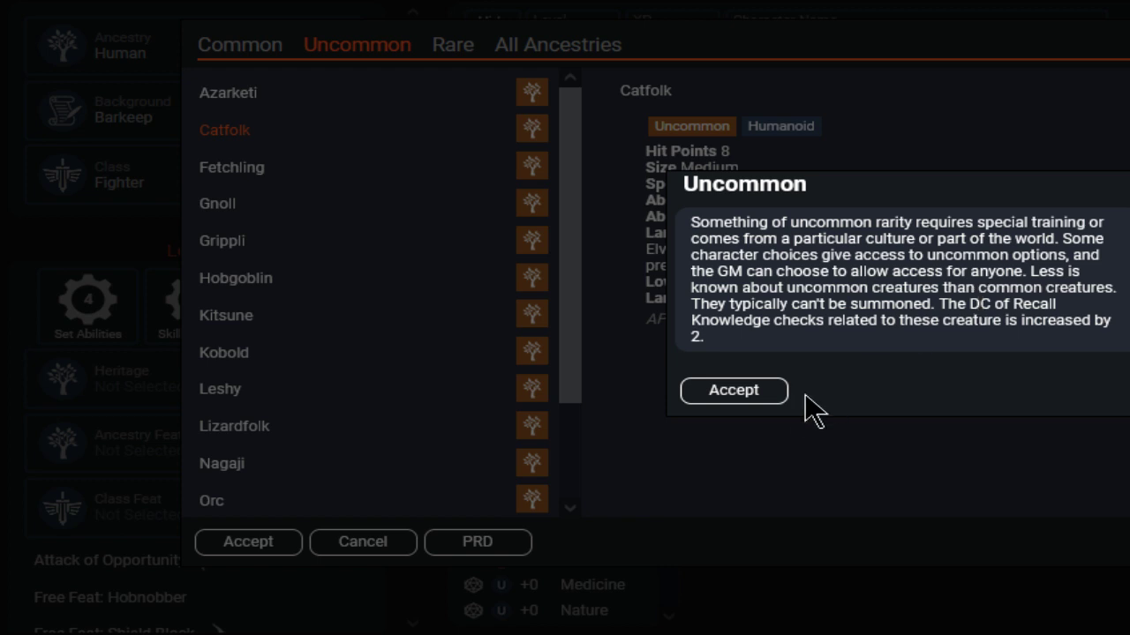
pyautogui.click(745, 395)
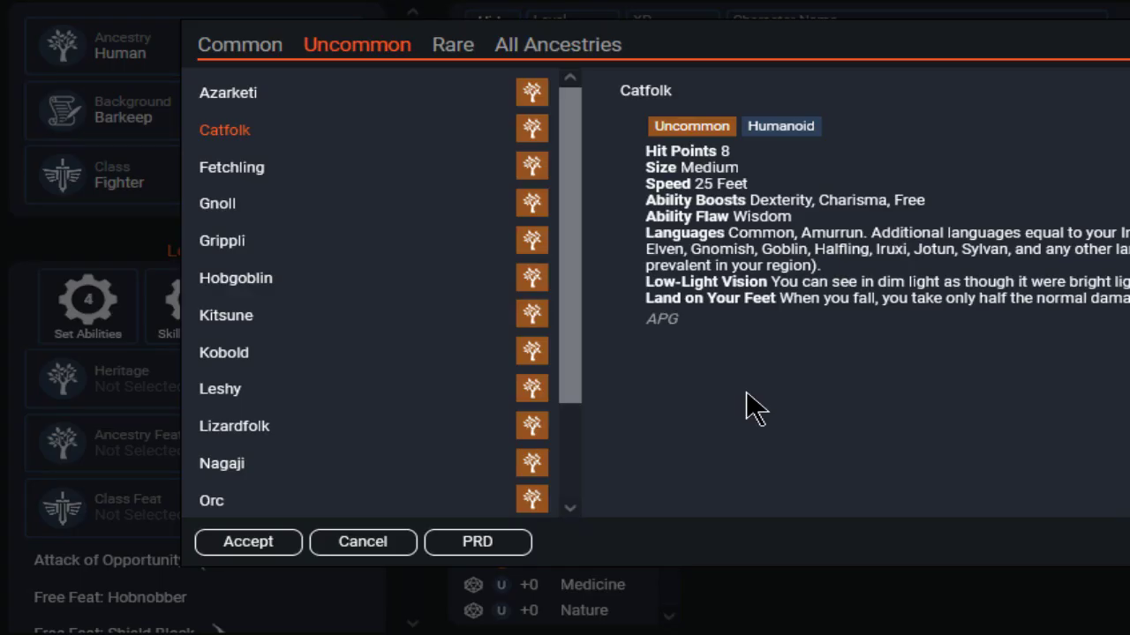
# View the common Dwarf ancestry's details and highlight its ability flaw, free boost and Constitution boost.
pyautogui.click(250, 49)
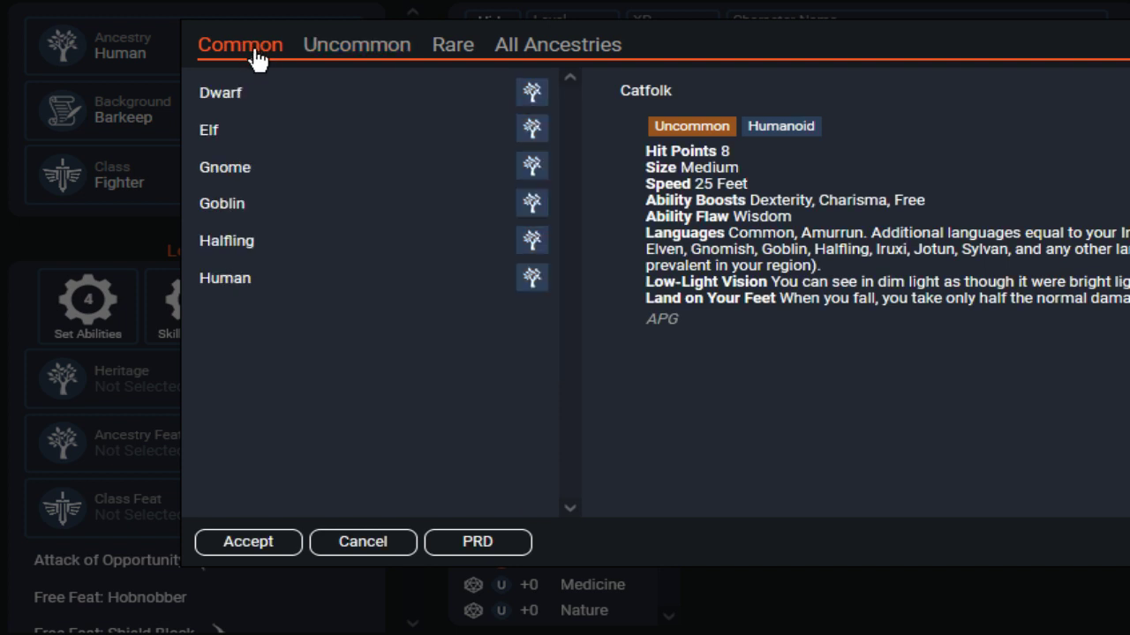
pyautogui.click(229, 103)
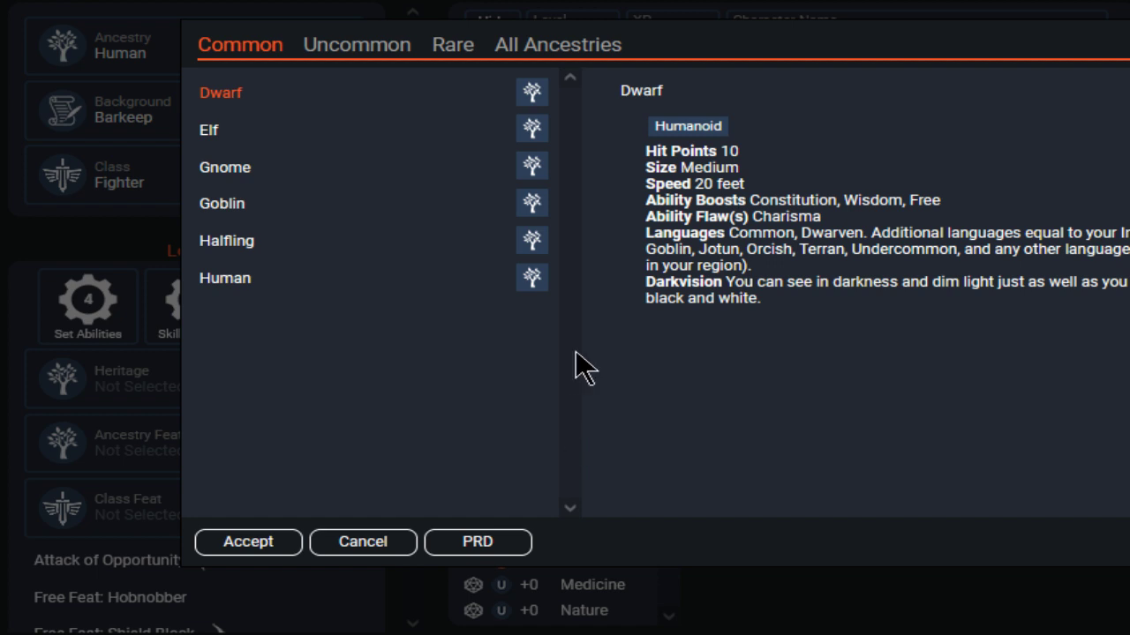
pyautogui.moveTo(829, 220); pyautogui.dragTo(748, 221)
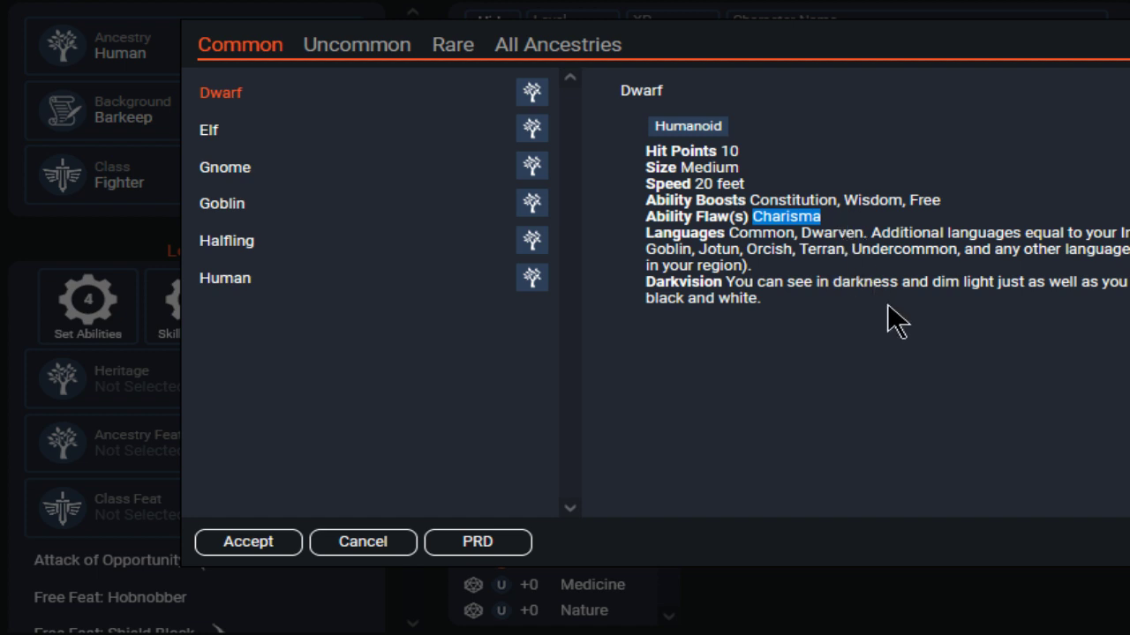
pyautogui.click(889, 219)
pyautogui.moveTo(946, 203); pyautogui.dragTo(917, 200)
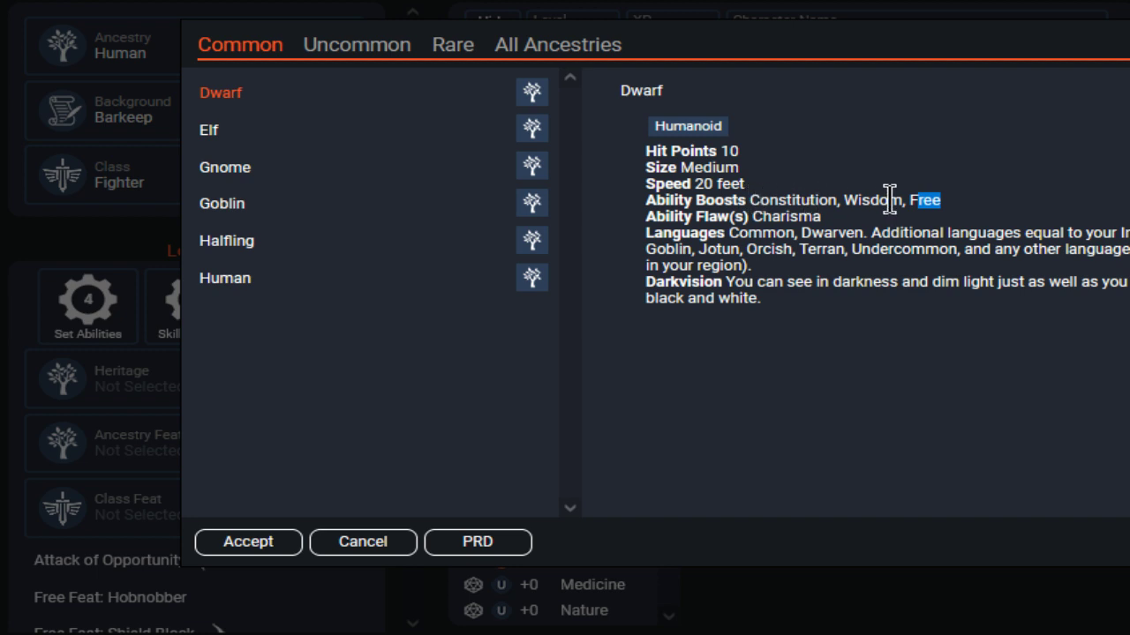
pyautogui.click(965, 199)
pyautogui.click(994, 210)
pyautogui.moveTo(749, 198); pyautogui.dragTo(836, 197)
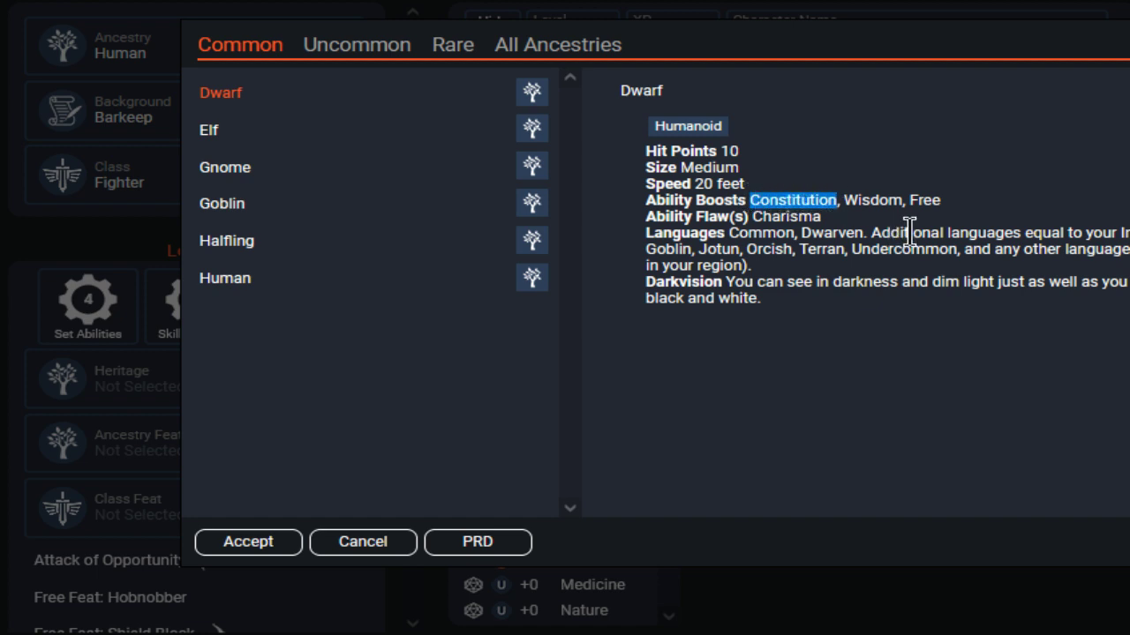
# Review the Elf and Gnome ancestries, highlighting the Elf's ability flaw and the Gnome's Charisma boost.
pyautogui.click(210, 134)
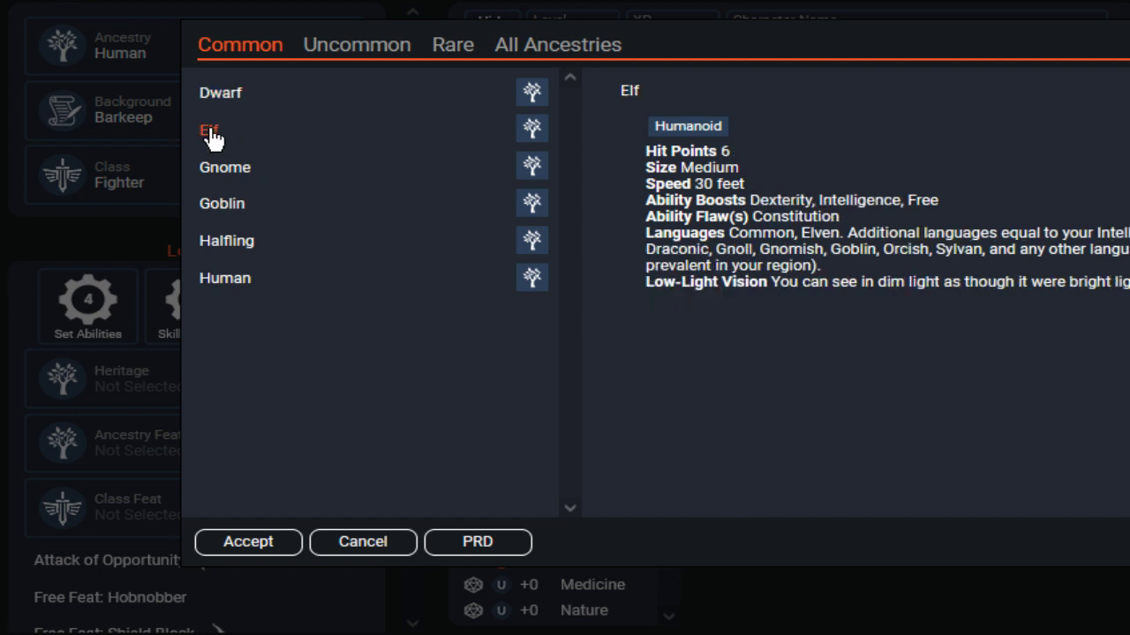
pyautogui.moveTo(860, 214); pyautogui.dragTo(751, 221)
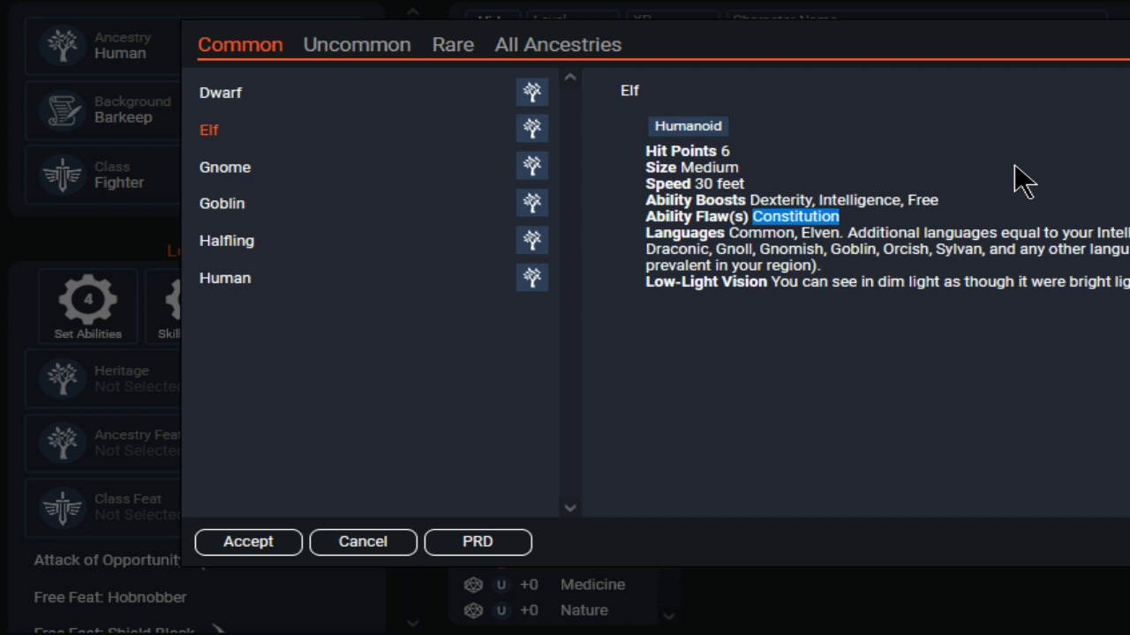
pyautogui.click(232, 175)
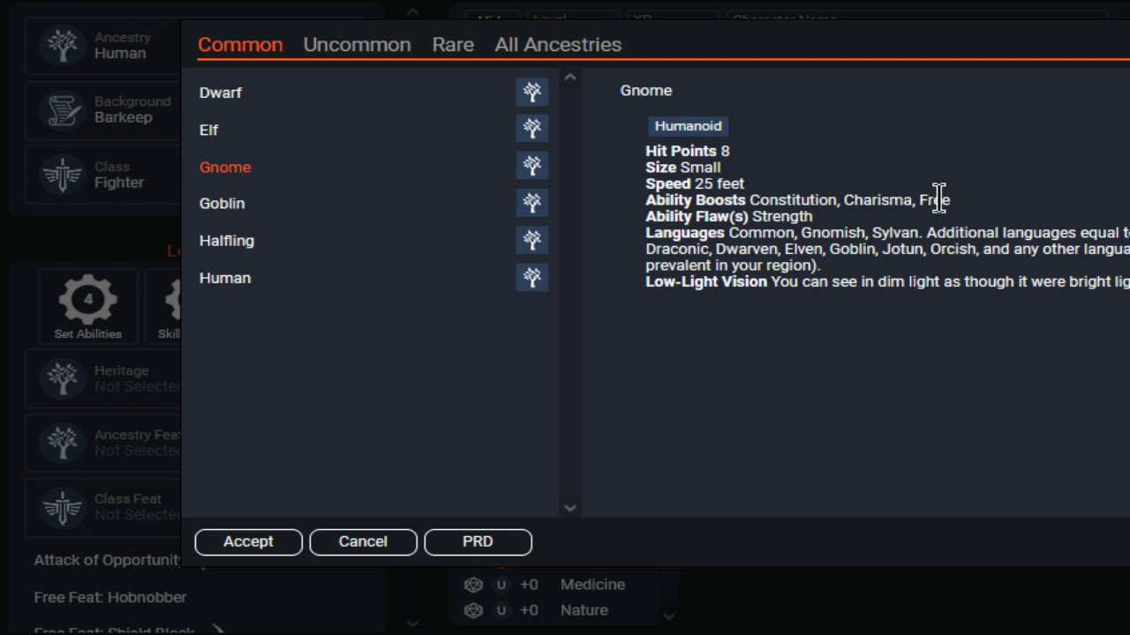
pyautogui.moveTo(912, 200); pyautogui.dragTo(847, 200)
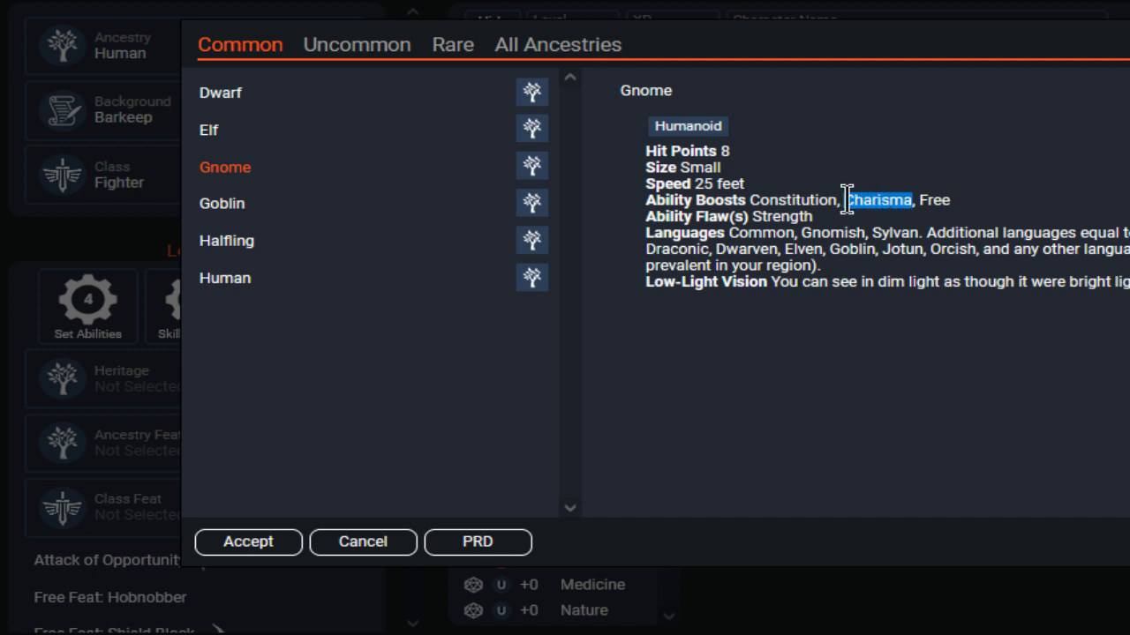
# Examine the Goblin ancestry's details, highlighting its Charisma boost and its ability flaw.
pyautogui.click(225, 208)
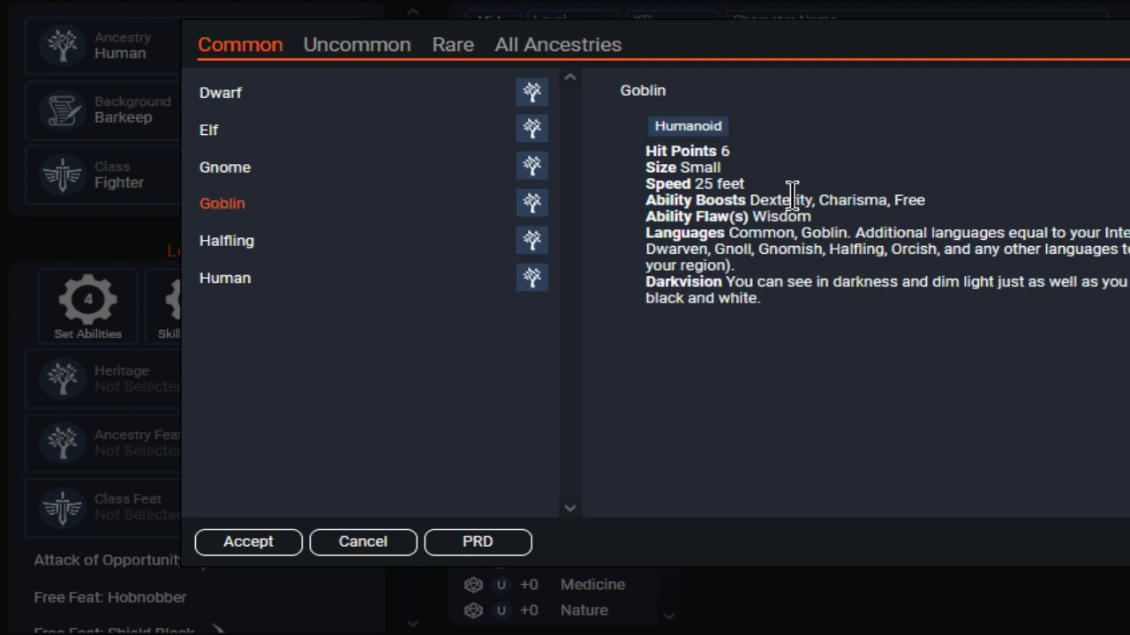
pyautogui.moveTo(819, 200); pyautogui.dragTo(886, 199)
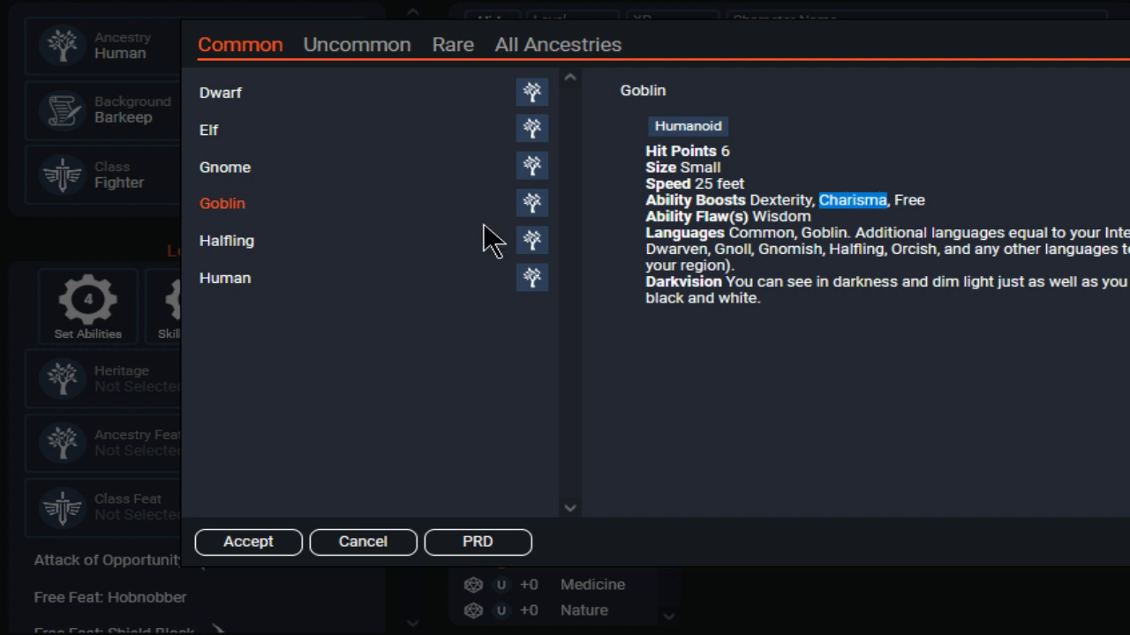
pyautogui.click(237, 249)
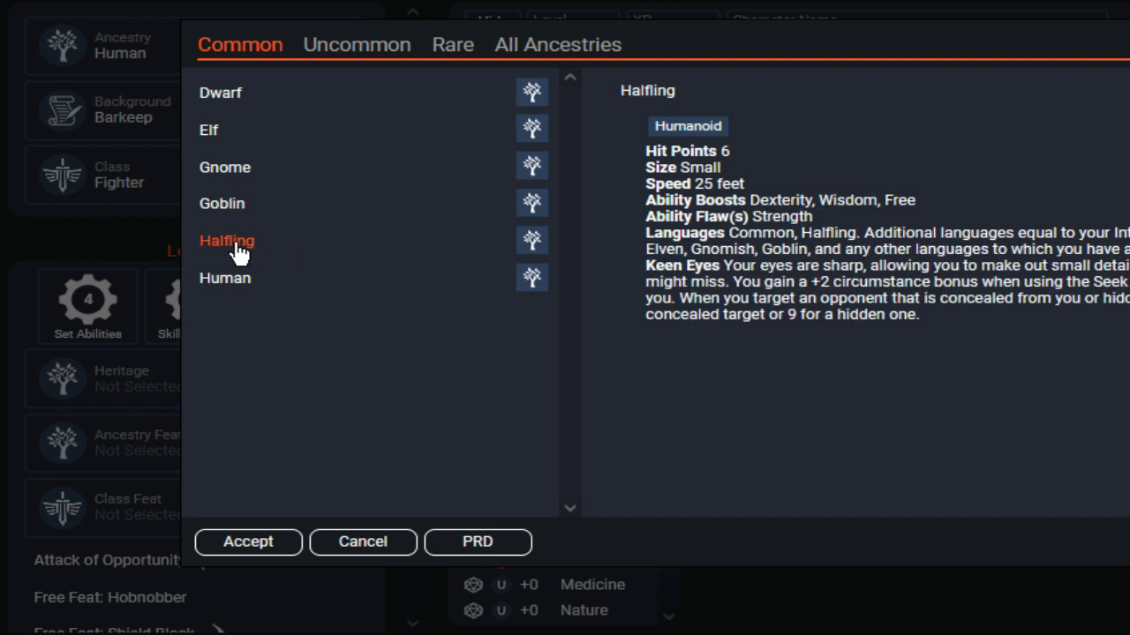
pyautogui.click(222, 210)
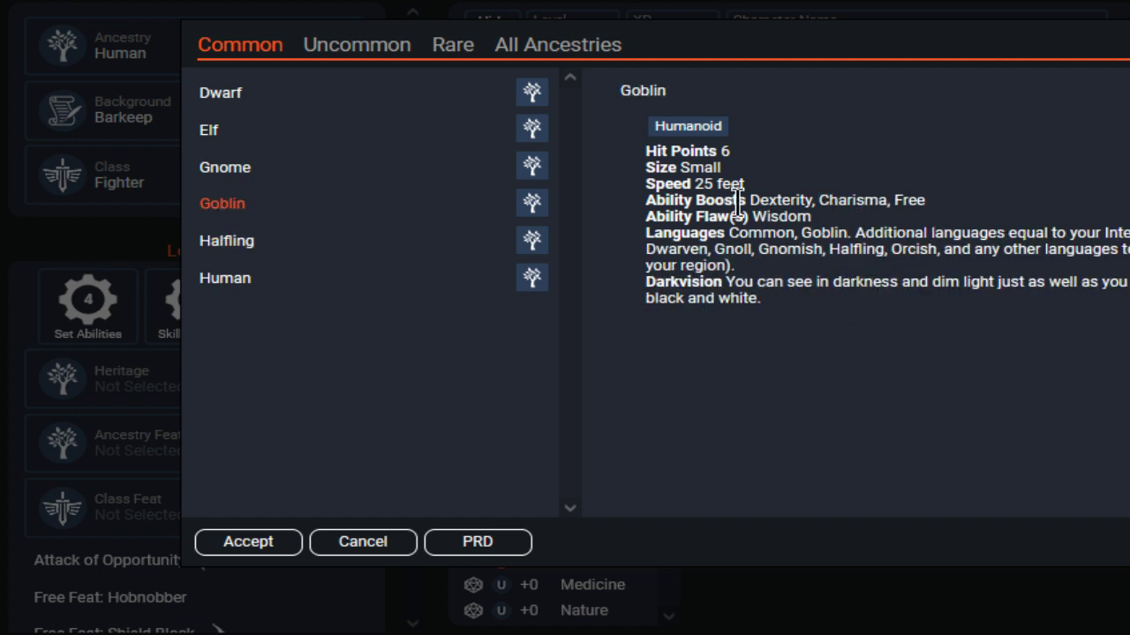
pyautogui.moveTo(834, 218); pyautogui.dragTo(752, 216)
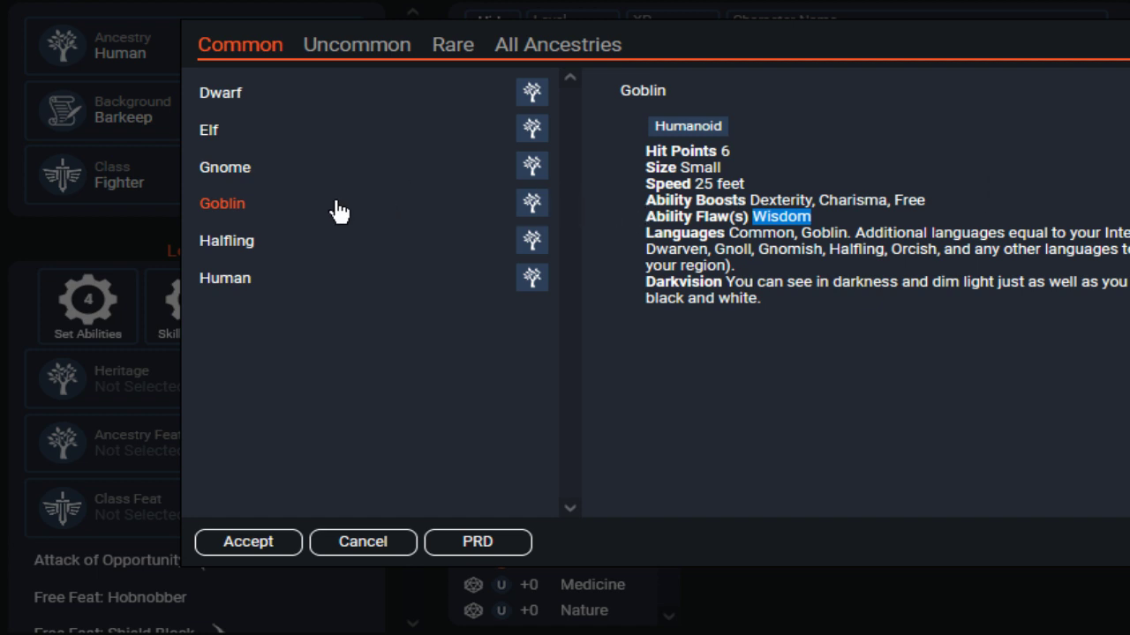
# Highlight the Halfling ancestry's ability flaw and view the Human ancestry's ability boosts.
pyautogui.click(238, 248)
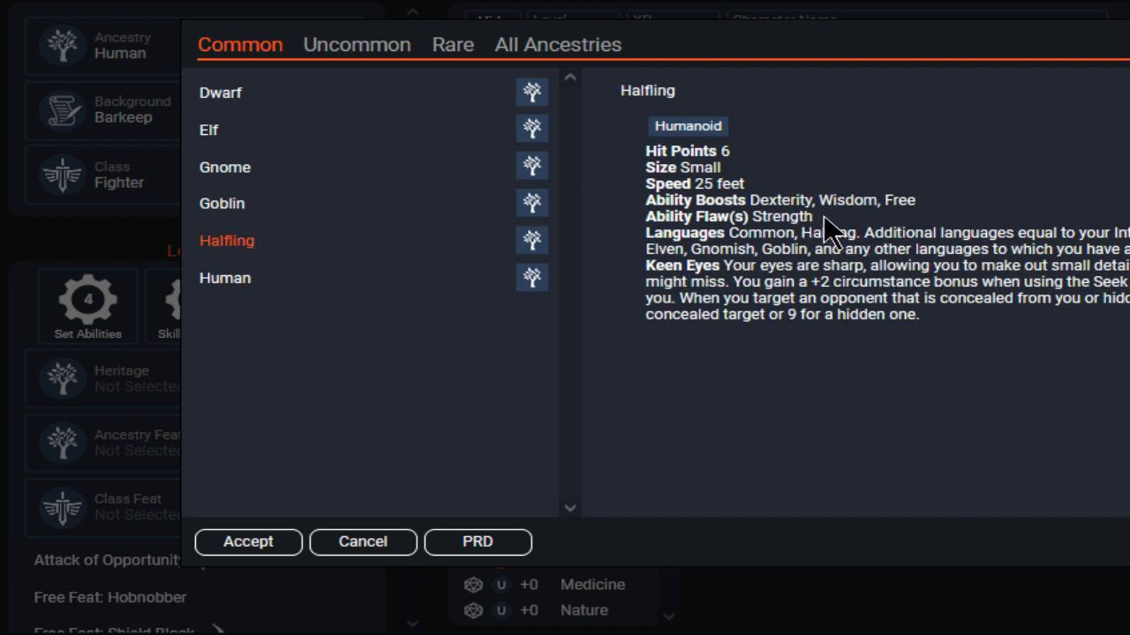
pyautogui.moveTo(824, 220); pyautogui.dragTo(750, 224)
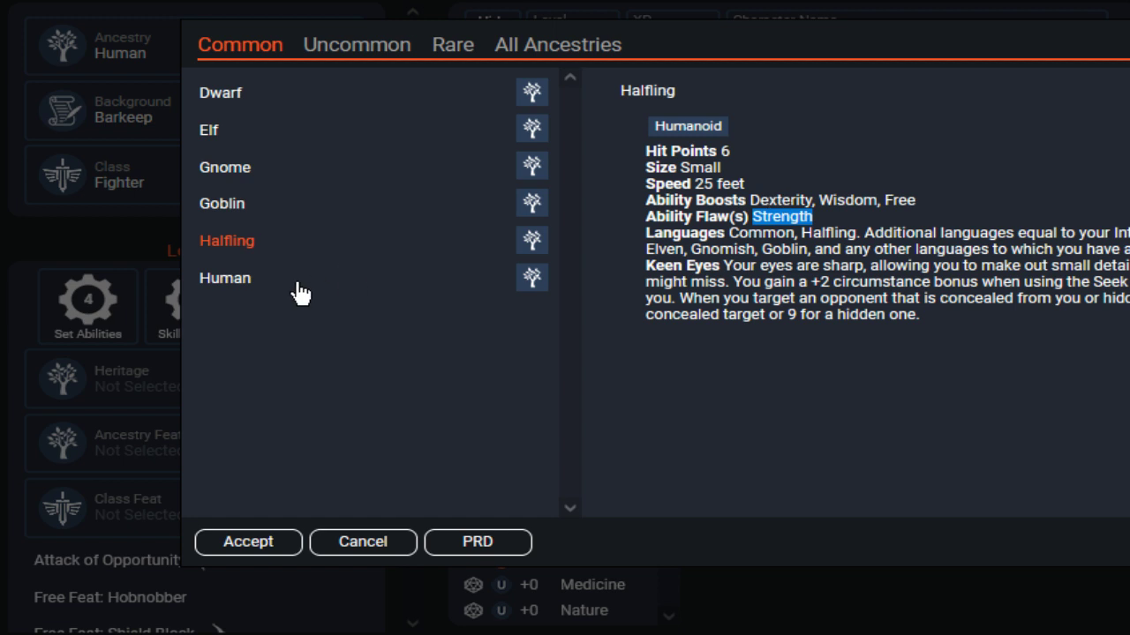
pyautogui.click(221, 286)
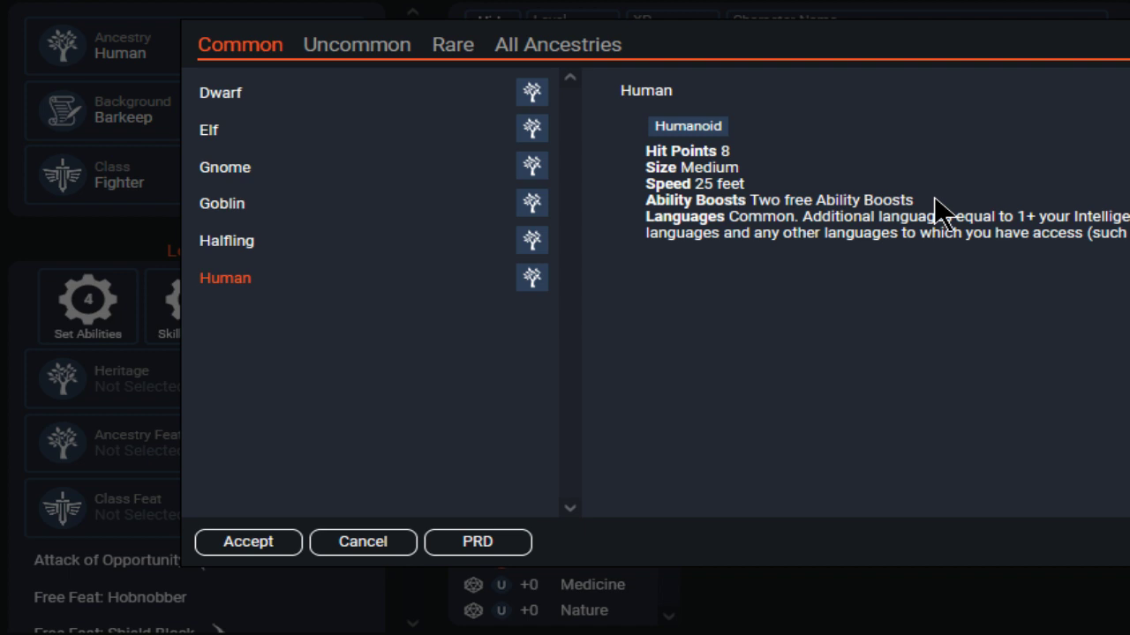
# Return to the Dwarf ancestry's details and highlight its free boost, Constitution boost and speed.
pyautogui.click(227, 100)
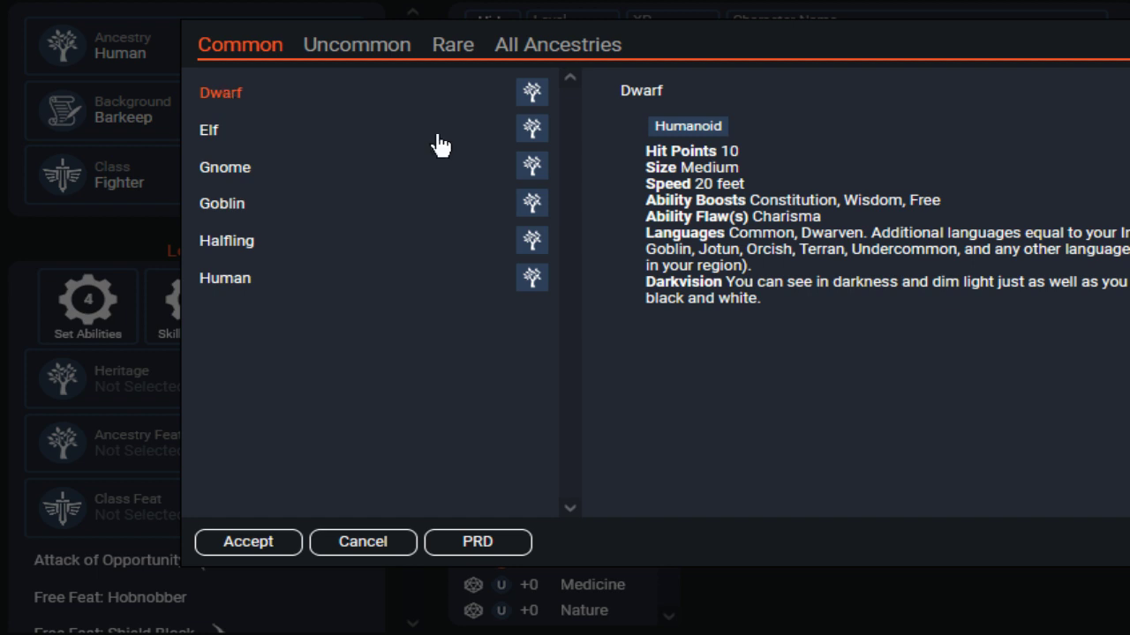
pyautogui.moveTo(912, 201); pyautogui.dragTo(942, 203)
pyautogui.moveTo(836, 200); pyautogui.dragTo(757, 195)
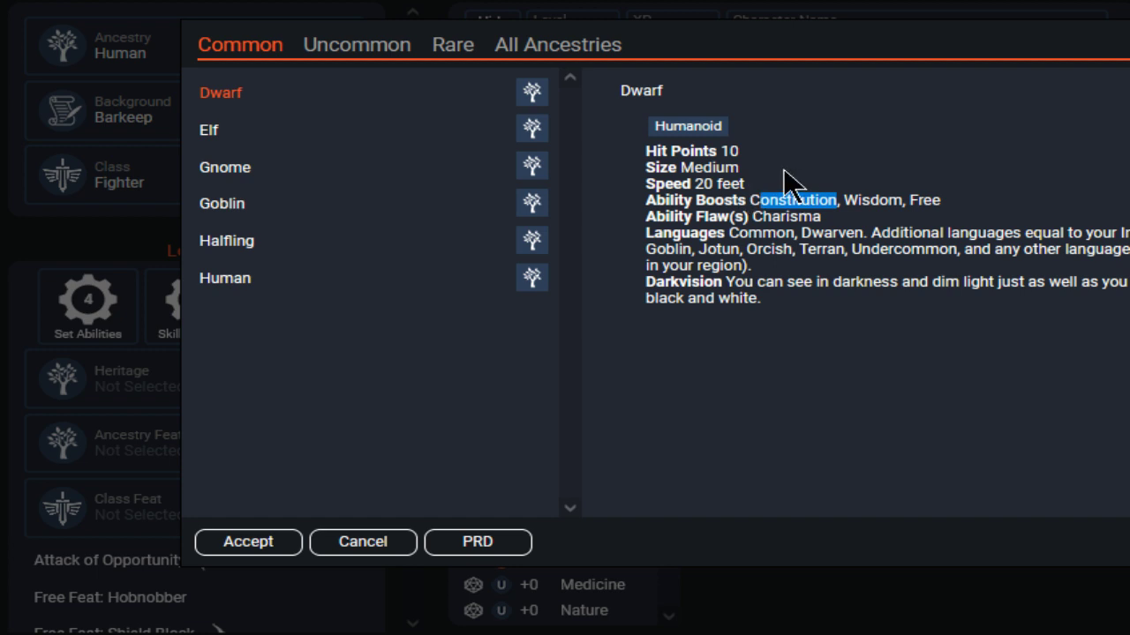
pyautogui.click(790, 179)
pyautogui.moveTo(746, 184); pyautogui.dragTo(692, 185)
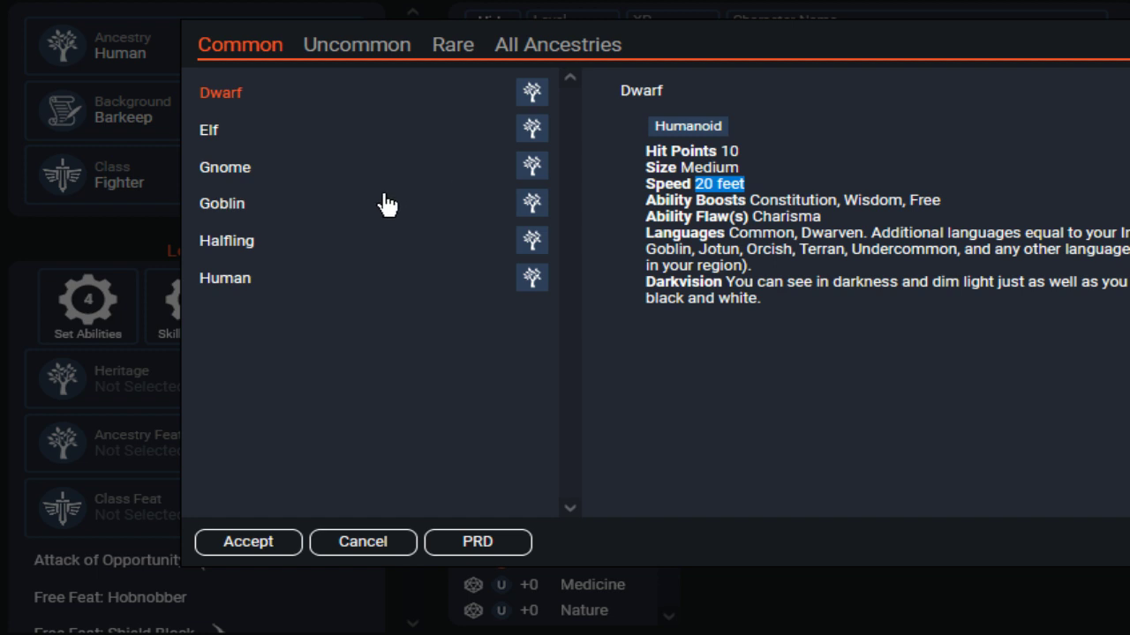
# Compare the details of the Elf, Gnome, Goblin and Halfling ancestries in turn, finishing on Human.
pyautogui.click(211, 134)
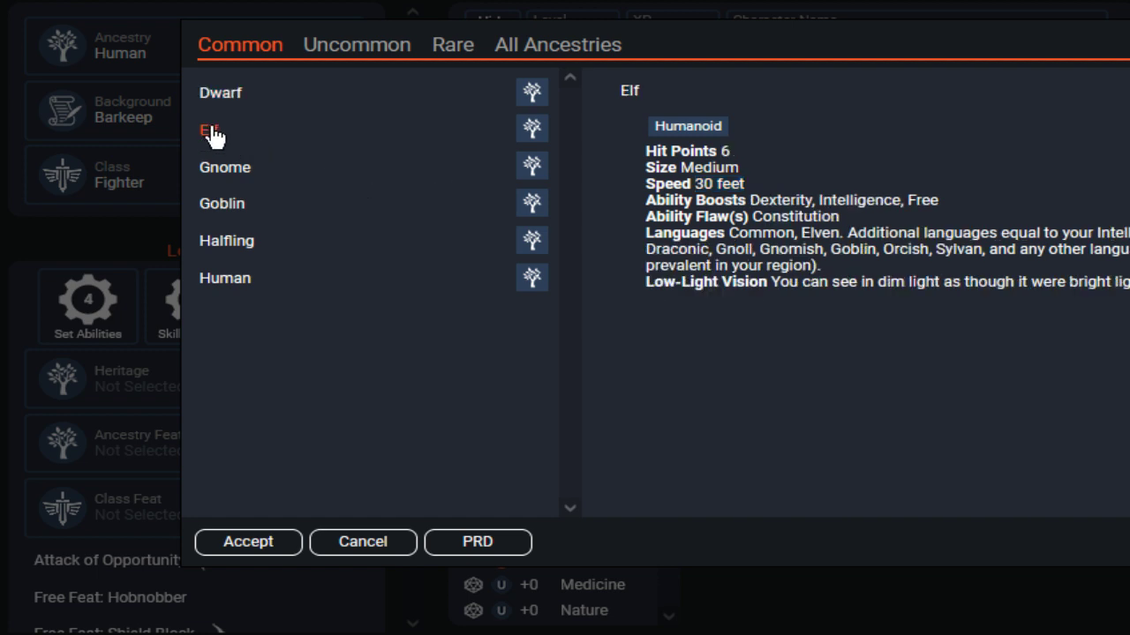
pyautogui.click(226, 170)
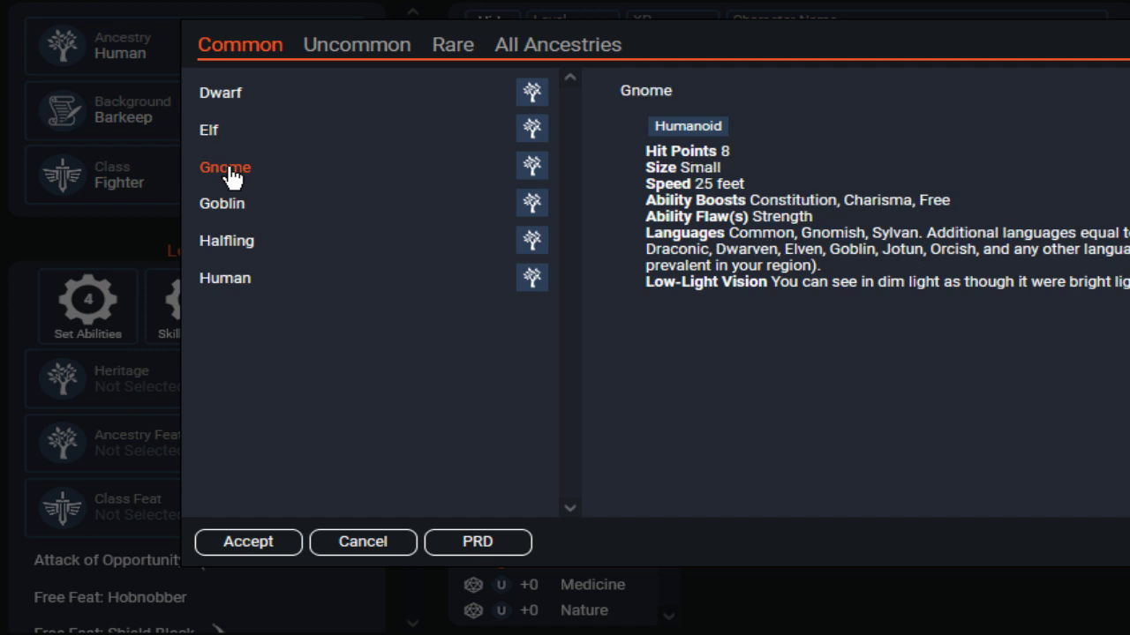
pyautogui.click(232, 206)
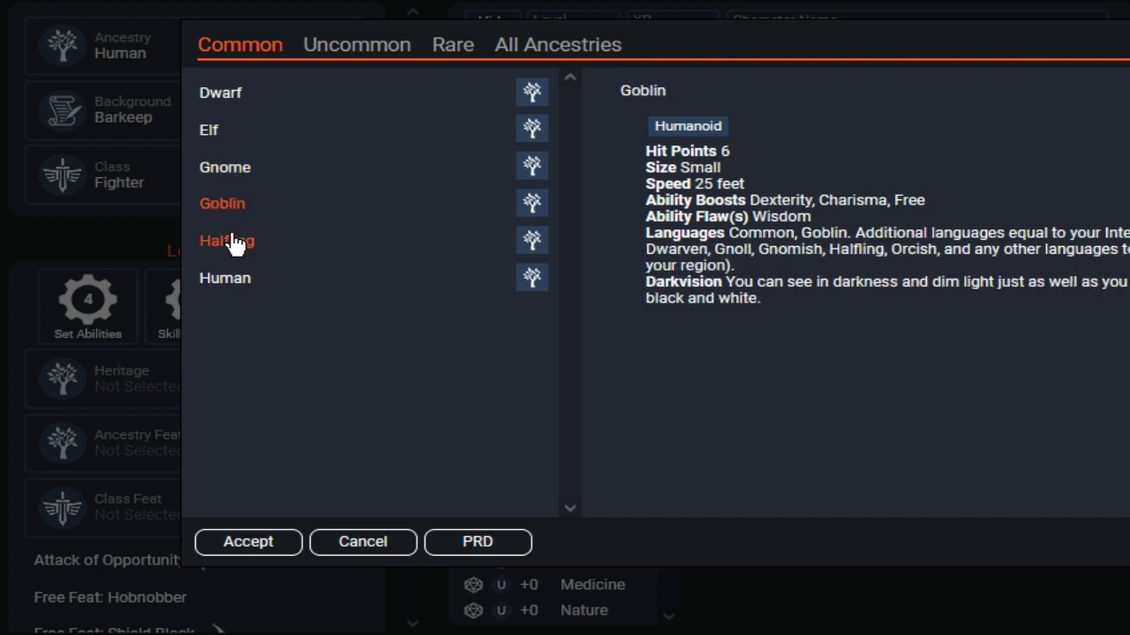
pyautogui.click(234, 247)
pyautogui.click(238, 284)
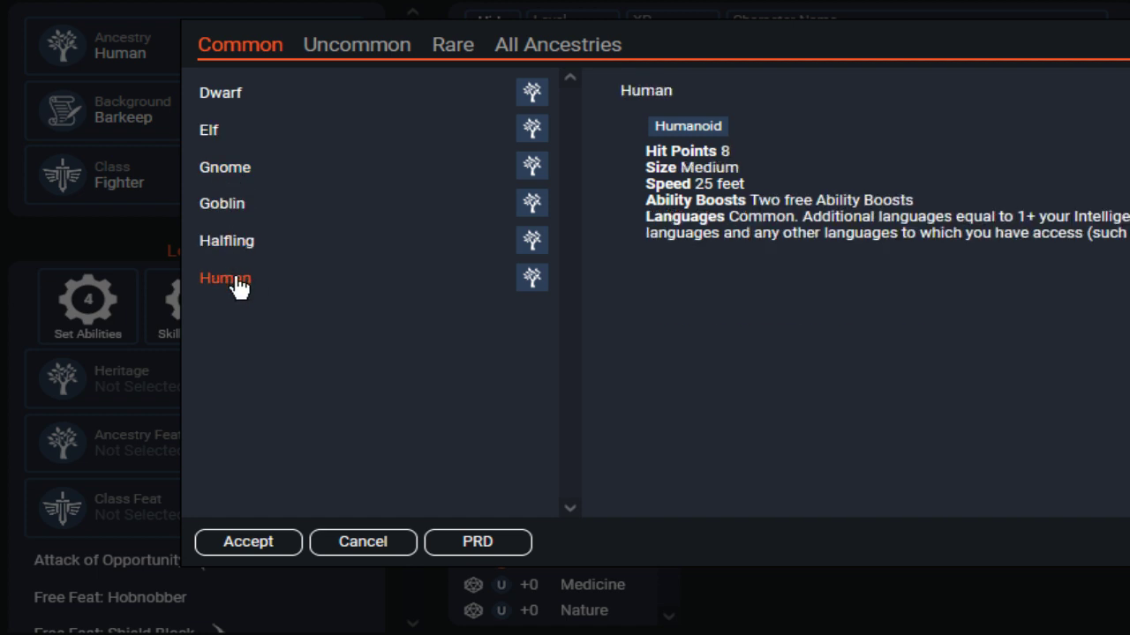
# View the Elf ancestry's details and highlight its Constitution ability flaw.
pyautogui.click(217, 133)
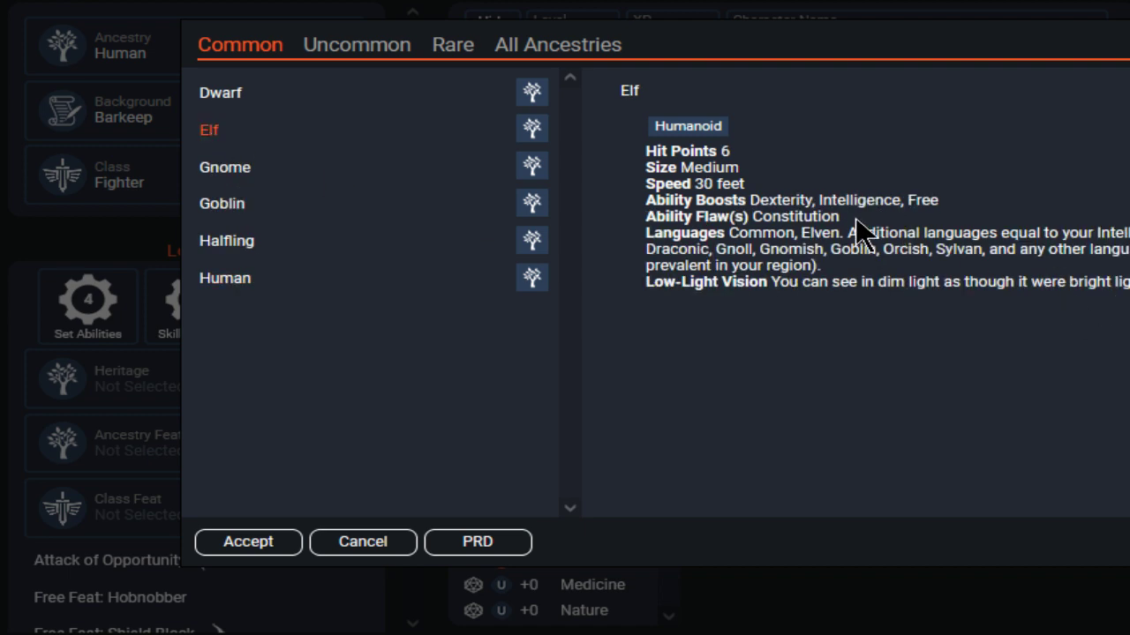
pyautogui.moveTo(849, 218); pyautogui.dragTo(750, 219)
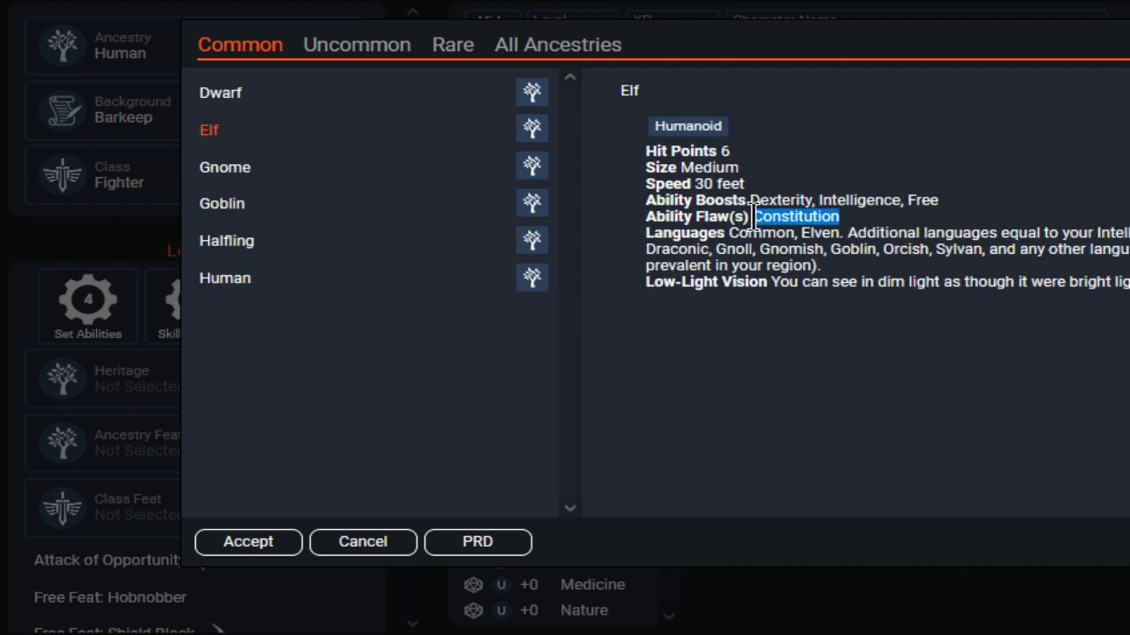
# Review the Dwarf ancestry's free boost, languages and ability flaw, and set Dwarf as the character's ancestry.
pyautogui.click(216, 100)
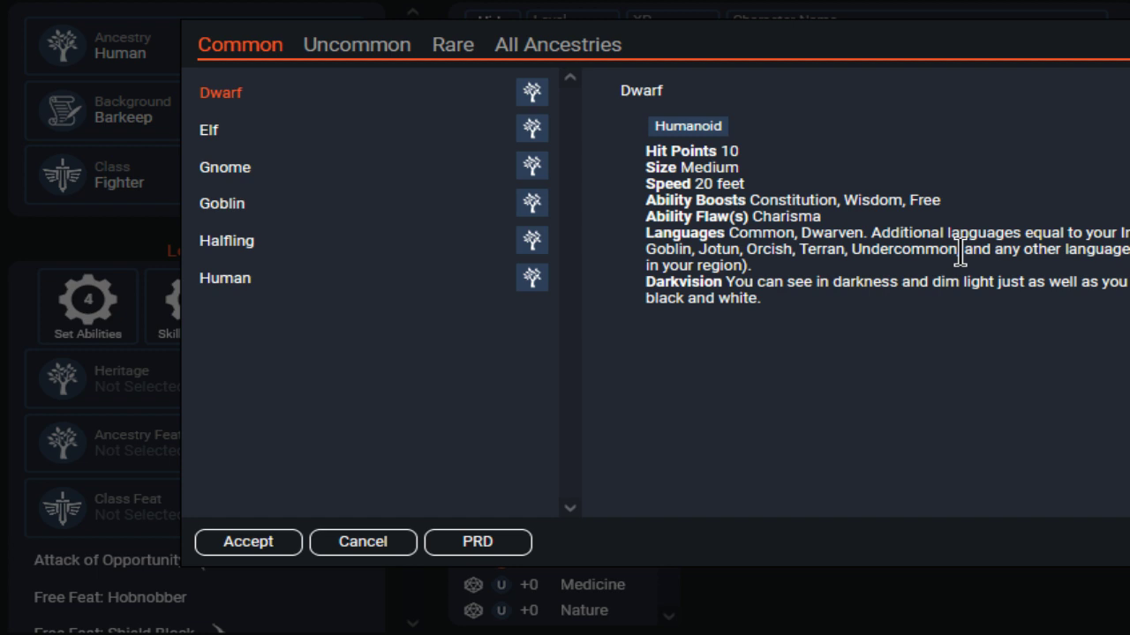
pyautogui.moveTo(947, 203); pyautogui.dragTo(918, 205)
pyautogui.click(960, 216)
pyautogui.moveTo(1118, 232); pyautogui.dragTo(1129, 232)
pyautogui.moveTo(866, 233); pyautogui.dragTo(728, 233)
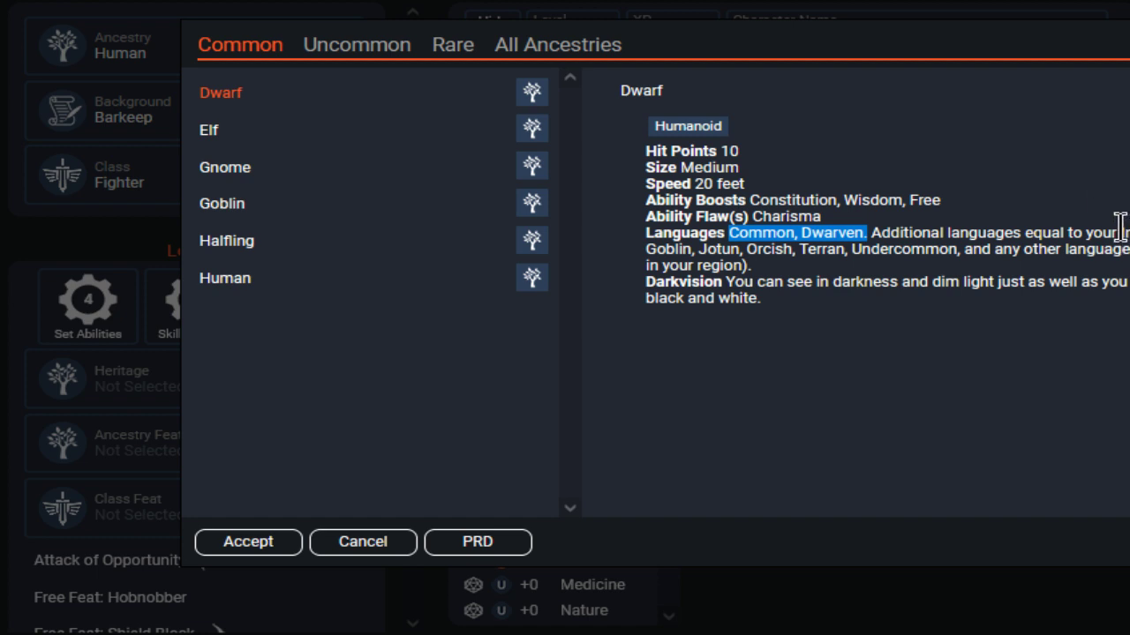
pyautogui.moveTo(1118, 232)
pyautogui.mouseDown()
pyautogui.moveTo(645, 232)
pyautogui.moveTo(1129, 232)
pyautogui.mouseUp()
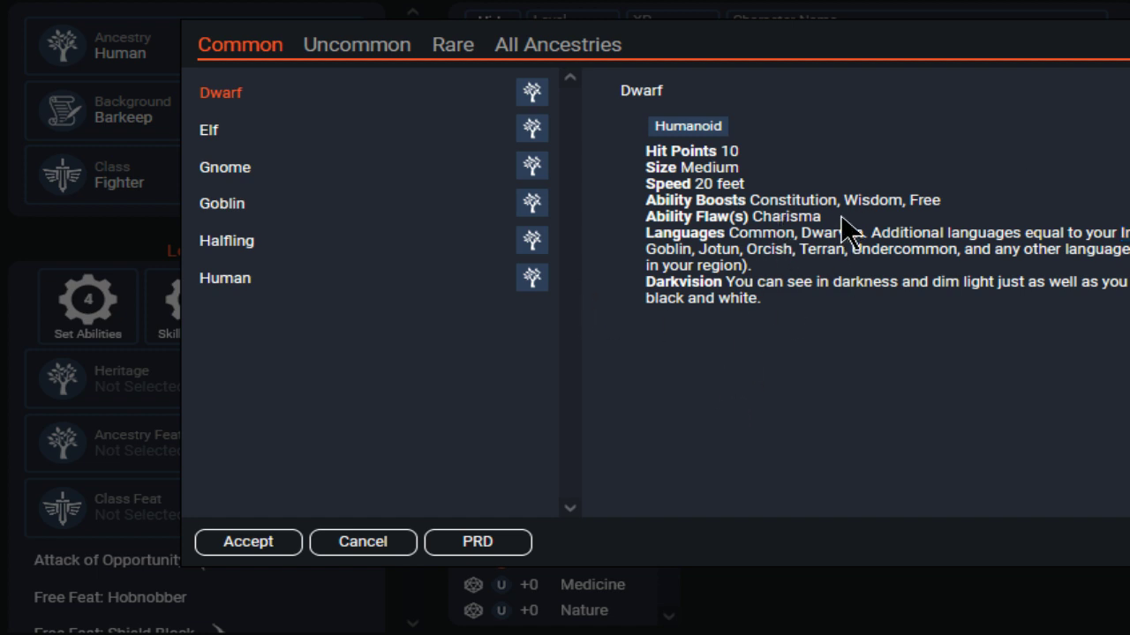
pyautogui.moveTo(820, 216); pyautogui.dragTo(749, 217)
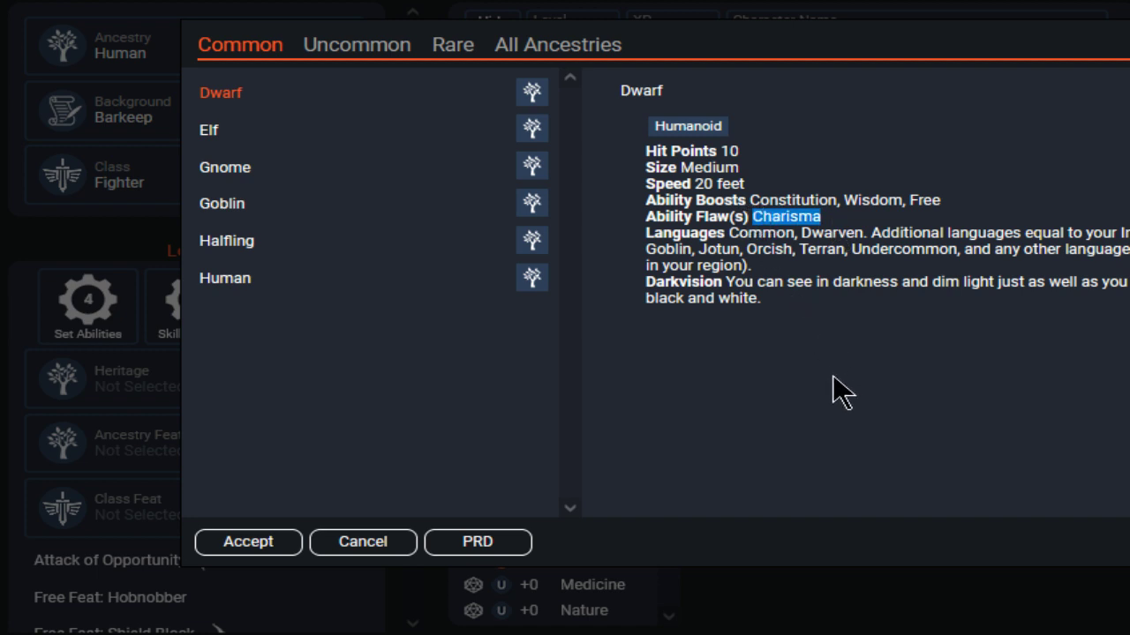
pyautogui.click(232, 544)
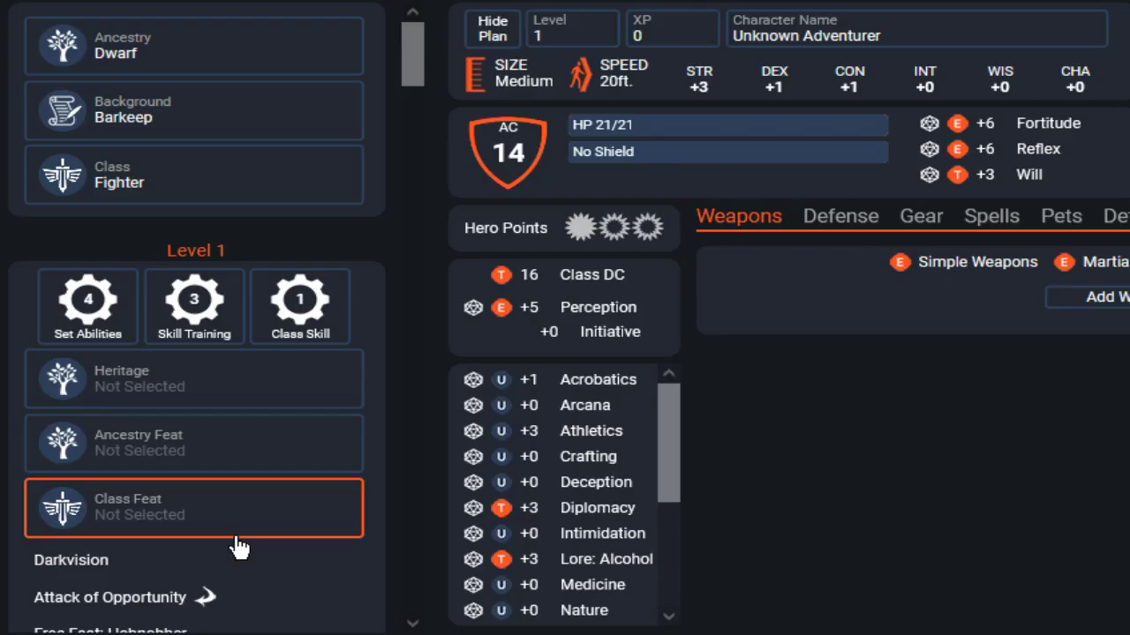
# Open the character's background choices and view the Acrobat and Amnesiac backgrounds from the start of the general list.
pyautogui.click(207, 123)
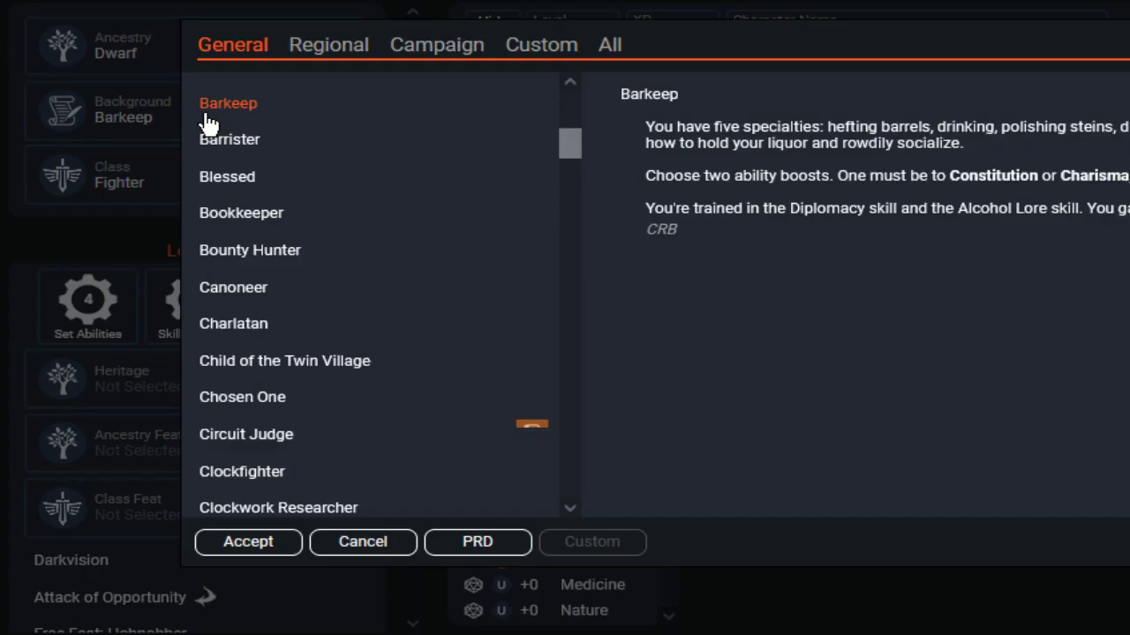
pyautogui.moveTo(575, 141); pyautogui.dragTo(572, 100)
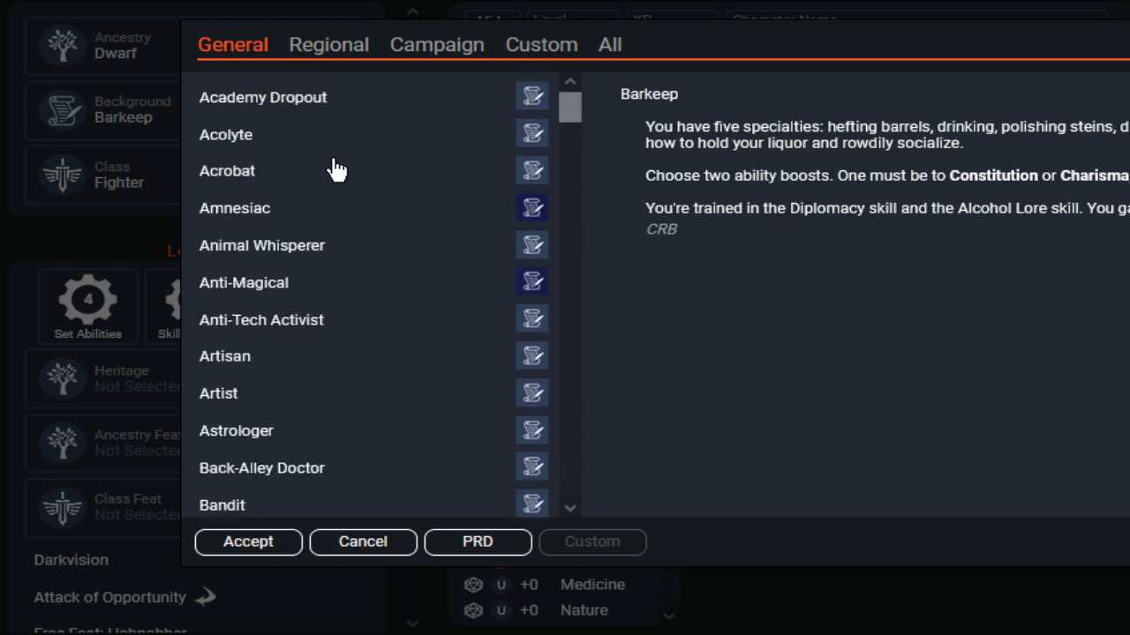
pyautogui.click(228, 176)
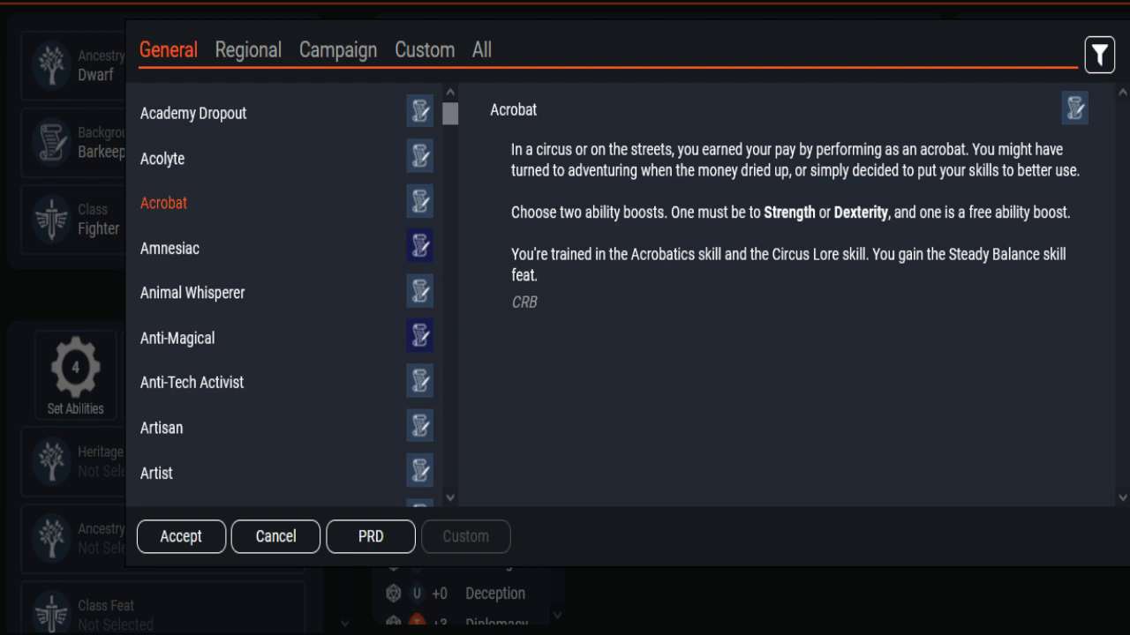
pyautogui.click(170, 251)
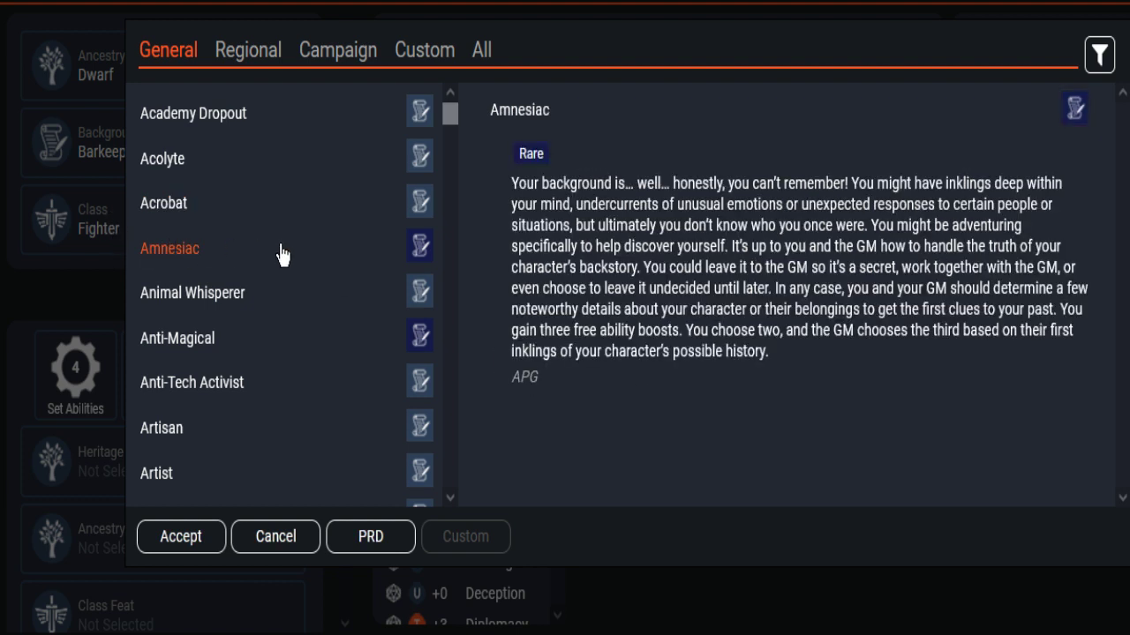
# View the Anti-Tech Activist background and highlight its Intimidation skill and Group Coercion feat.
pyautogui.scroll(-3, 221, 291)
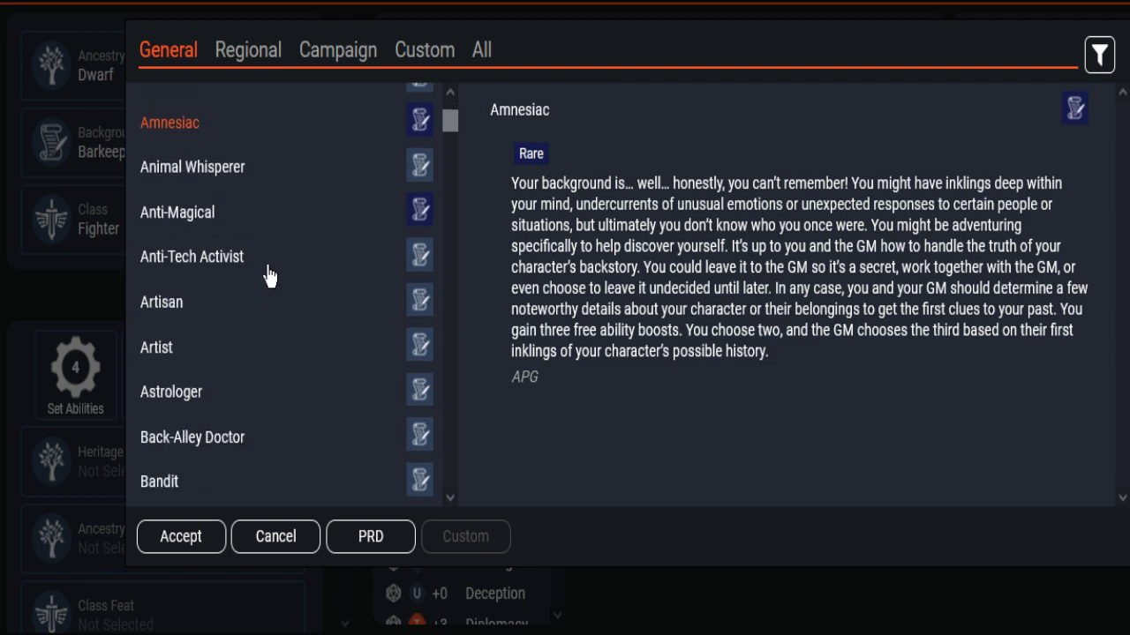
pyautogui.click(218, 267)
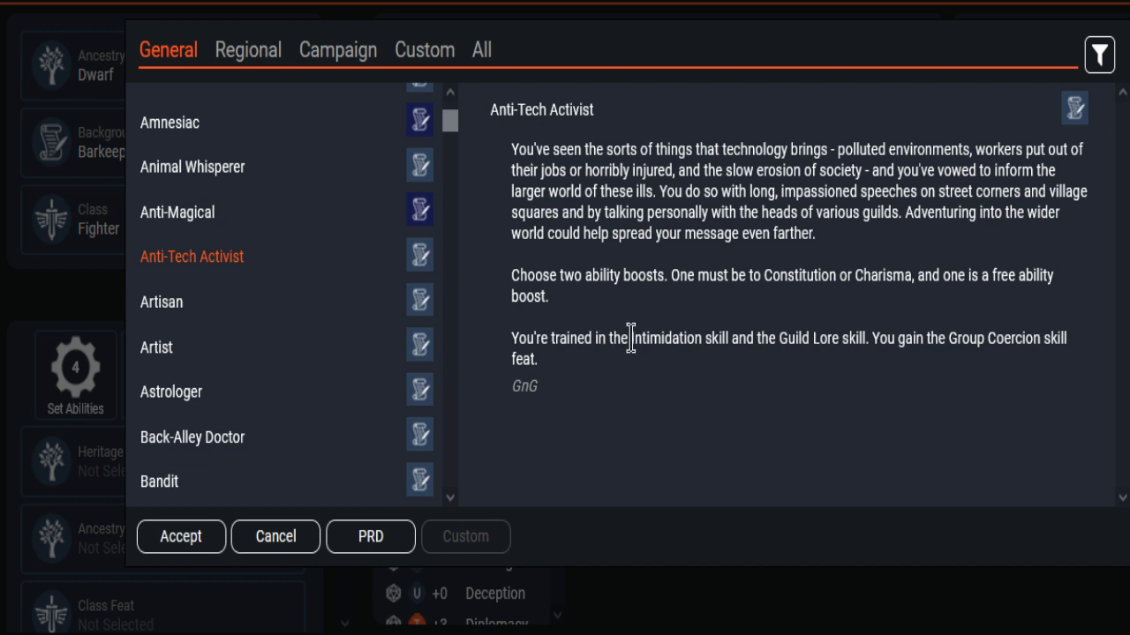
pyautogui.moveTo(631, 341); pyautogui.dragTo(703, 337)
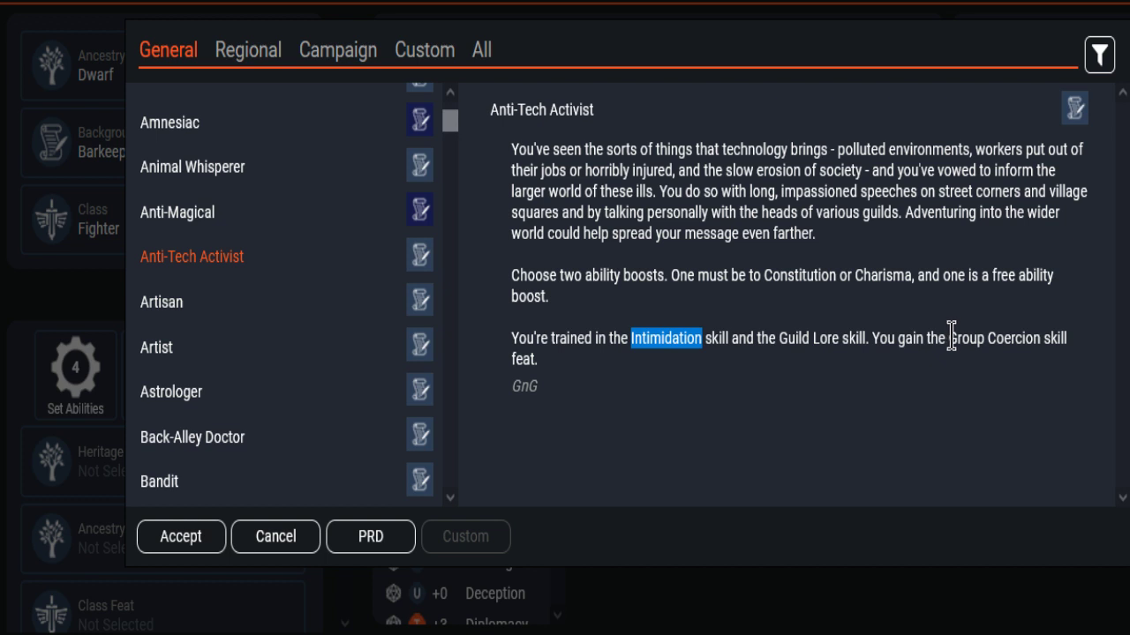
pyautogui.moveTo(951, 340); pyautogui.dragTo(1039, 340)
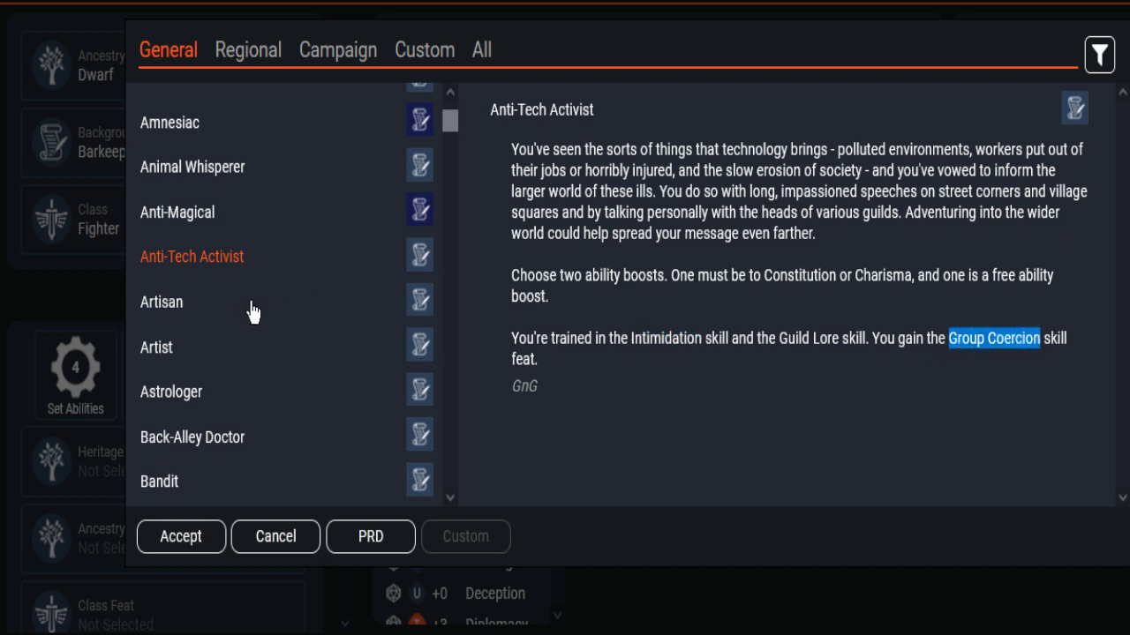
# View the Barber background and highlight dentistry, bloodletting and surgery in its description.
pyautogui.scroll(-3, 251, 311)
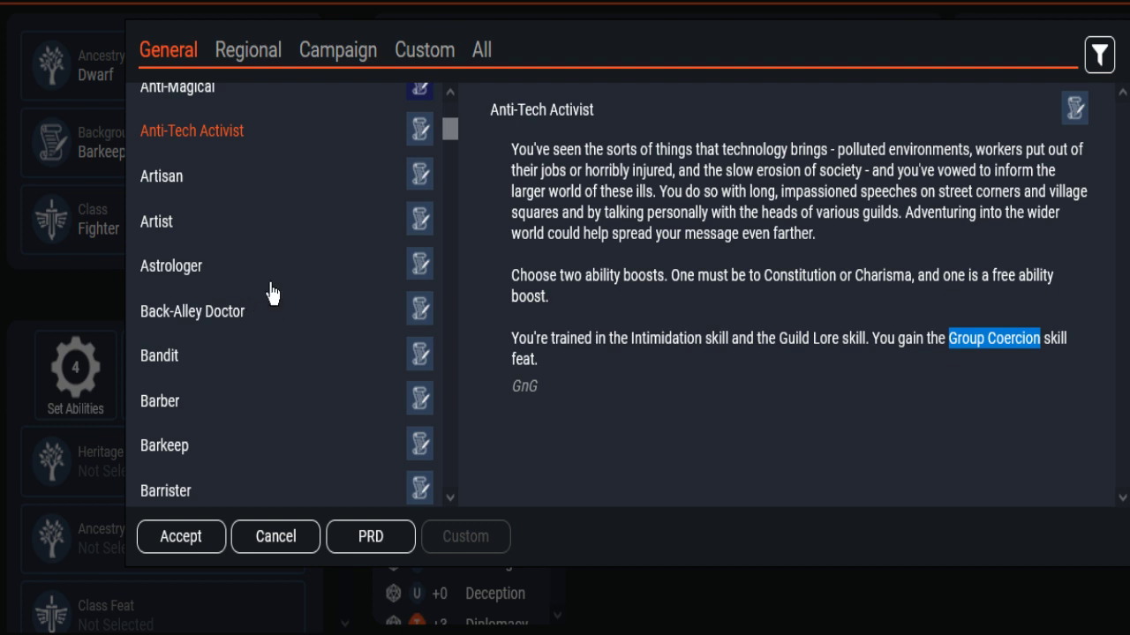
pyautogui.scroll(-3, 272, 294)
pyautogui.scroll(-3, 272, 294)
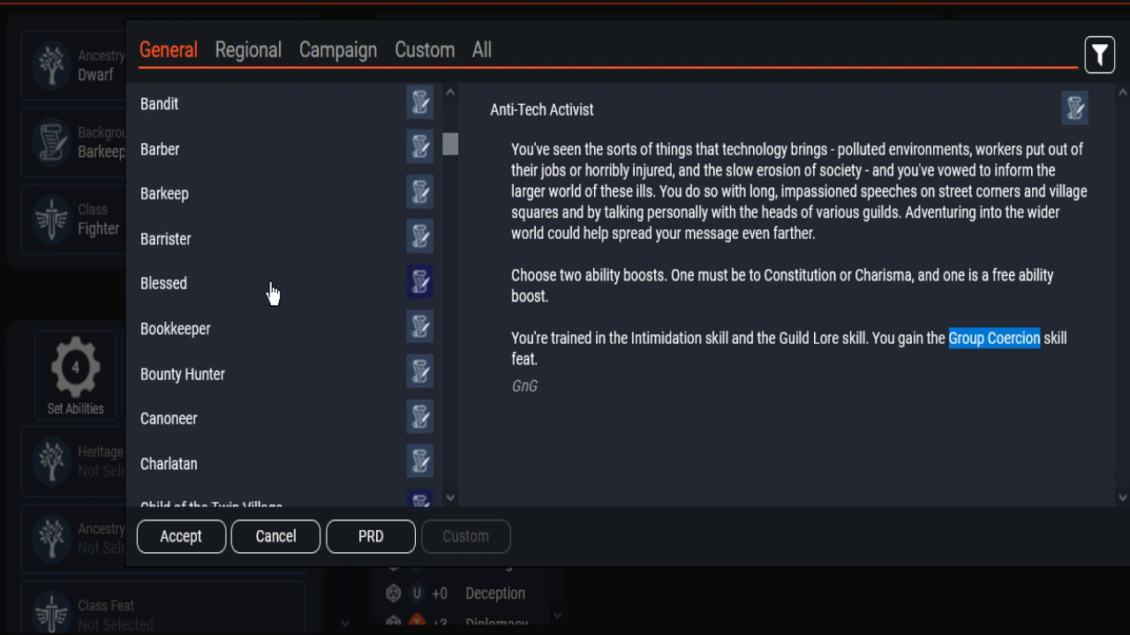
pyautogui.scroll(3, 272, 295)
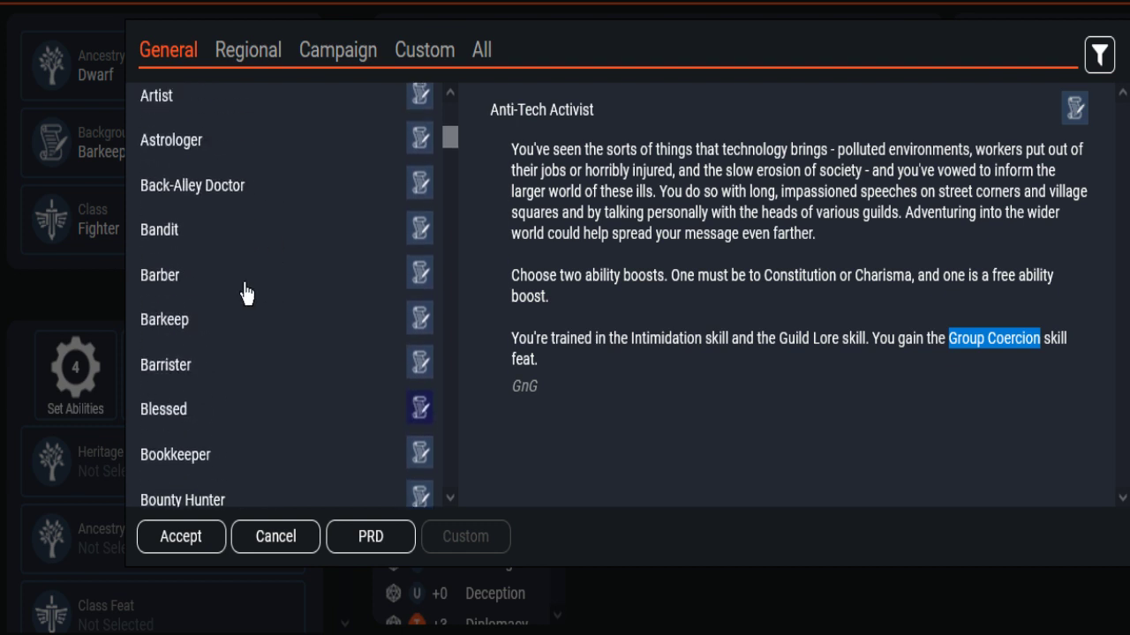
pyautogui.click(164, 279)
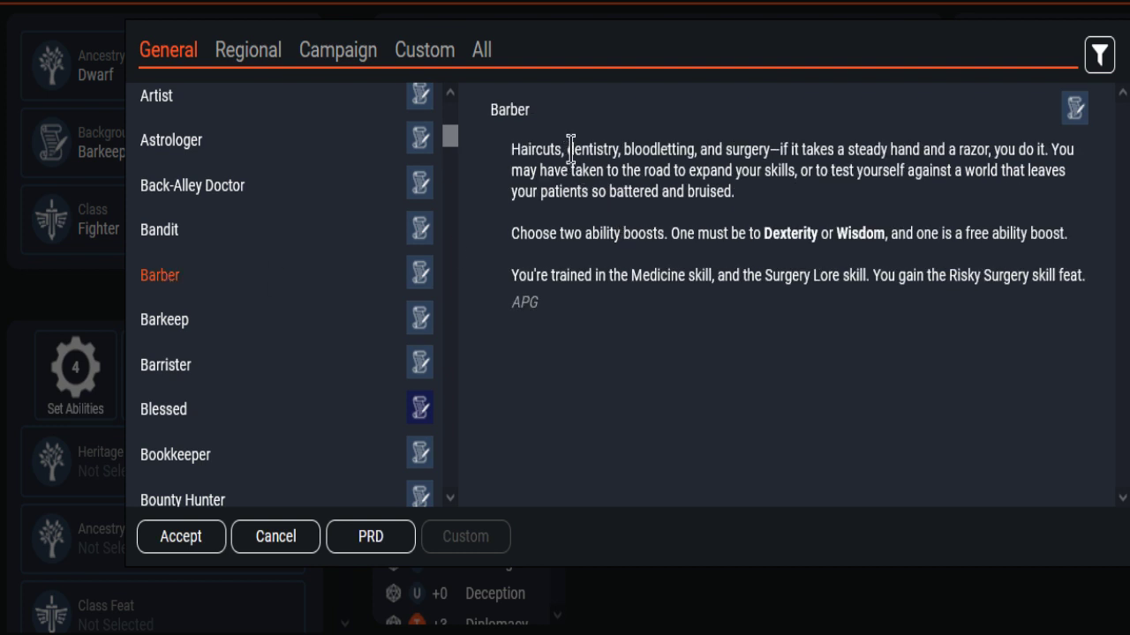
pyautogui.moveTo(567, 149); pyautogui.dragTo(617, 149)
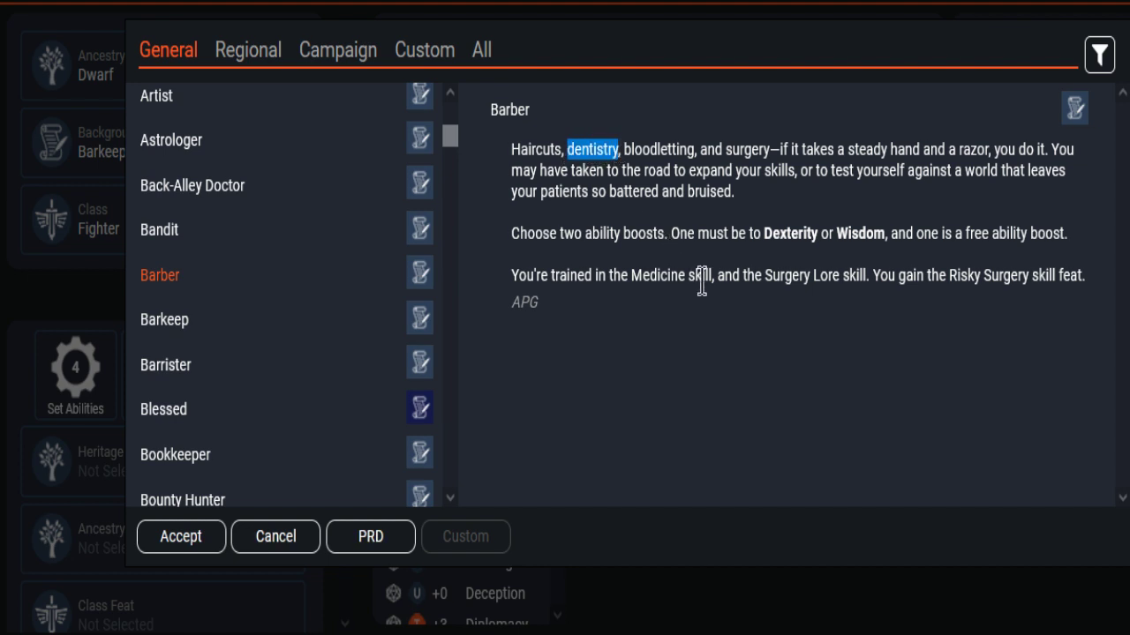
pyautogui.click(664, 179)
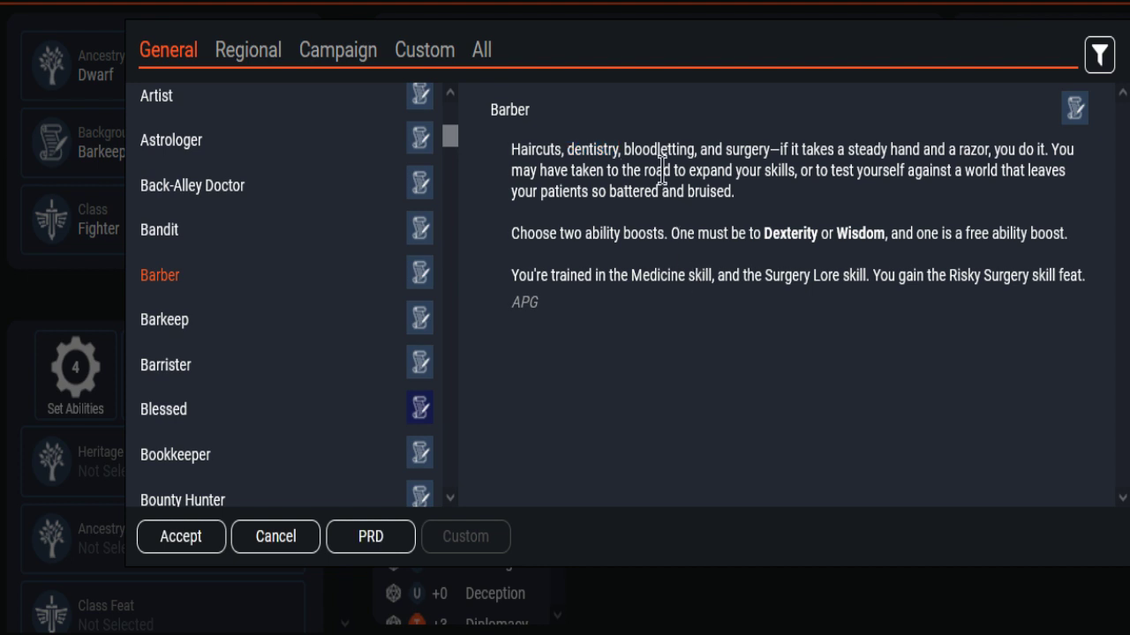
pyautogui.moveTo(681, 141); pyautogui.dragTo(768, 144)
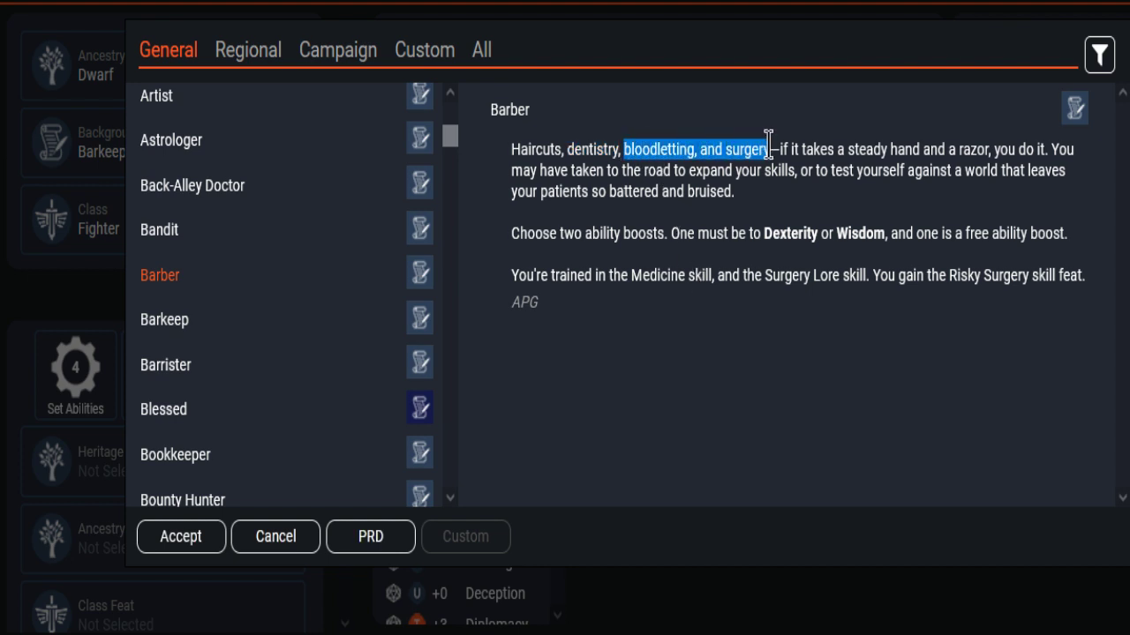
pyautogui.click(801, 198)
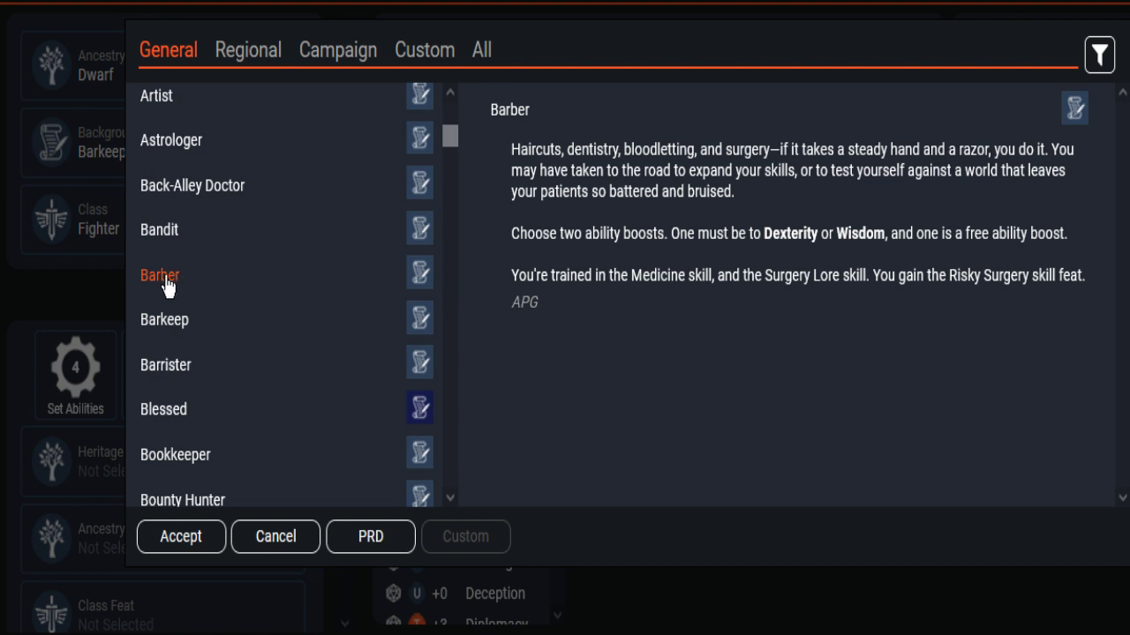
# View the Barrister background, and highlight the Society and Accounting Lore skills in the Bookkeeper background.
pyautogui.scroll(-3, 235, 275)
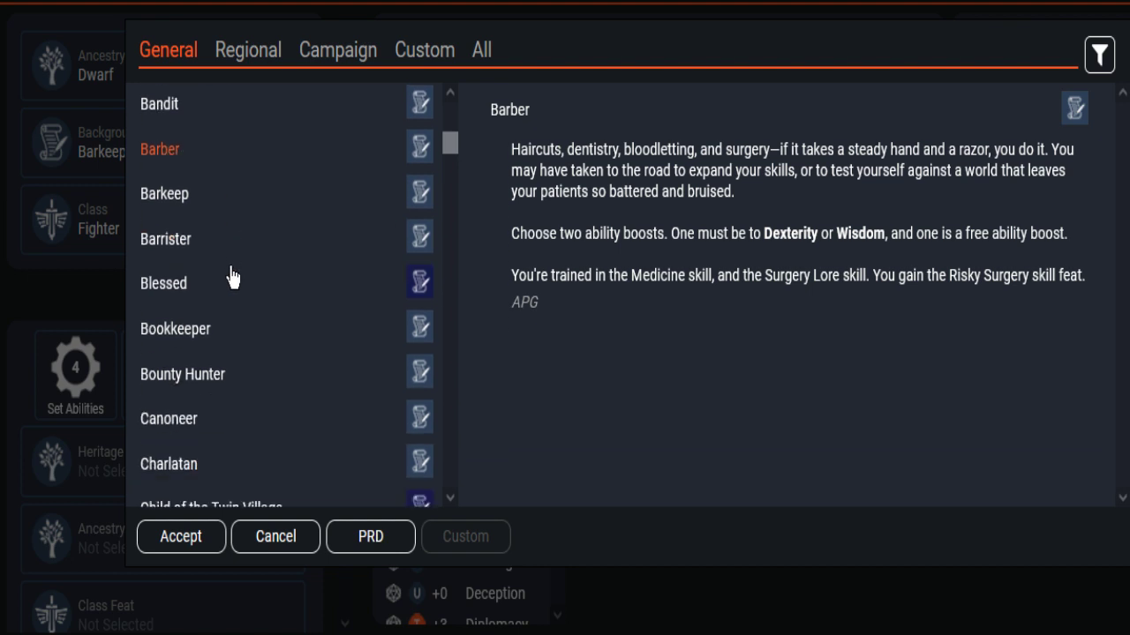
pyautogui.click(163, 248)
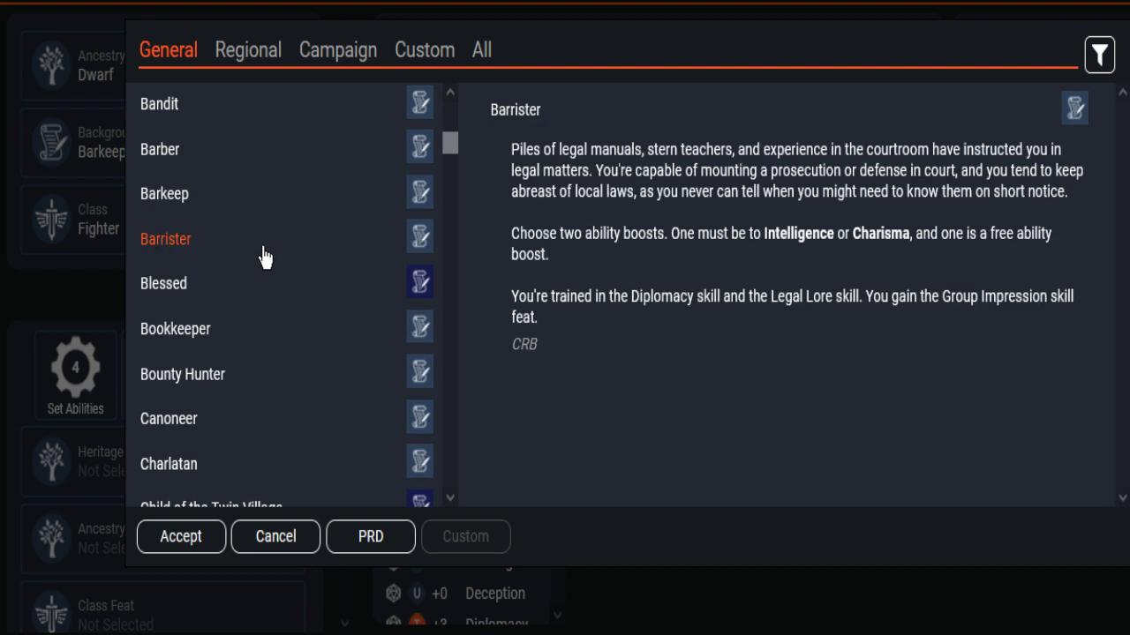
pyautogui.scroll(-3, 265, 256)
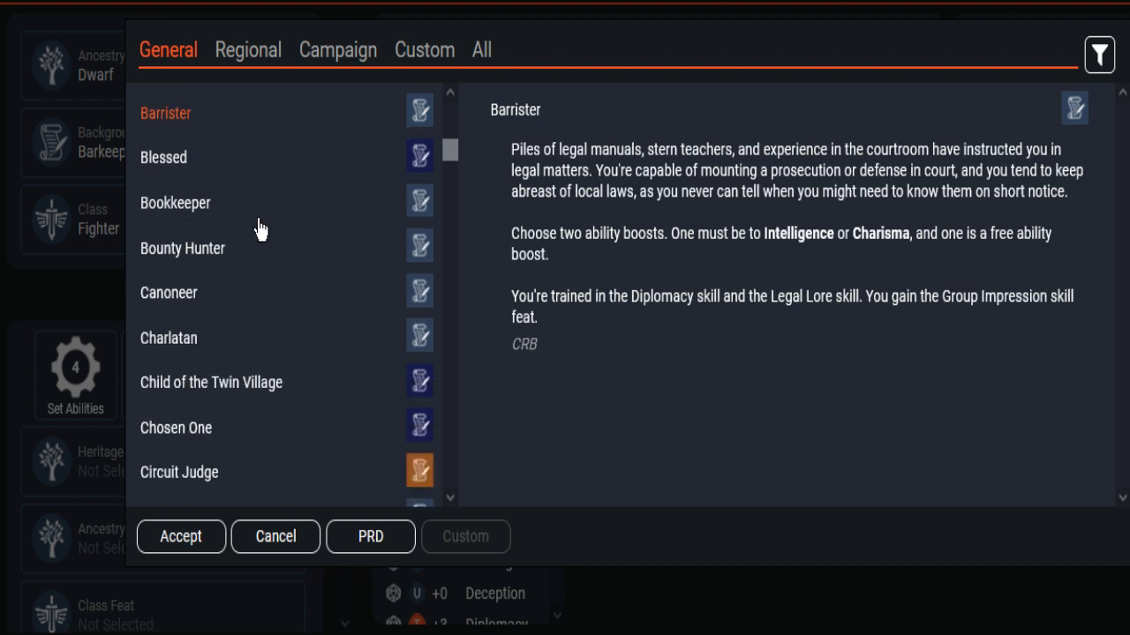
pyautogui.click(187, 219)
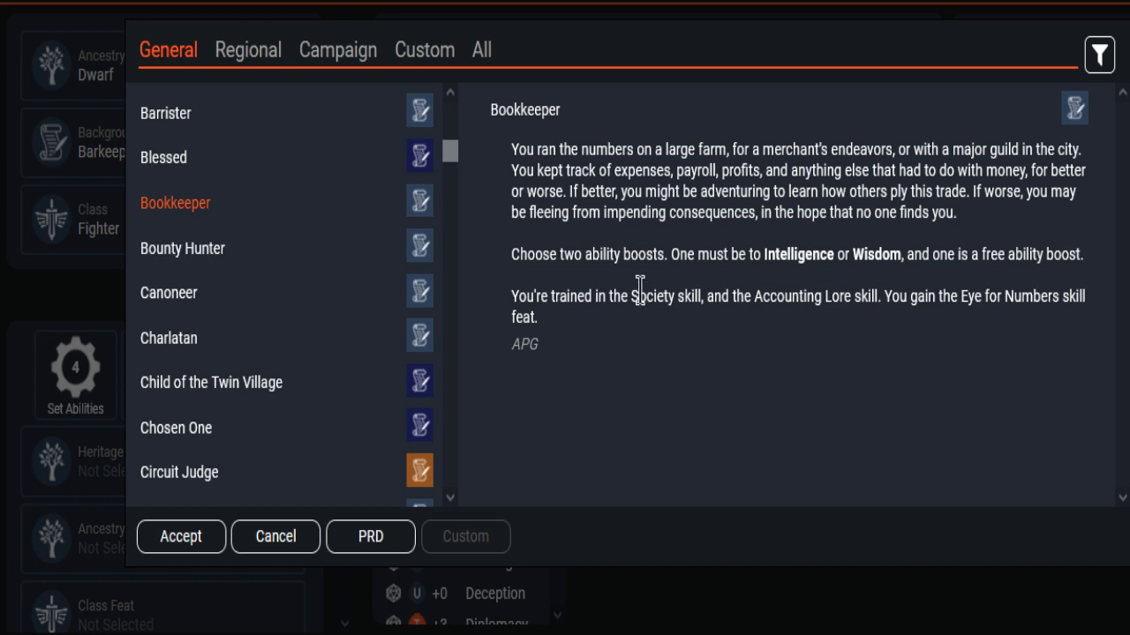
pyautogui.moveTo(631, 298); pyautogui.dragTo(847, 297)
pyautogui.click(846, 297)
pyautogui.moveTo(754, 297); pyautogui.dragTo(849, 296)
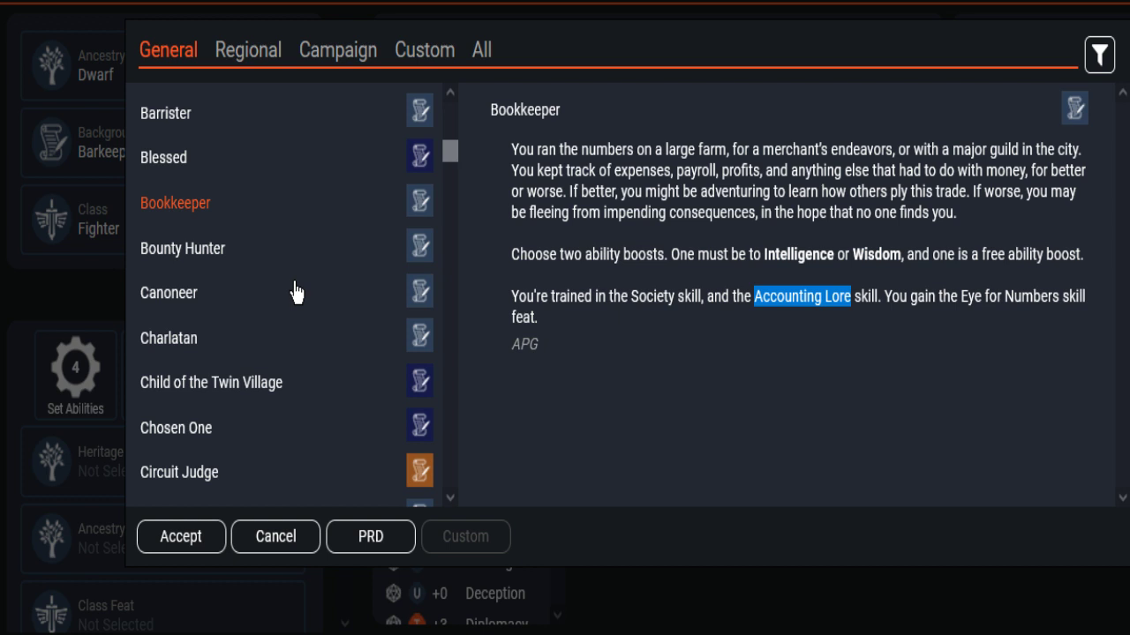
# View the Clockfighter background and highlight the phrase about clockwork constructs that battle in gladiatorial combat.
pyautogui.scroll(-2, 294, 277)
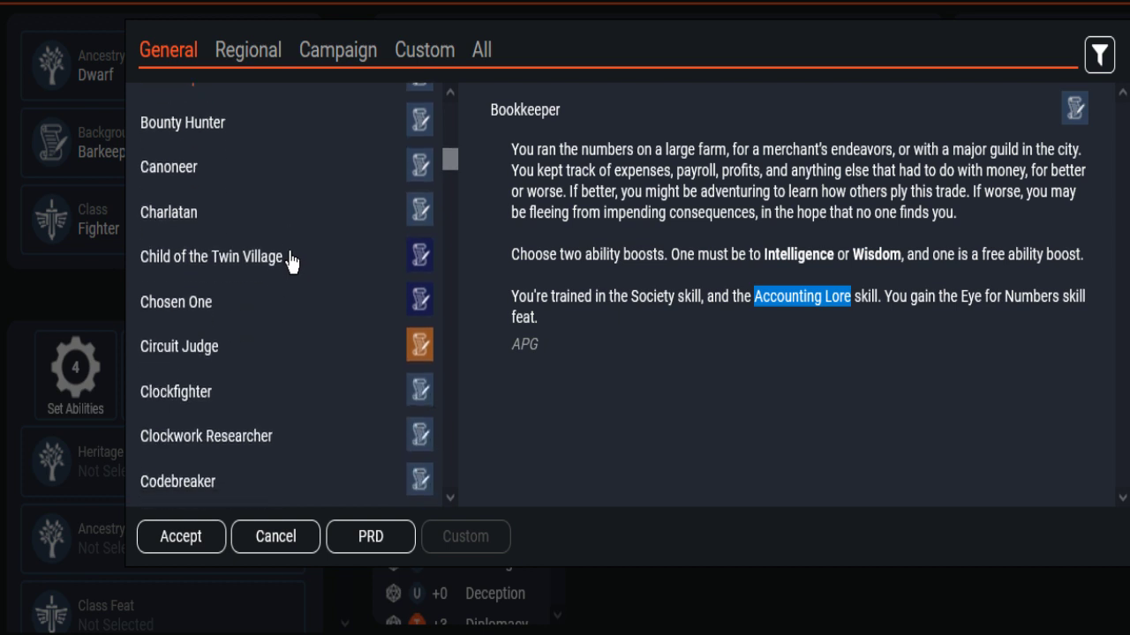
pyautogui.scroll(-2, 292, 263)
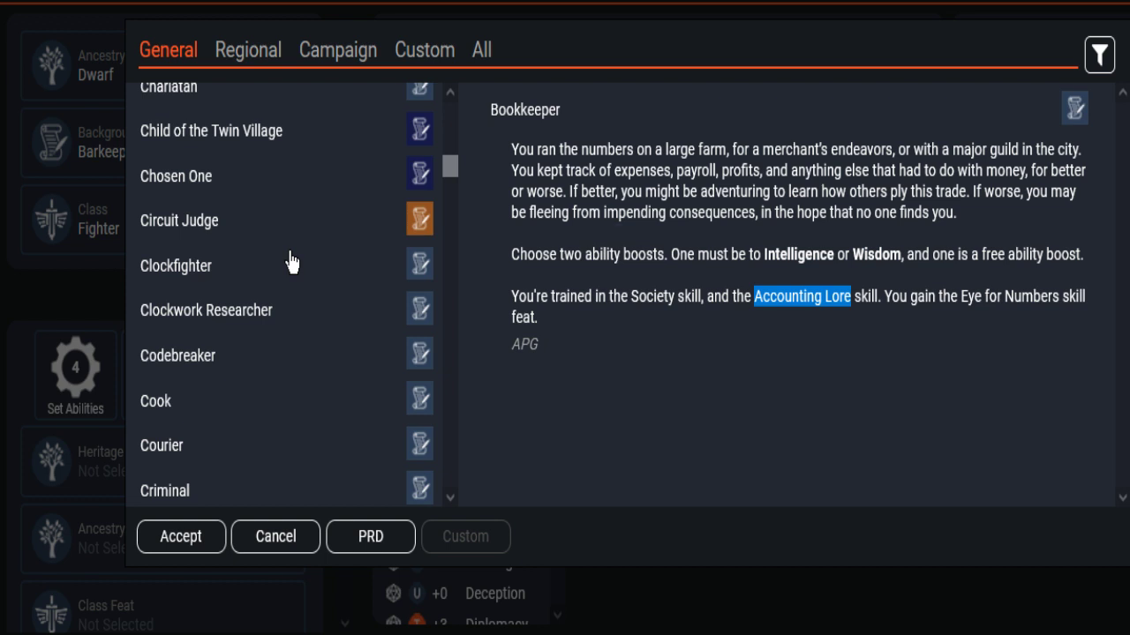
pyautogui.click(172, 268)
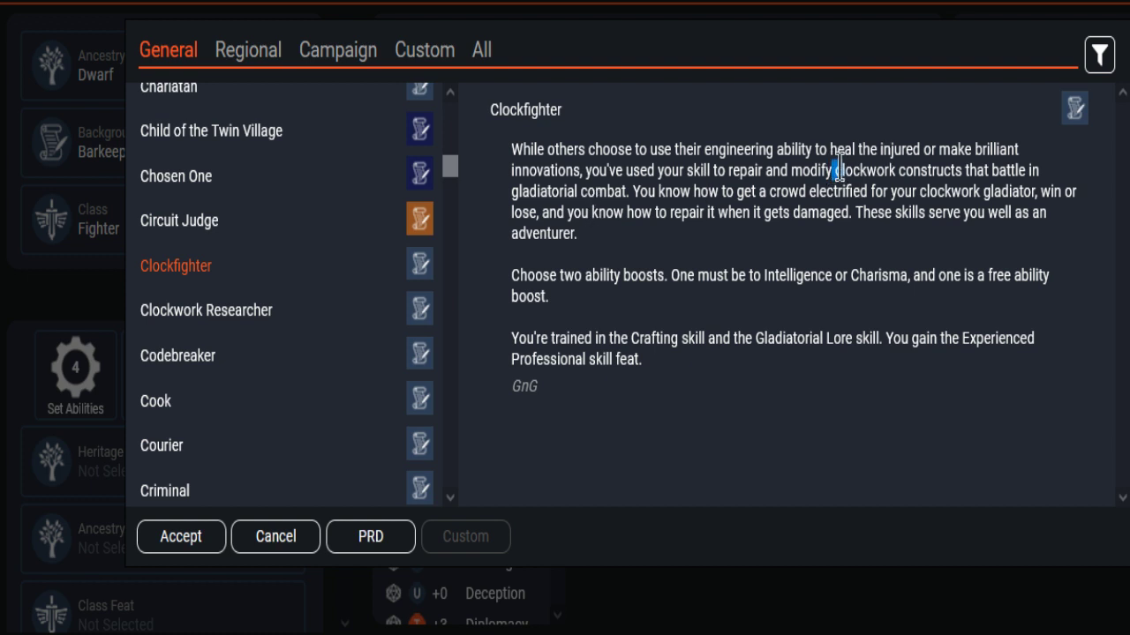
pyautogui.moveTo(834, 170); pyautogui.dragTo(629, 192)
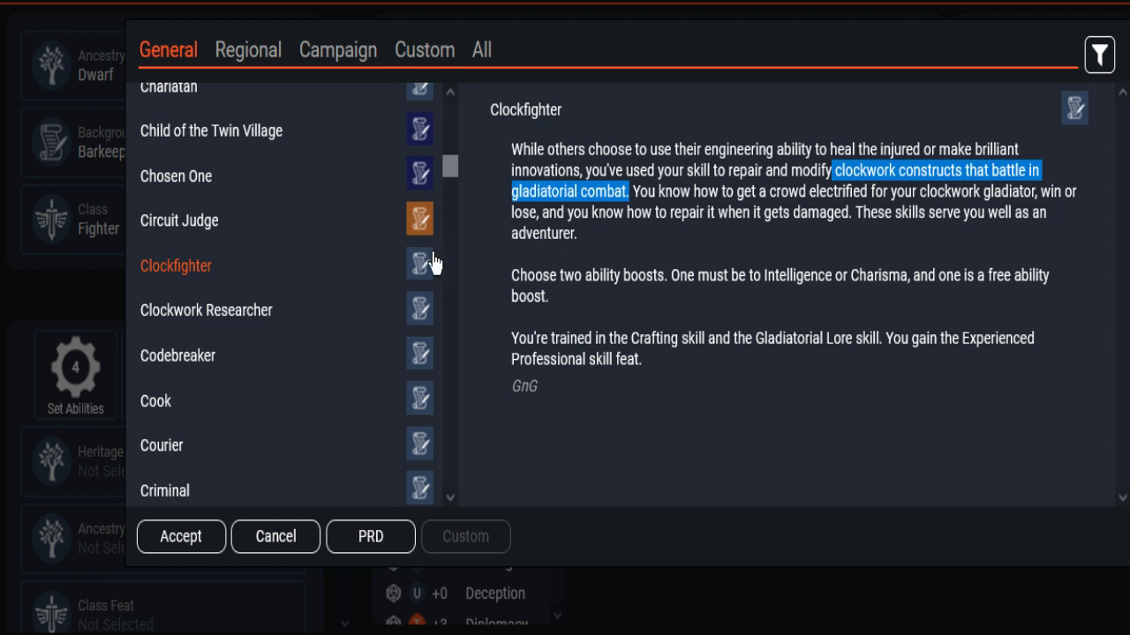
# View the Cook background's description, ability boosts and skill training.
pyautogui.scroll(-1, 291, 247)
pyautogui.scroll(-2, 285, 247)
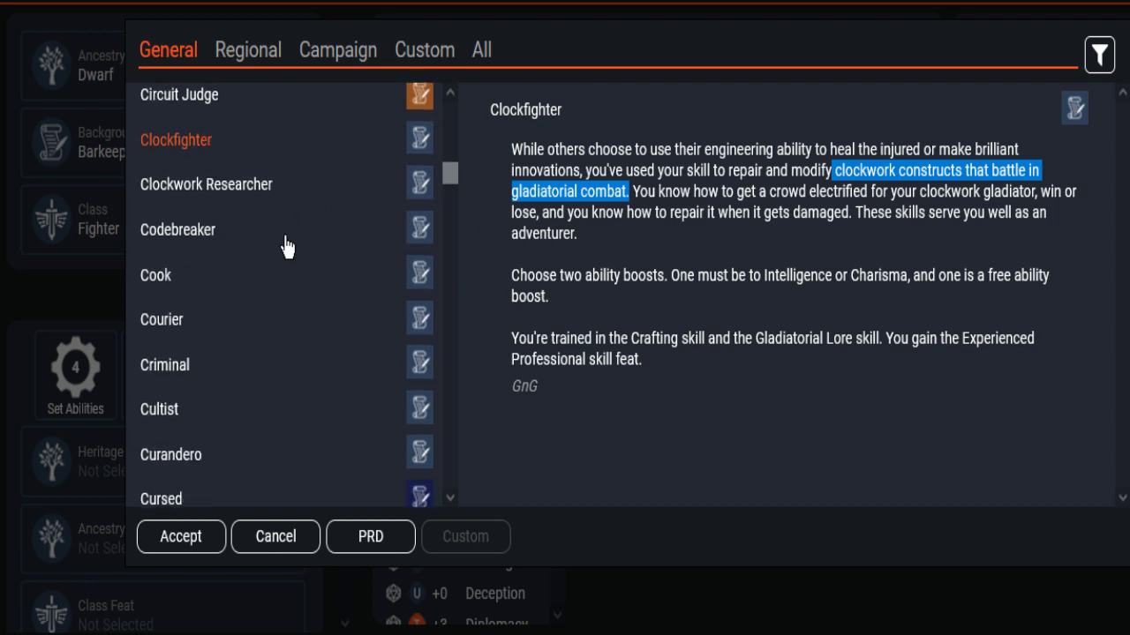
pyautogui.click(216, 281)
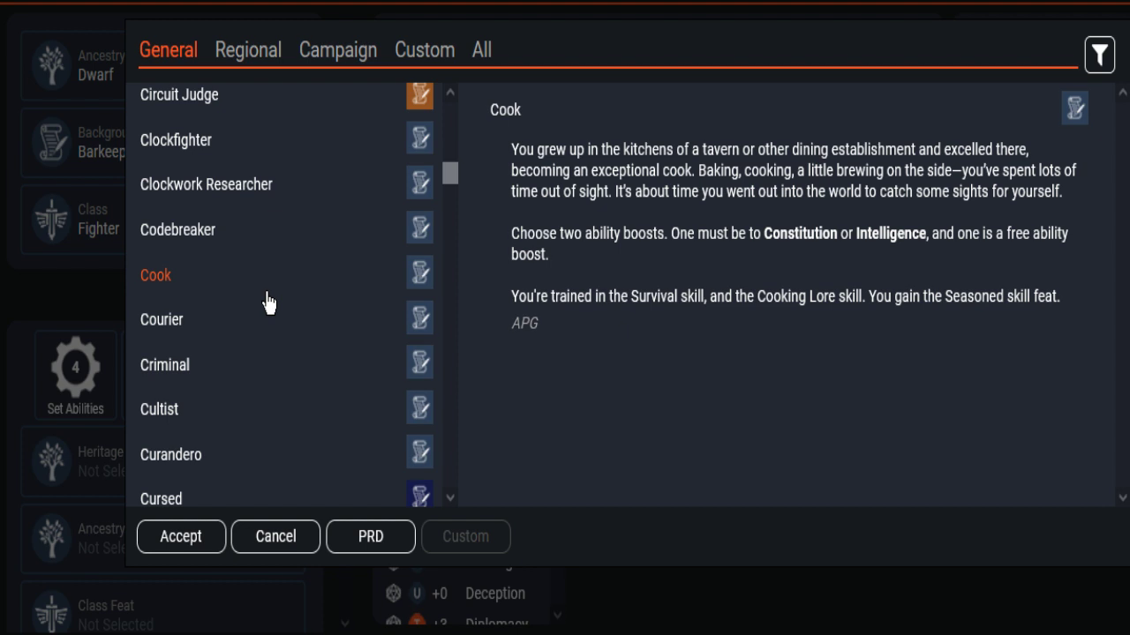
pyautogui.scroll(-3, 269, 303)
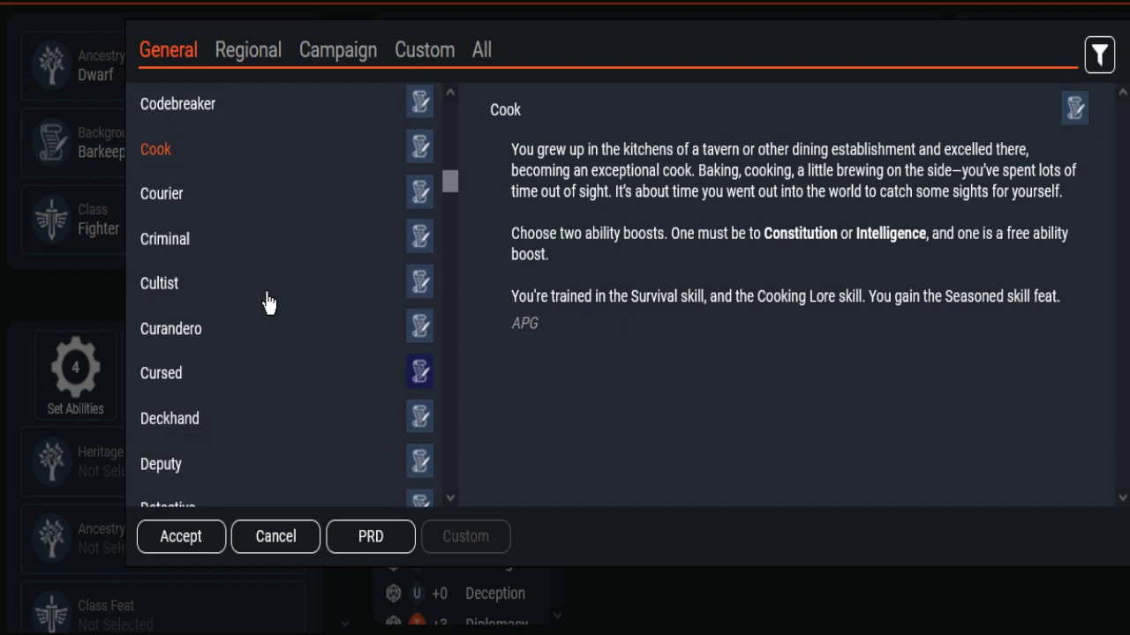
# View the Discarded Duplicate background and highlight the opening sentence about being created for a specific purpose.
pyautogui.scroll(-3, 270, 302)
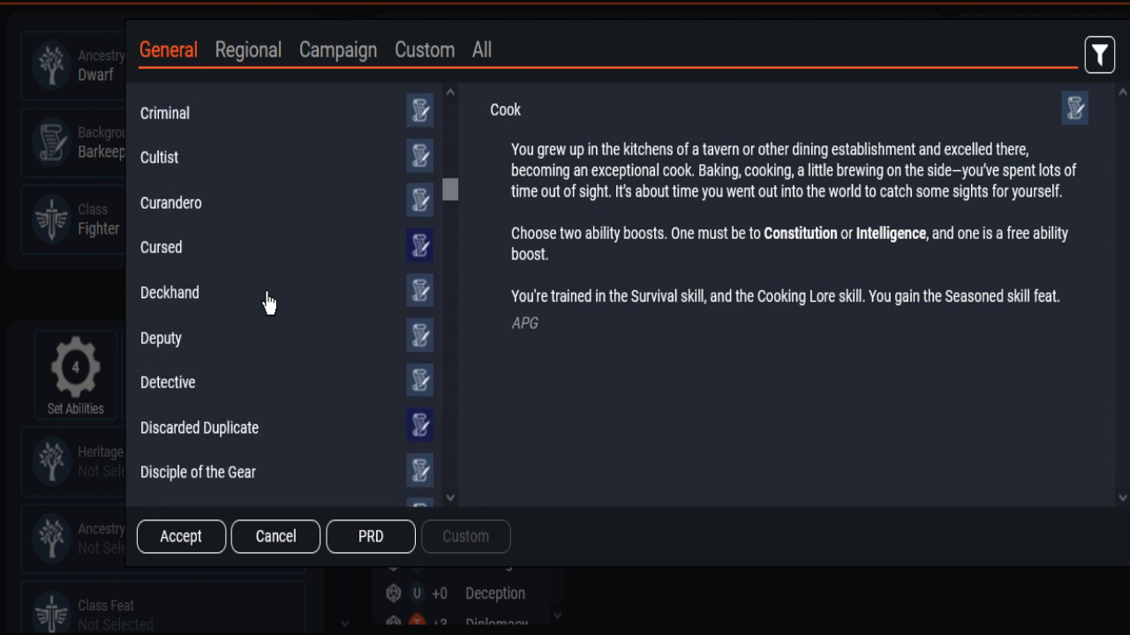
pyautogui.scroll(-3, 269, 303)
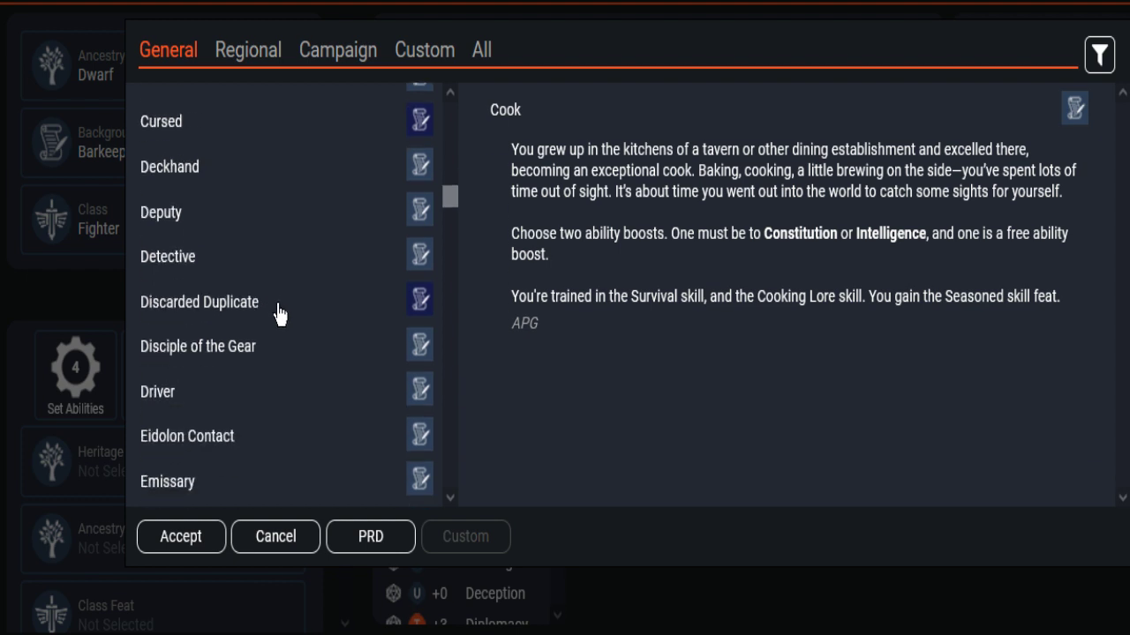
pyautogui.click(220, 304)
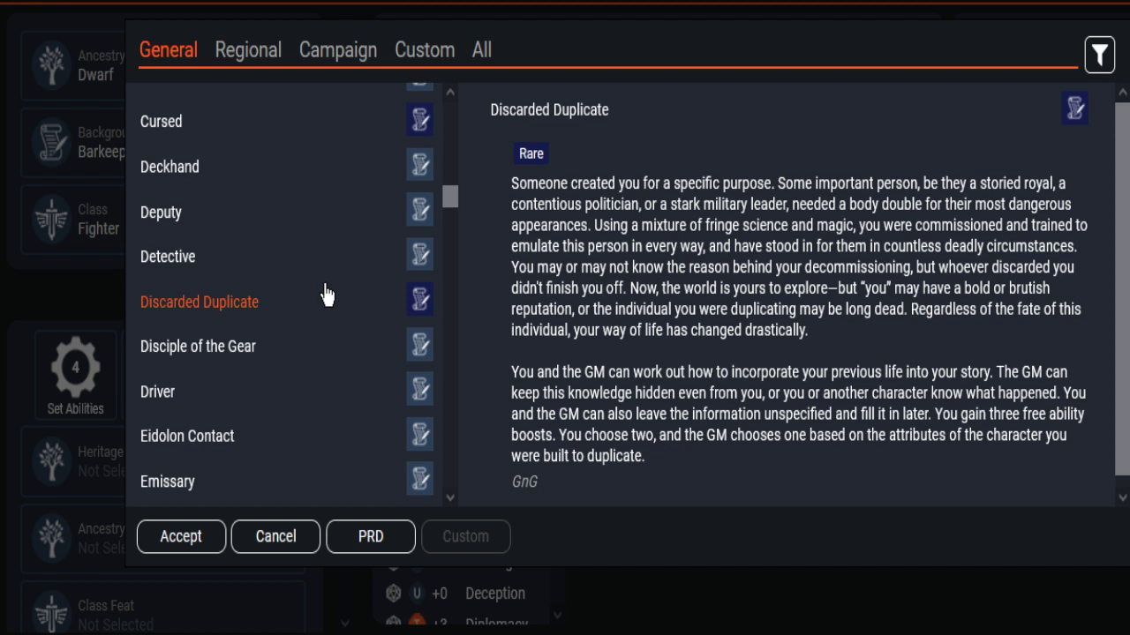
pyautogui.scroll(-3, 325, 296)
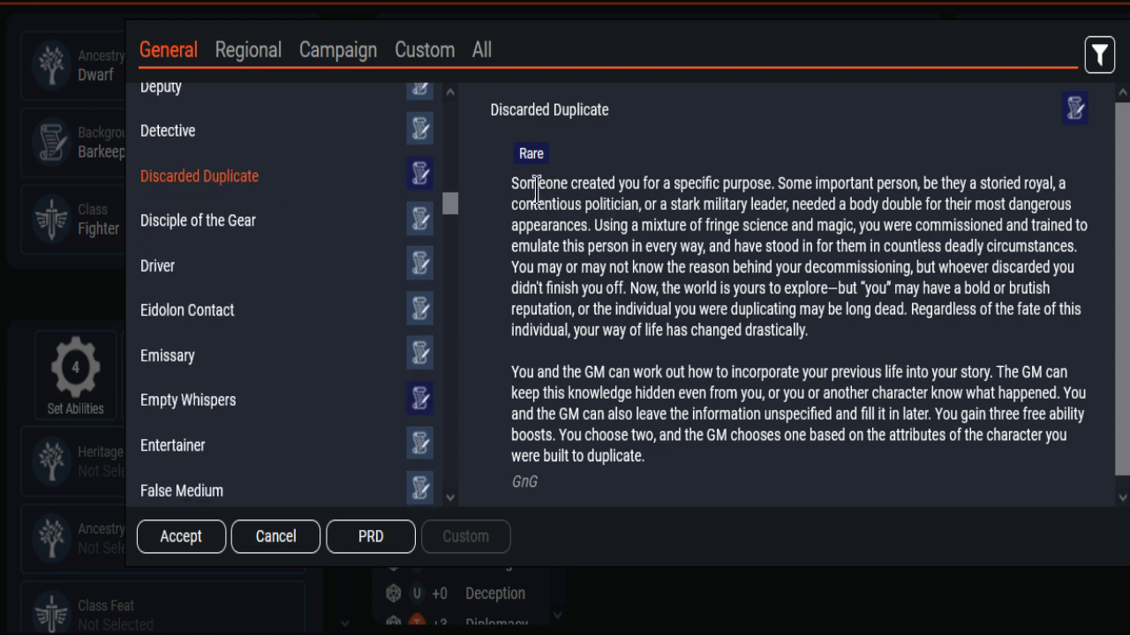
pyautogui.moveTo(512, 182); pyautogui.dragTo(774, 183)
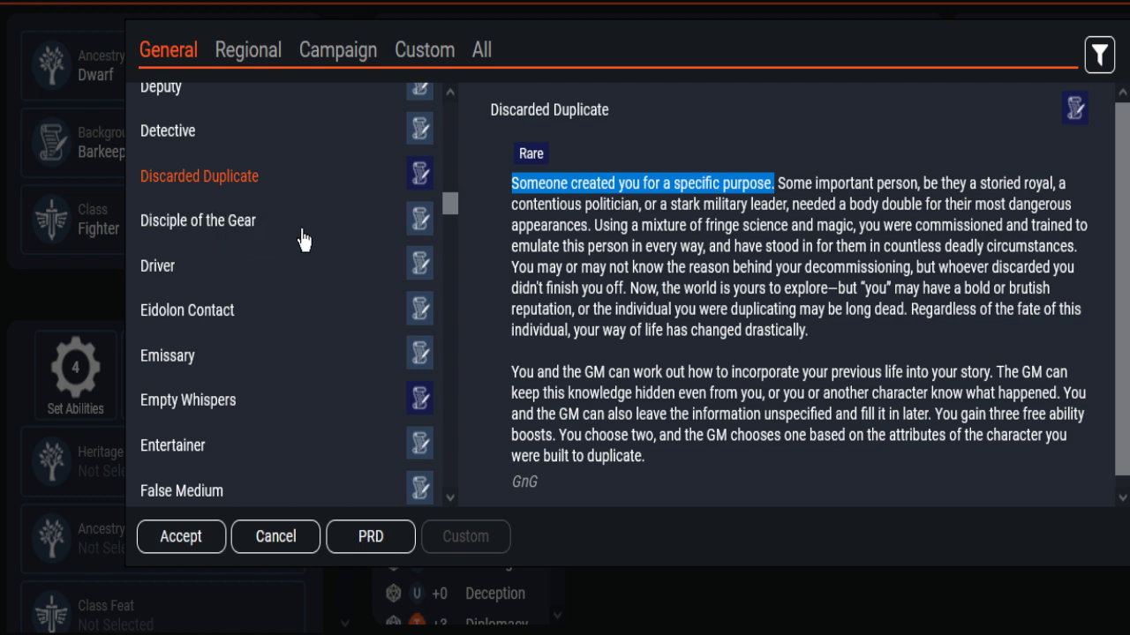
# View the Driver background, highlighting its Acrobatics skill, and bring up the Farmhand background.
pyautogui.click(159, 271)
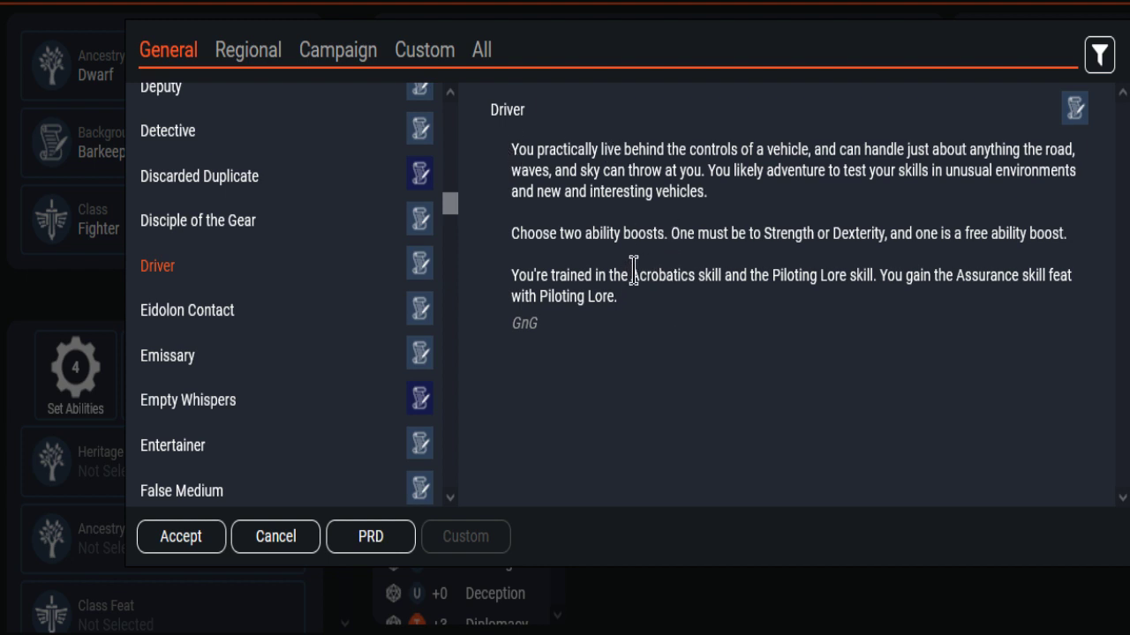
pyautogui.moveTo(630, 275); pyautogui.dragTo(695, 274)
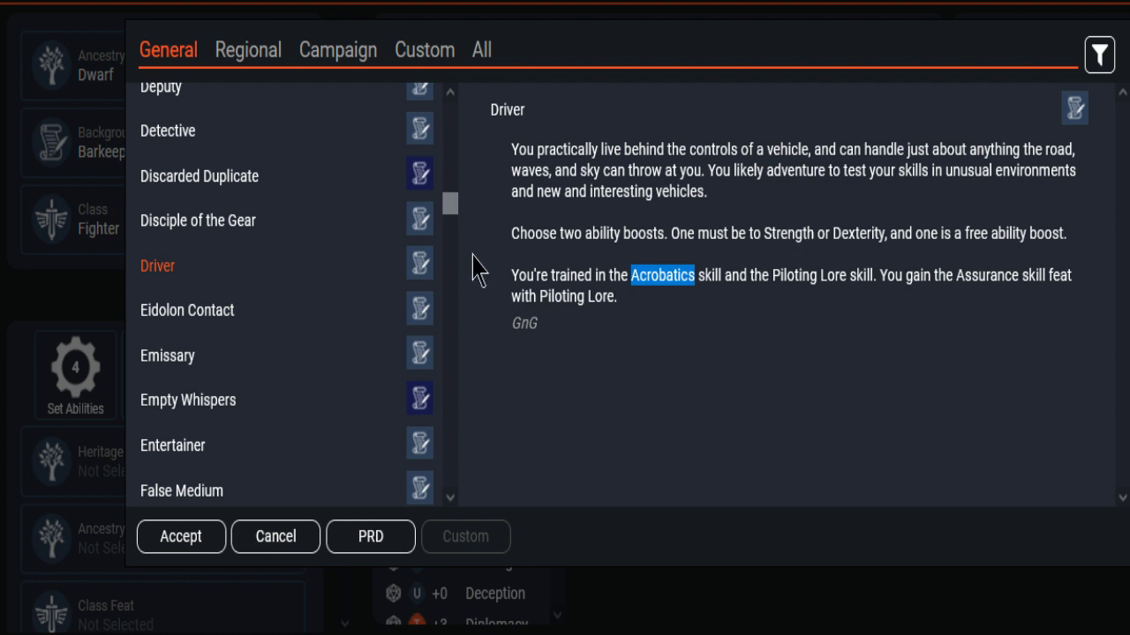
pyautogui.scroll(-3, 269, 293)
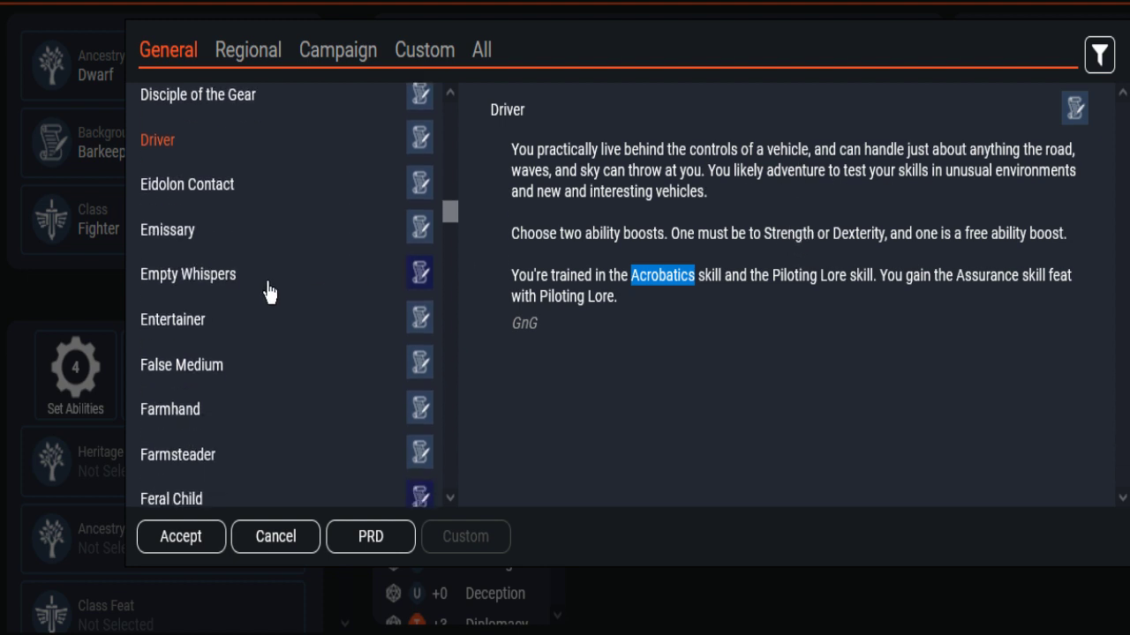
pyautogui.scroll(-3, 269, 293)
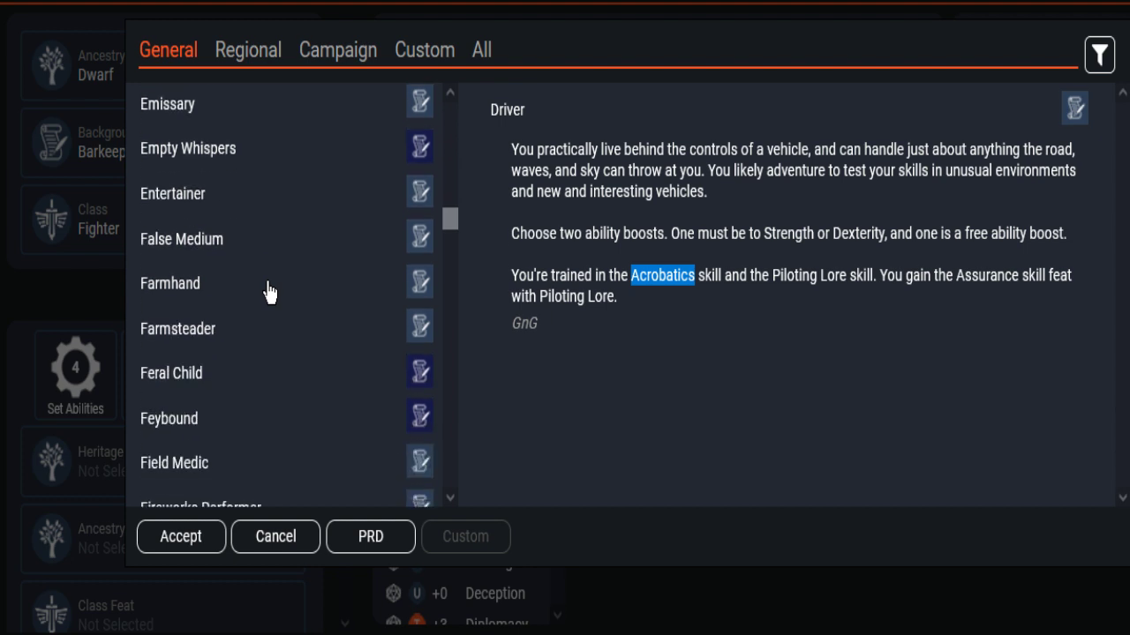
pyautogui.click(269, 291)
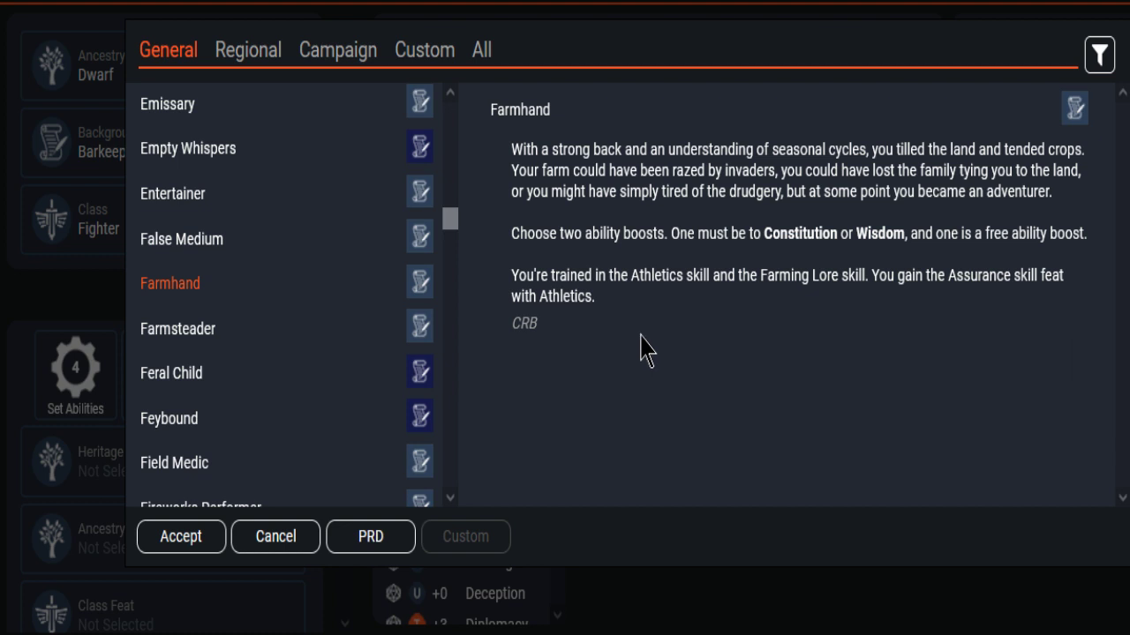
# Choose the Field Medic background after highlighting Wisdom, the free ability boost and Battle Medicine in its description.
pyautogui.scroll(-3, 359, 270)
pyautogui.click(176, 343)
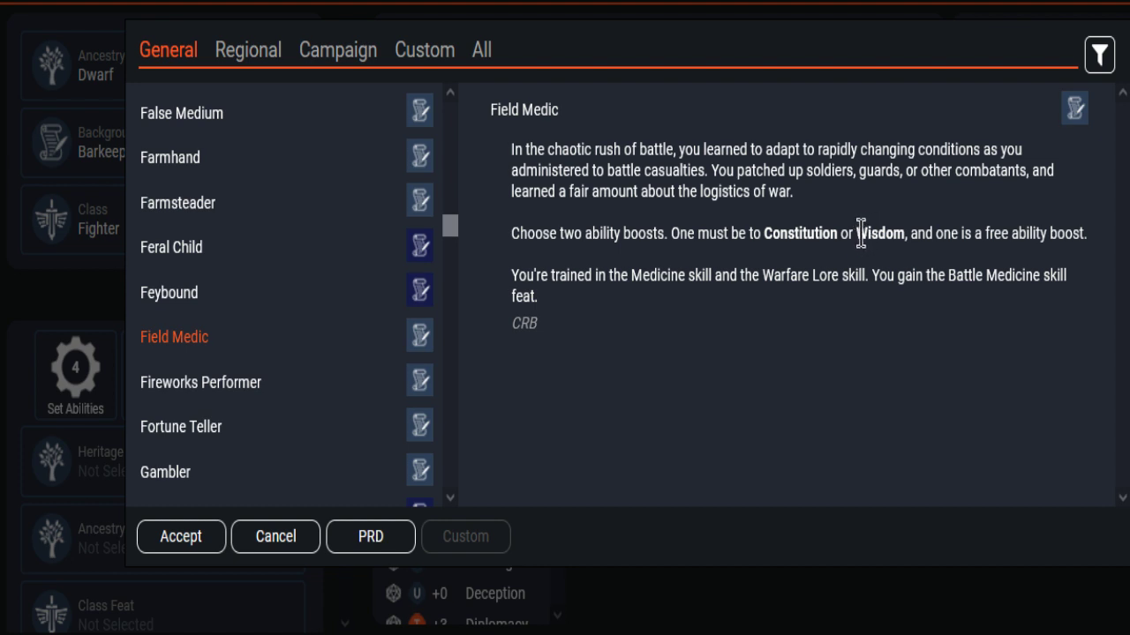
pyautogui.moveTo(856, 234); pyautogui.dragTo(908, 235)
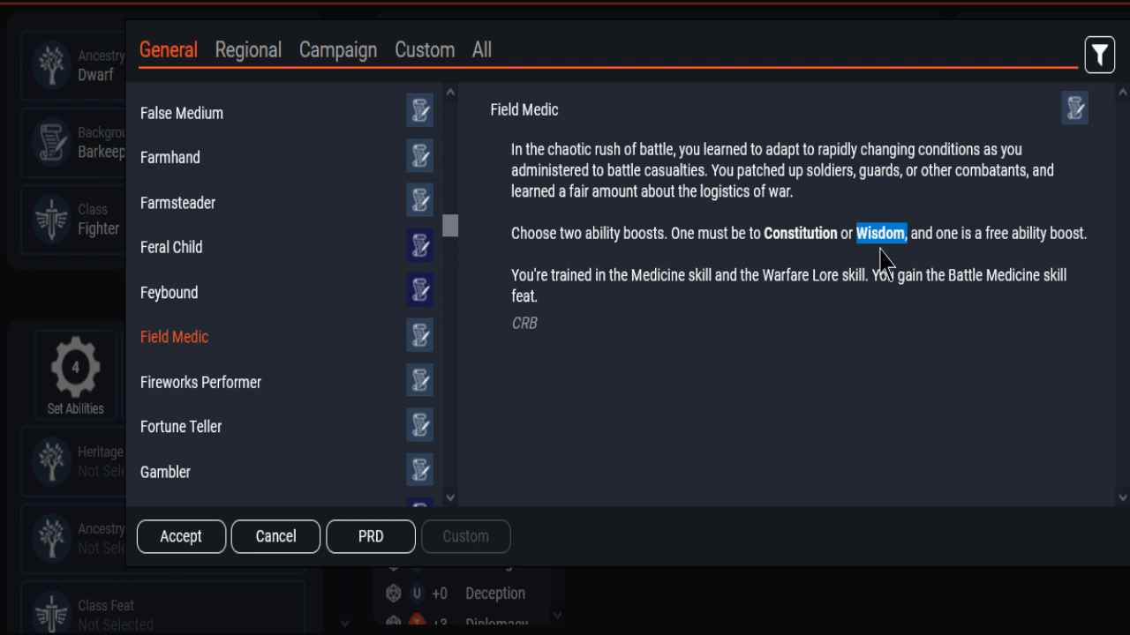
pyautogui.moveTo(985, 234); pyautogui.dragTo(1083, 233)
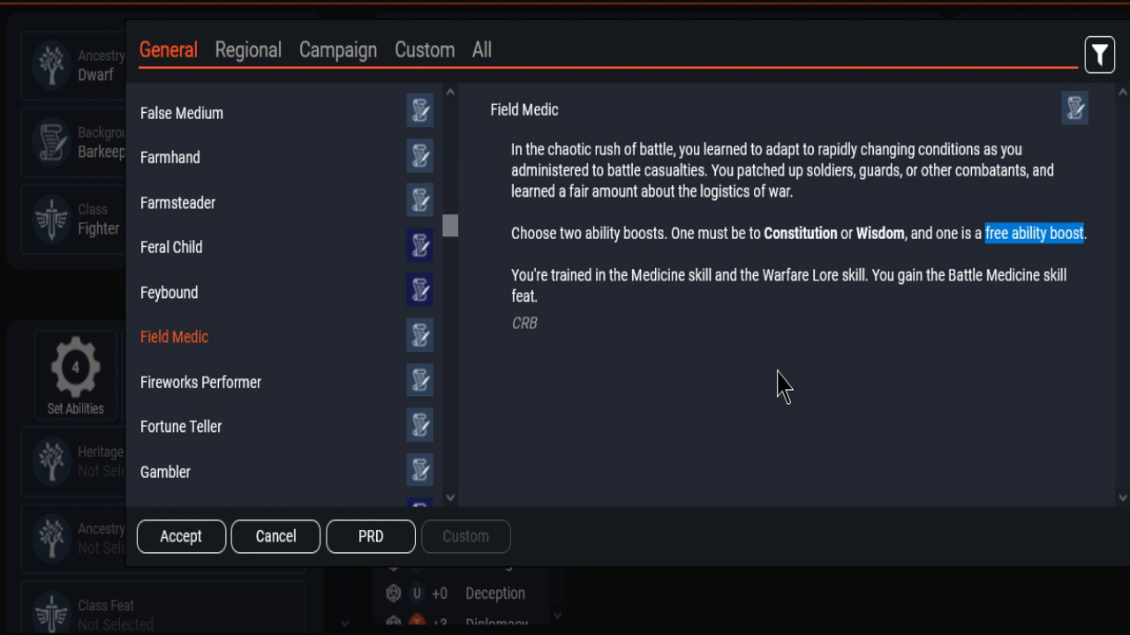
pyautogui.moveTo(512, 275); pyautogui.dragTo(1043, 274)
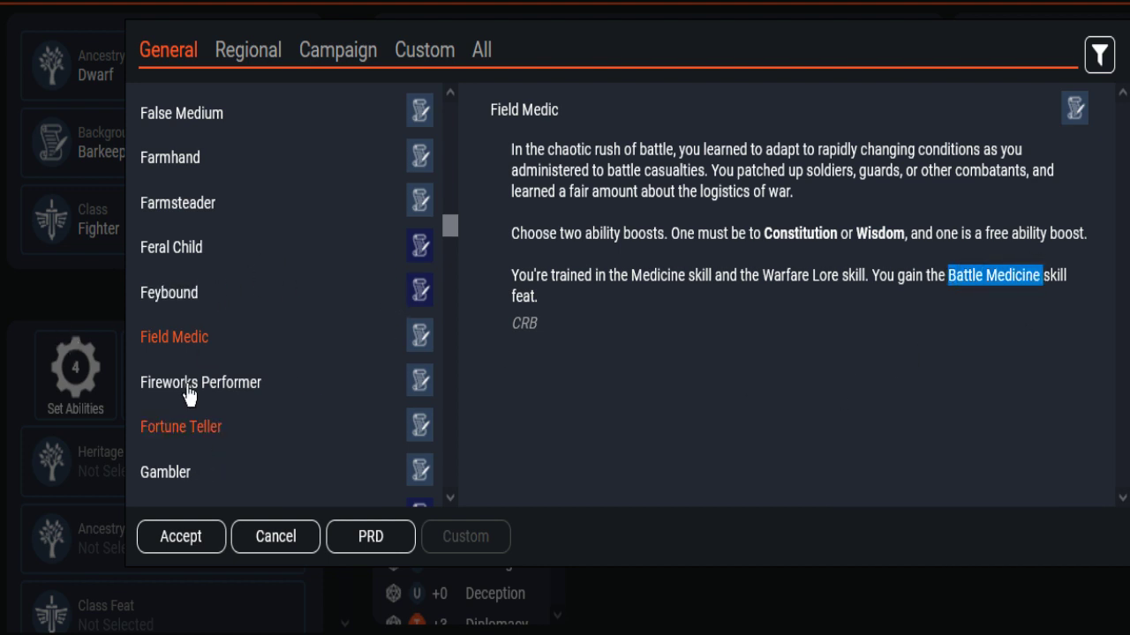
pyautogui.click(181, 538)
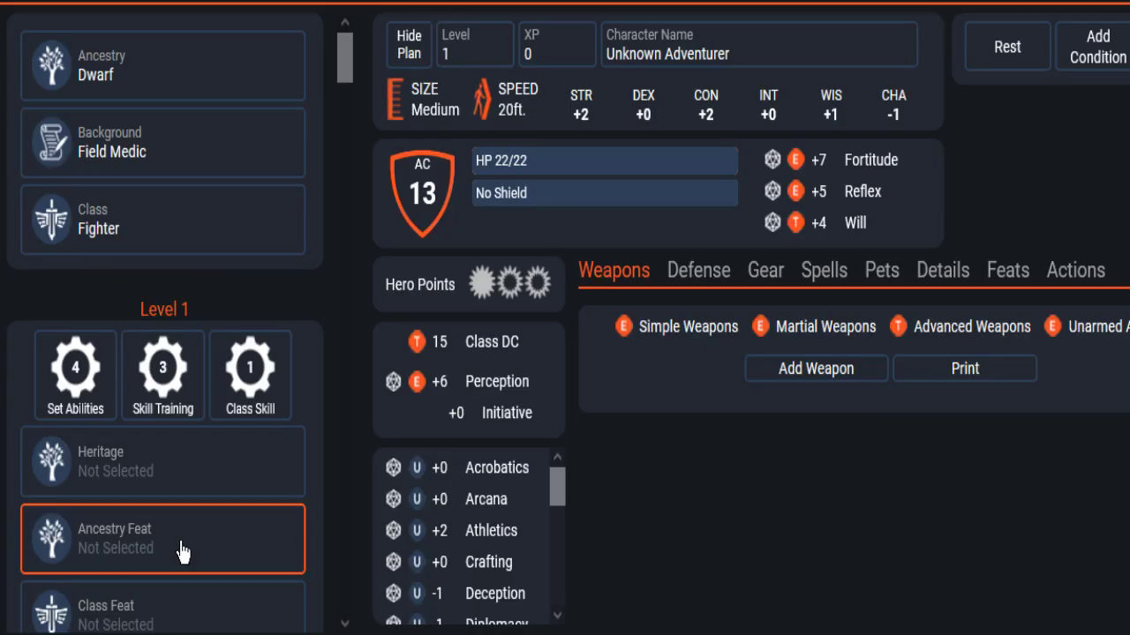
# Open the character's class selection and select Monk in the list of all classes.
pyautogui.click(152, 223)
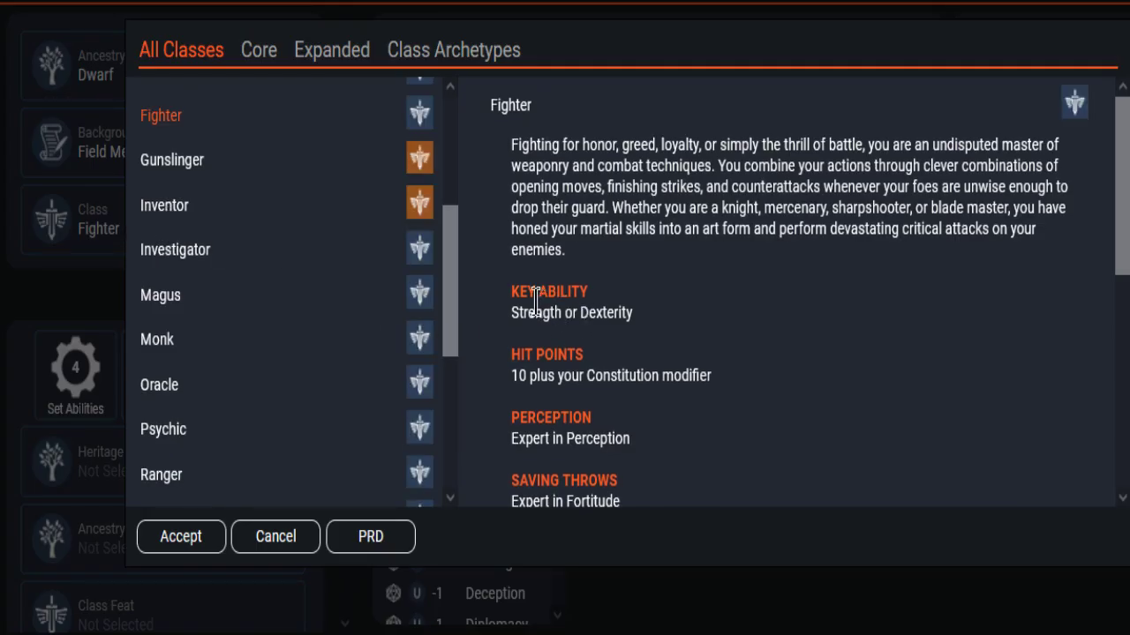
pyautogui.moveTo(453, 298); pyautogui.dragTo(455, 167)
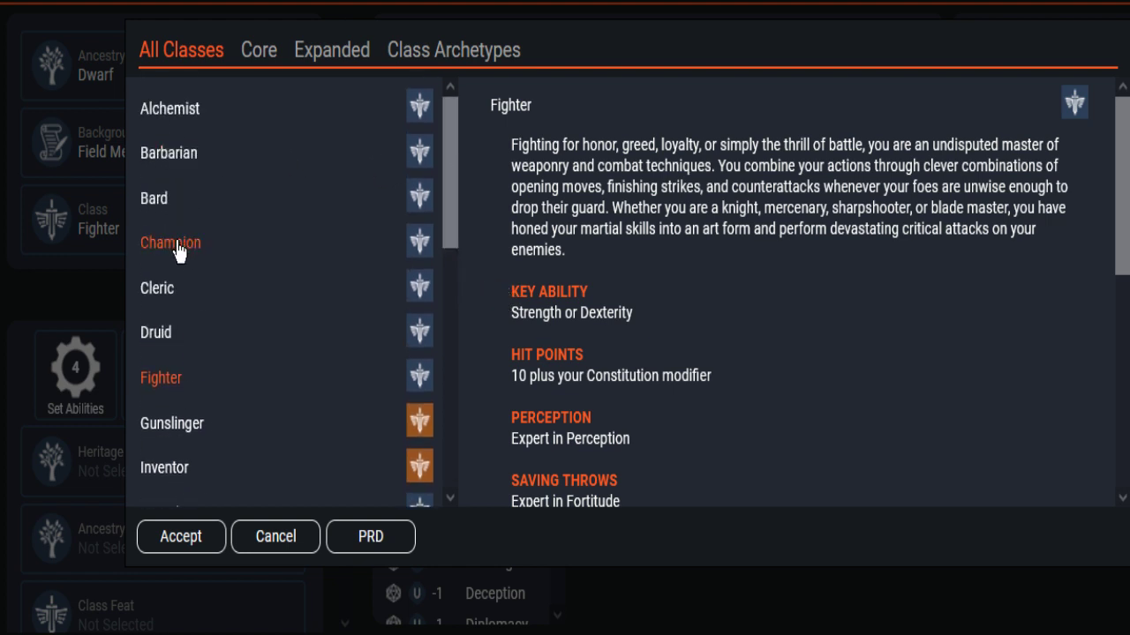
pyautogui.scroll(-3, 211, 291)
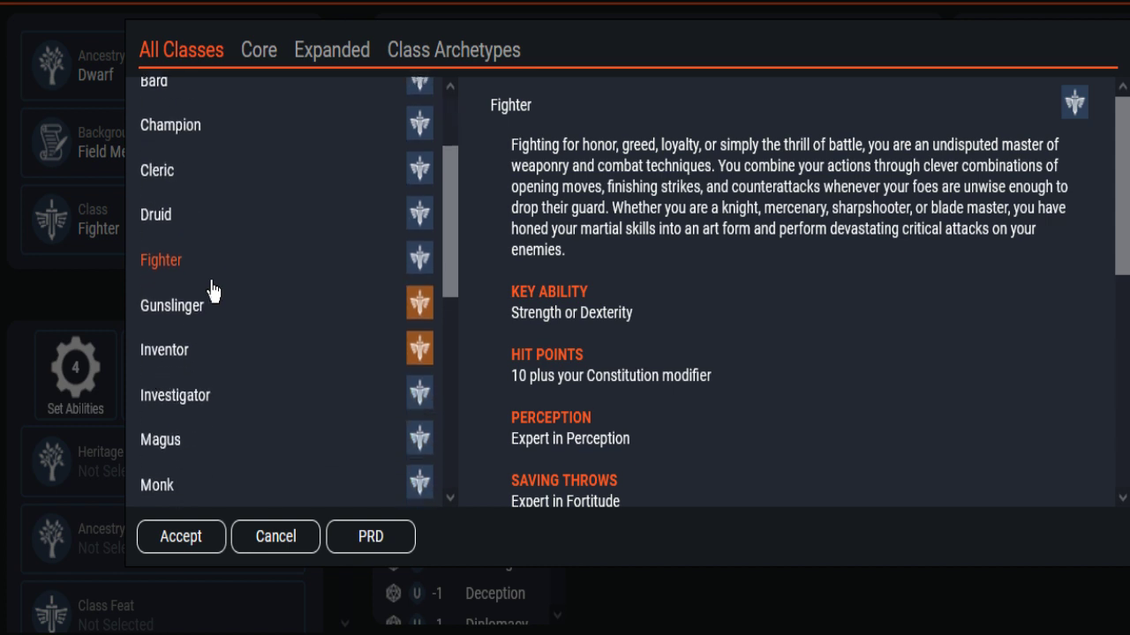
pyautogui.scroll(-3, 212, 291)
pyautogui.click(156, 355)
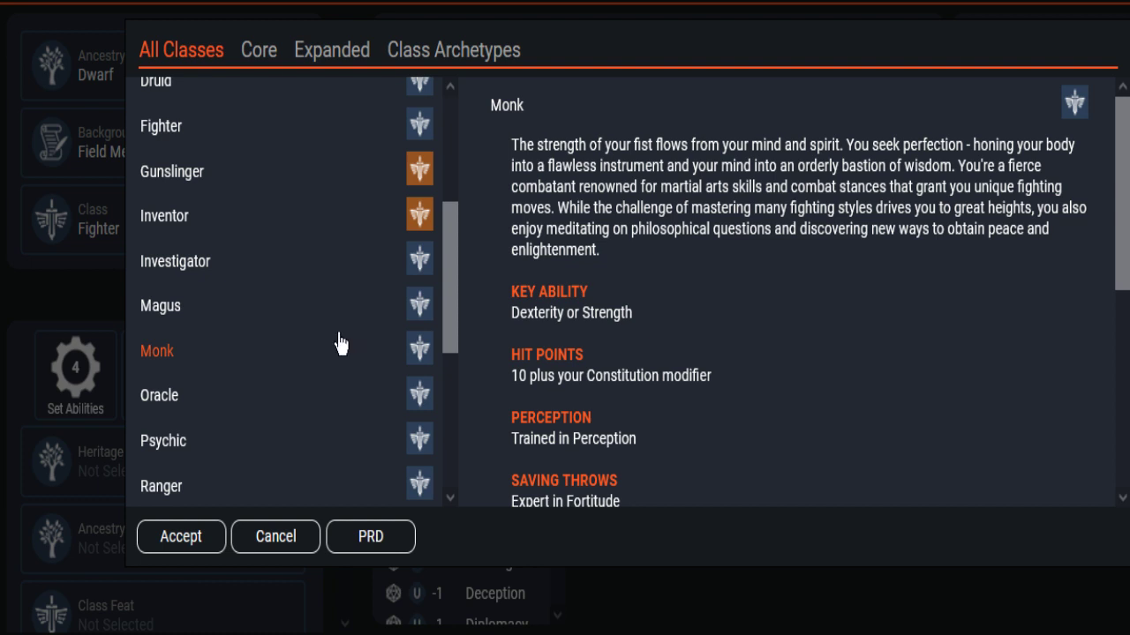
# Review the Monk's proficiencies, highlight the Intelligence modifier under Skills, and accept Monk as the class.
pyautogui.scroll(-3, 785, 325)
pyautogui.scroll(-3, 786, 325)
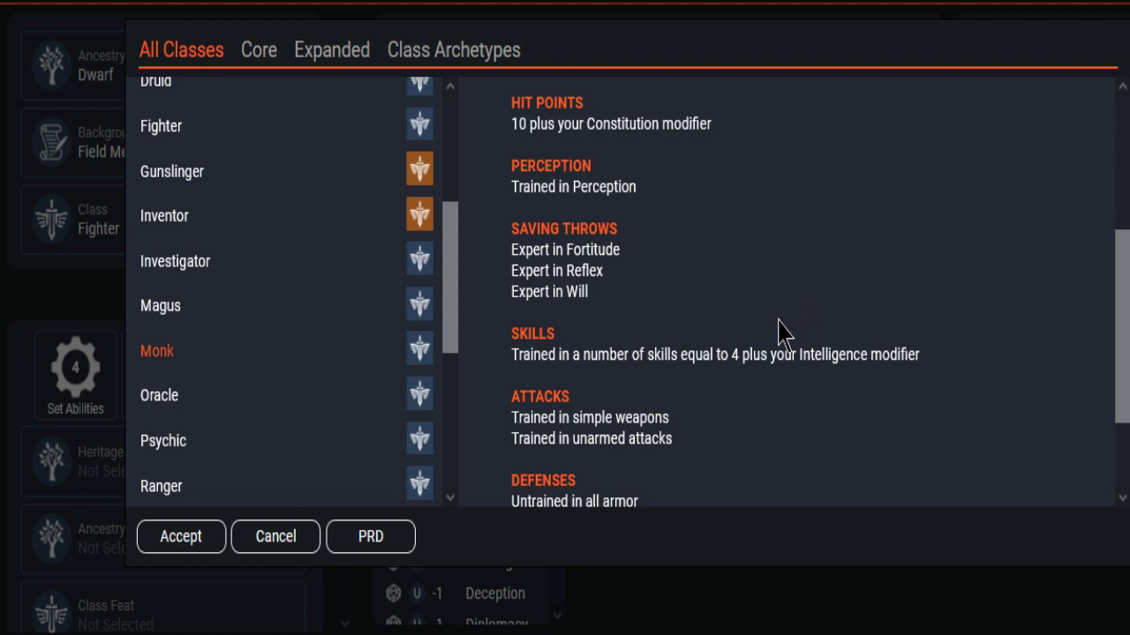
pyautogui.moveTo(800, 354); pyautogui.dragTo(927, 356)
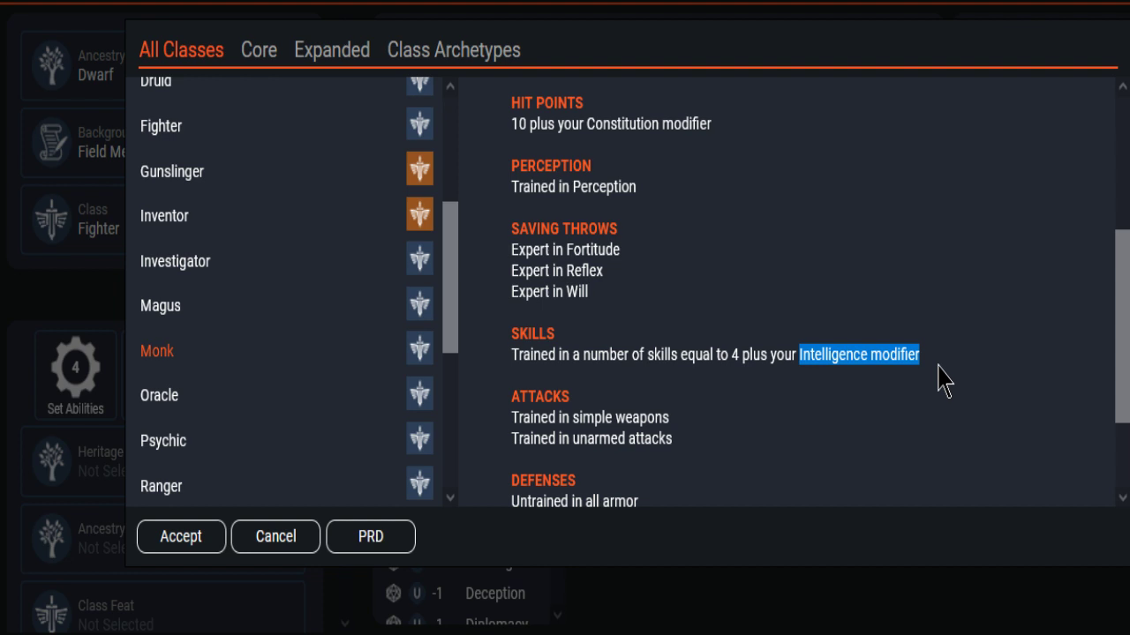
pyautogui.scroll(-3, 944, 380)
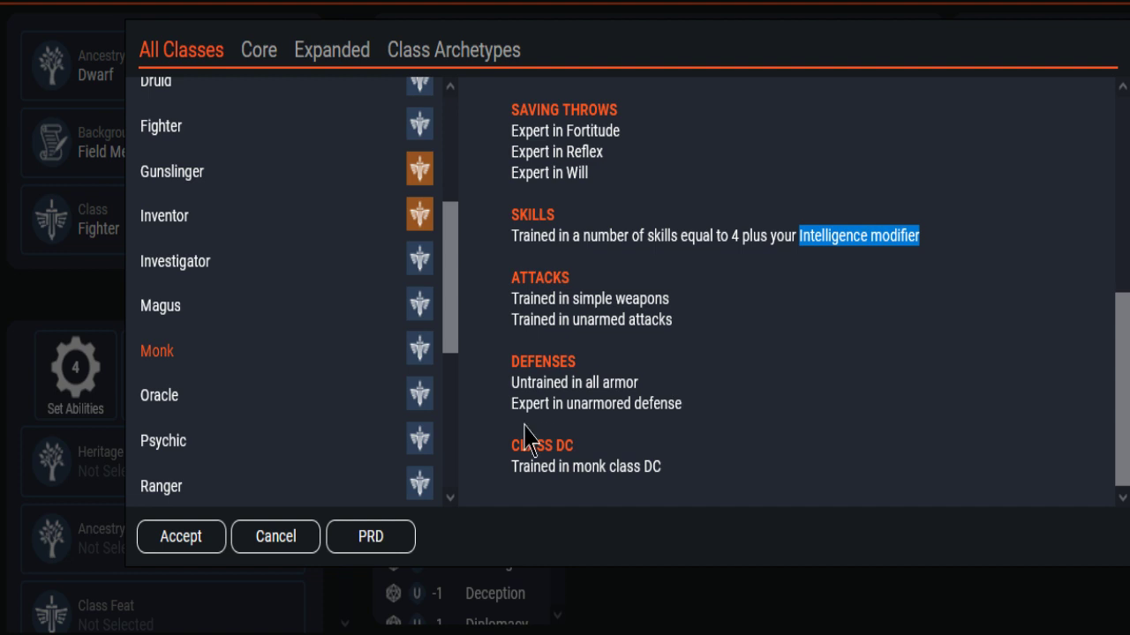
pyautogui.click(181, 541)
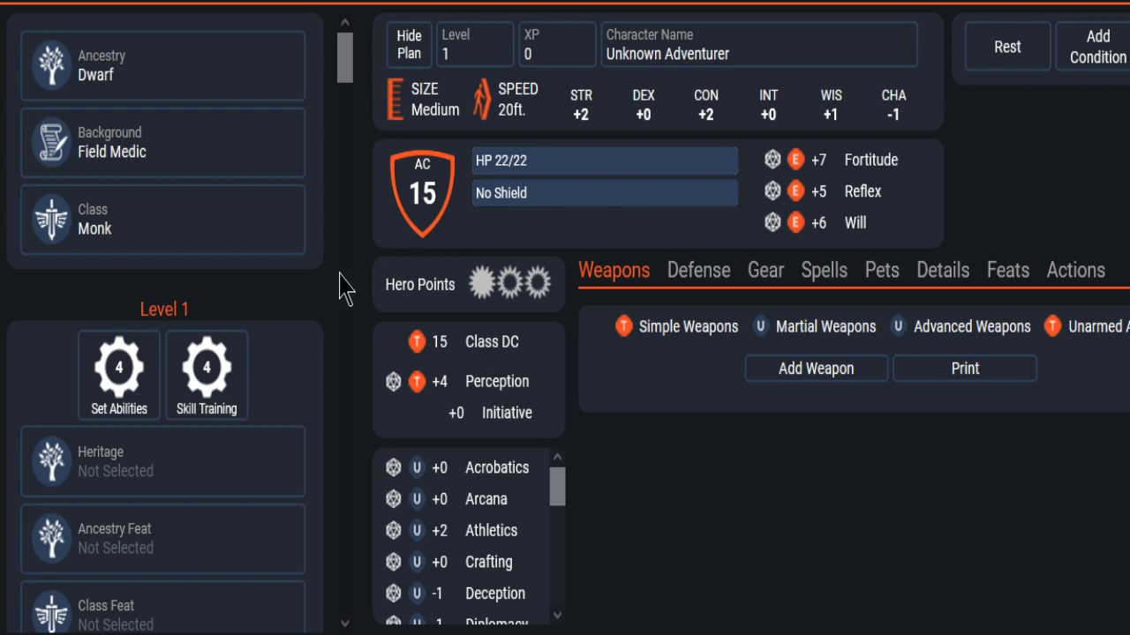
# Set the starting ability boosts to Intelligence for ancestry, Wisdom for the first background boost and Dexterity for class.
pyautogui.scroll(-3, 341, 284)
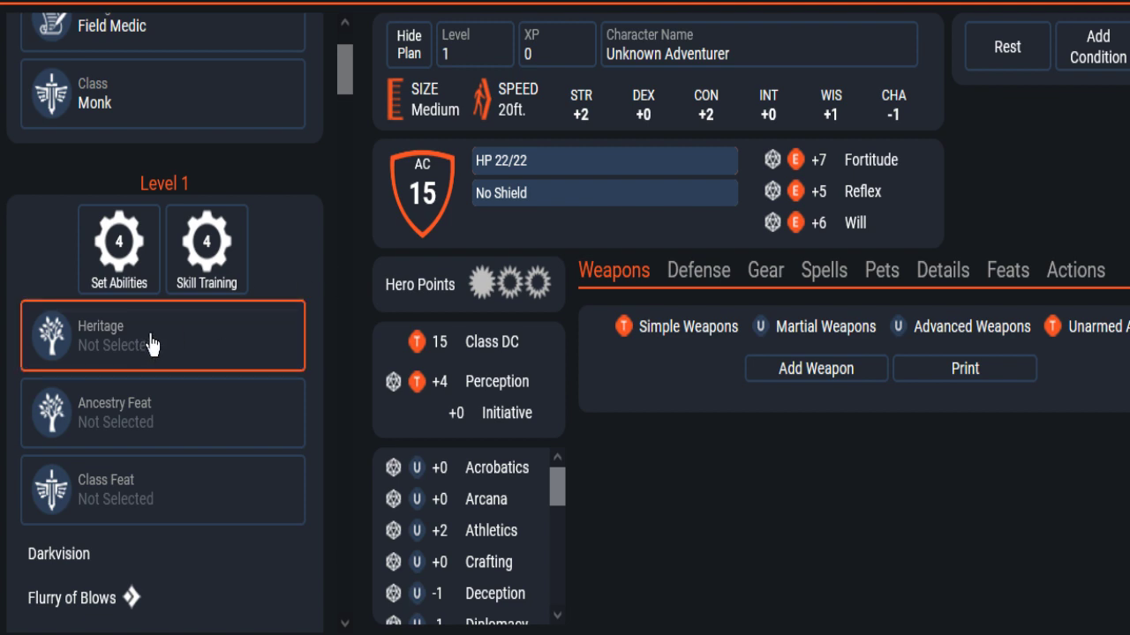
pyautogui.click(114, 256)
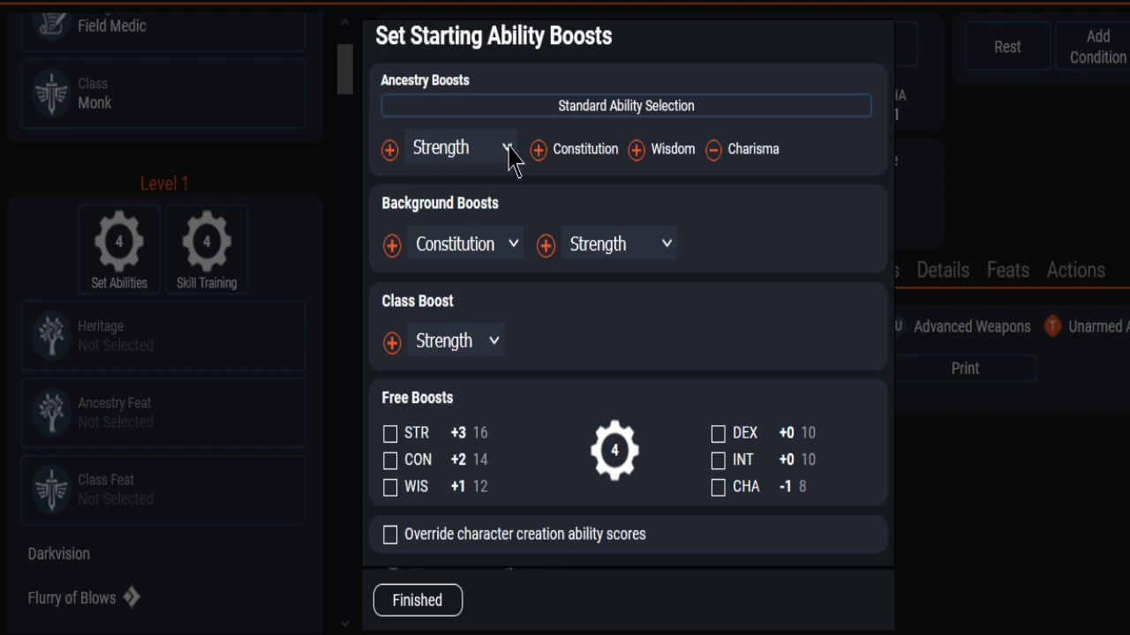
pyautogui.click(477, 264)
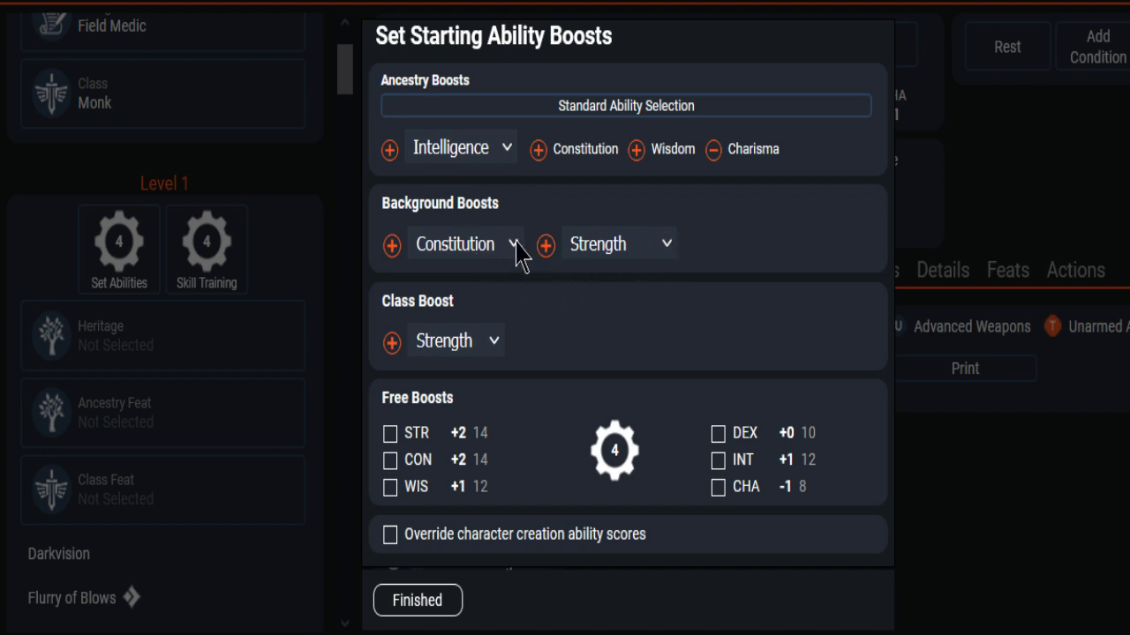
pyautogui.press('w')
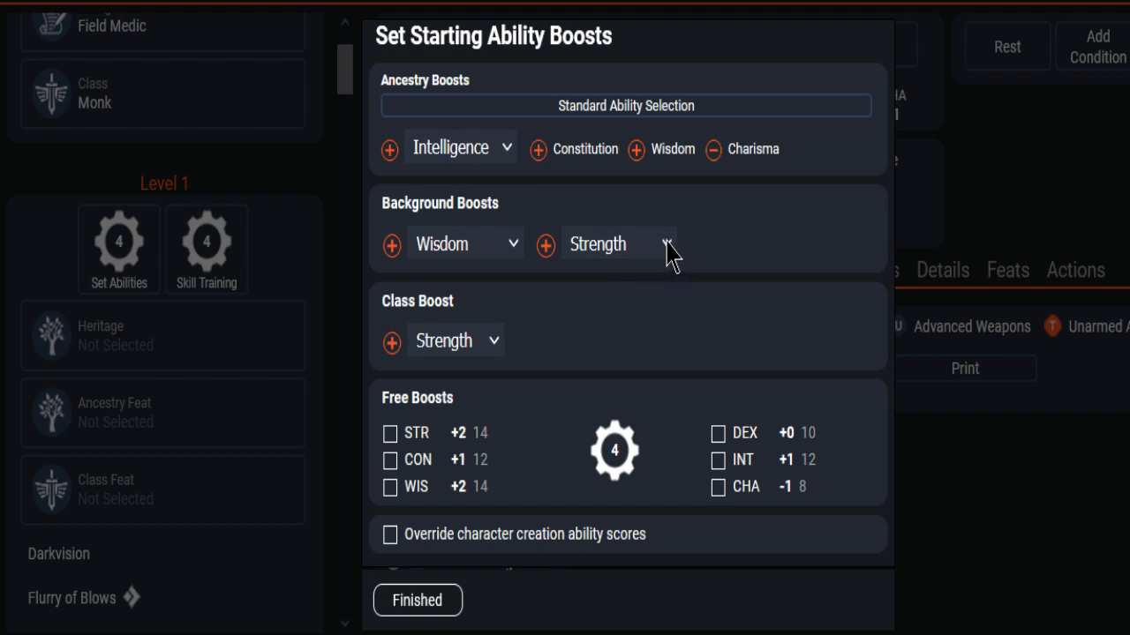
pyautogui.click(494, 343)
pyautogui.click(451, 418)
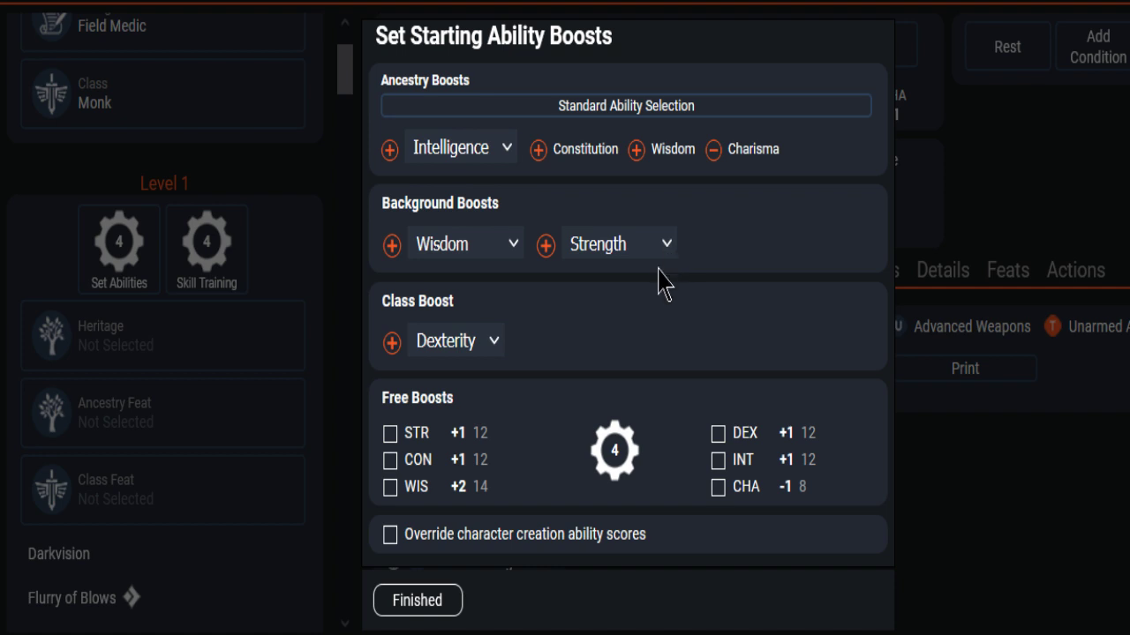
# Try Intelligence as the second background boost, set it back to Strength and finish the ability selection.
pyautogui.click(623, 404)
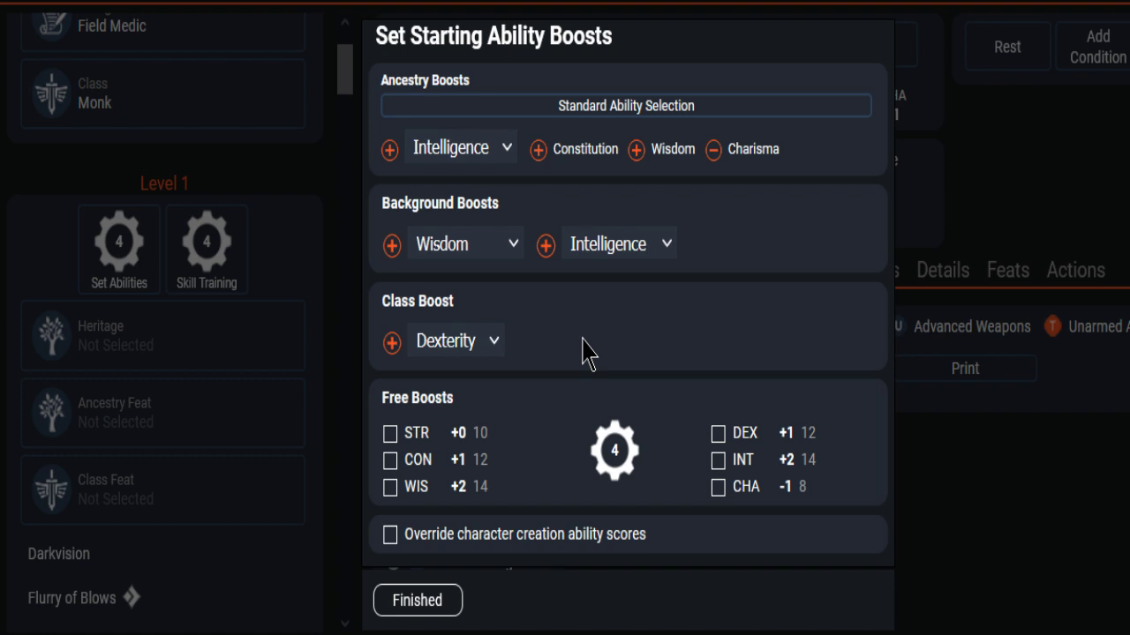
pyautogui.click(671, 247)
pyautogui.click(626, 305)
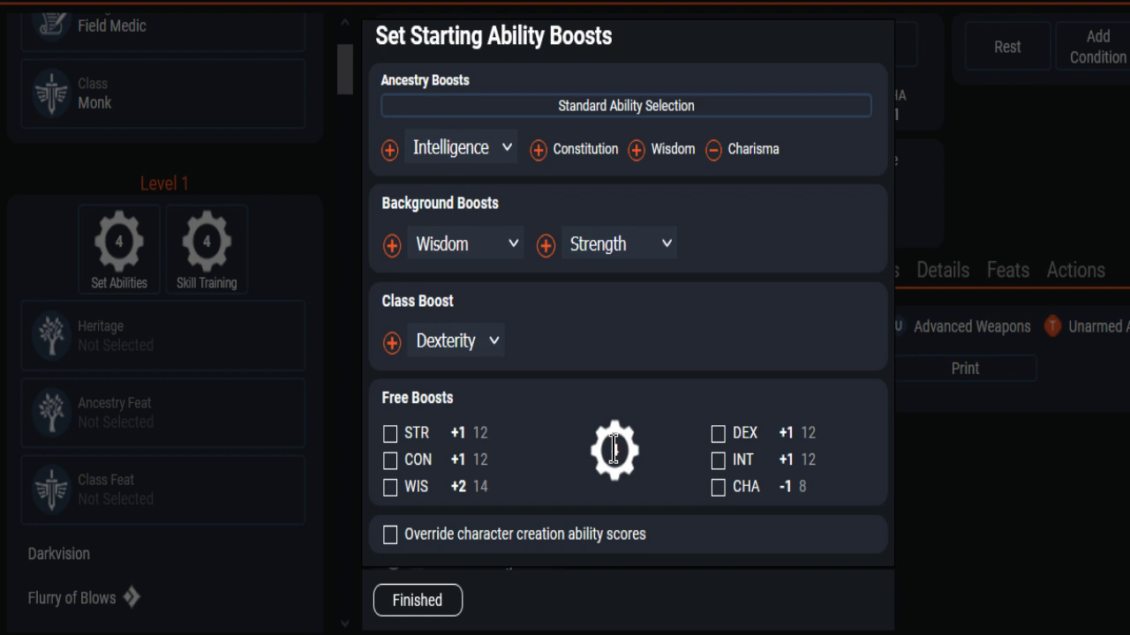
pyautogui.click(416, 601)
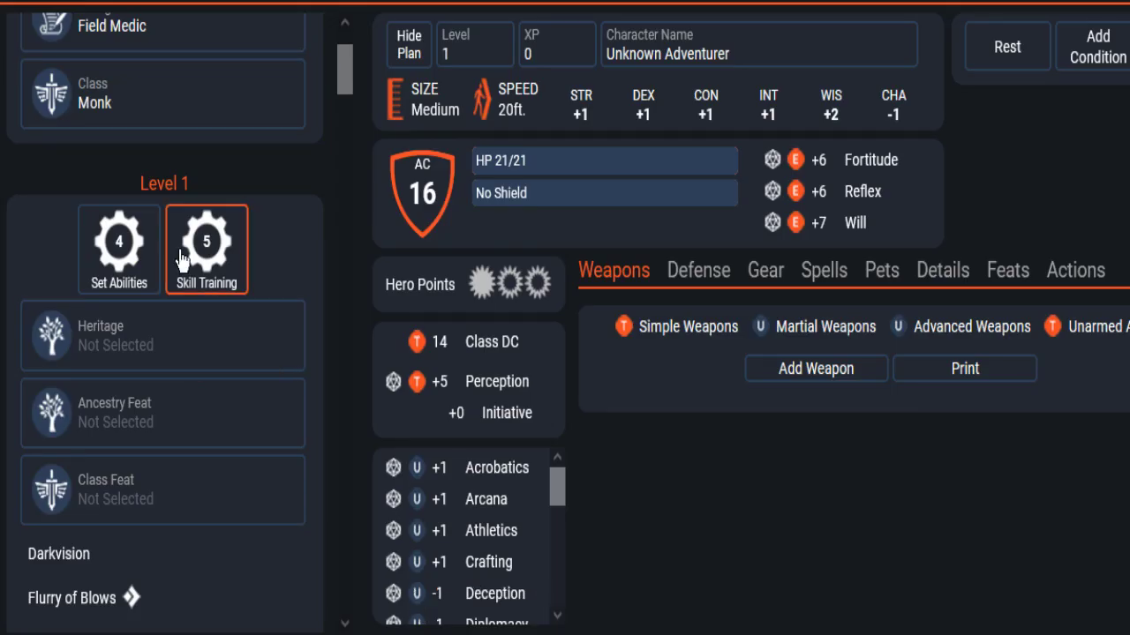
# Assign the four free ability boosts to Strength, Wisdom, Dexterity and Intelligence, and finish the ability selection.
pyautogui.click(124, 243)
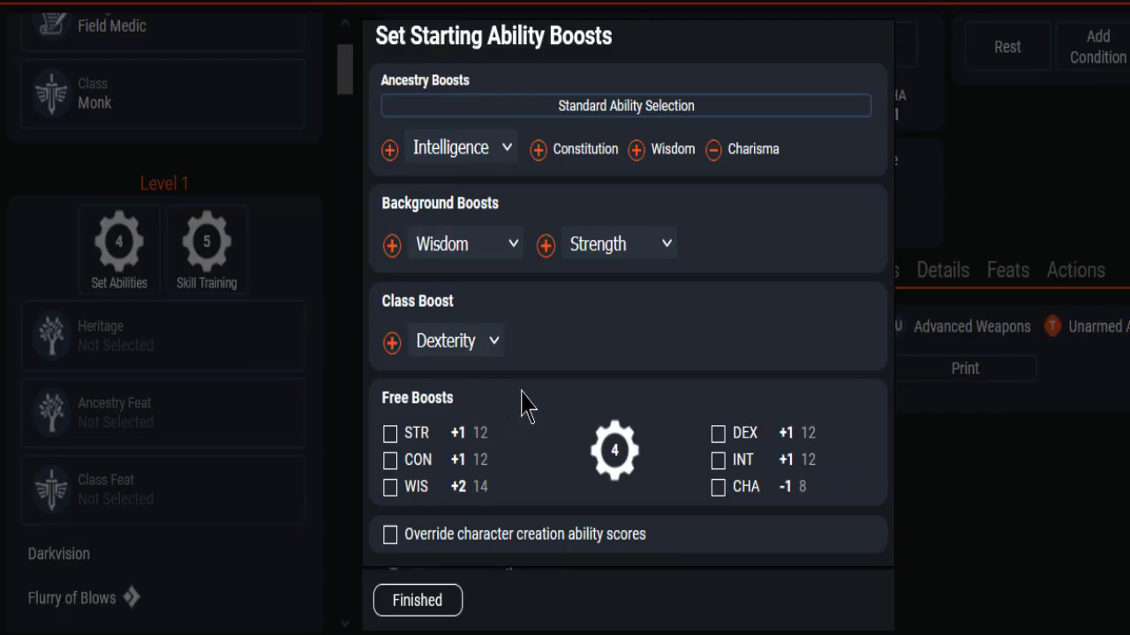
pyautogui.click(388, 436)
pyautogui.click(388, 435)
pyautogui.click(389, 433)
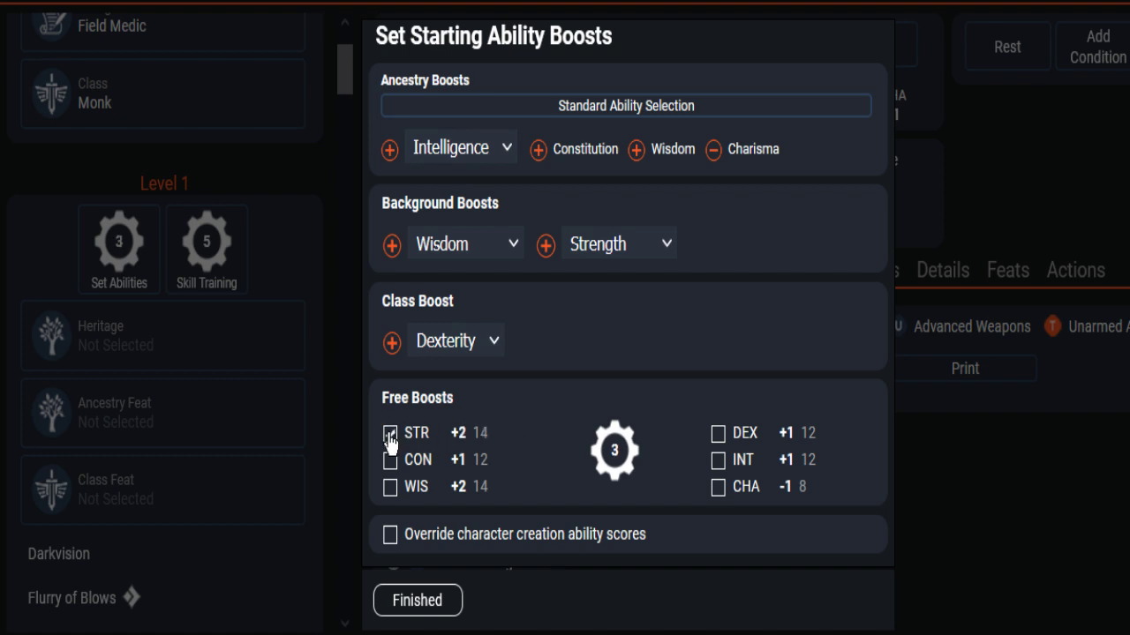
pyautogui.click(390, 486)
pyautogui.click(719, 436)
pyautogui.click(717, 462)
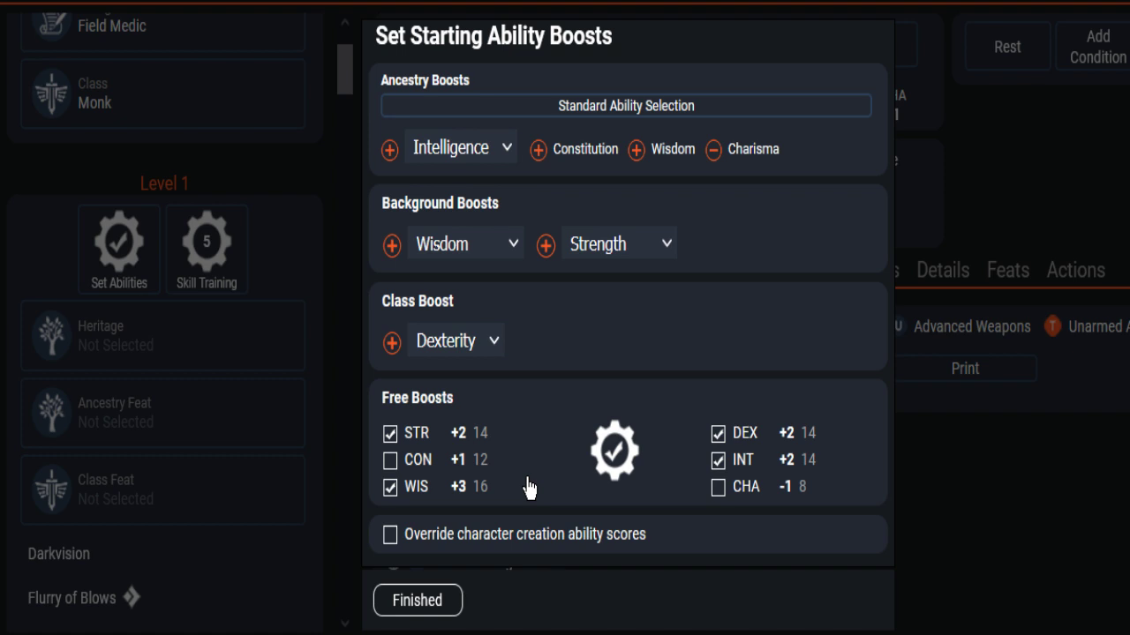
pyautogui.click(417, 601)
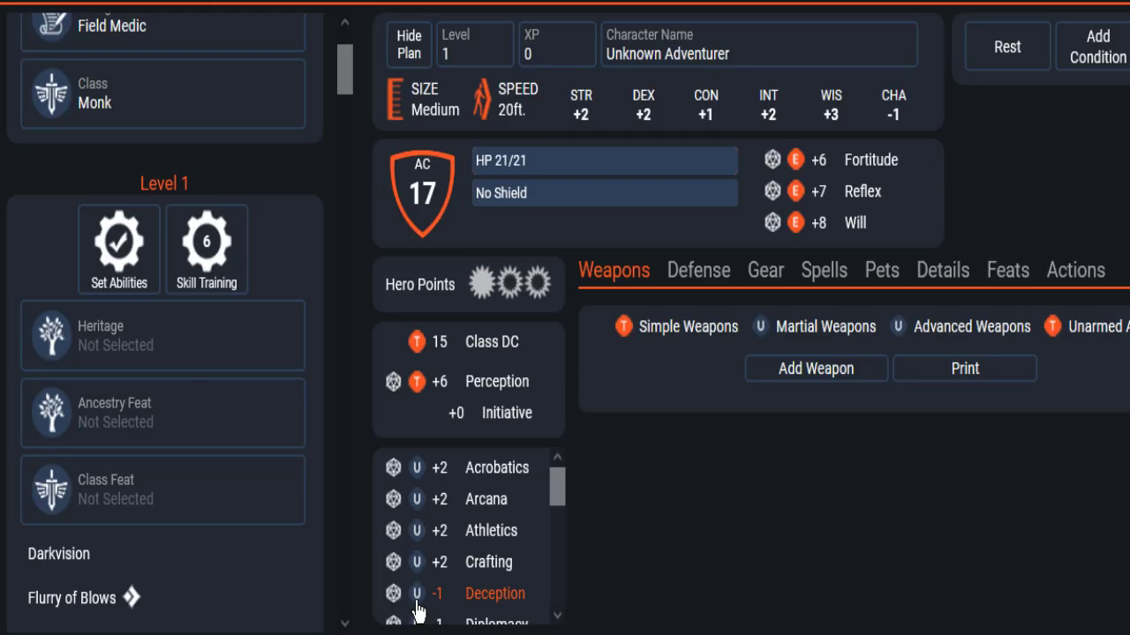
# Review the starting ability boosts, and train the character in Acrobatics and Athletics.
pyautogui.click(115, 243)
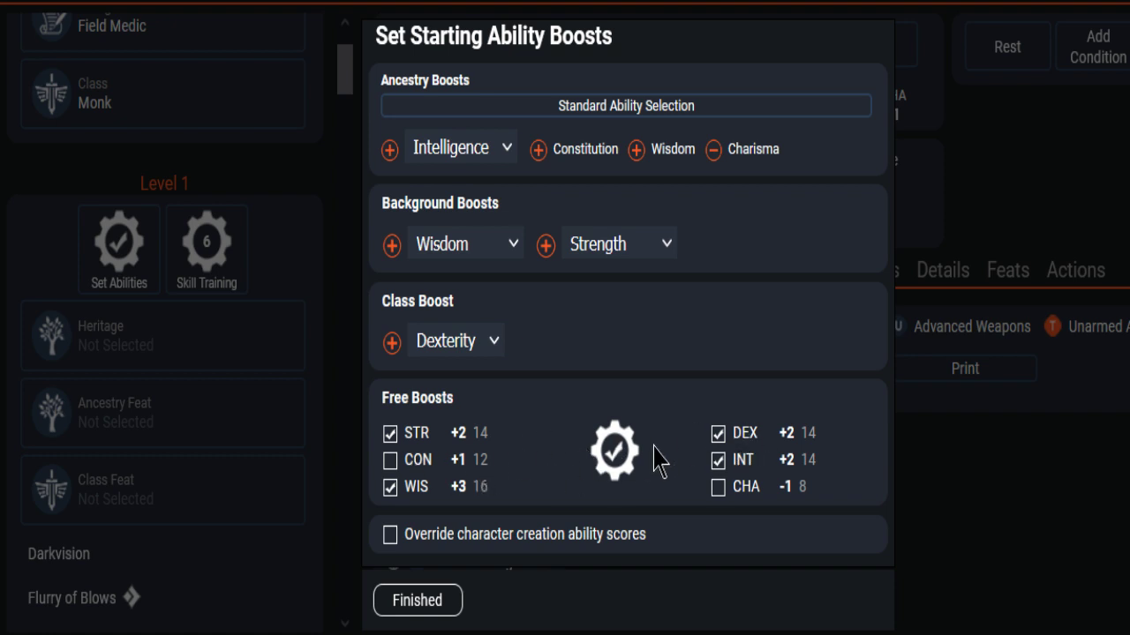
pyautogui.click(402, 604)
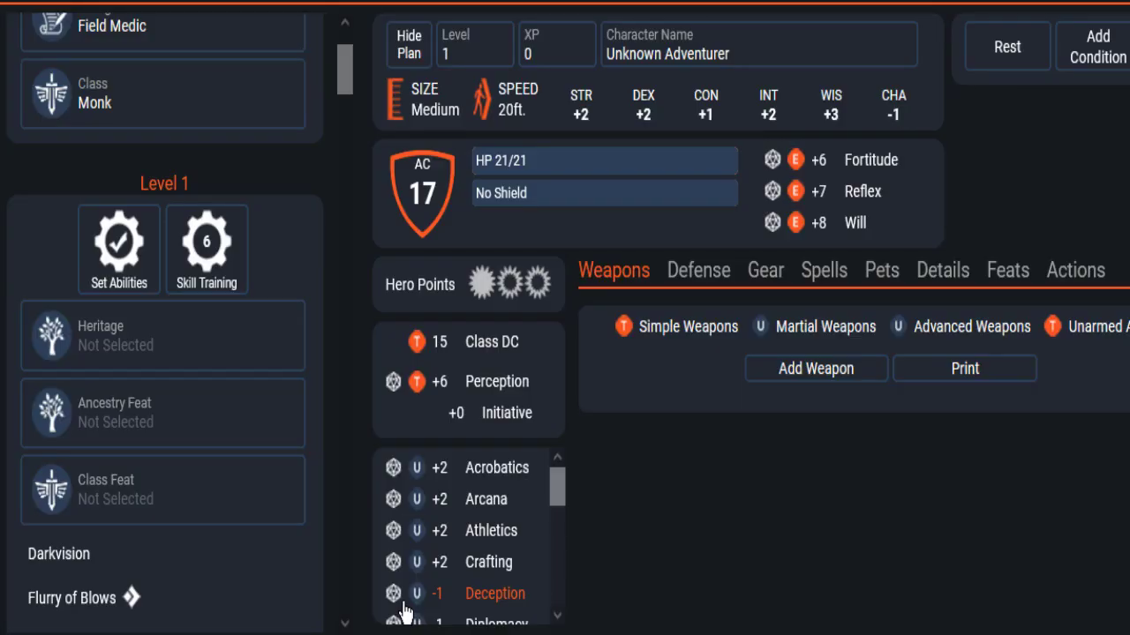
pyautogui.click(210, 242)
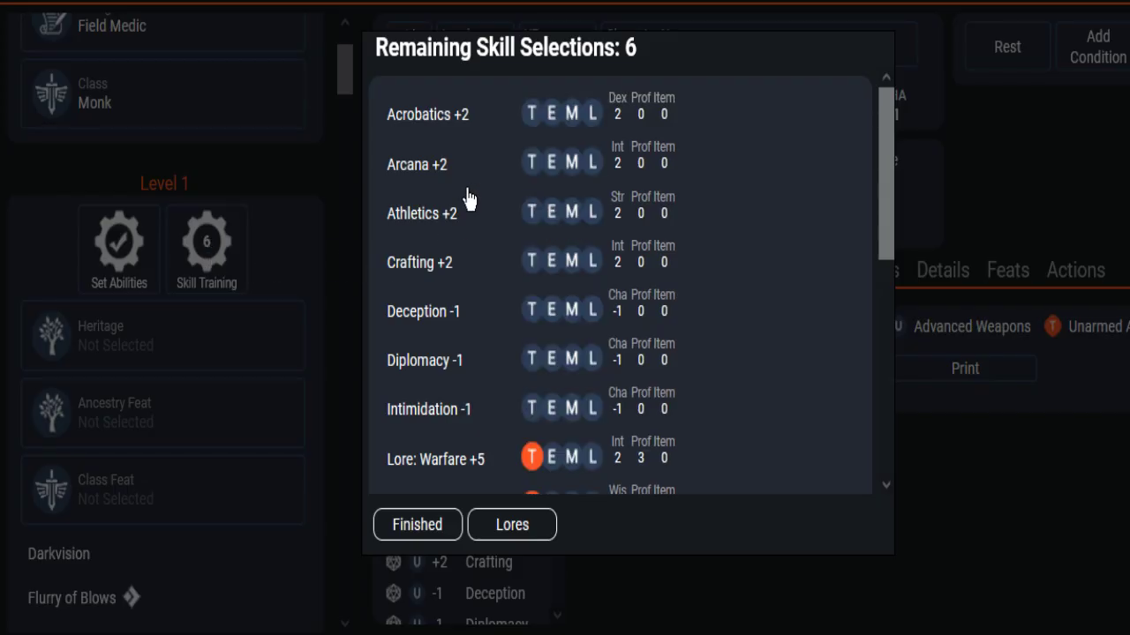
pyautogui.click(428, 121)
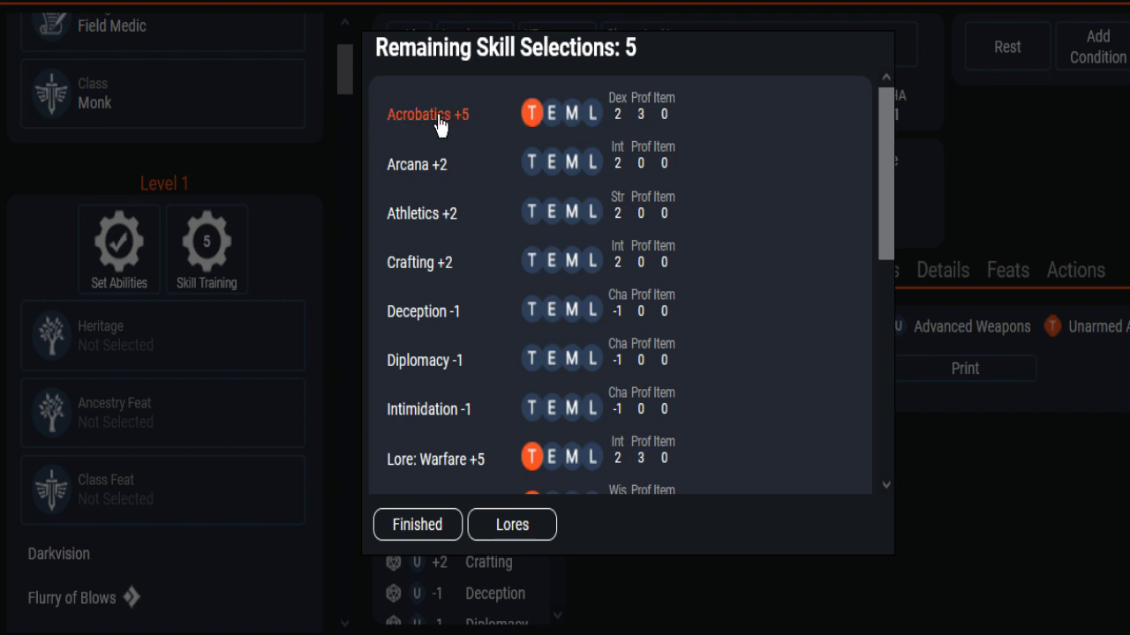
pyautogui.click(441, 123)
pyautogui.click(440, 124)
pyautogui.click(544, 115)
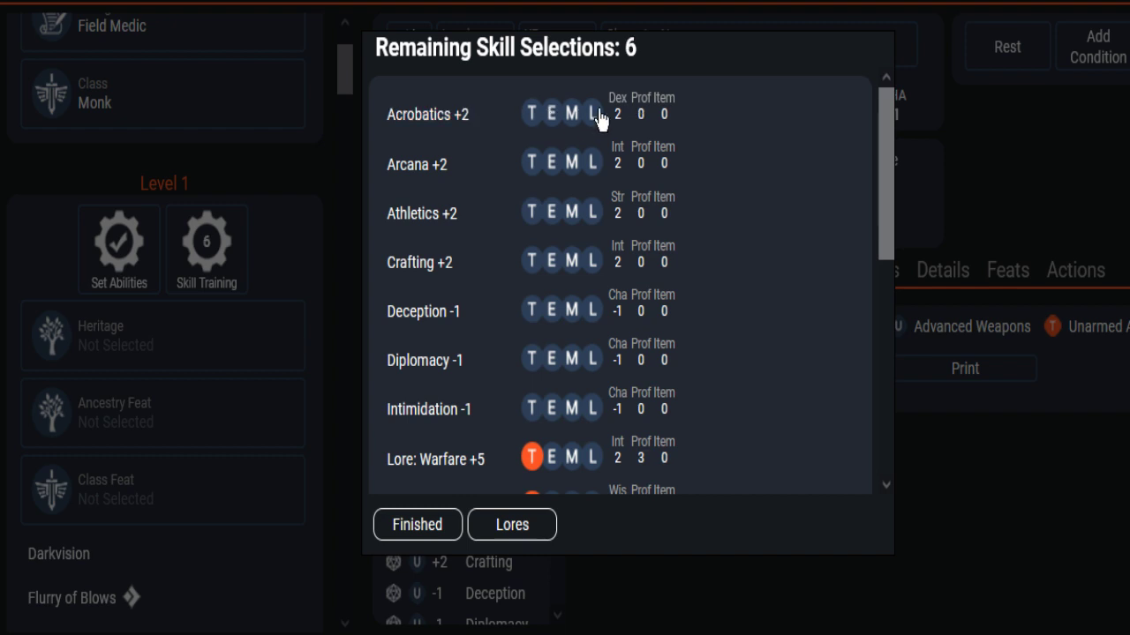
pyautogui.click(435, 121)
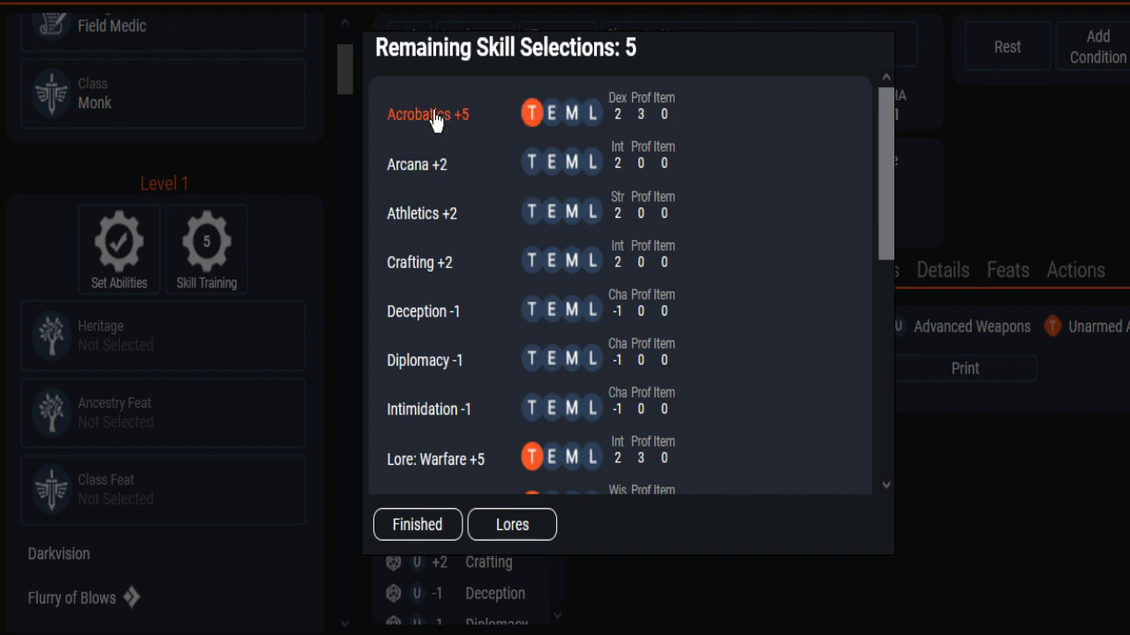
pyautogui.click(420, 217)
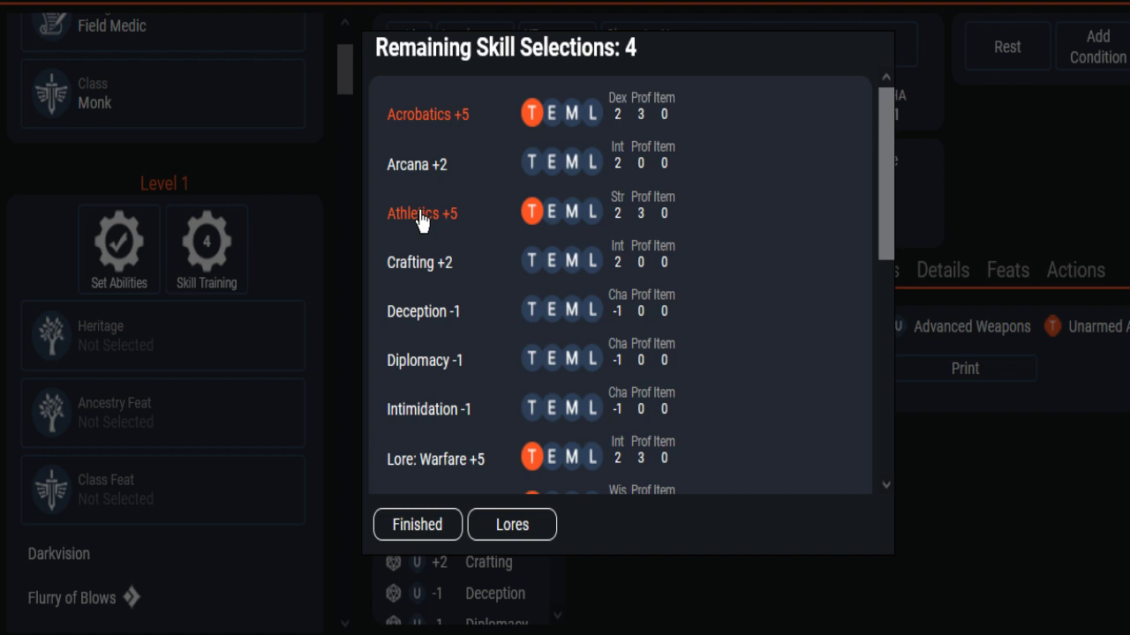
# Try training the character in Diplomacy and remove that training again.
pyautogui.scroll(-3, 421, 220)
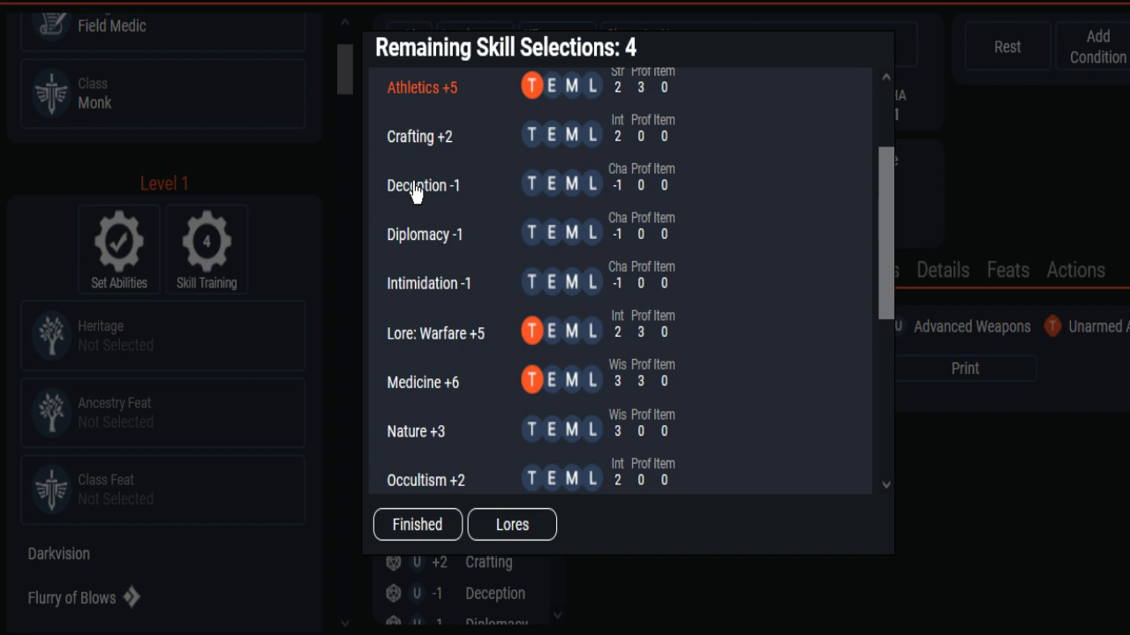
pyautogui.click(416, 250)
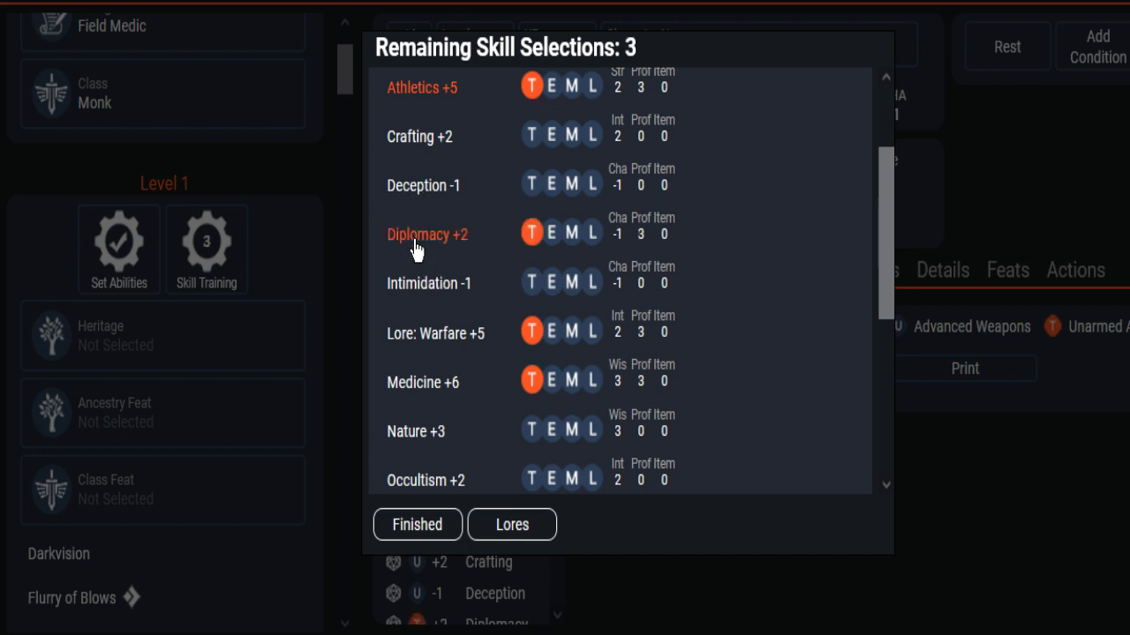
pyautogui.click(416, 249)
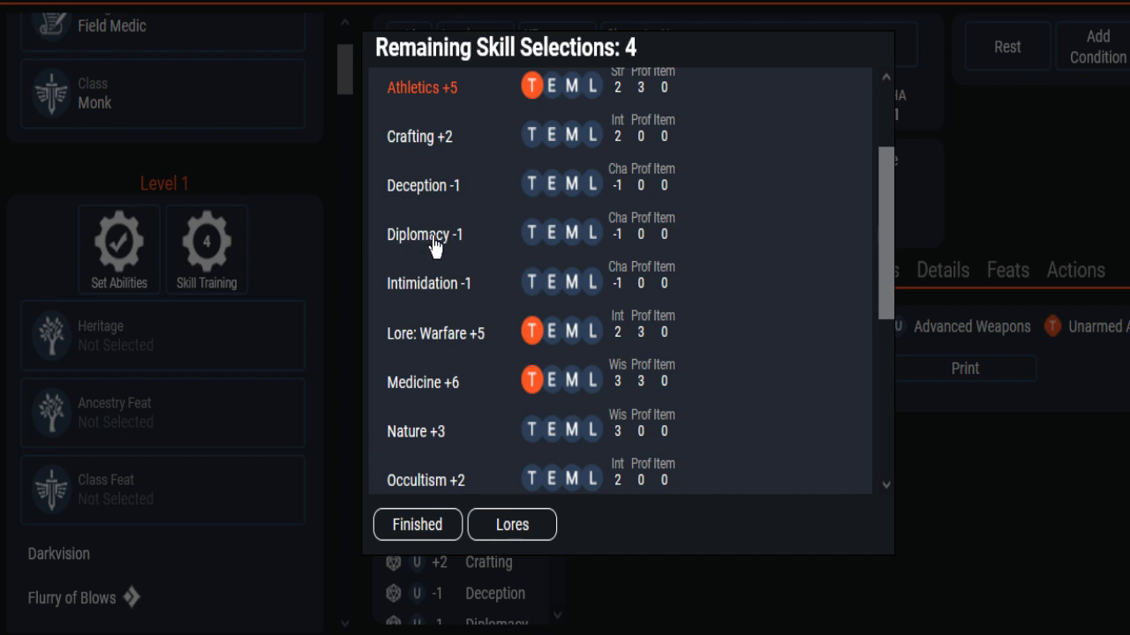
# Train the character in Society, Stealth and Survival.
pyautogui.scroll(-3, 434, 245)
pyautogui.scroll(-3, 433, 246)
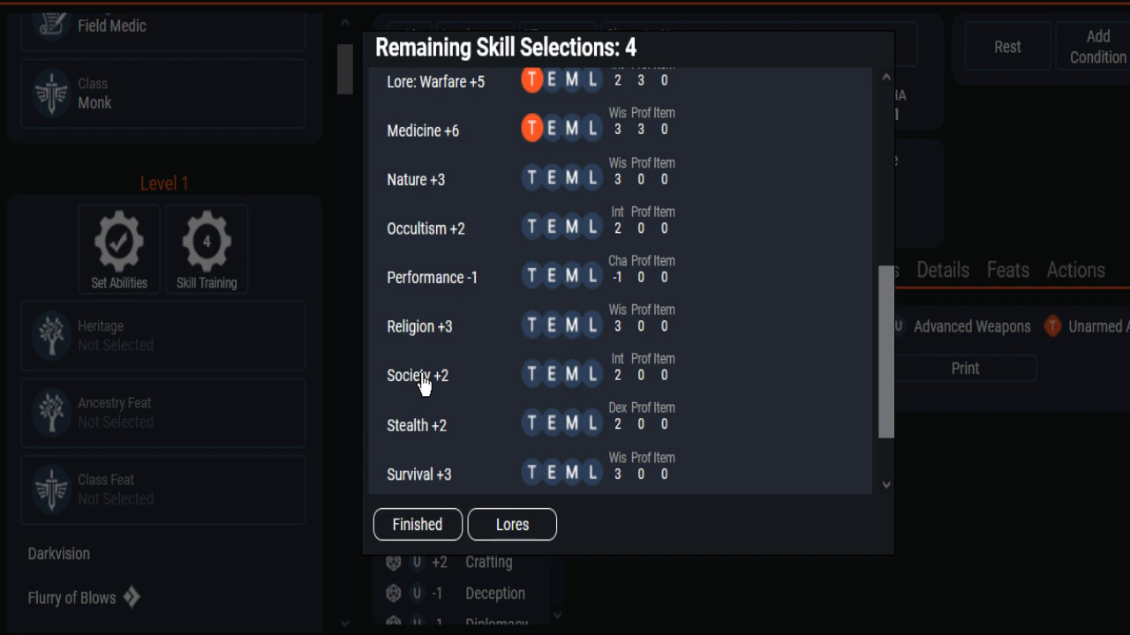
pyautogui.click(532, 376)
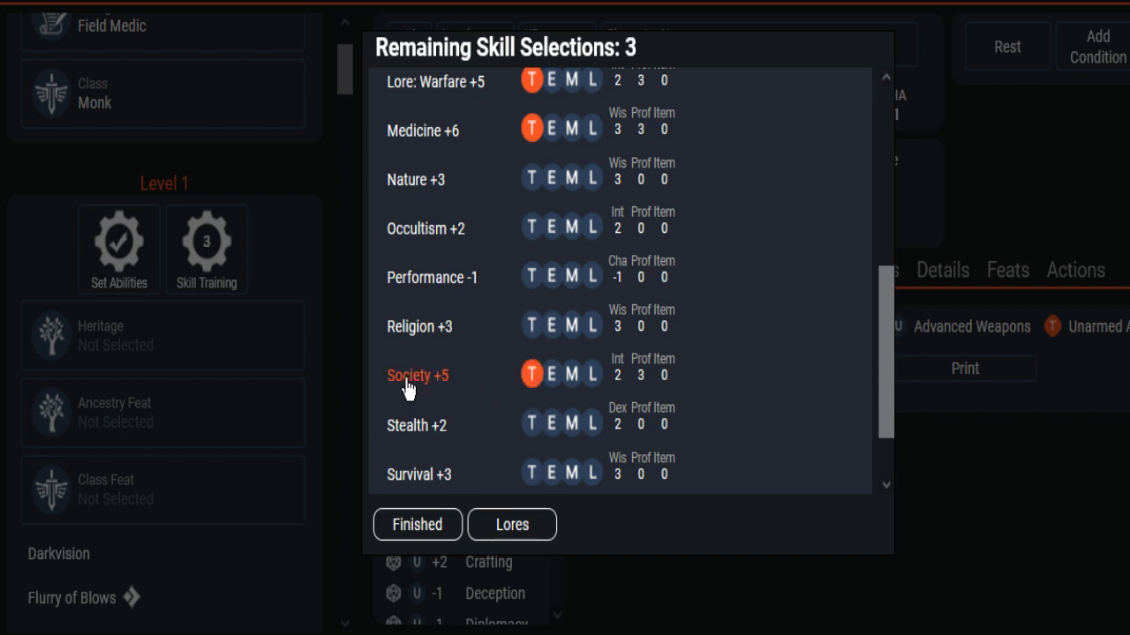
pyautogui.scroll(3, 485, 305)
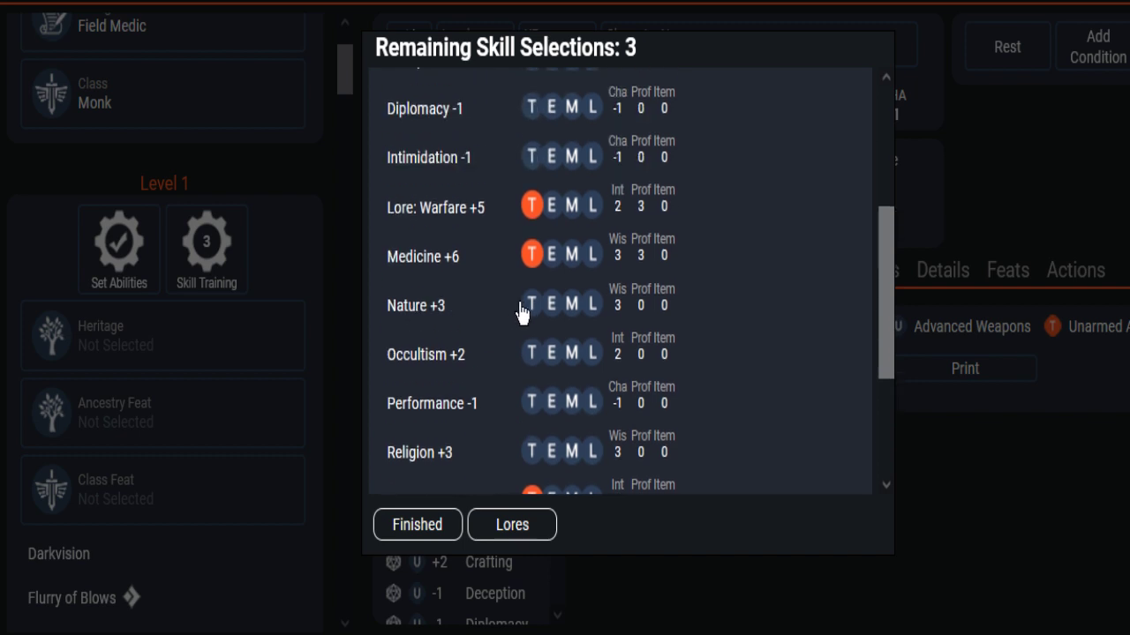
pyautogui.scroll(3, 497, 303)
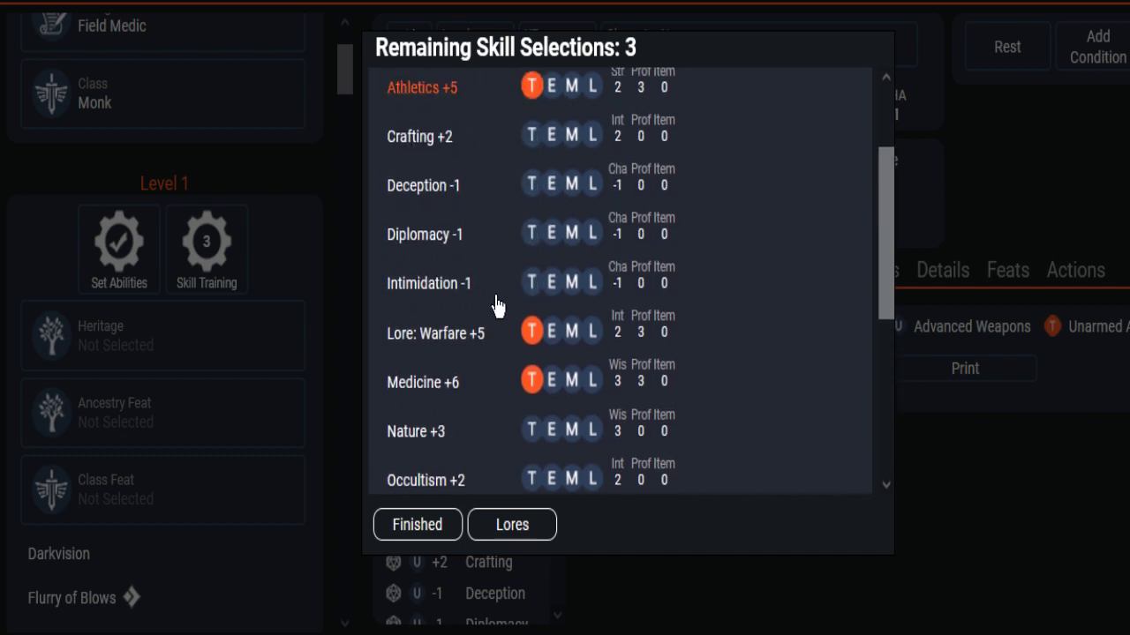
pyautogui.scroll(-3, 497, 314)
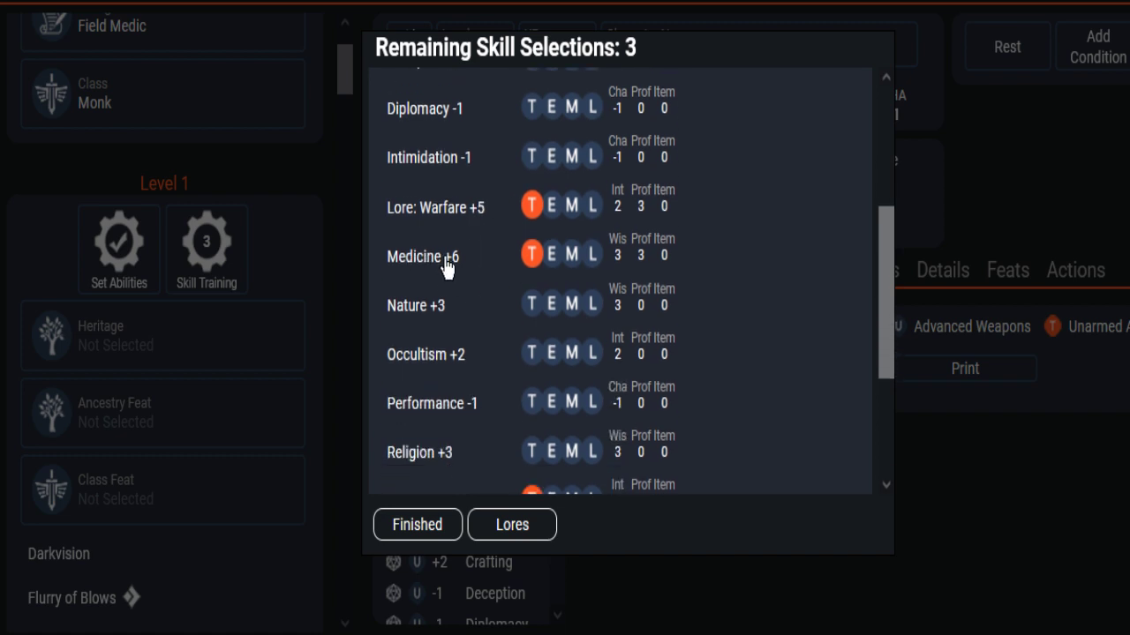
pyautogui.scroll(-5, 484, 296)
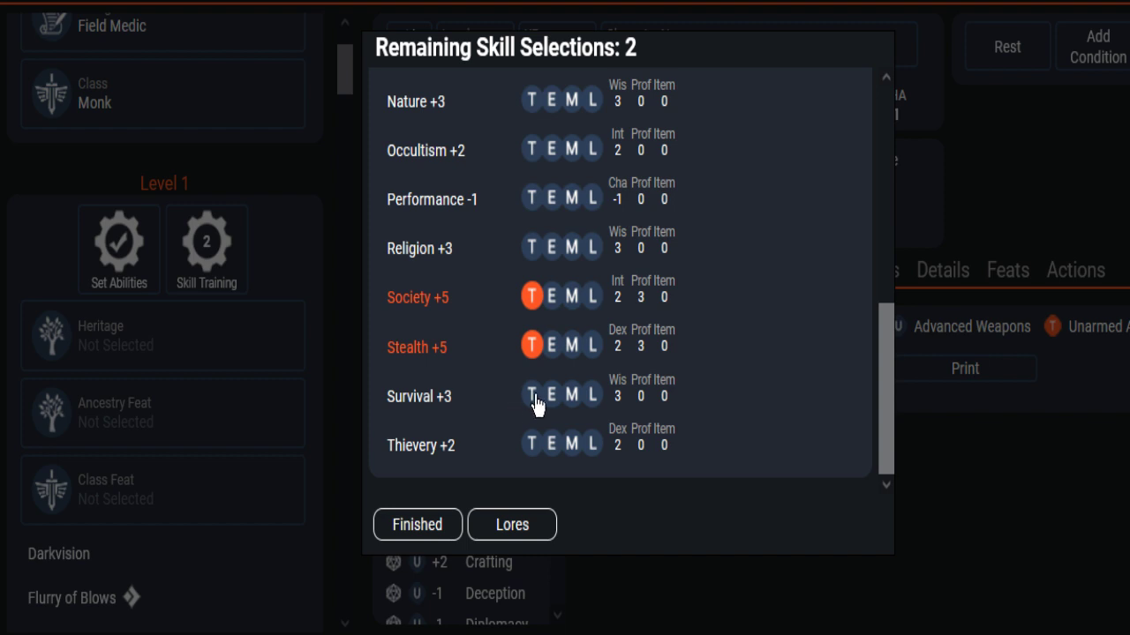
pyautogui.click(533, 397)
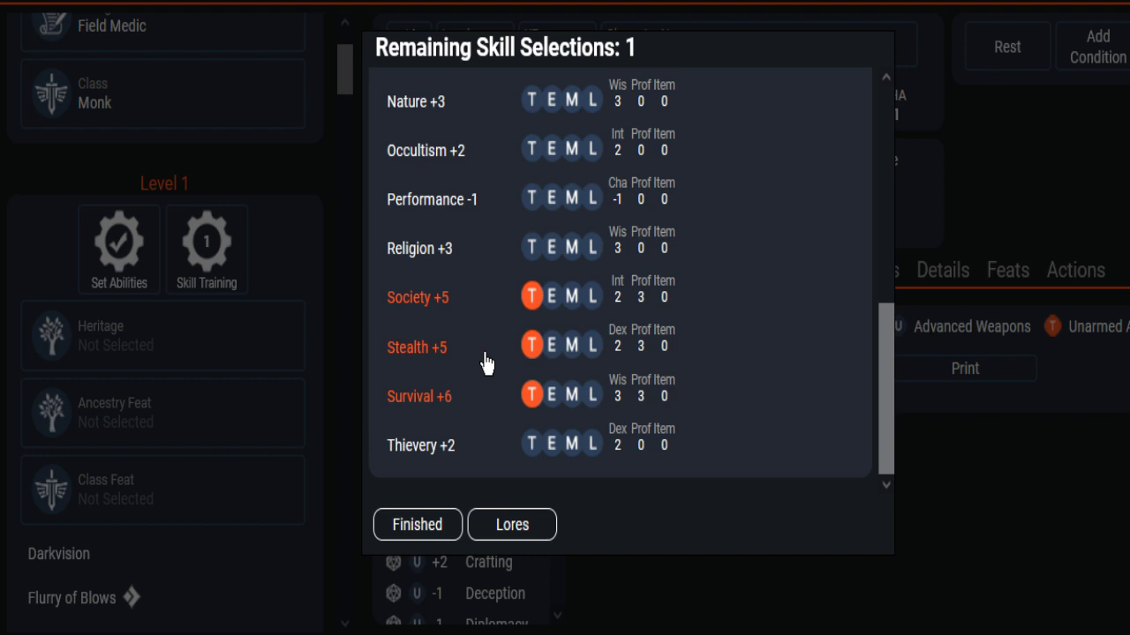
# Look through the skill list for a last candidate and finish the skill selection with one choice unspent.
pyautogui.scroll(3, 485, 363)
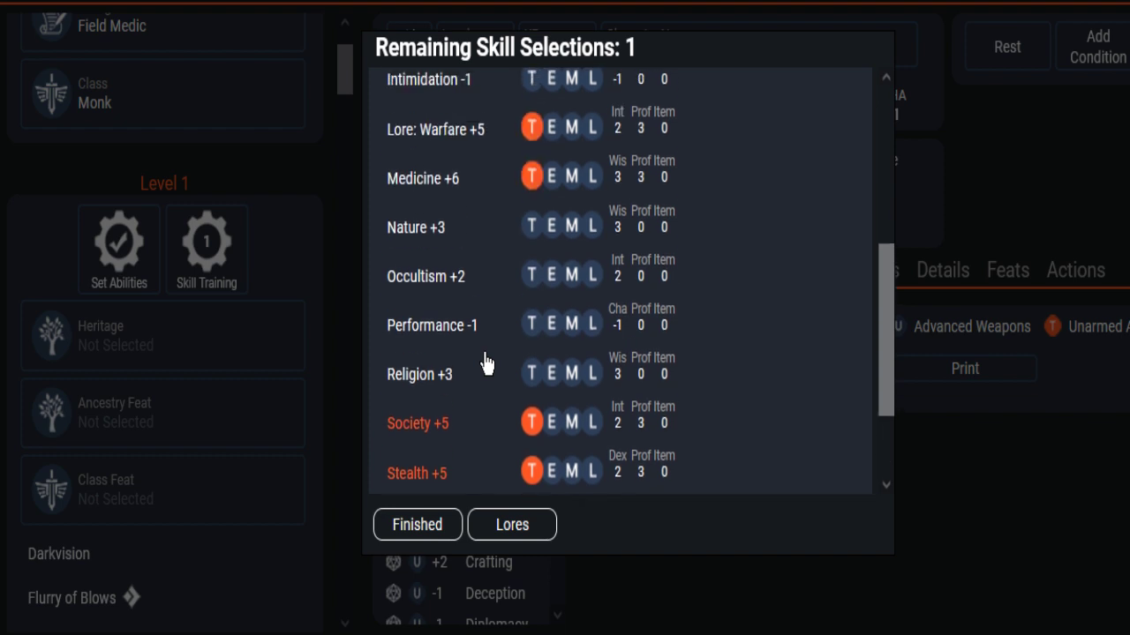
pyautogui.scroll(3, 485, 363)
pyautogui.scroll(3, 485, 362)
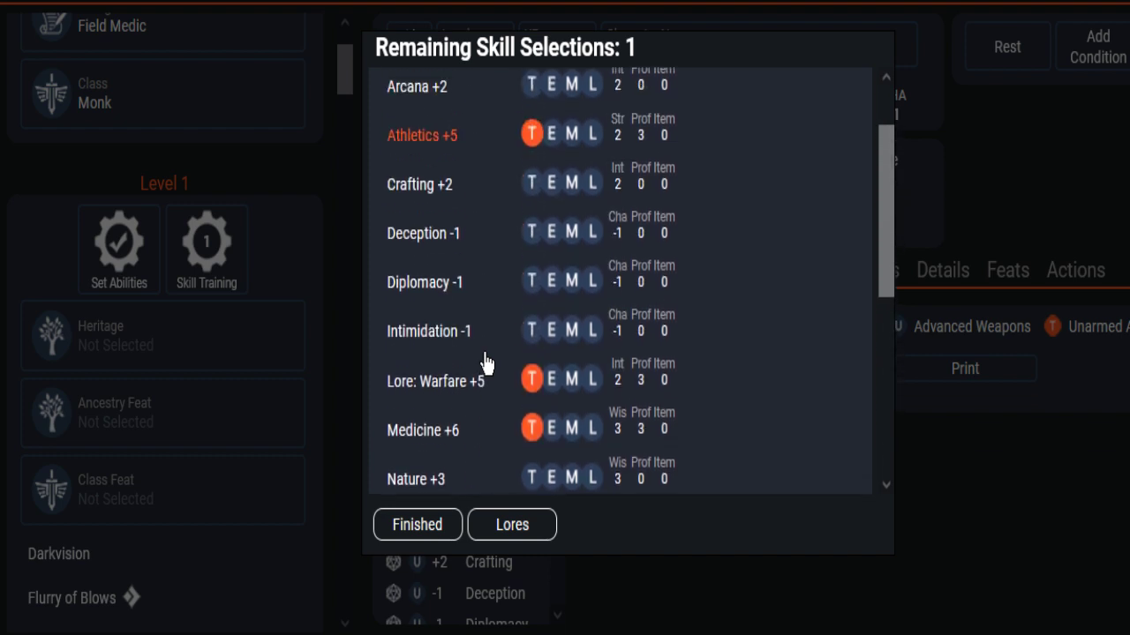
pyautogui.scroll(2, 484, 363)
pyautogui.scroll(-3, 485, 363)
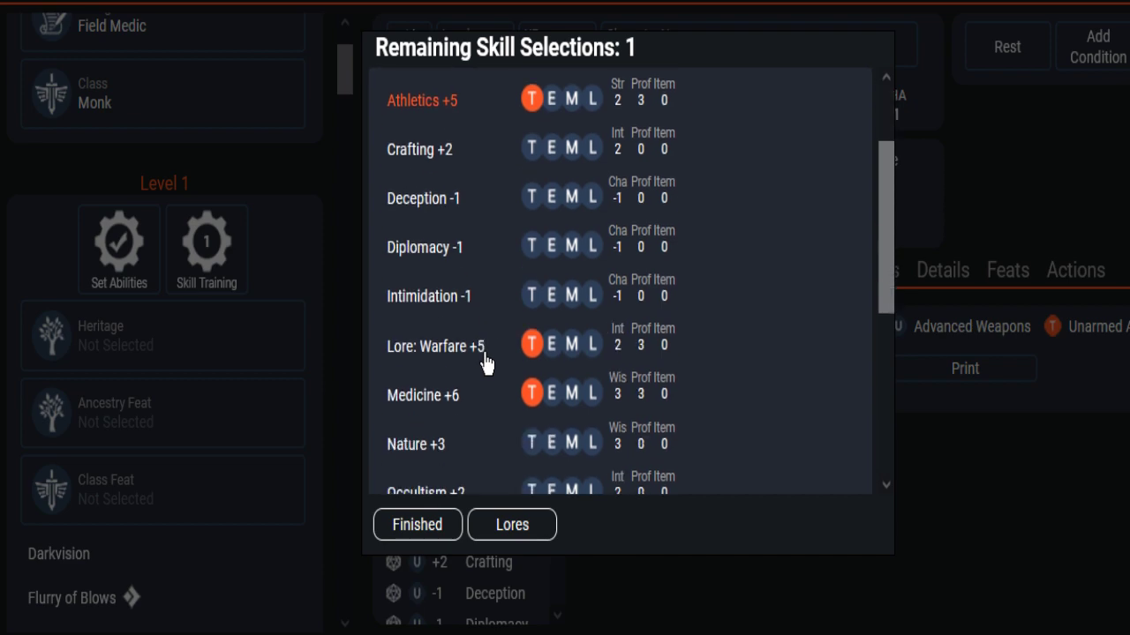
pyautogui.click(430, 533)
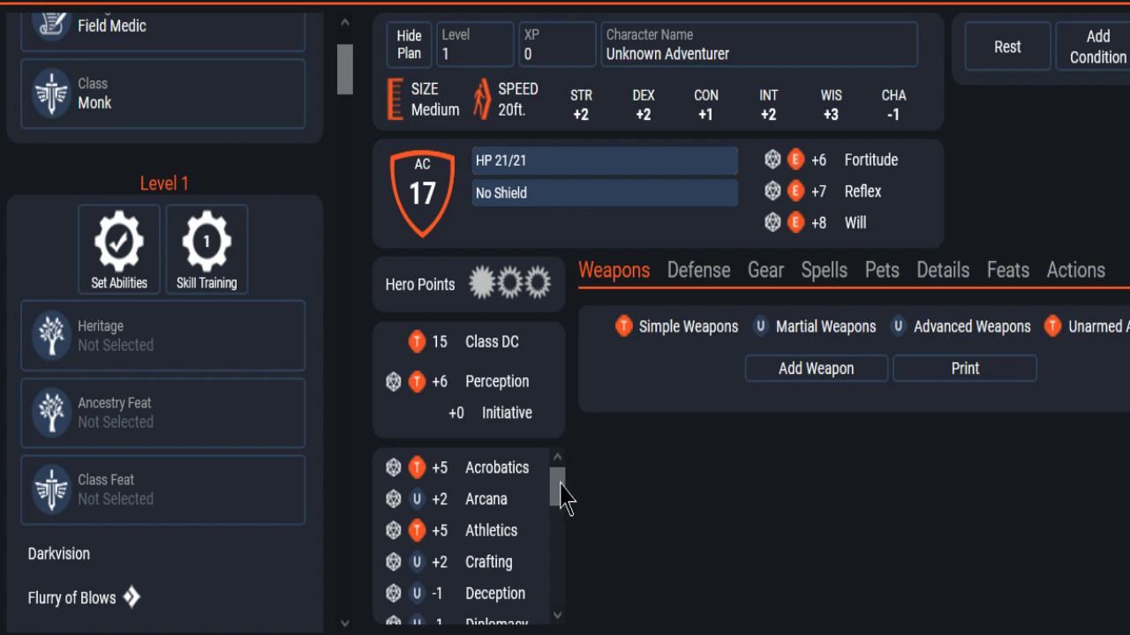
# Open the Diplomacy skill details and highlight "flattery" and "negotiation" in its description.
pyautogui.scroll(-1, 563, 504)
pyautogui.moveTo(563, 505)
pyautogui.mouseDown()
pyautogui.moveTo(561, 598)
pyautogui.moveTo(565, 491)
pyautogui.mouseUp()
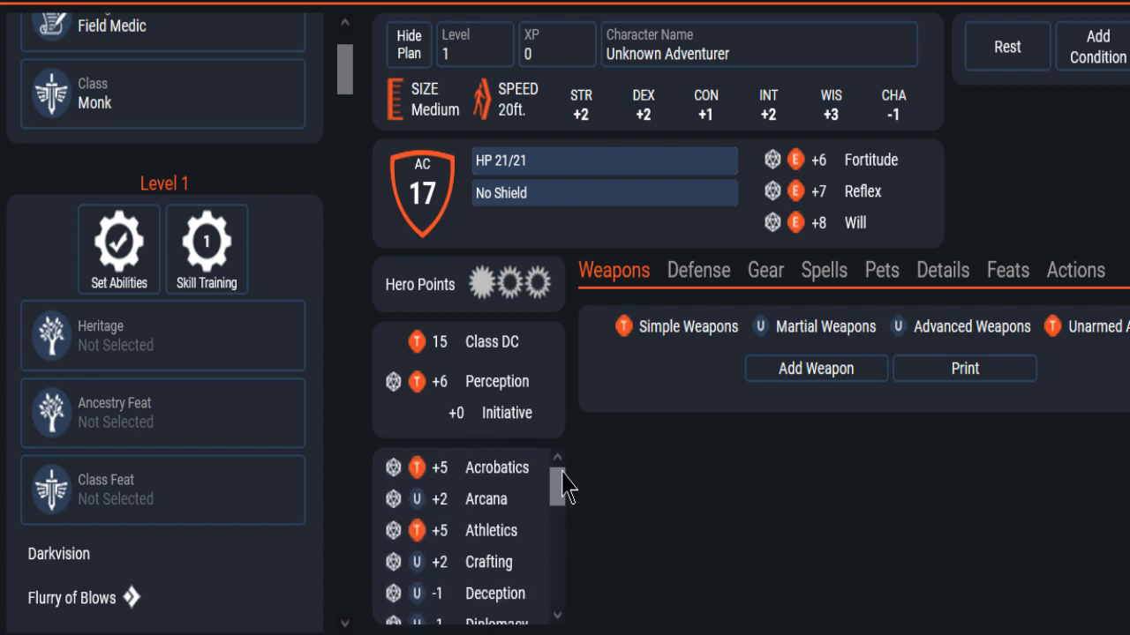
pyautogui.scroll(-3, 522, 508)
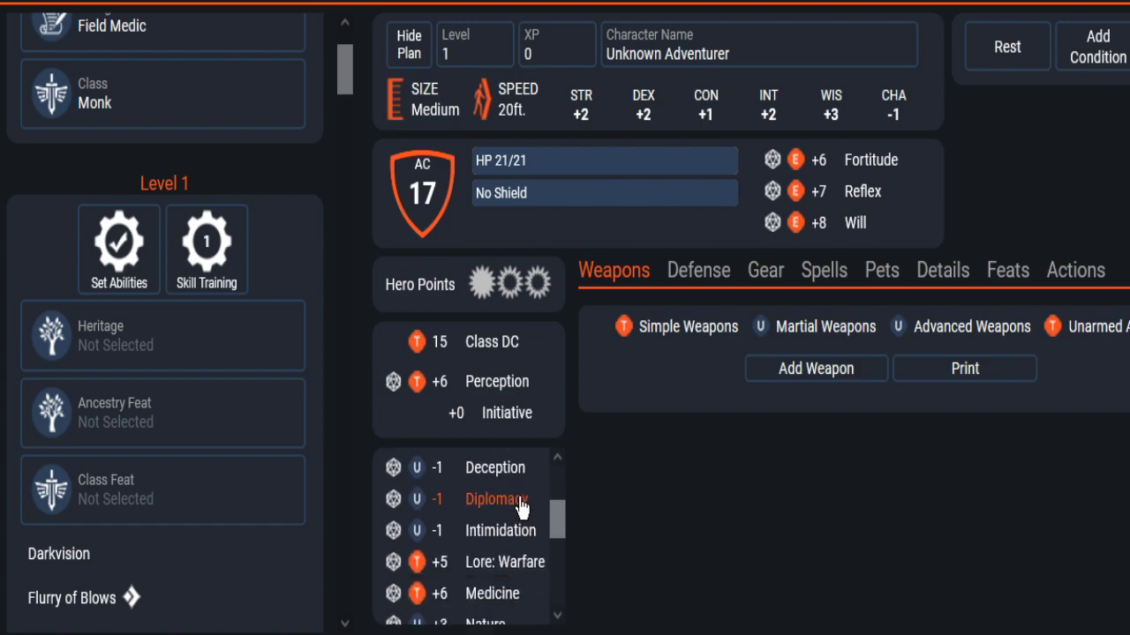
pyautogui.click(506, 510)
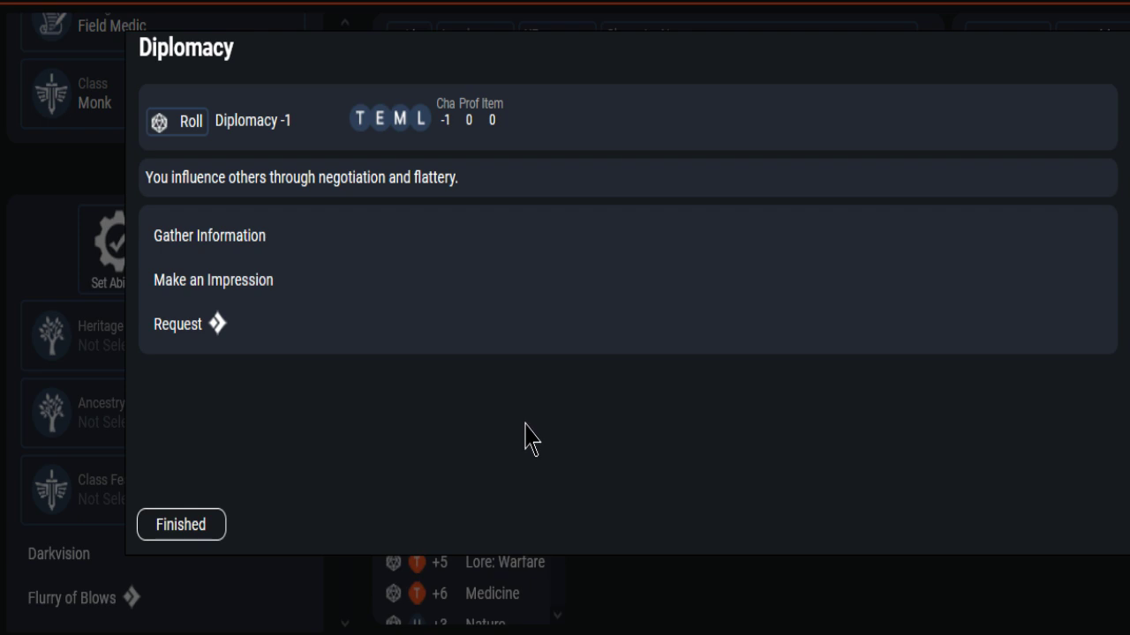
pyautogui.moveTo(319, 181); pyautogui.dragTo(451, 172)
pyautogui.click(402, 178)
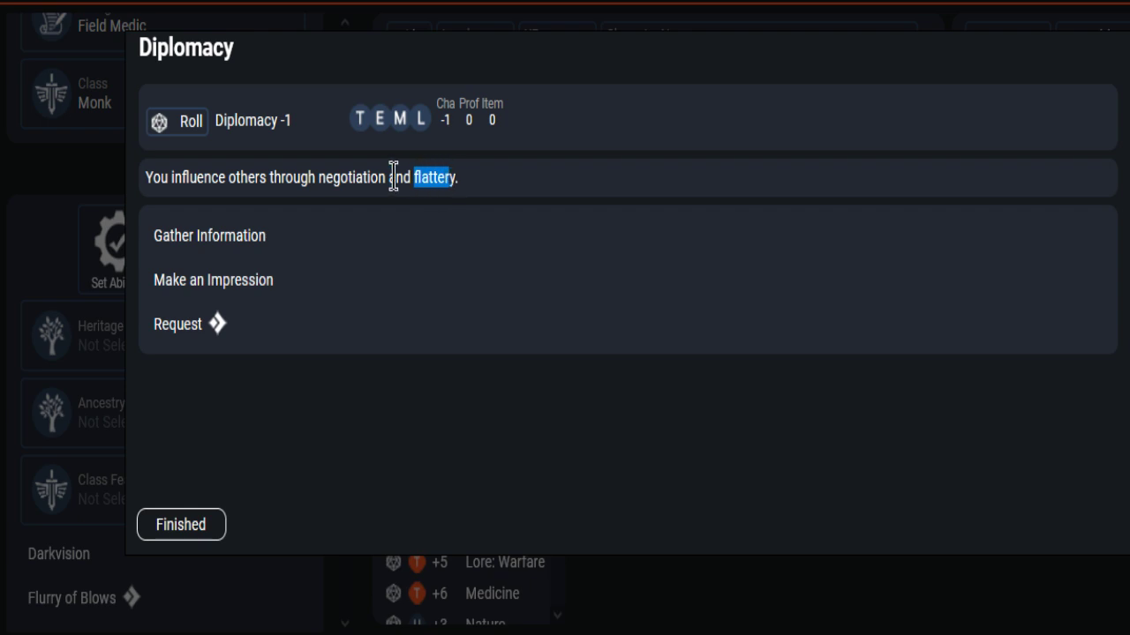
pyautogui.moveTo(320, 176); pyautogui.dragTo(388, 180)
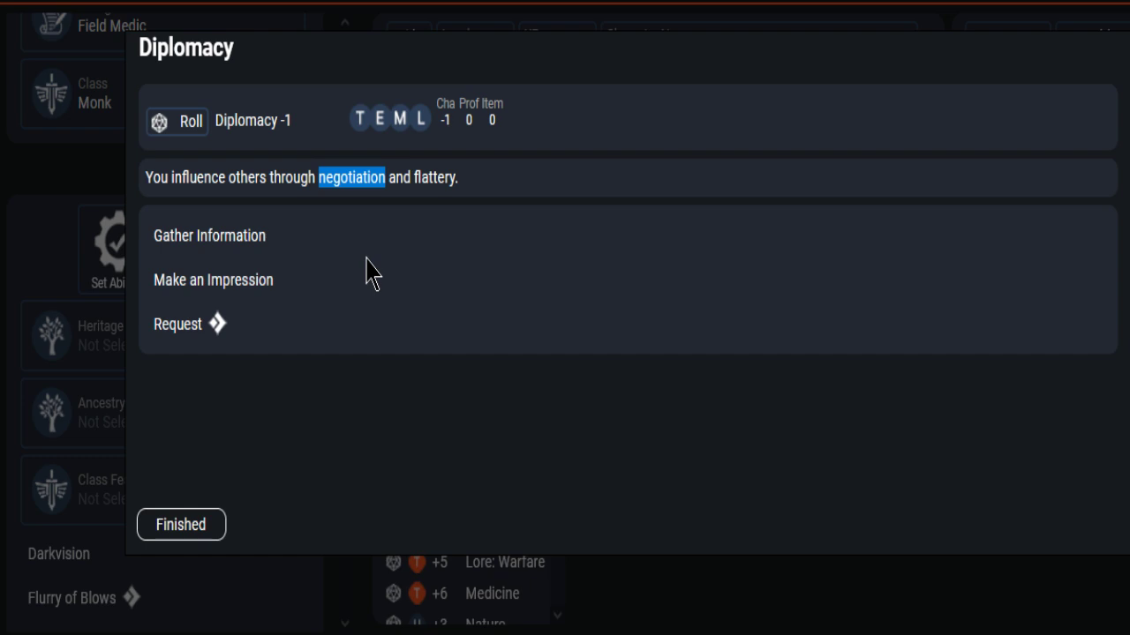
# Examine the Request and Gather Information actions of Diplomacy, including the sample tasks, and collapse both entries.
pyautogui.click(167, 328)
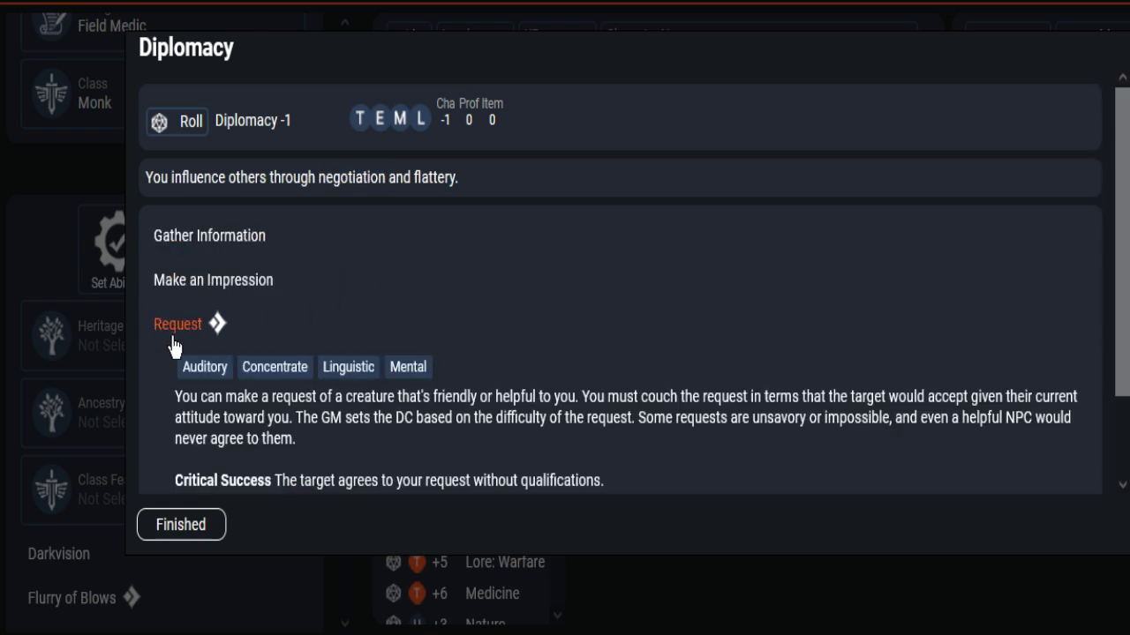
pyautogui.click(174, 328)
pyautogui.click(169, 235)
pyautogui.scroll(-3, 453, 247)
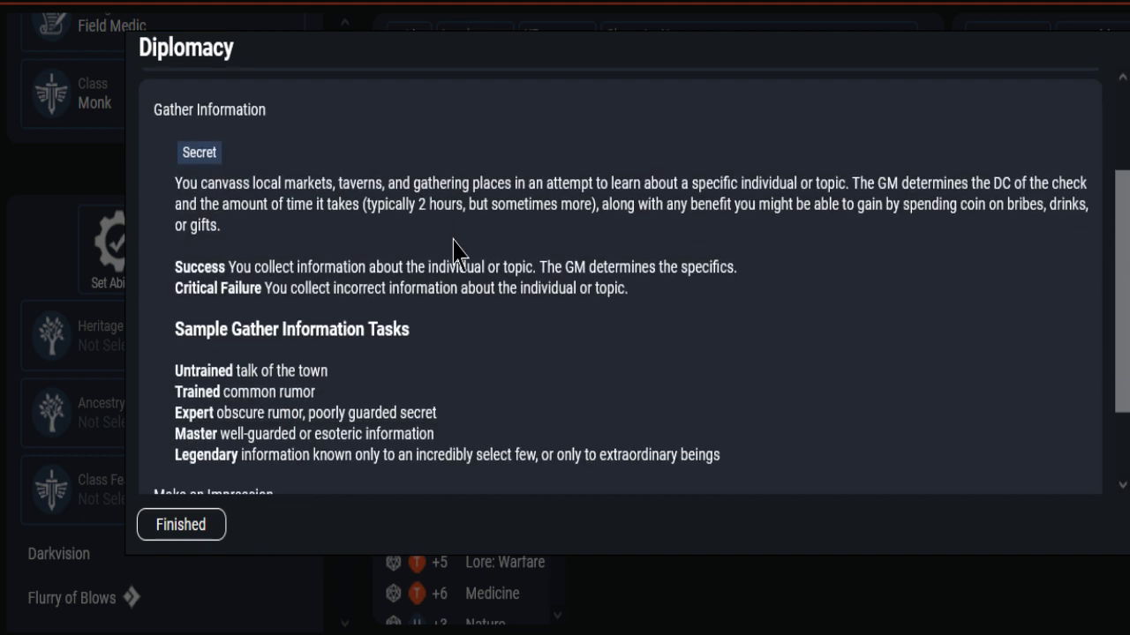
pyautogui.scroll(3, 454, 247)
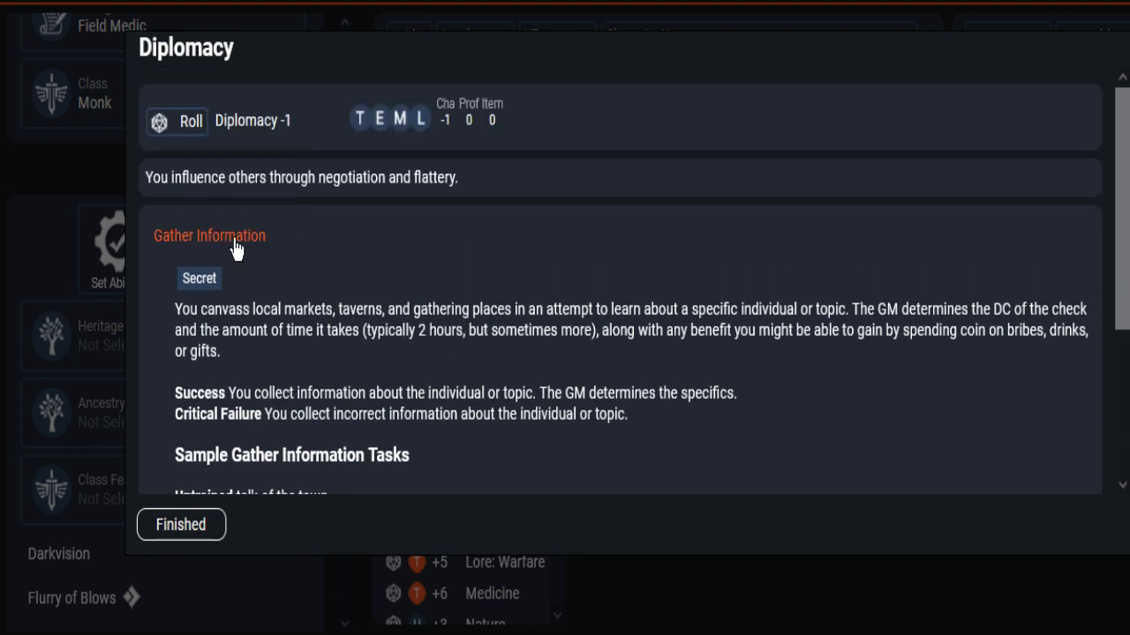
pyautogui.scroll(-3, 370, 238)
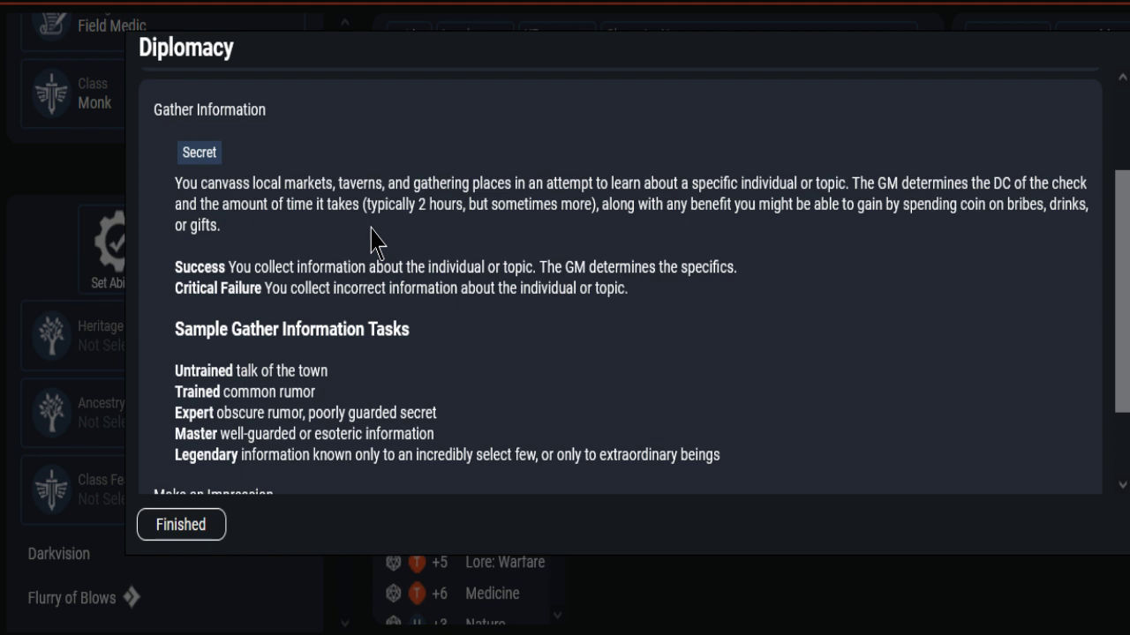
pyautogui.scroll(3, 357, 238)
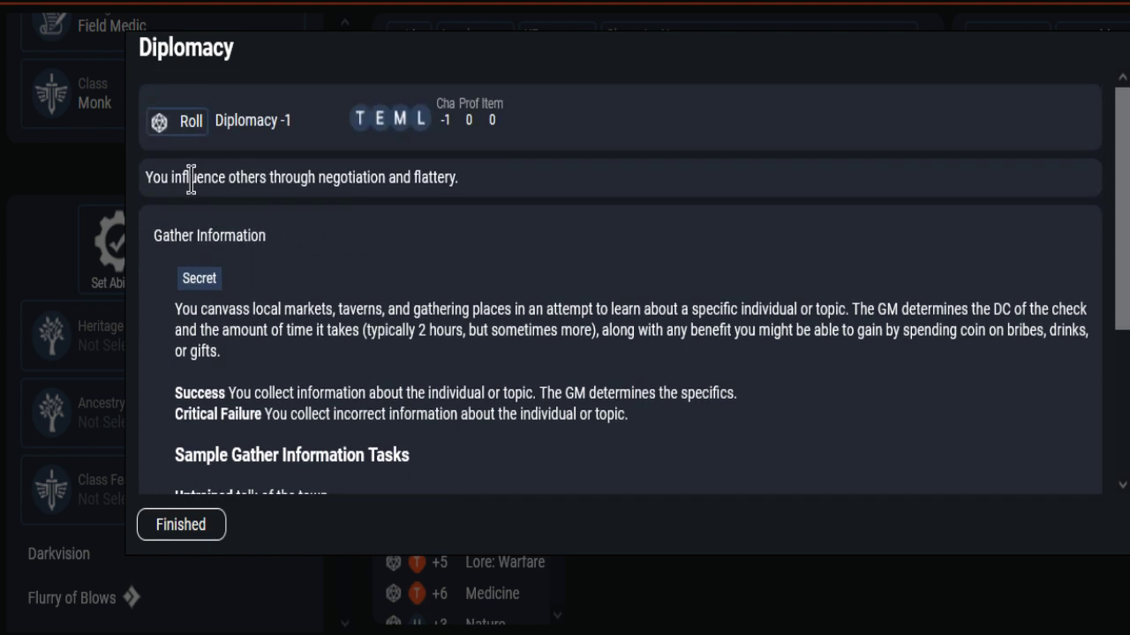
pyautogui.click(204, 237)
# Examine the Make an Impression action of Diplomacy, including its critical success, success and critical failure outcomes.
pyautogui.click(216, 282)
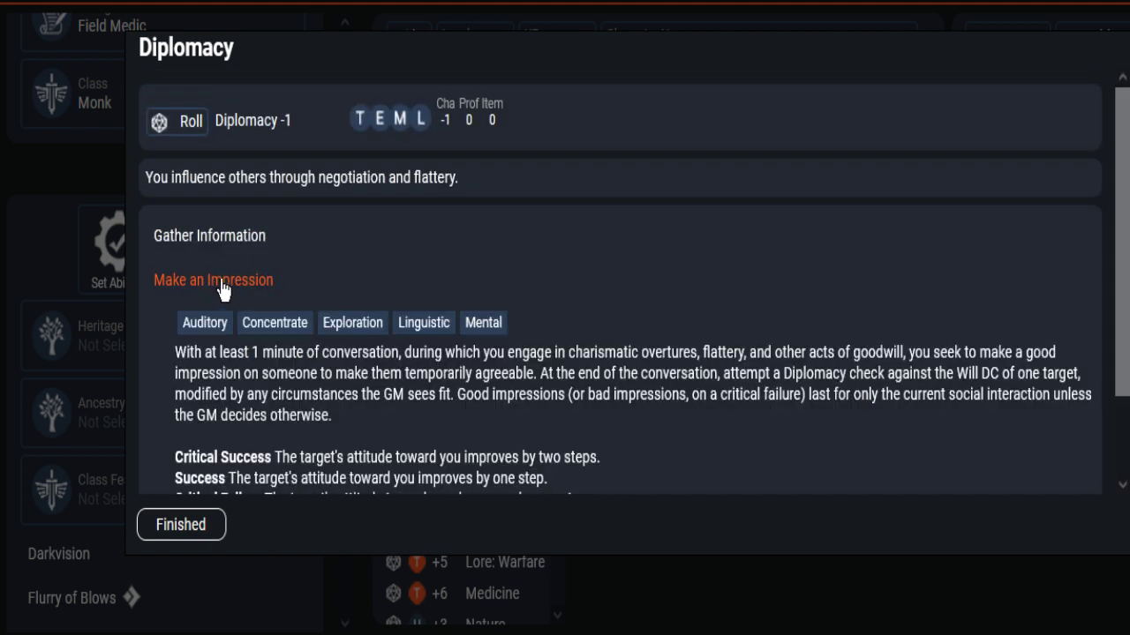
pyautogui.scroll(-1, 594, 259)
pyautogui.scroll(-1, 594, 258)
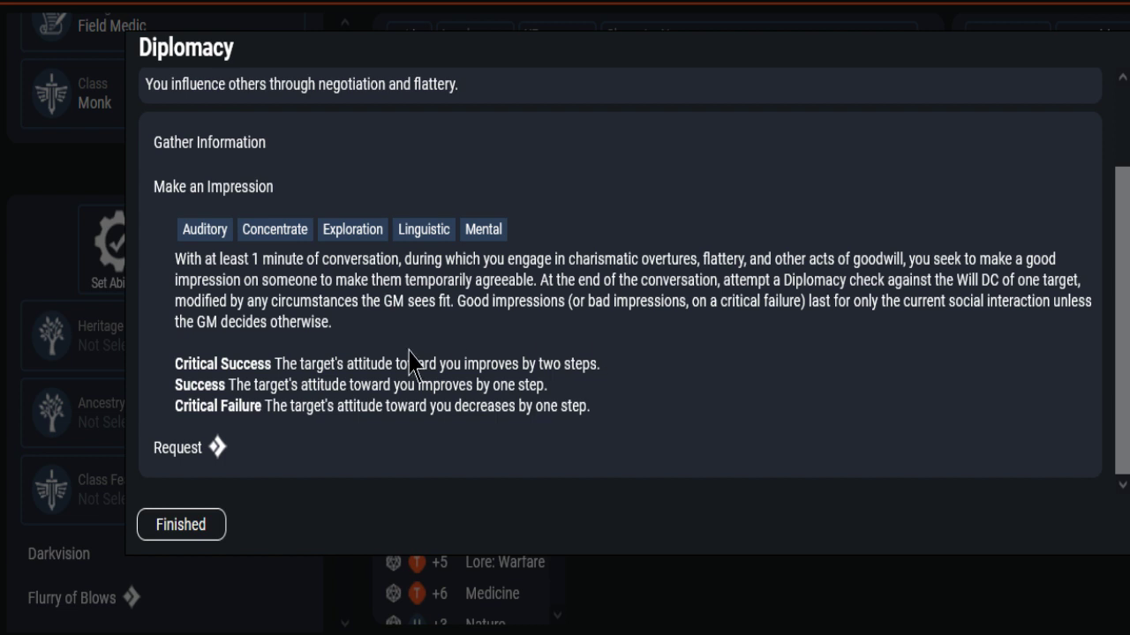
pyautogui.doubleClick(263, 406)
pyautogui.moveTo(251, 406); pyautogui.dragTo(167, 370)
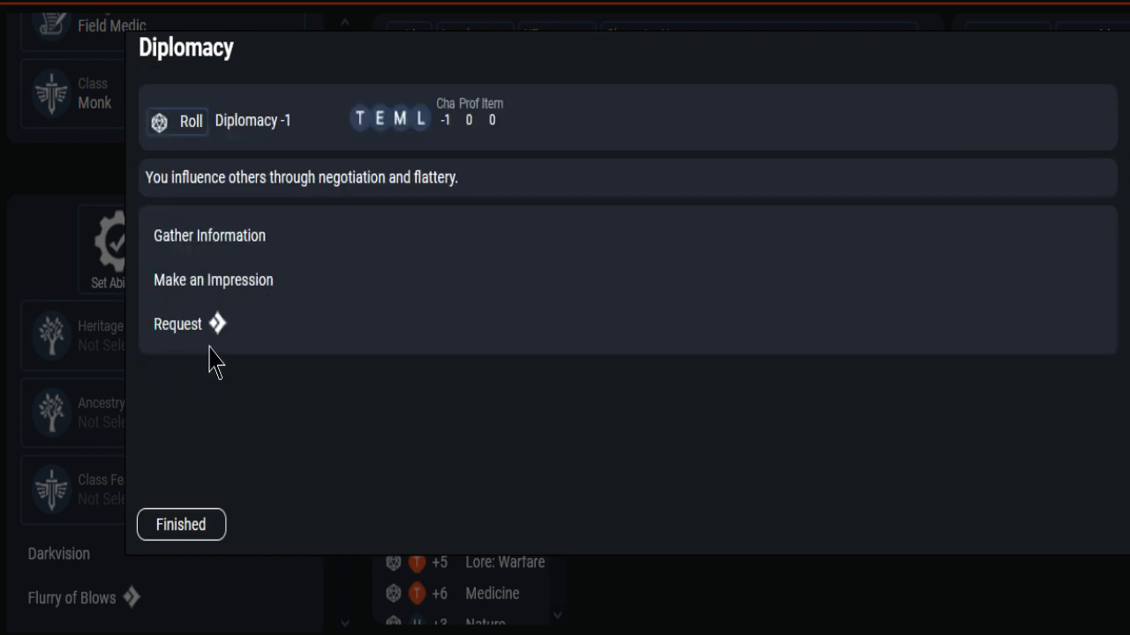
pyautogui.click(253, 280)
pyautogui.scroll(-1, 450, 394)
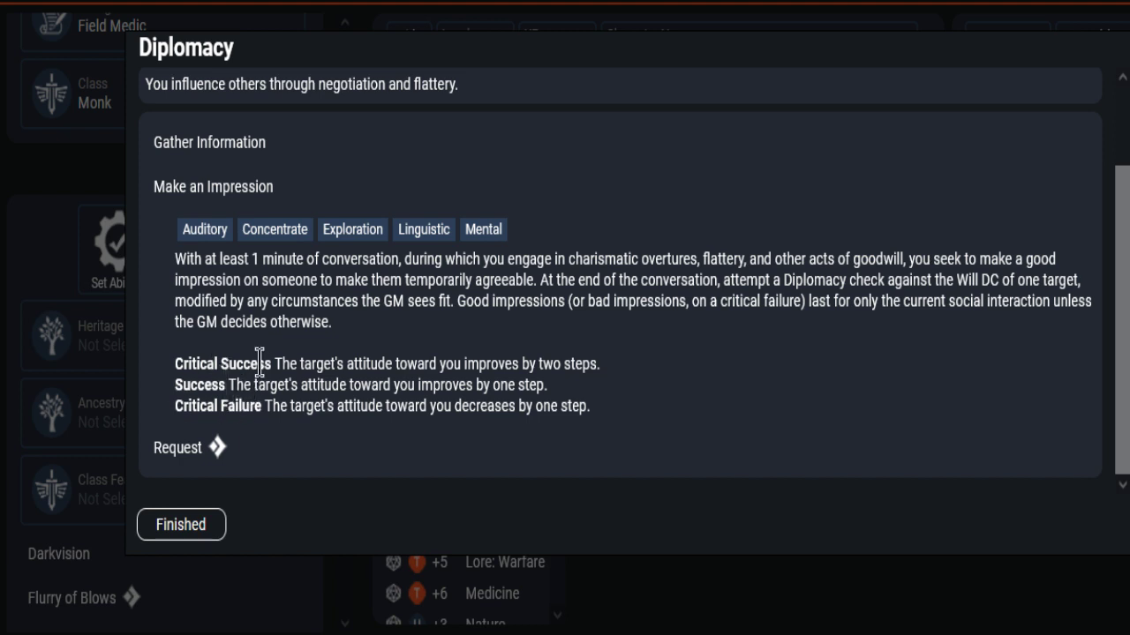
# Examine the Request action of Diplomacy, including its success and failure outcomes, and close the skill details.
pyautogui.click(201, 193)
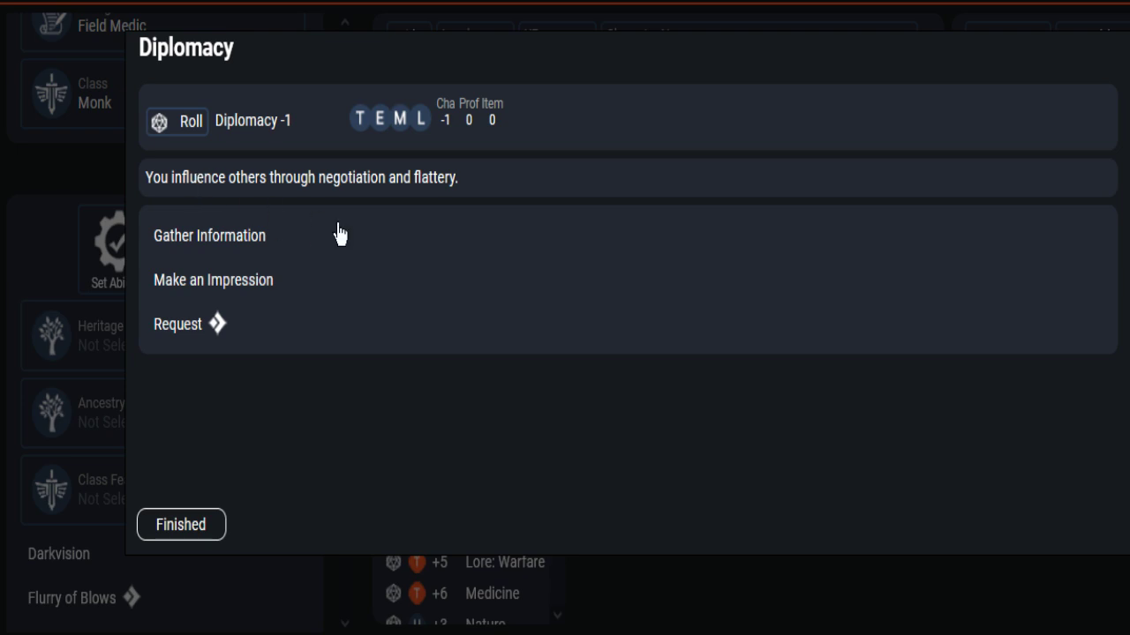
pyautogui.click(177, 333)
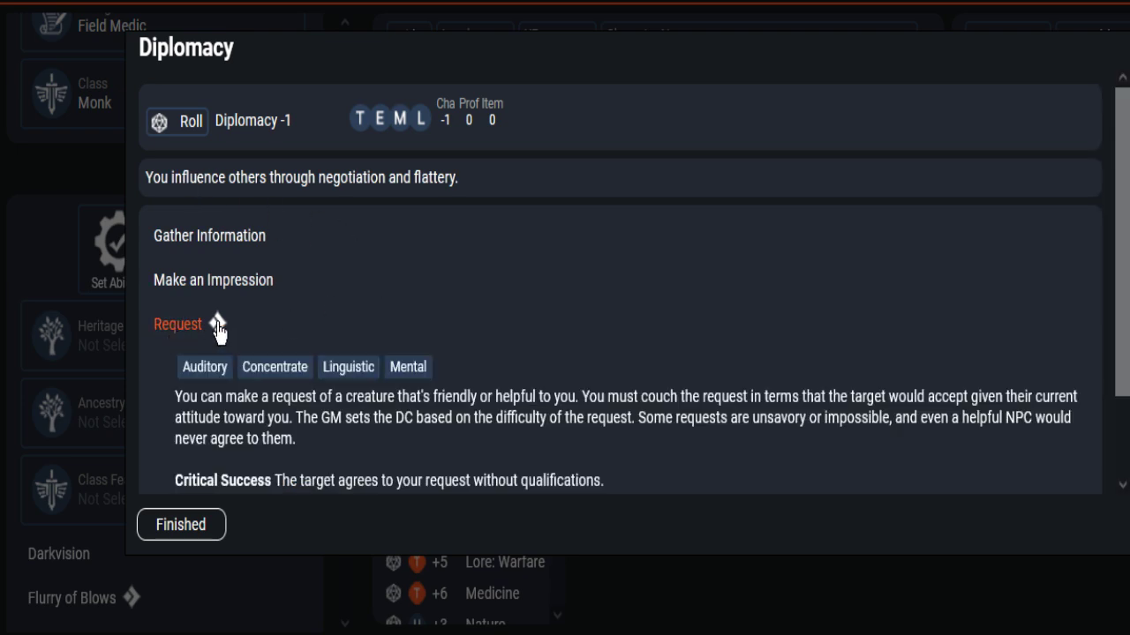
pyautogui.scroll(-2, 547, 300)
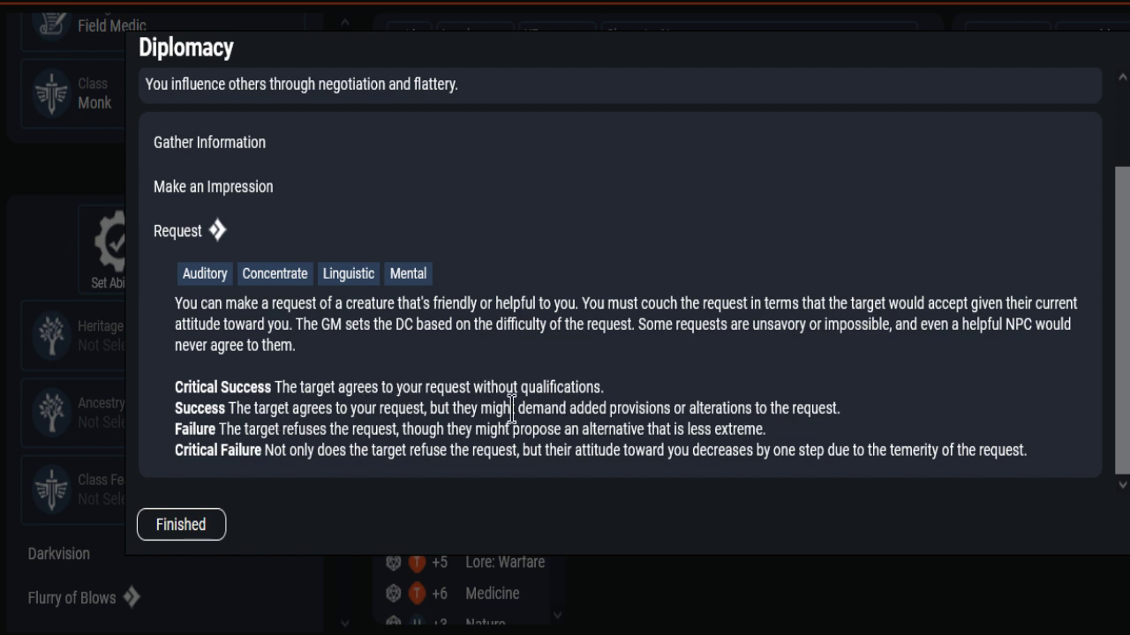
pyautogui.click(165, 234)
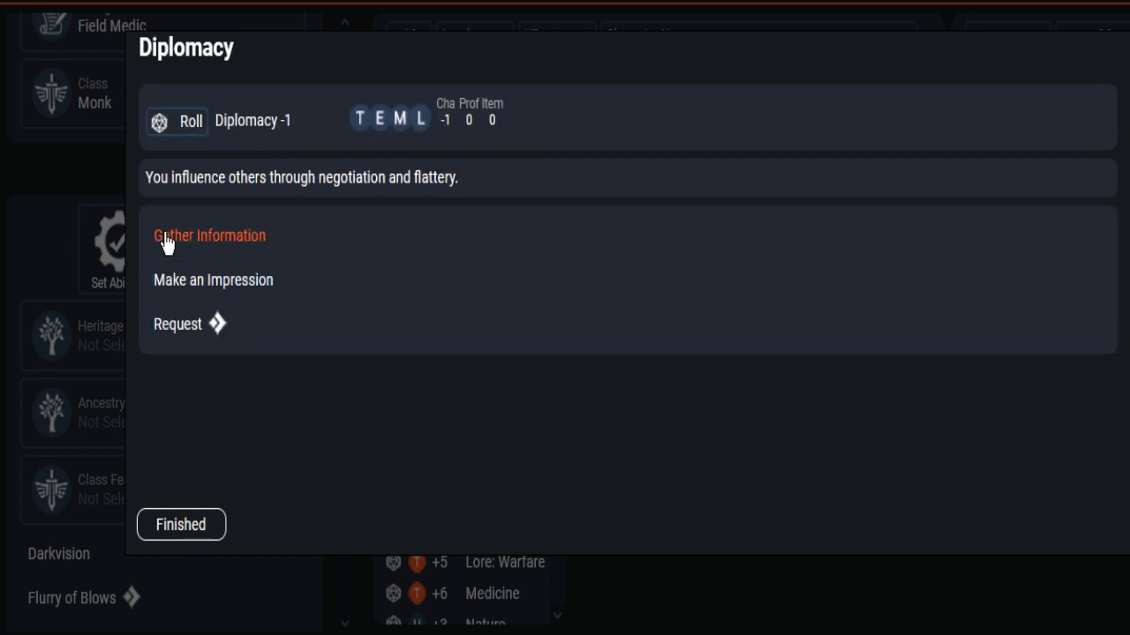
pyautogui.click(165, 526)
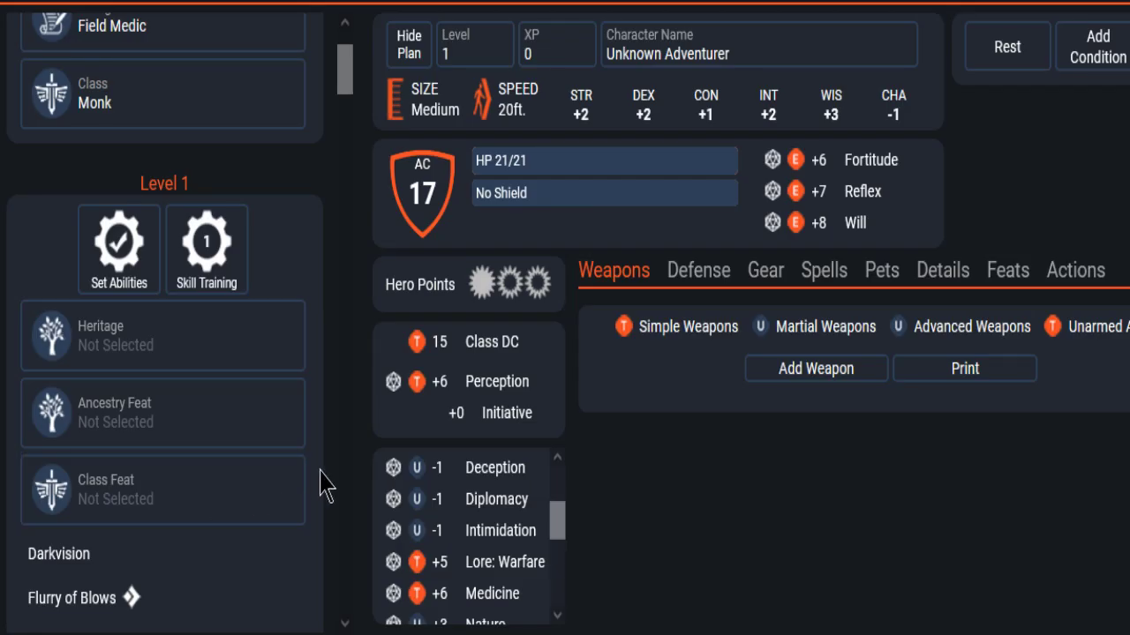
# Check the skill training choices without picking one, and highlight "train animals" in the Nature skill description.
pyautogui.click(207, 245)
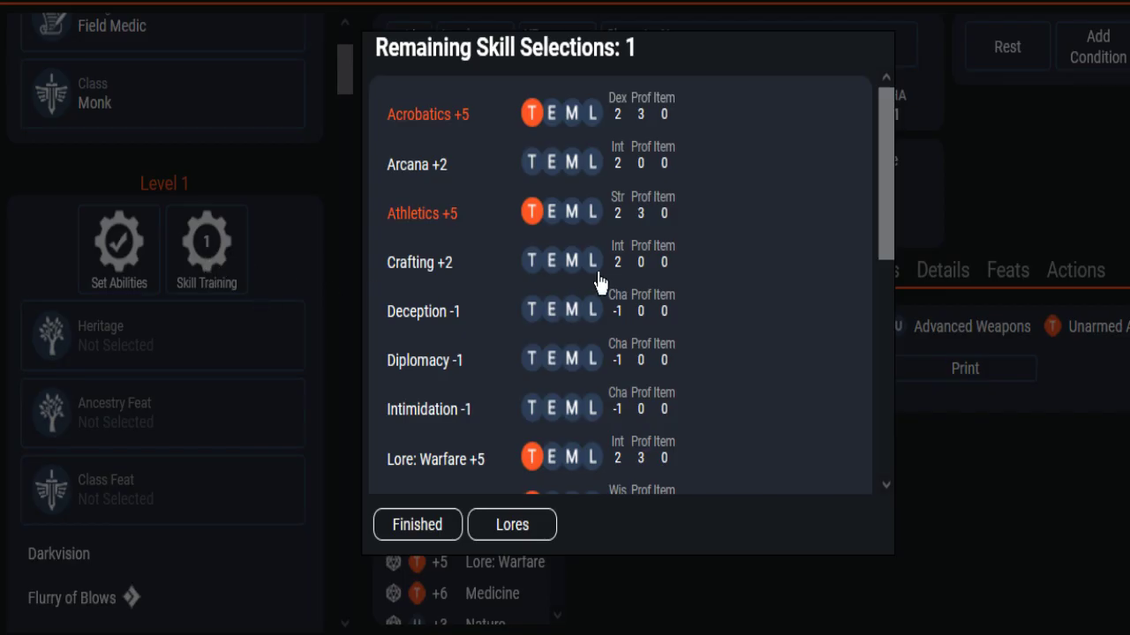
pyautogui.press('Escape')
pyautogui.scroll(-4, 548, 494)
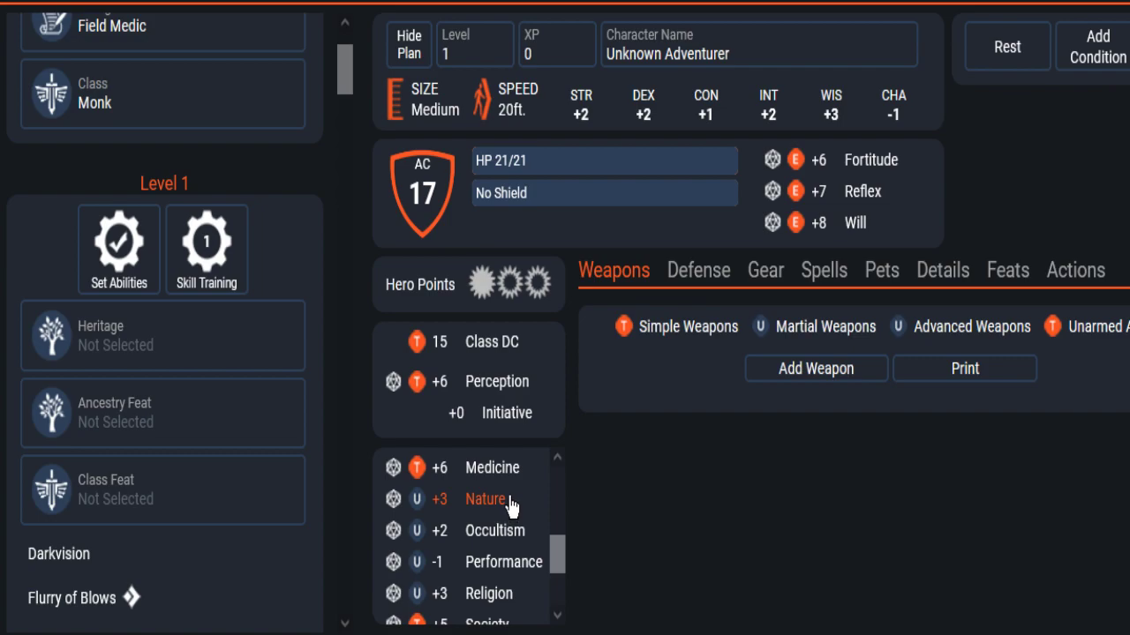
pyautogui.click(485, 509)
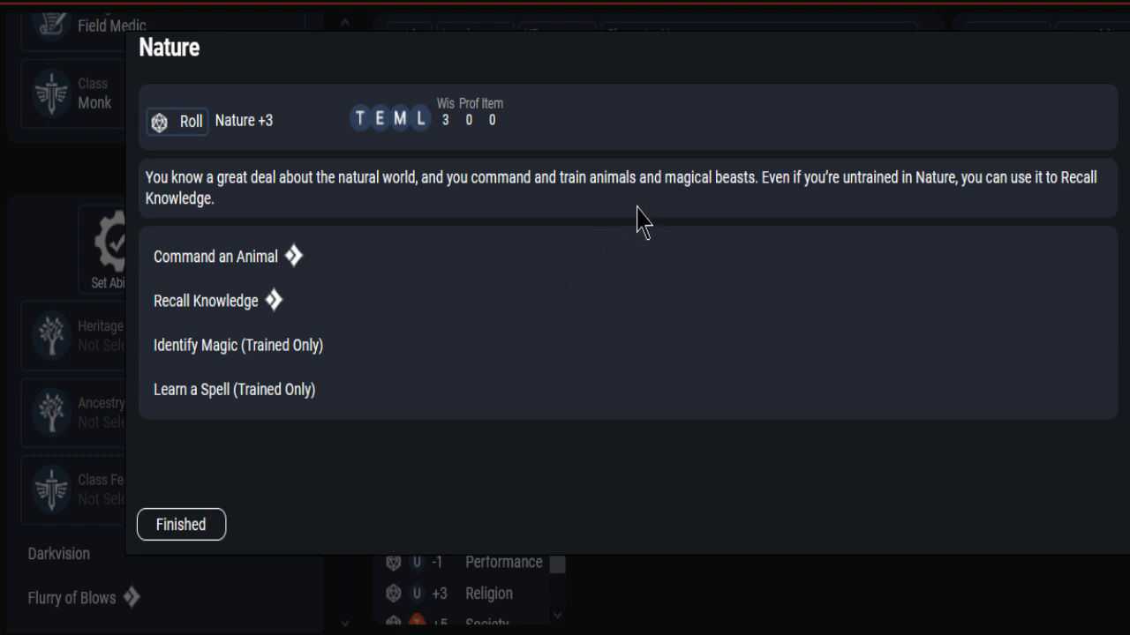
pyautogui.moveTo(635, 177); pyautogui.dragTo(558, 179)
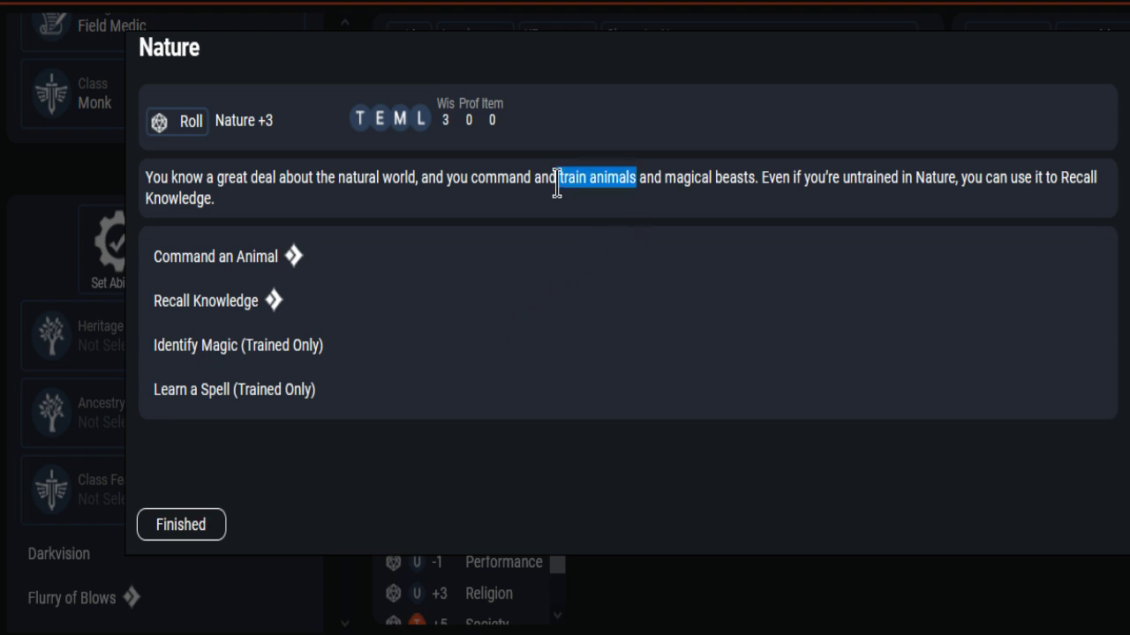
pyautogui.click(169, 526)
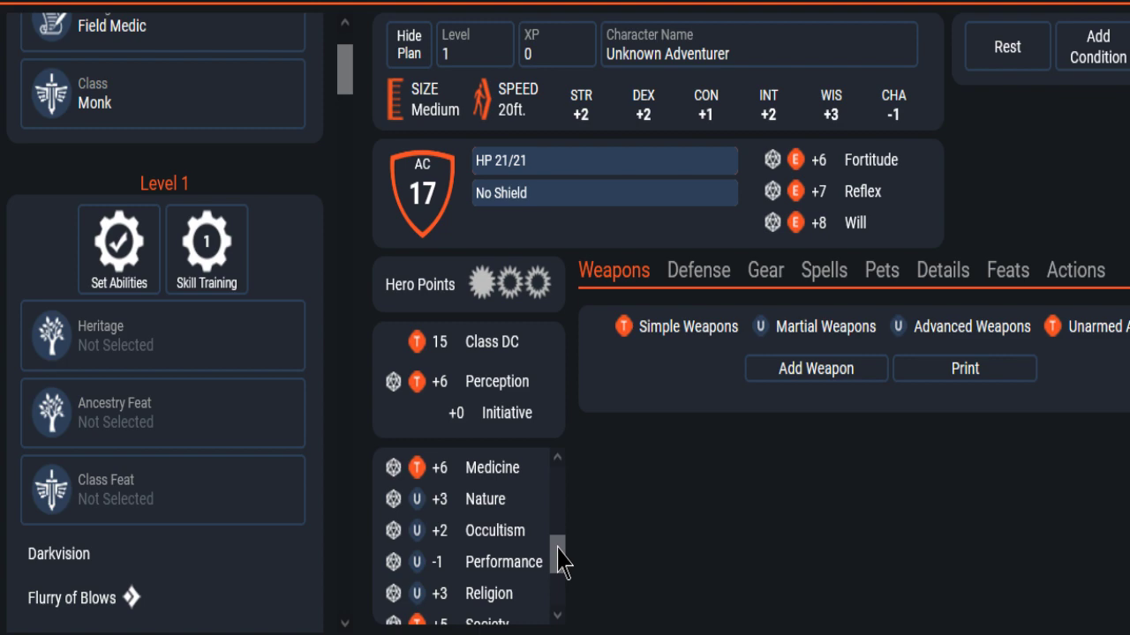
# Examine the Recall Knowledge action of Nature down to its list of topics per skill.
pyautogui.click(481, 501)
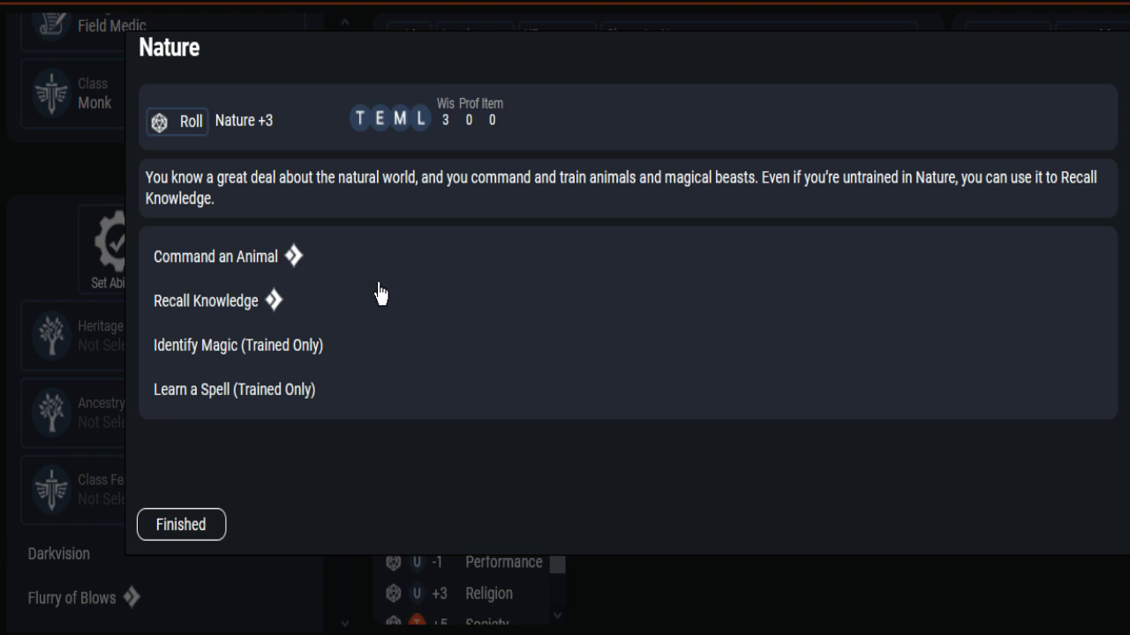
pyautogui.click(218, 309)
pyautogui.scroll(-3, 634, 294)
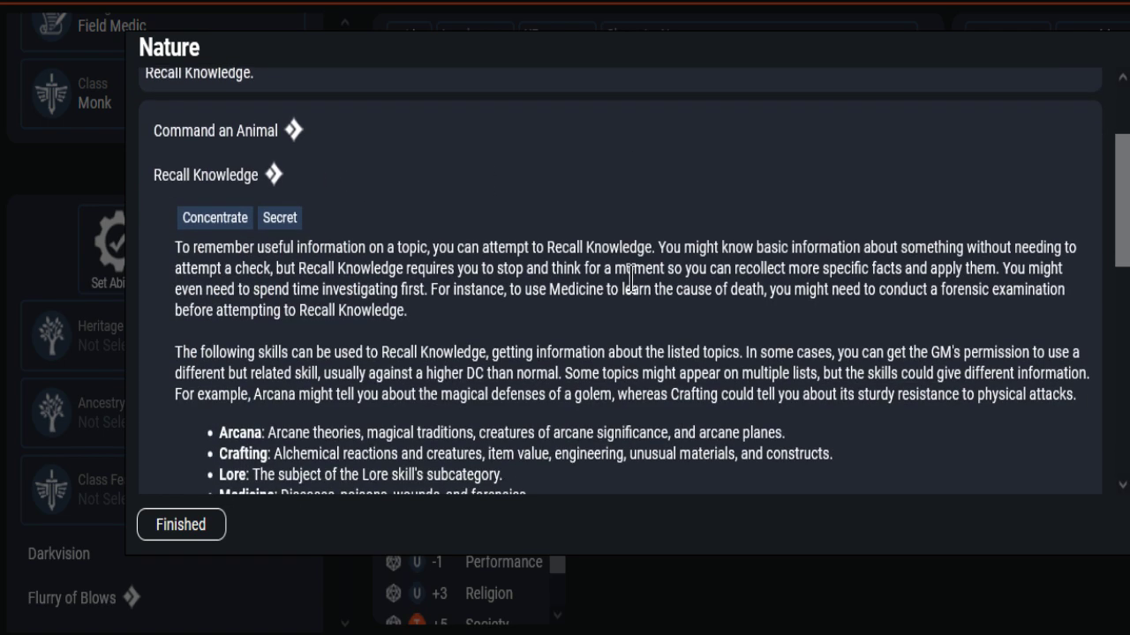
pyautogui.scroll(-6, 630, 280)
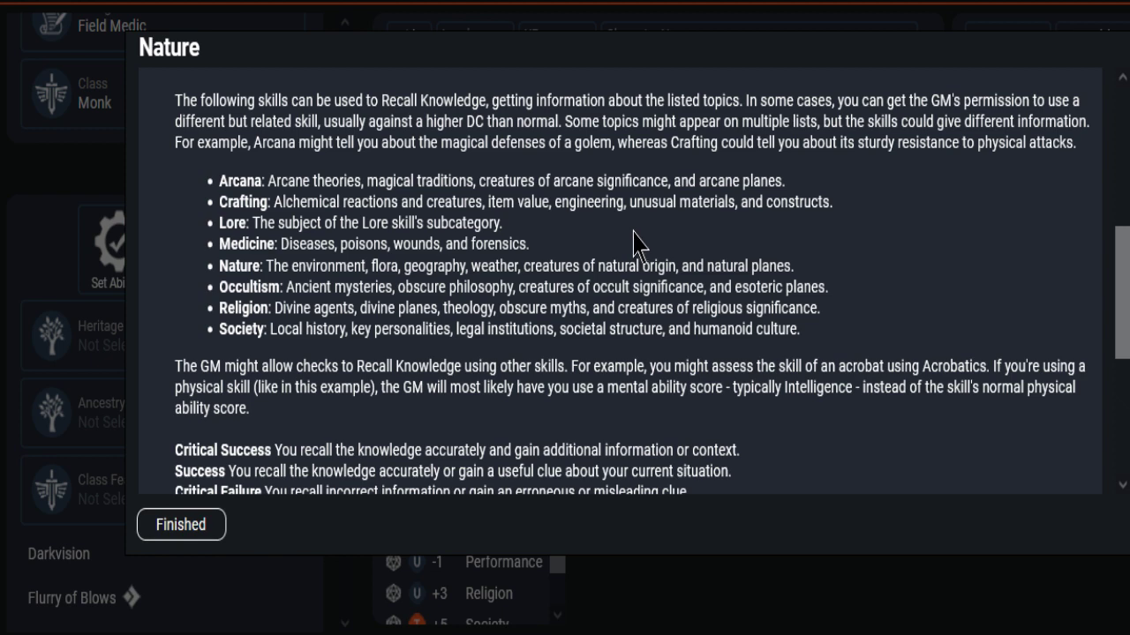
pyautogui.moveTo(532, 245); pyautogui.dragTo(471, 250)
pyautogui.press('Escape')
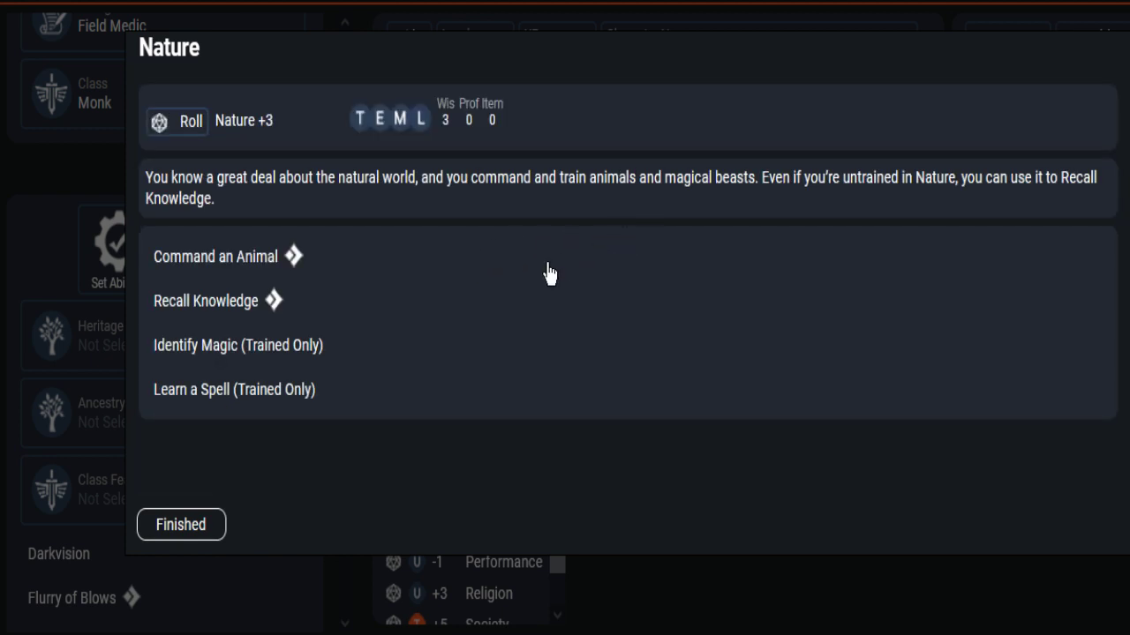
# Reopen Nature's Recall Knowledge entry to compare the topics covered by Medicine, Religion and Society, and close the skill details.
pyautogui.click(259, 296)
pyautogui.scroll(-5, 602, 336)
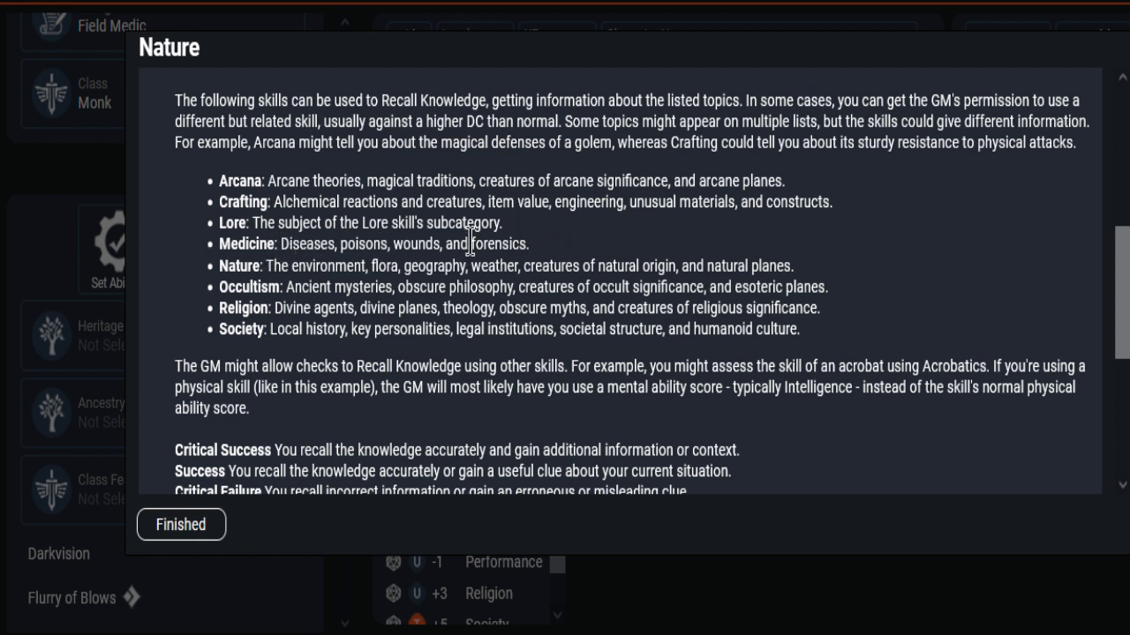
pyautogui.moveTo(470, 242); pyautogui.dragTo(527, 244)
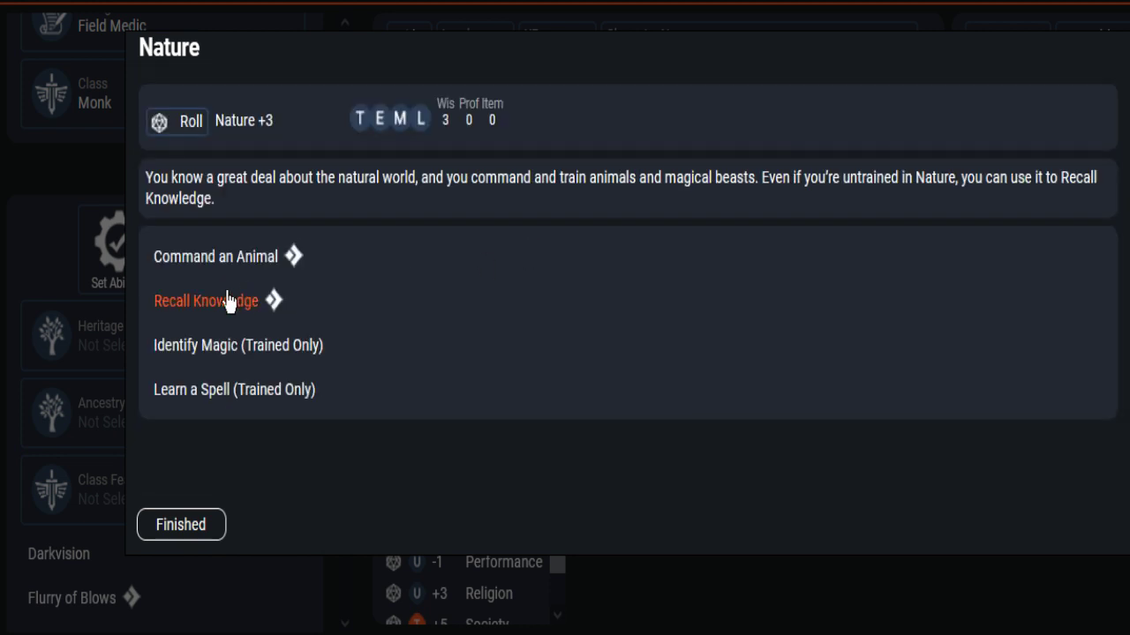
pyautogui.click(227, 298)
pyautogui.scroll(-5, 569, 300)
pyautogui.scroll(2, 569, 300)
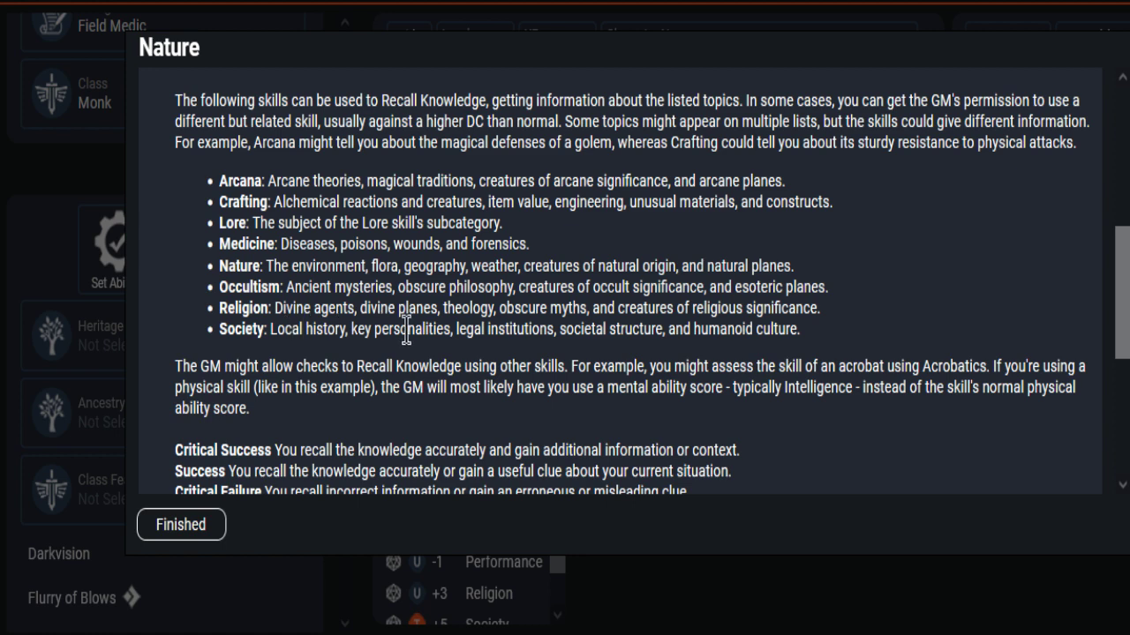
pyautogui.click(169, 527)
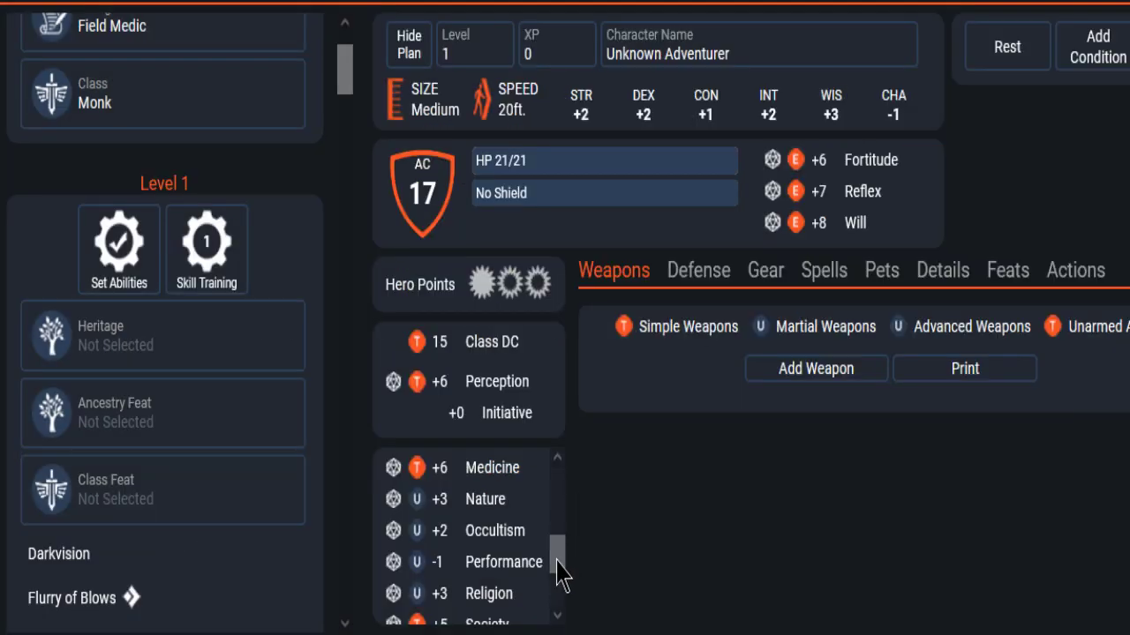
# Open the Society skill details and examine its Subsist action, including the outcomes and sample tasks.
pyautogui.moveTo(557, 573); pyautogui.dragTo(558, 615)
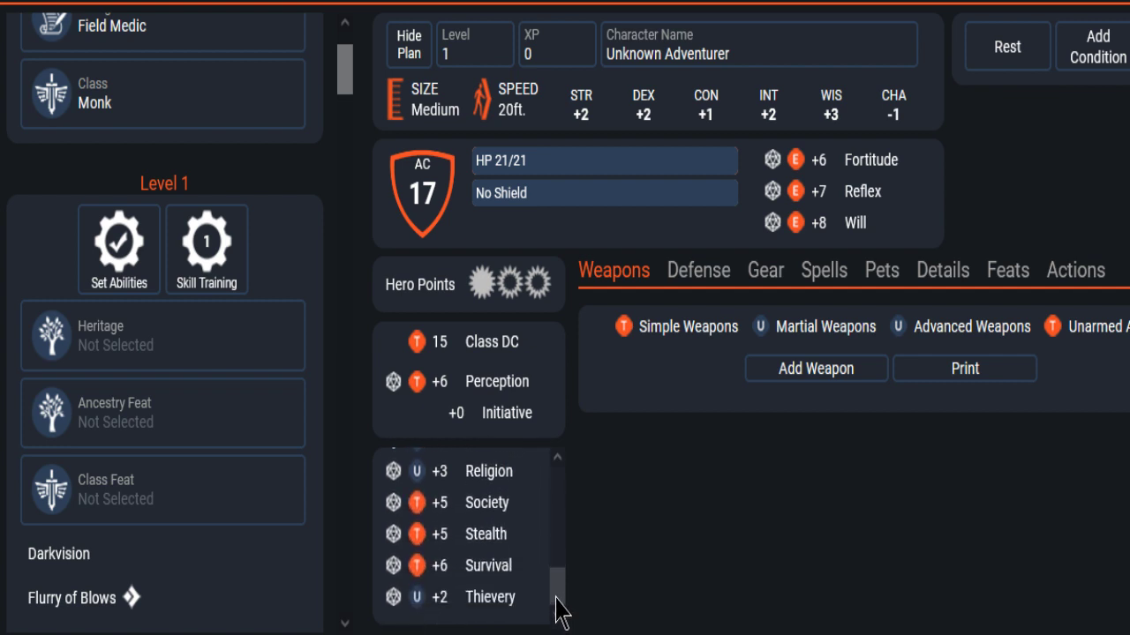
pyautogui.moveTo(558, 607); pyautogui.dragTo(560, 596)
pyautogui.click(486, 536)
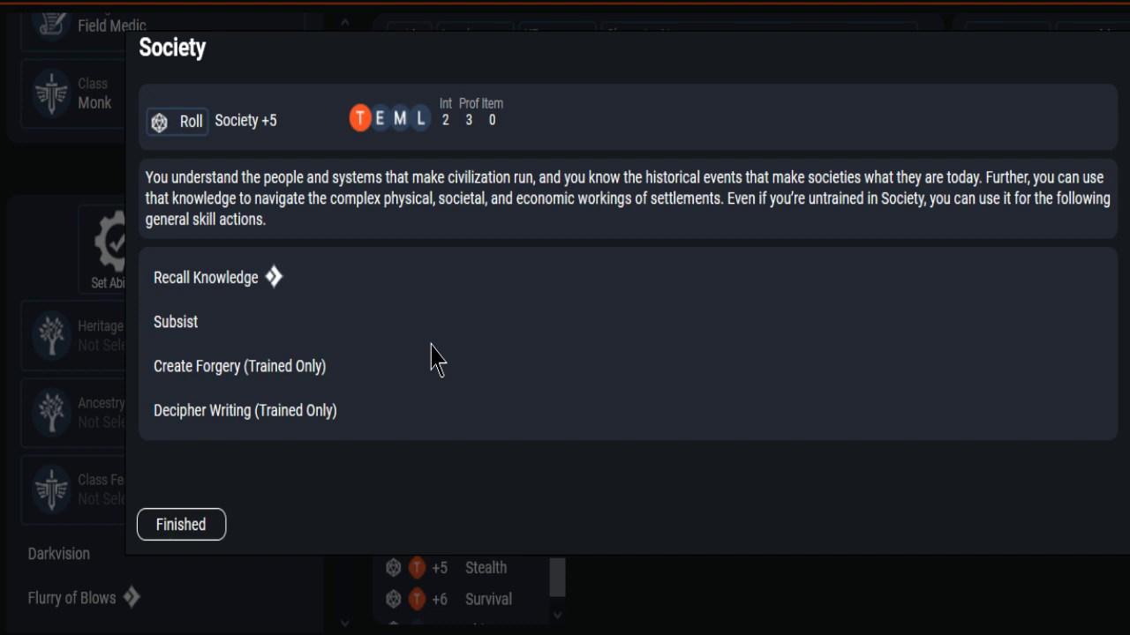
pyautogui.click(176, 327)
pyautogui.scroll(-5, 491, 279)
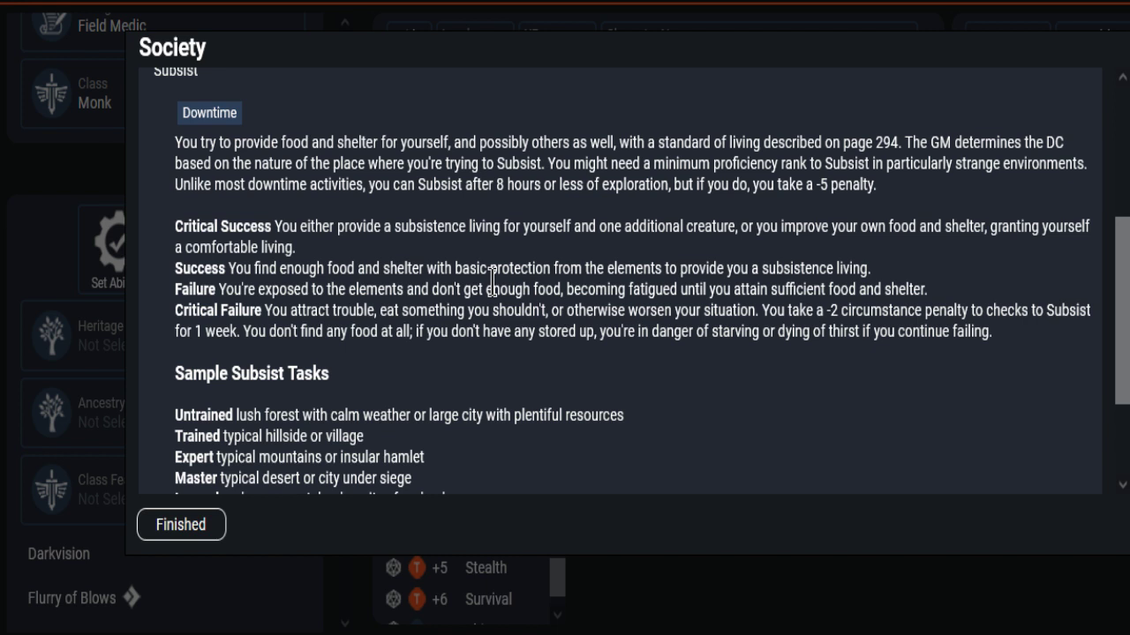
pyautogui.scroll(3, 492, 278)
pyautogui.moveTo(497, 290); pyautogui.dragTo(540, 278)
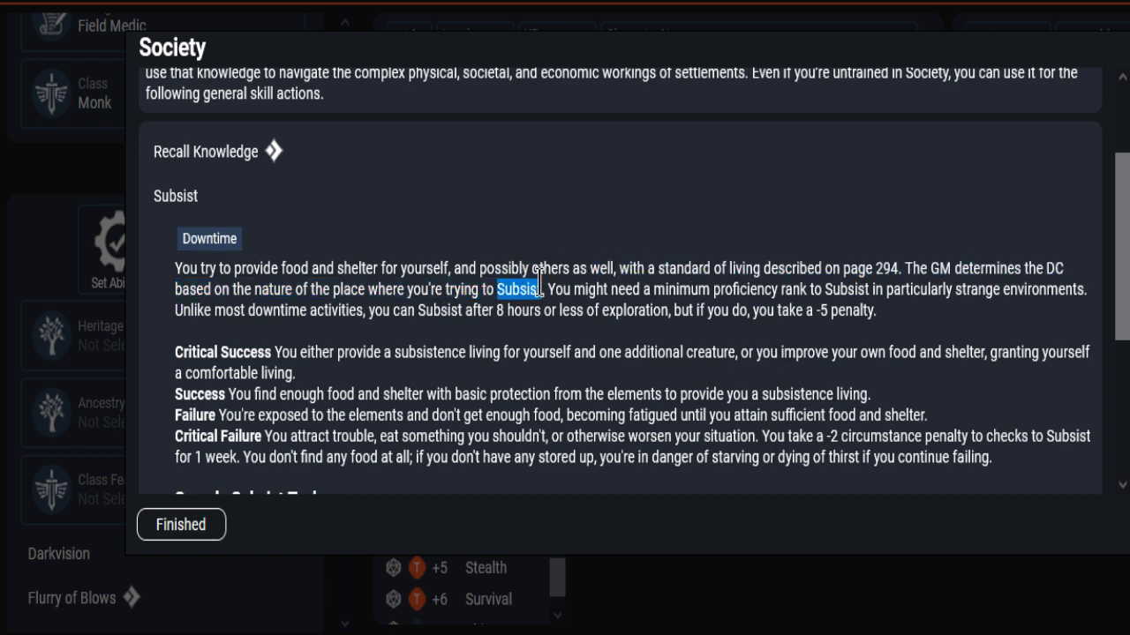
pyautogui.click(540, 282)
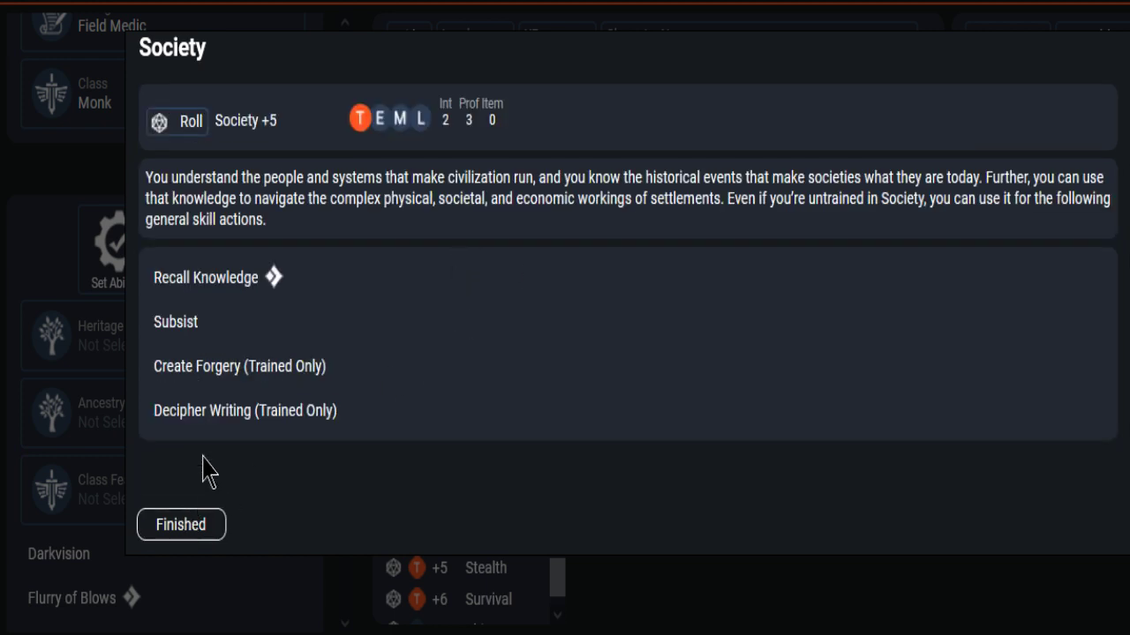
# Examine the trained-only Create Forgery and Decipher Writing actions of Society, and close the skill details.
pyautogui.click(221, 367)
pyautogui.scroll(-5, 644, 315)
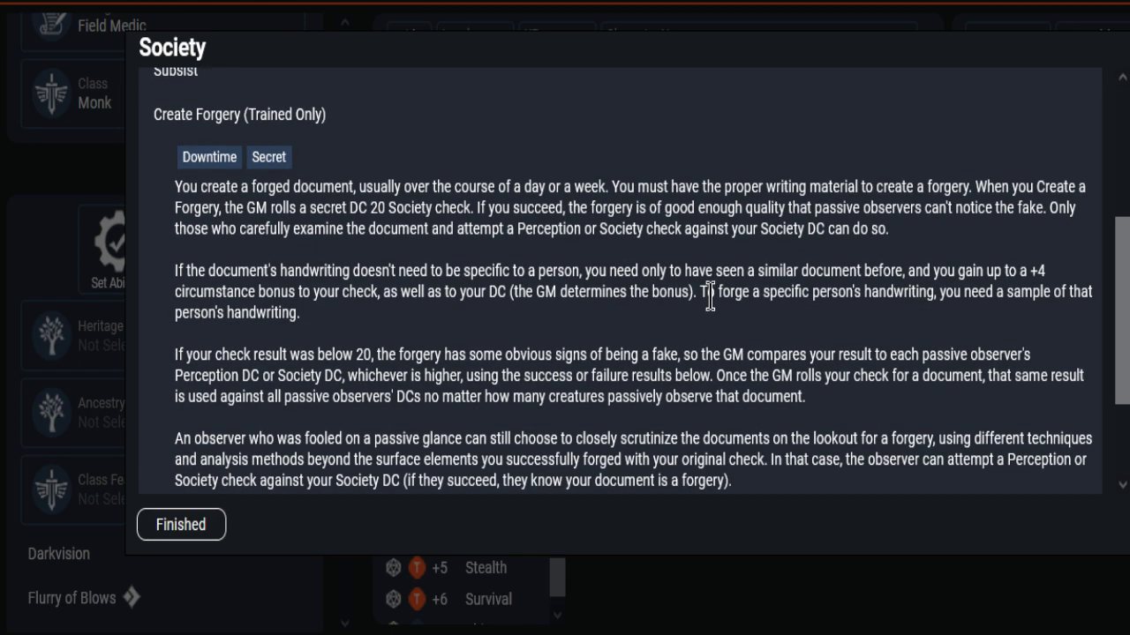
pyautogui.scroll(5, 697, 305)
pyautogui.click(245, 368)
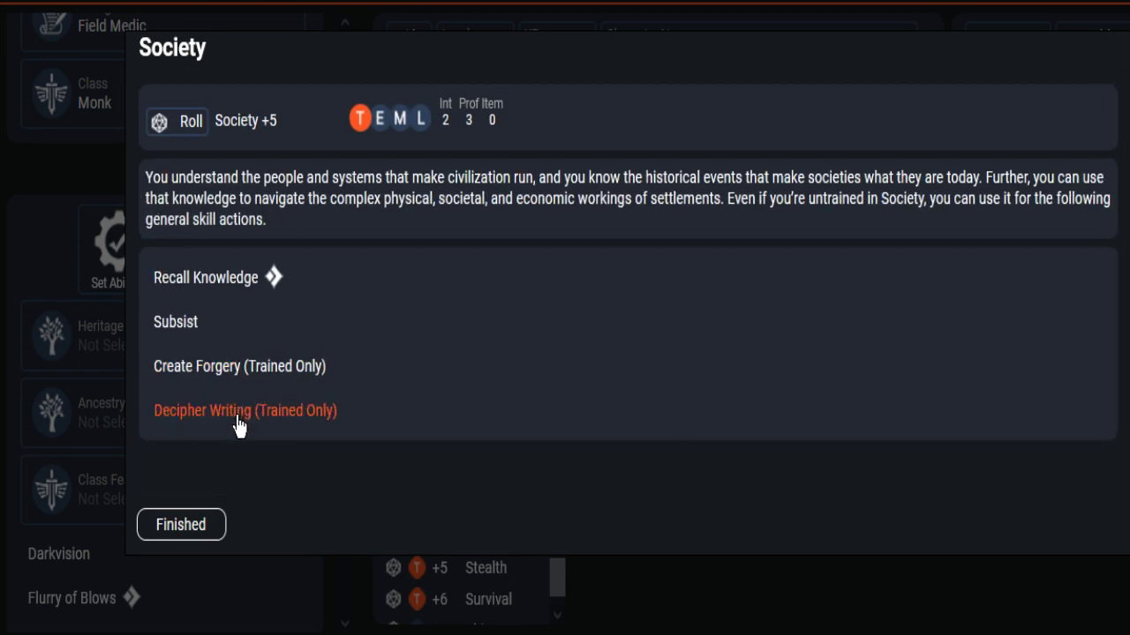
pyautogui.click(236, 413)
pyautogui.scroll(-5, 605, 349)
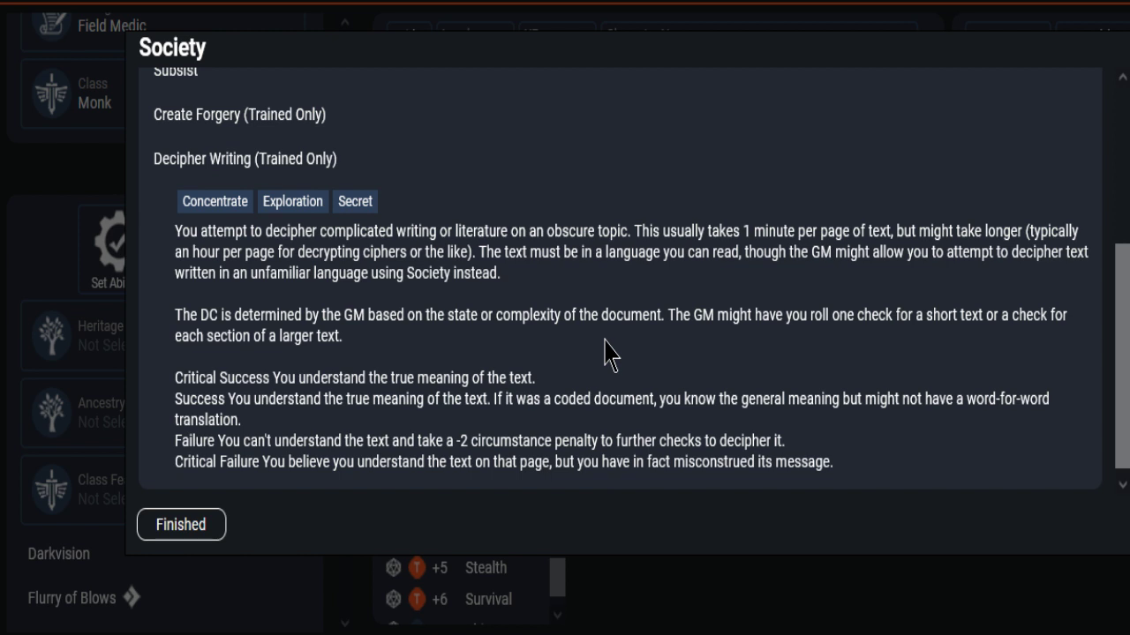
pyautogui.click(181, 525)
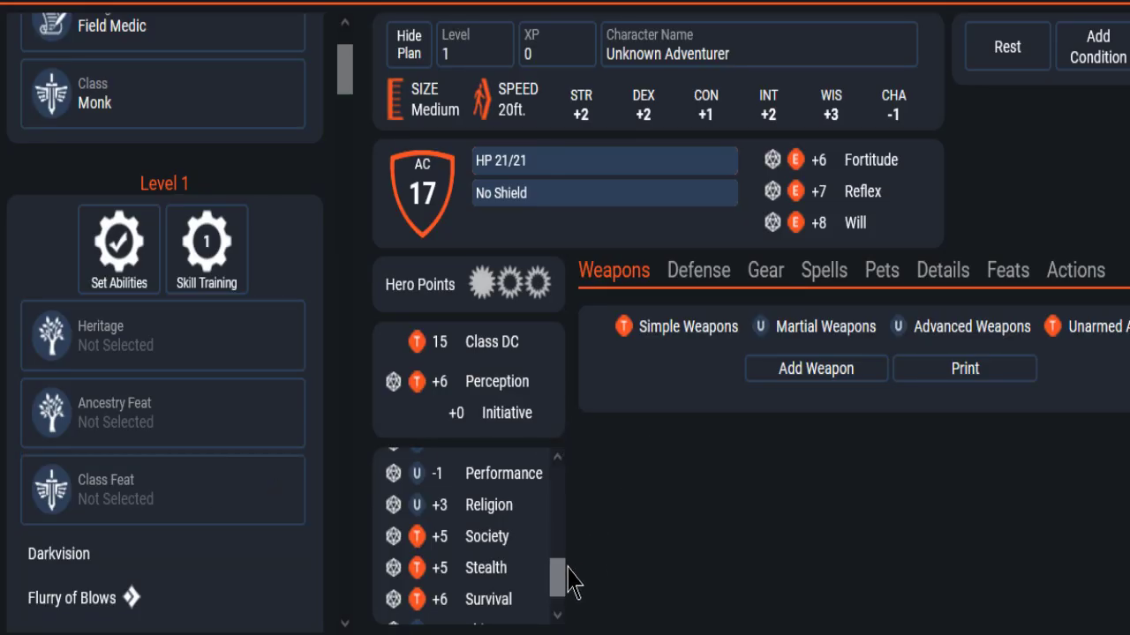
# Examine the trained-only Track action of Survival, including its outcomes and sample tasks, and close the skill details.
pyautogui.scroll(-1, 558, 582)
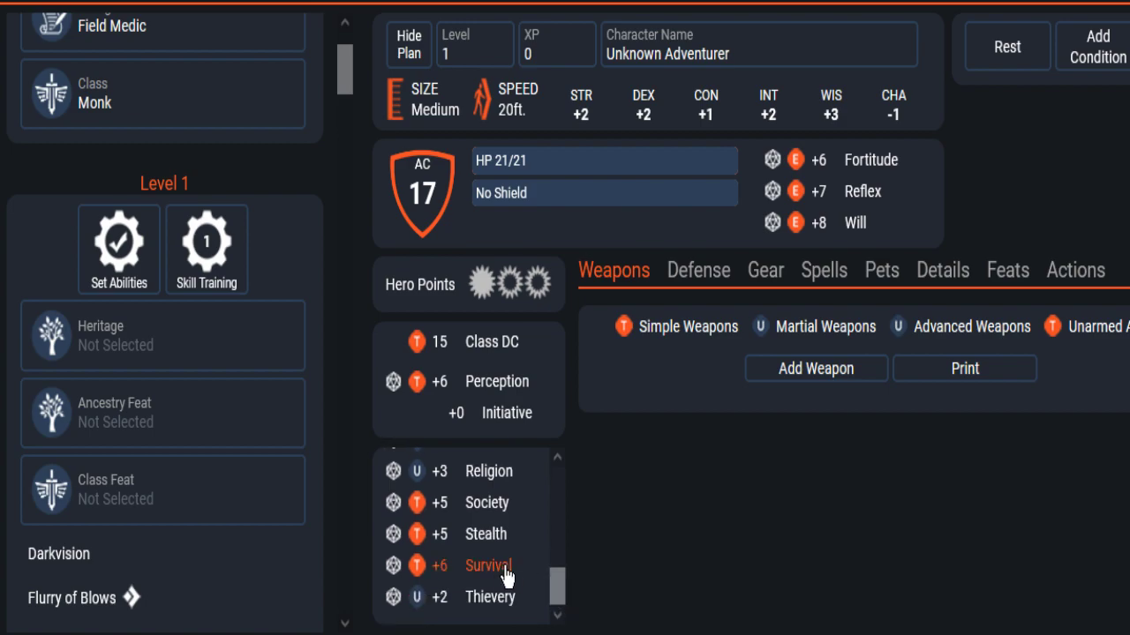
pyautogui.click(488, 566)
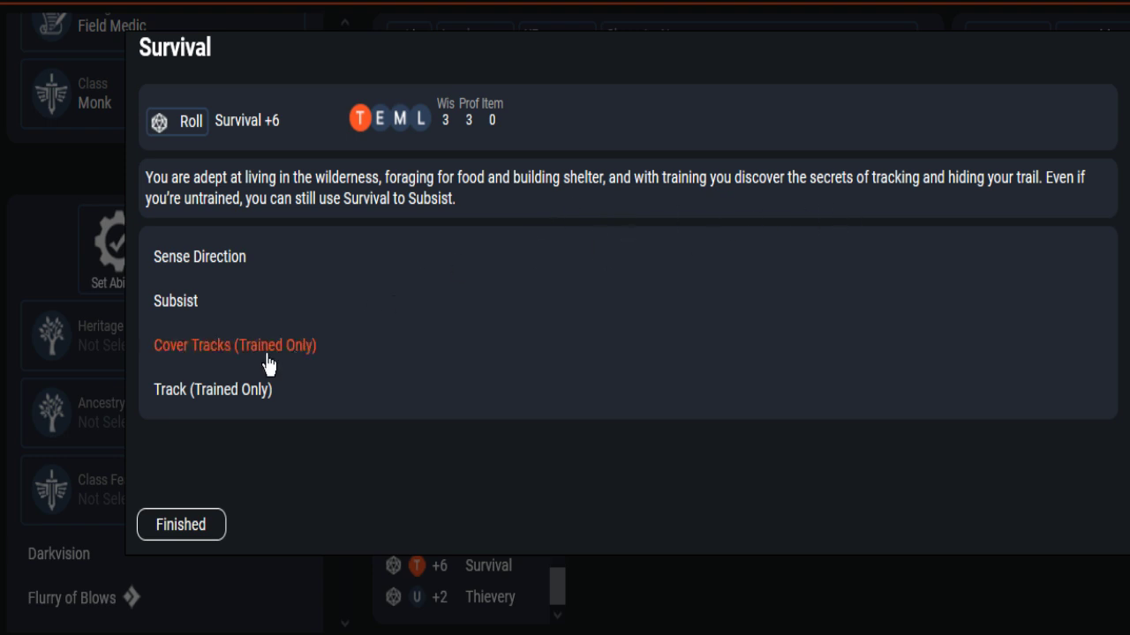
pyautogui.click(196, 397)
pyautogui.scroll(-3, 607, 317)
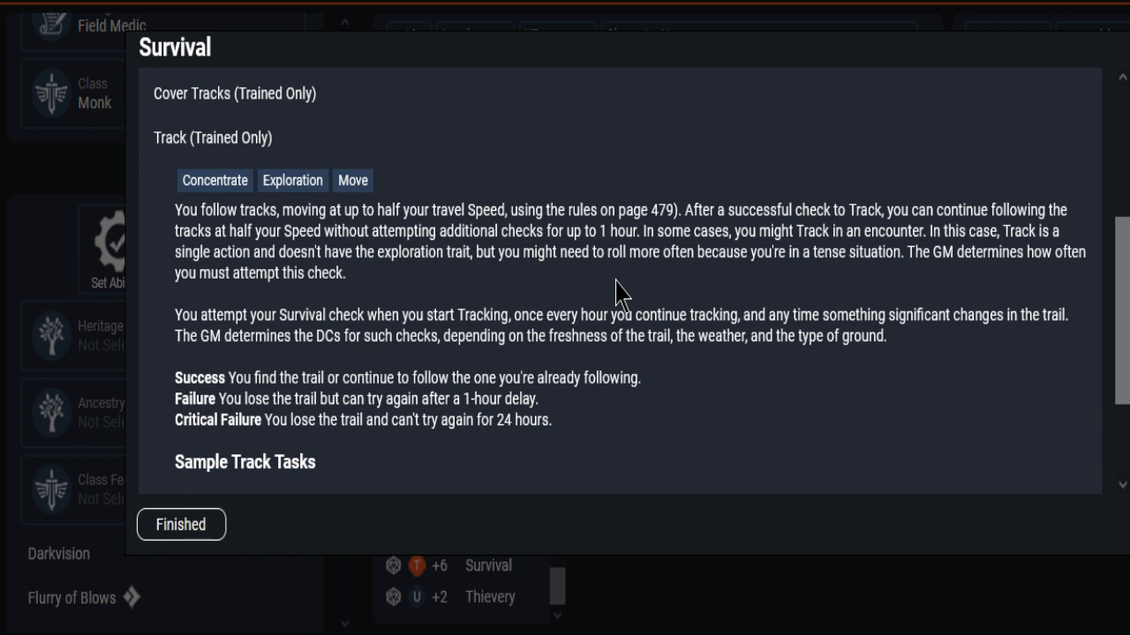
pyautogui.scroll(-2, 616, 282)
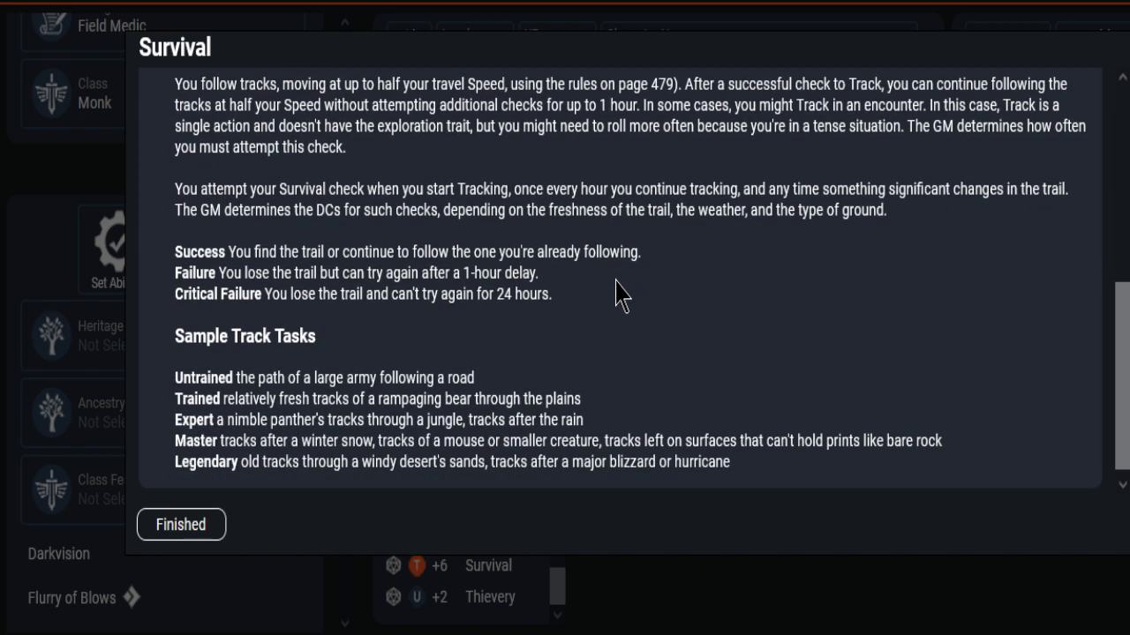
pyautogui.scroll(6, 614, 295)
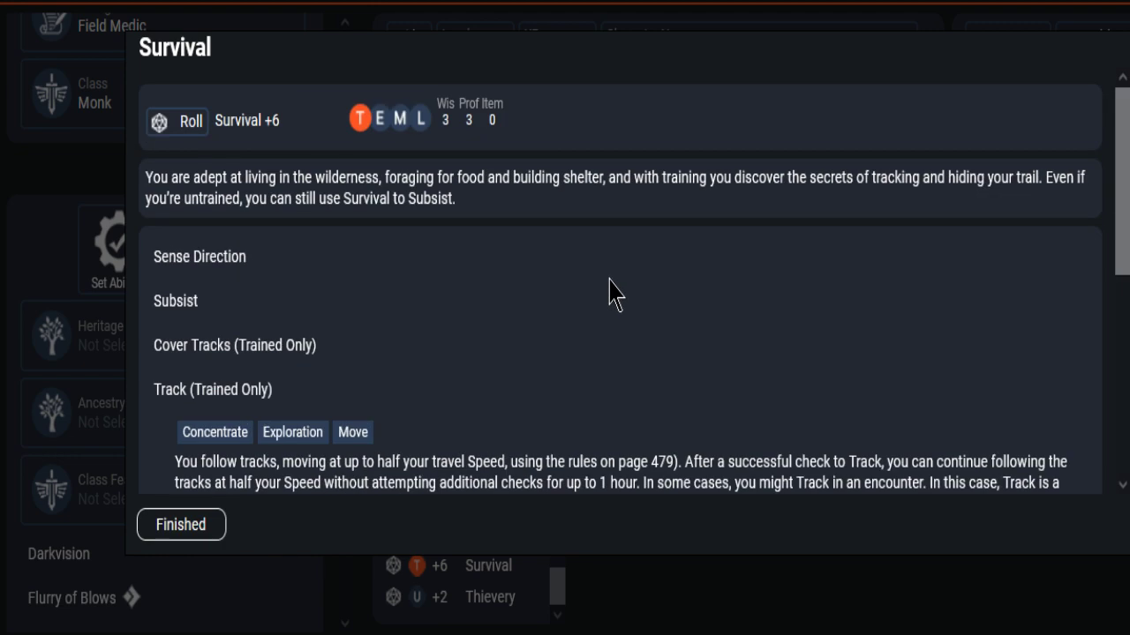
pyautogui.click(195, 526)
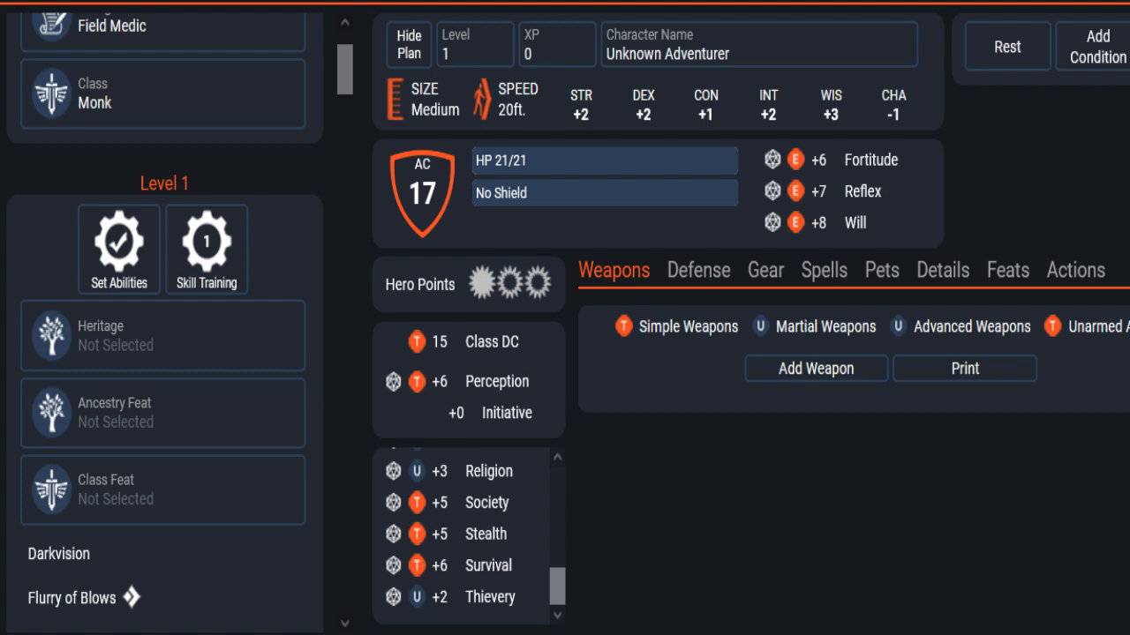
# Review the full skill training list for candidates for the remaining selection, and close it without choosing a skill.
pyautogui.click(226, 279)
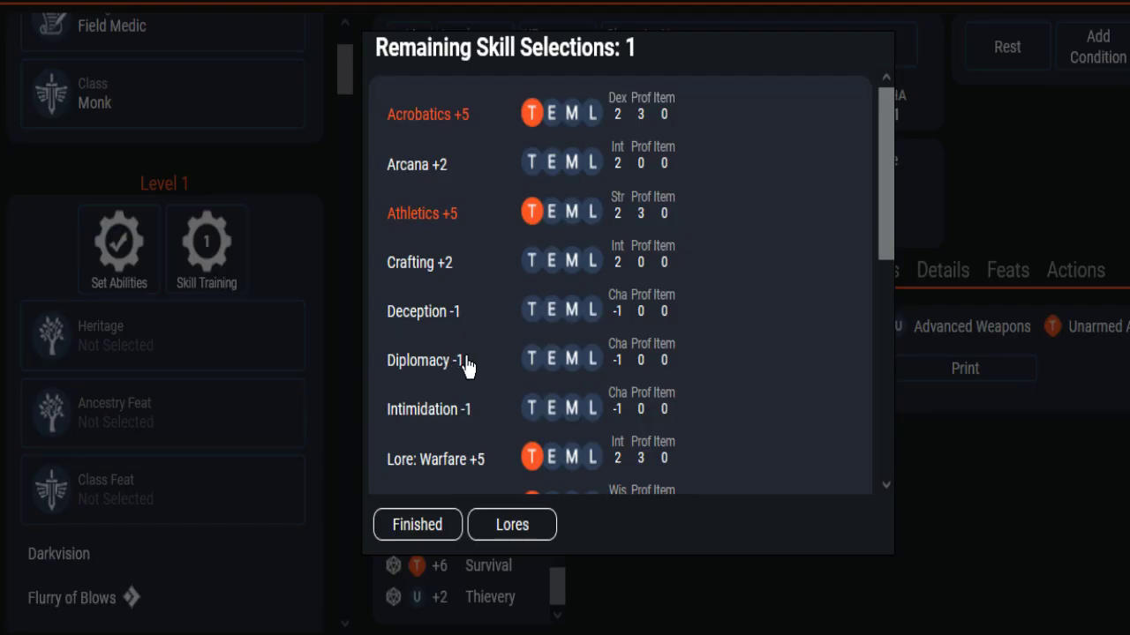
pyautogui.scroll(-5, 486, 280)
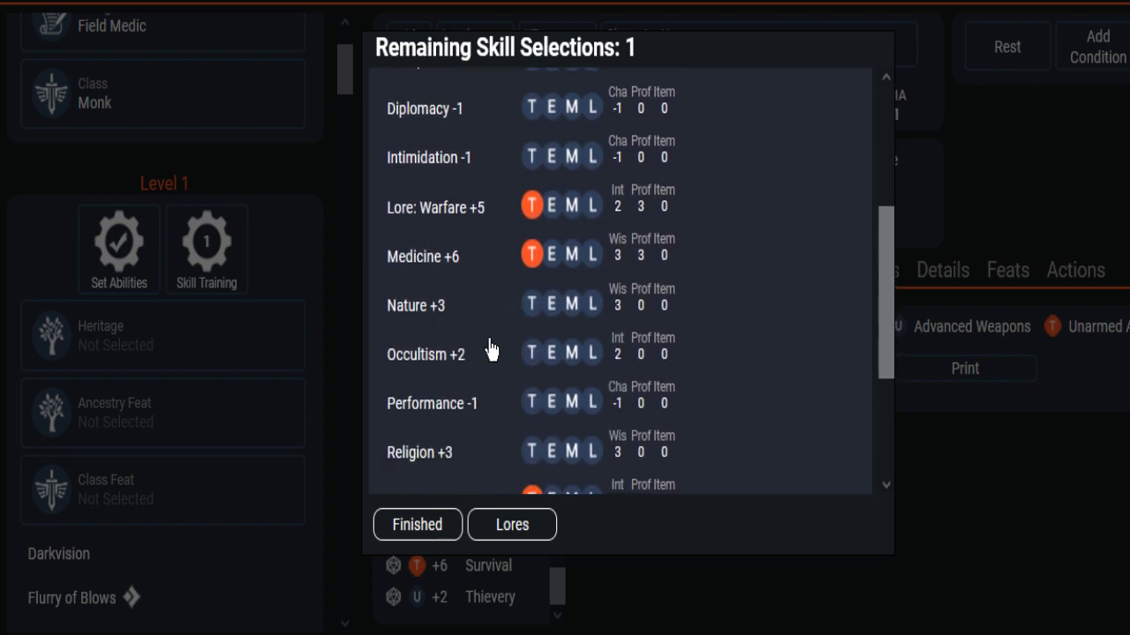
pyautogui.scroll(-3, 491, 351)
pyautogui.scroll(-2, 491, 351)
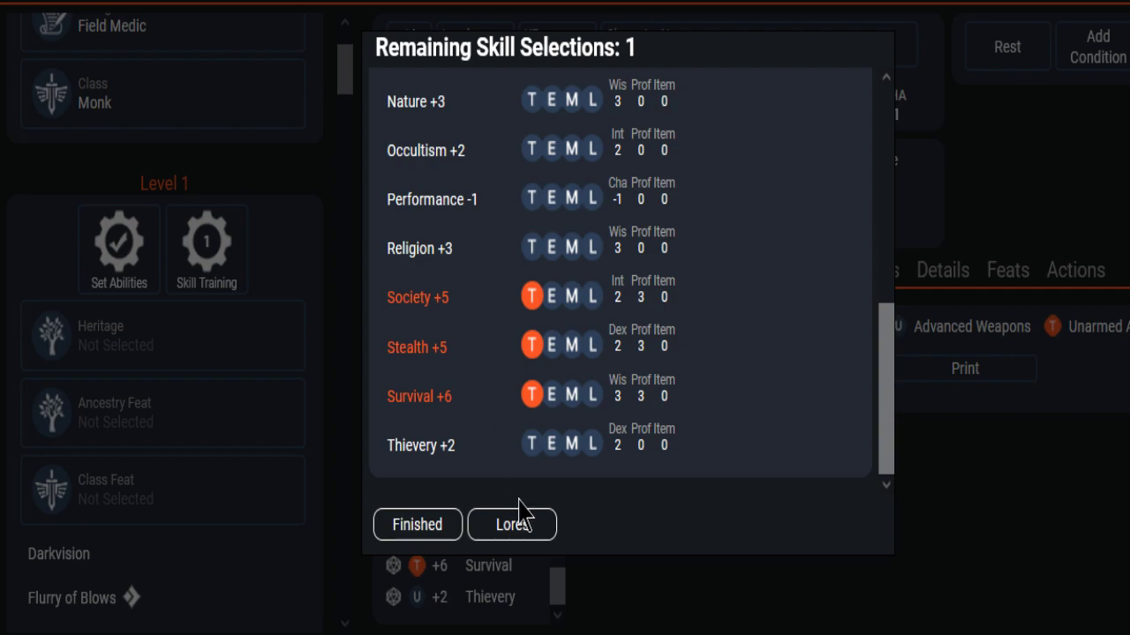
pyautogui.click(416, 524)
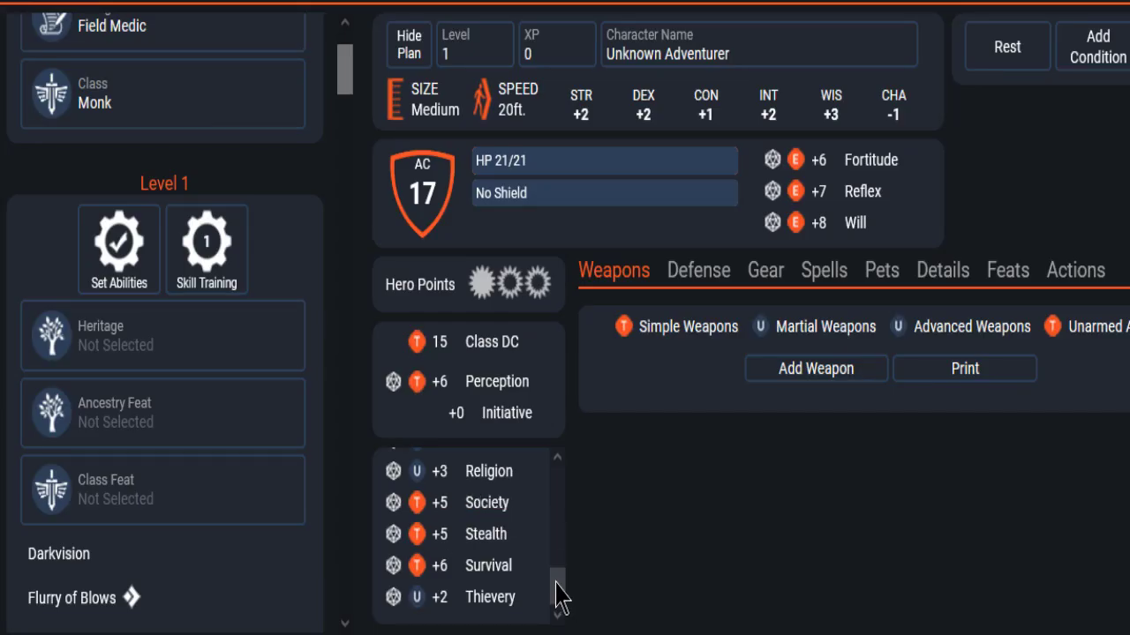
# Open the Performance skill details, examine the trained-only Staging a Performance action, and close the details.
pyautogui.moveTo(558, 598); pyautogui.dragTo(558, 561)
pyautogui.click(510, 531)
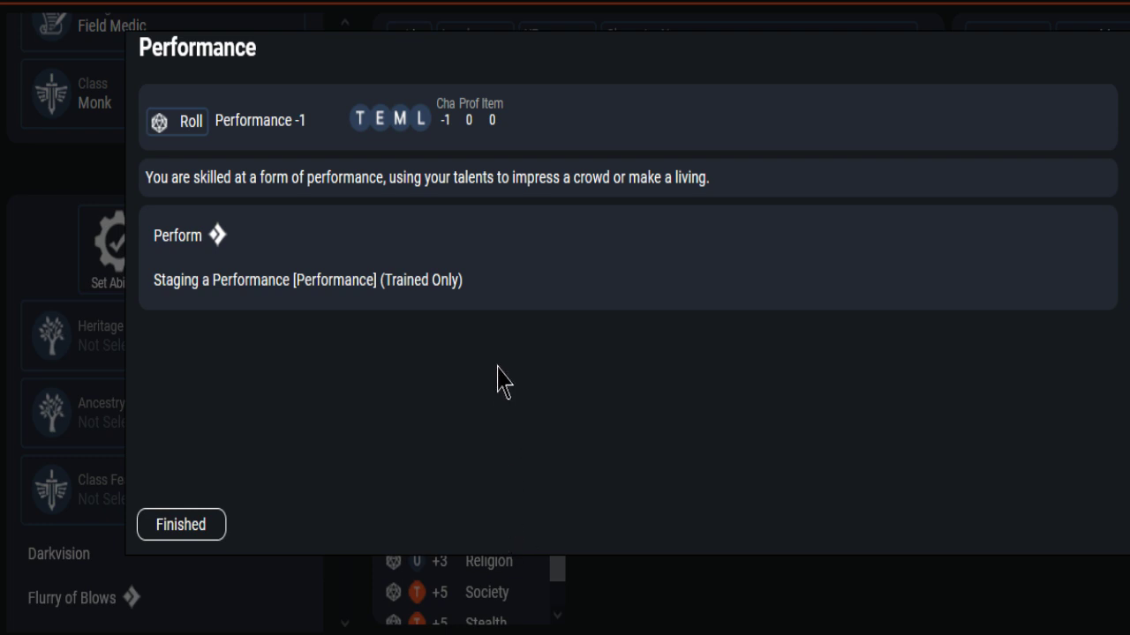
pyautogui.click(363, 283)
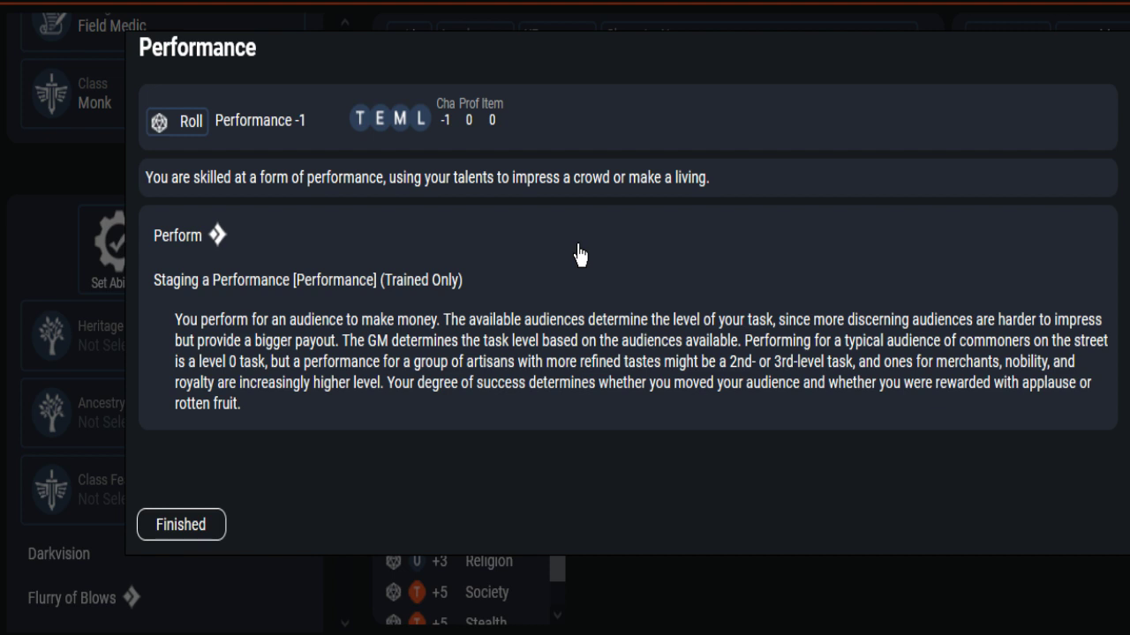
pyautogui.click(182, 525)
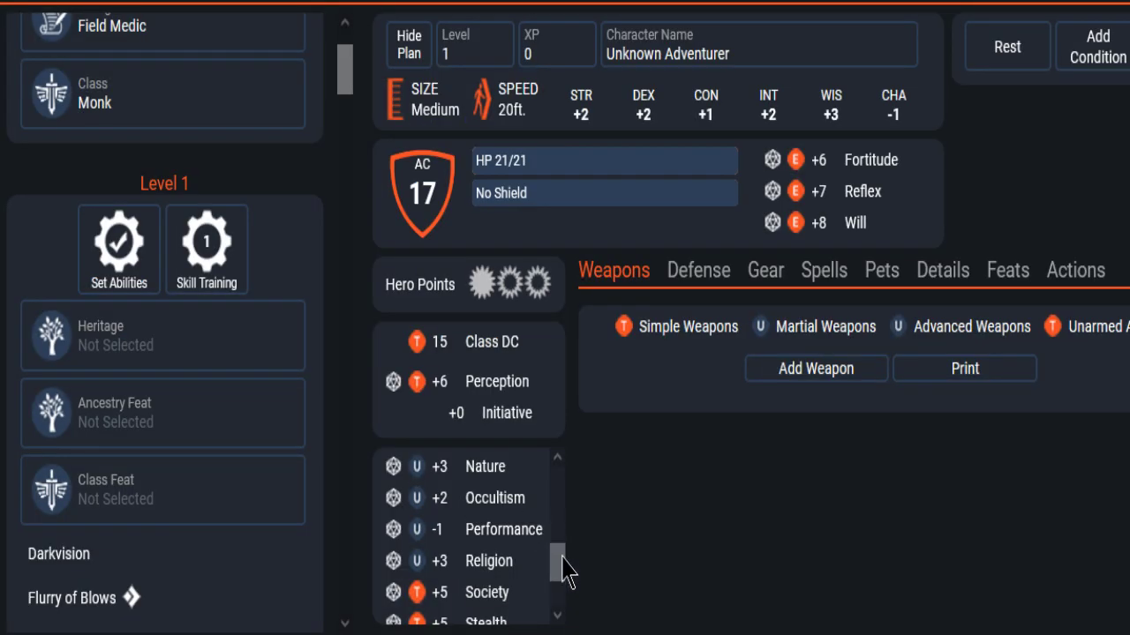
# Examine the Religion skill's actions, including the trained-only Identify Magic description, and close the skill details.
pyautogui.scroll(-1, 558, 583)
pyautogui.scroll(-2, 559, 587)
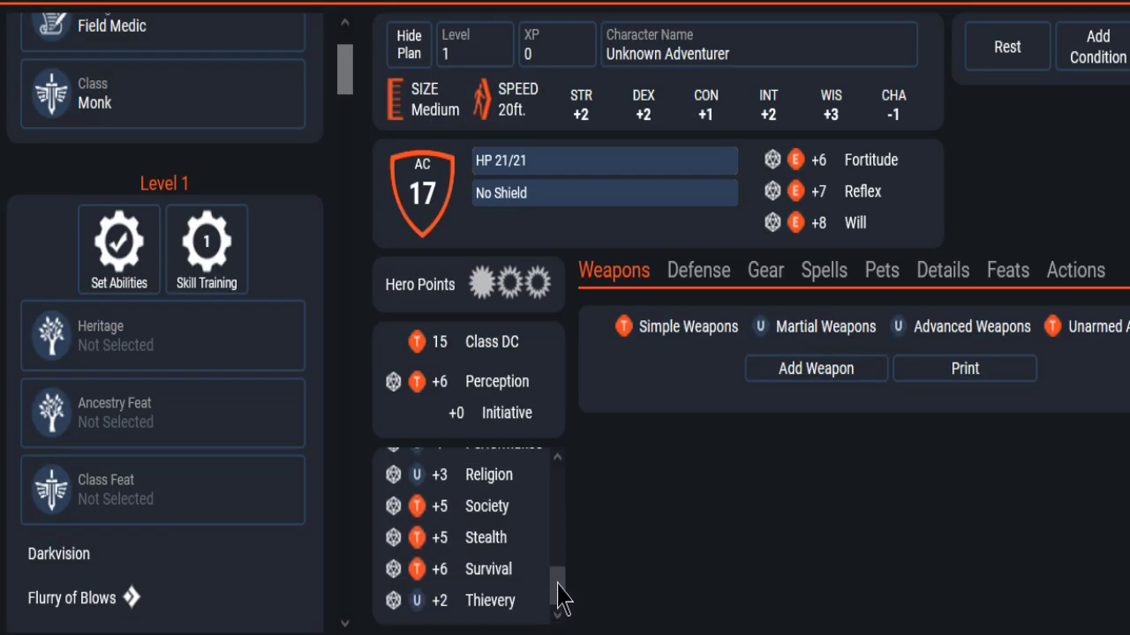
pyautogui.scroll(2, 559, 588)
pyautogui.click(486, 513)
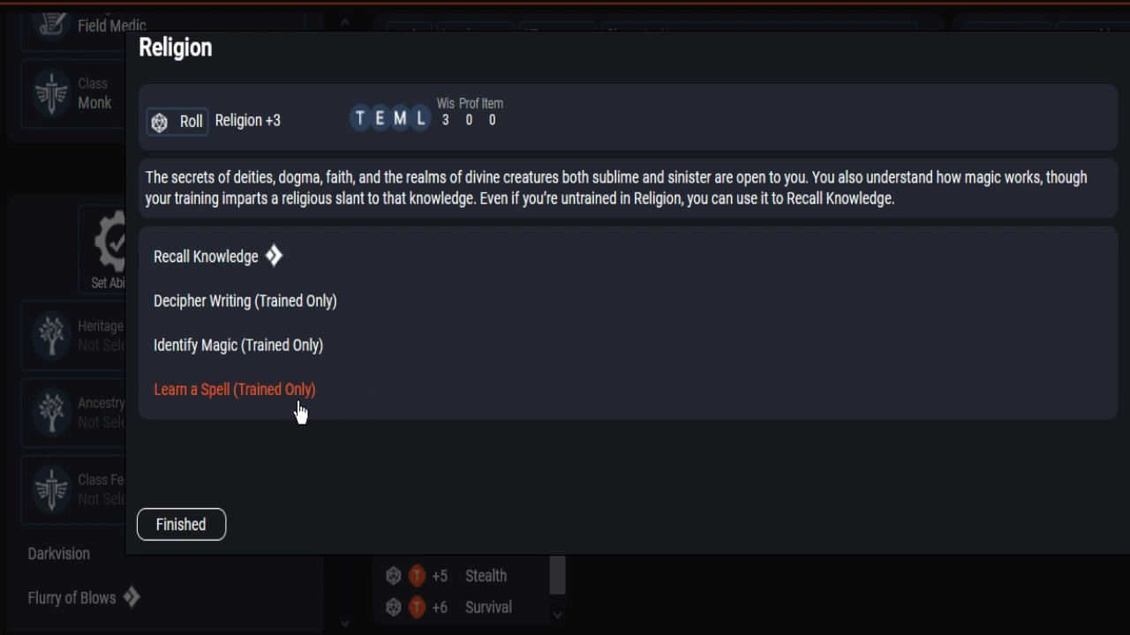
pyautogui.click(272, 340)
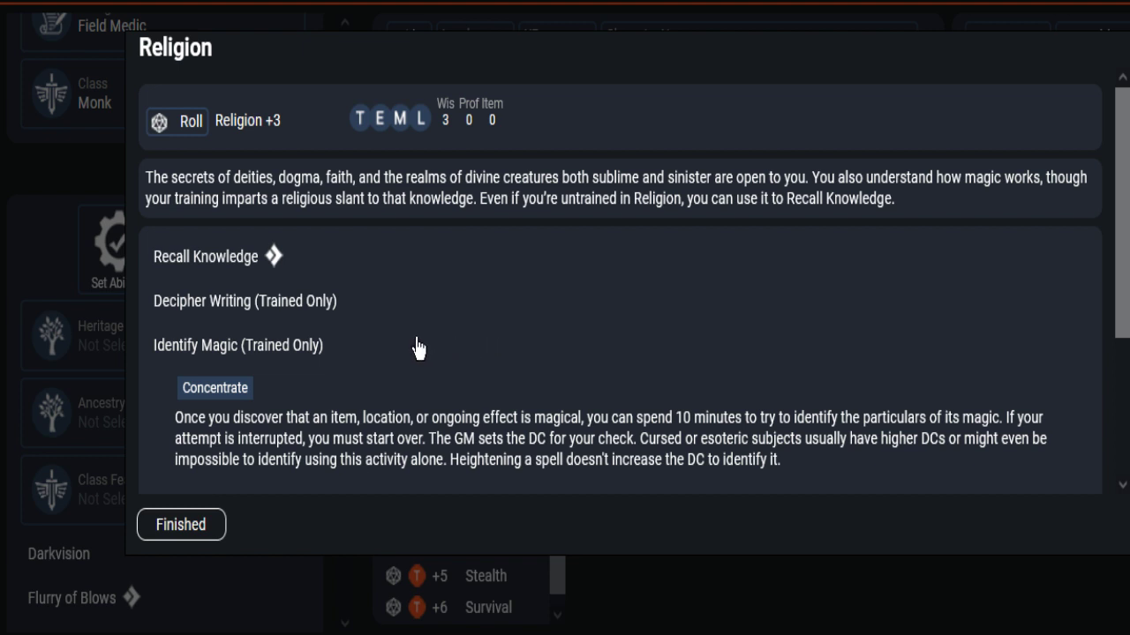
pyautogui.click(281, 347)
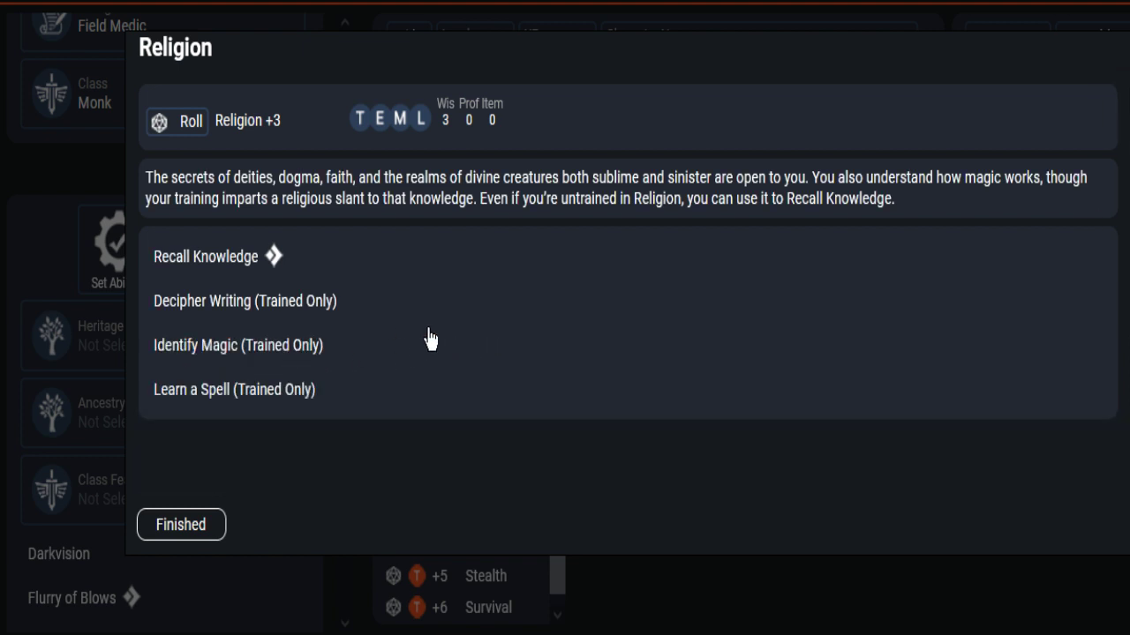
pyautogui.click(181, 525)
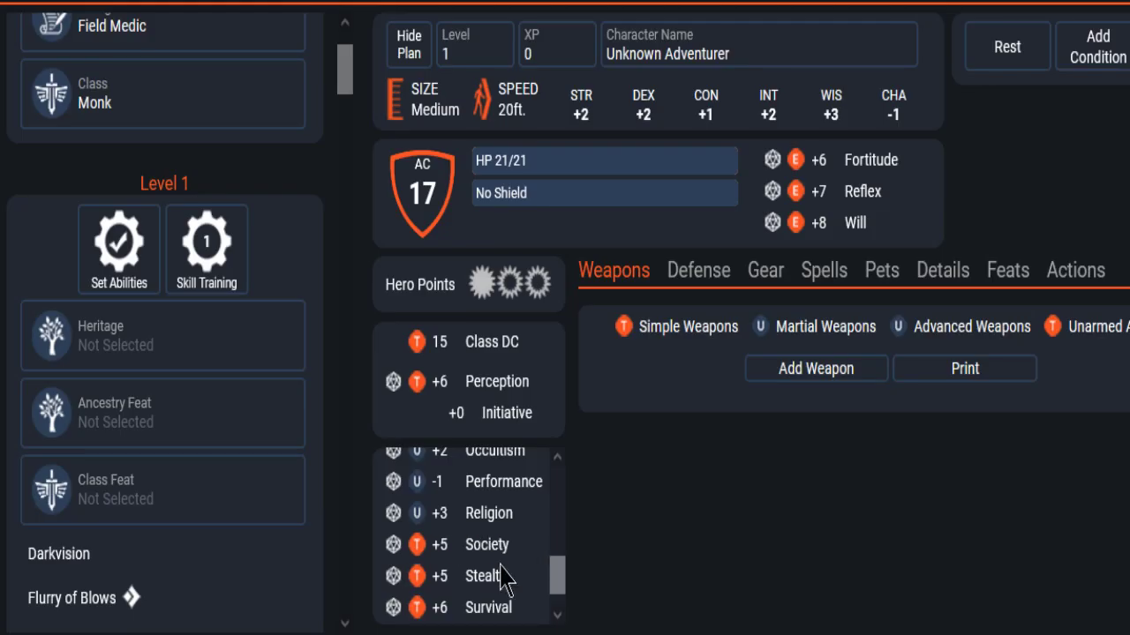
pyautogui.click(501, 528)
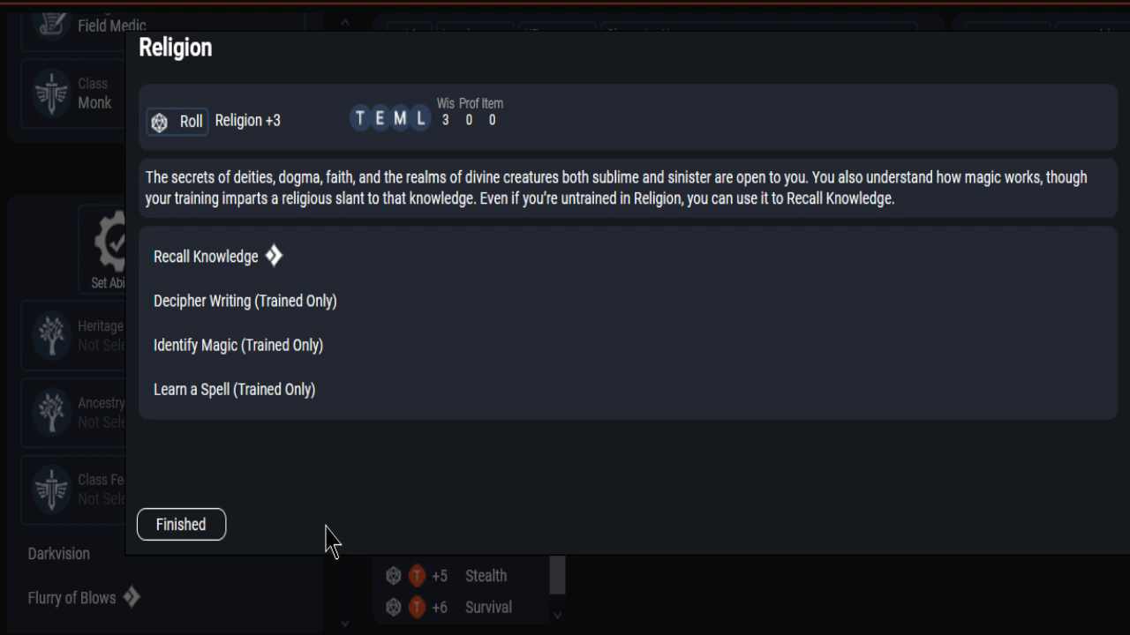
pyautogui.click(173, 526)
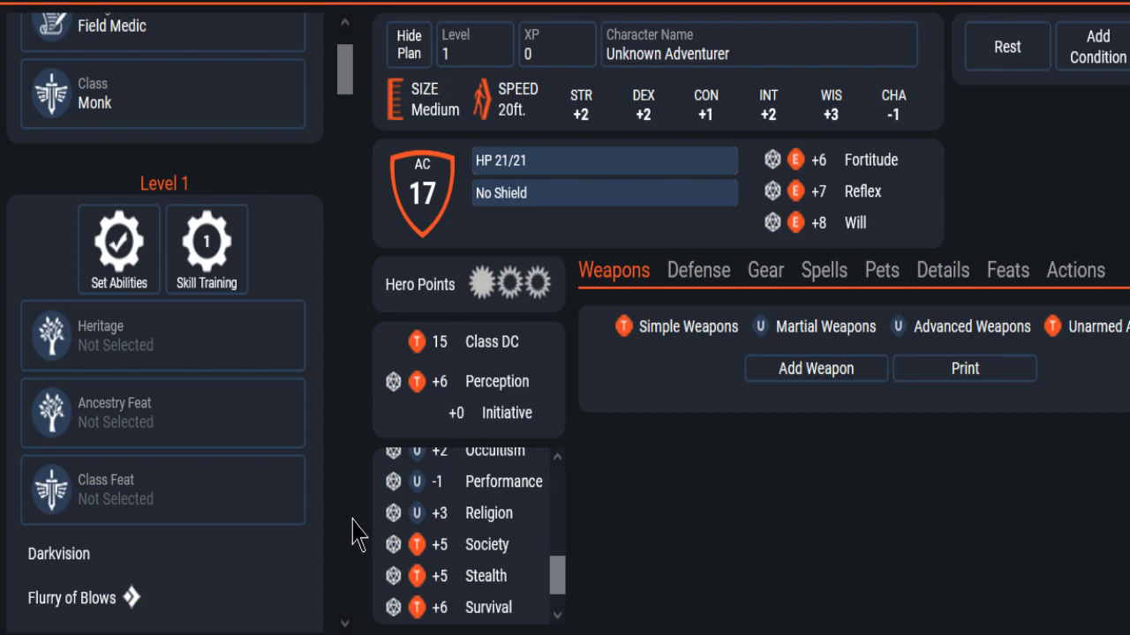
# Compare trained and untrained skills across the whole skill training list, and close it without making a selection.
pyautogui.click(210, 256)
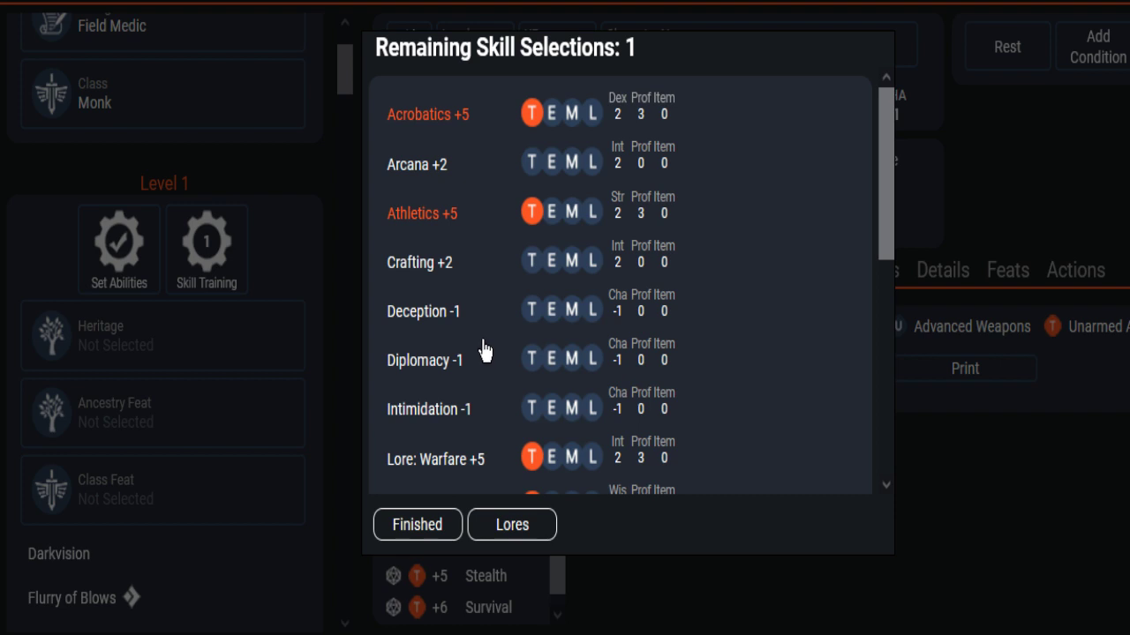
pyautogui.scroll(-3, 484, 352)
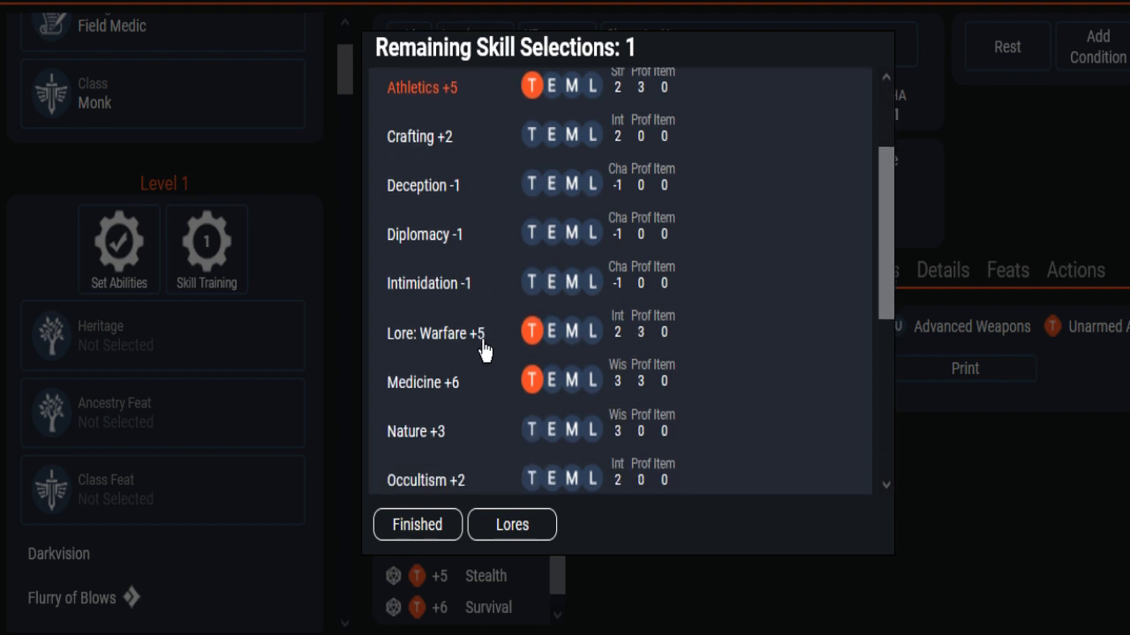
pyautogui.scroll(-3, 484, 351)
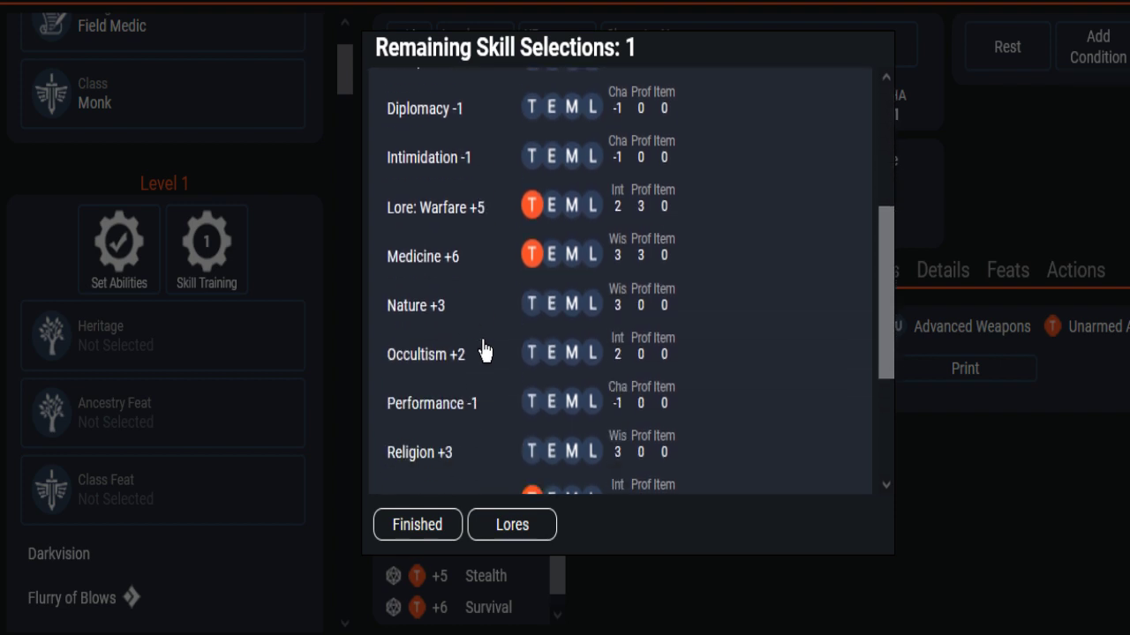
pyautogui.moveTo(887, 315); pyautogui.dragTo(887, 381)
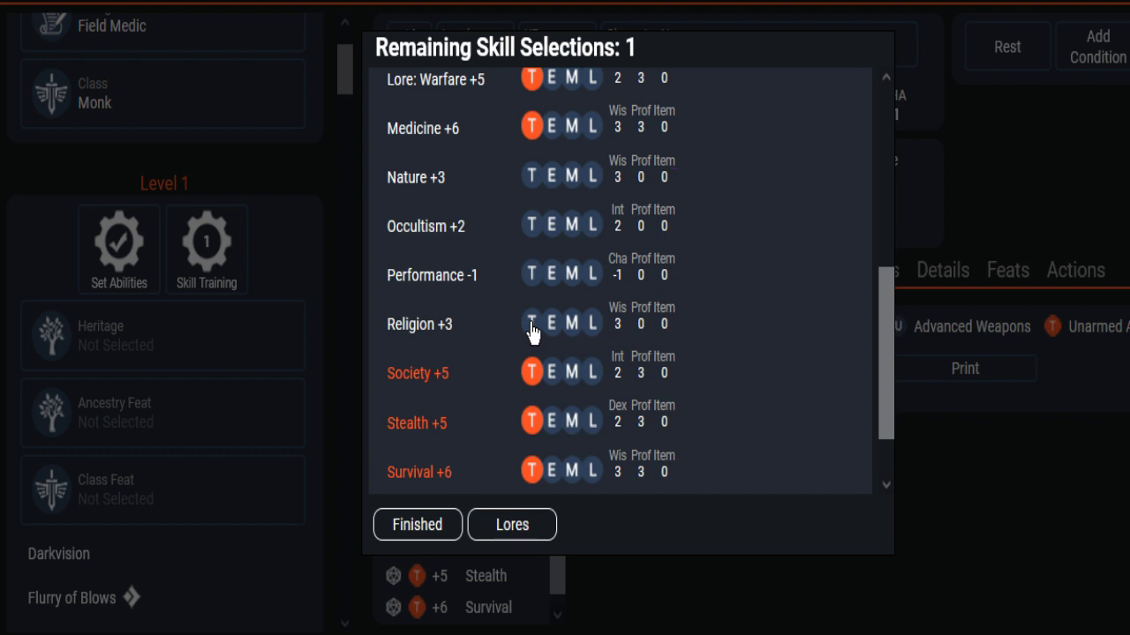
pyautogui.moveTo(888, 383); pyautogui.dragTo(897, 167)
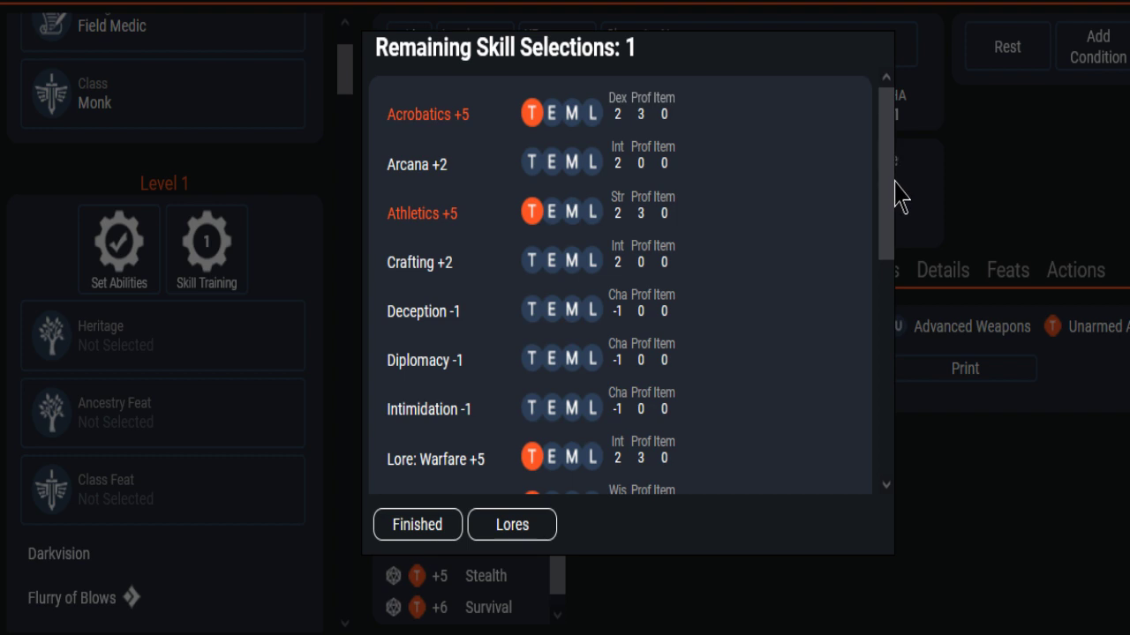
pyautogui.moveTo(892, 196); pyautogui.dragTo(889, 266)
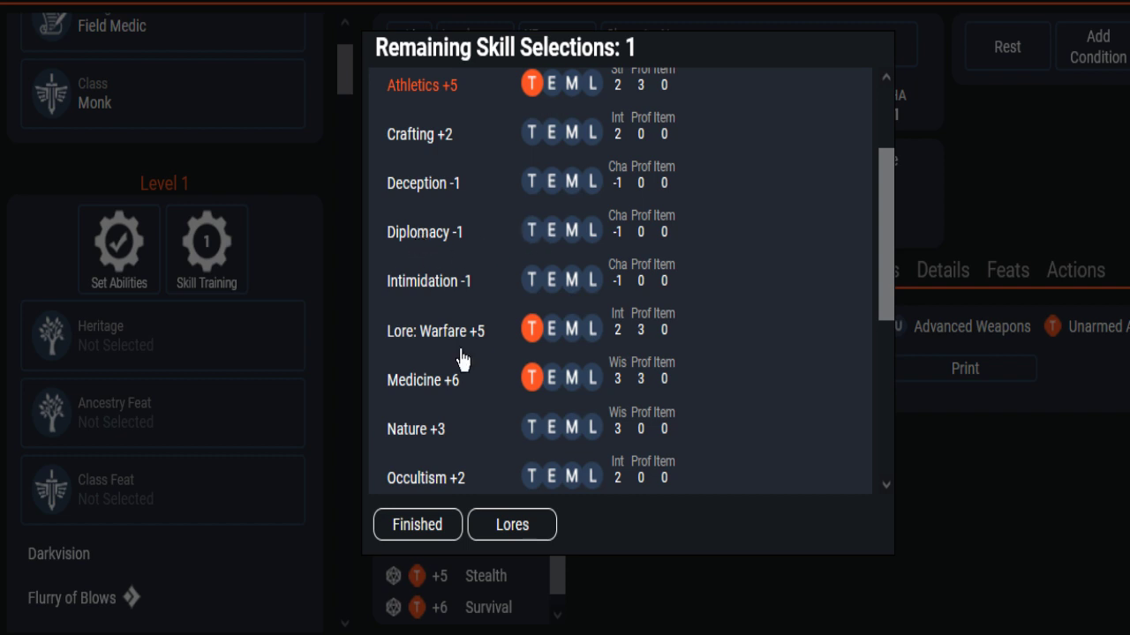
pyautogui.click(418, 525)
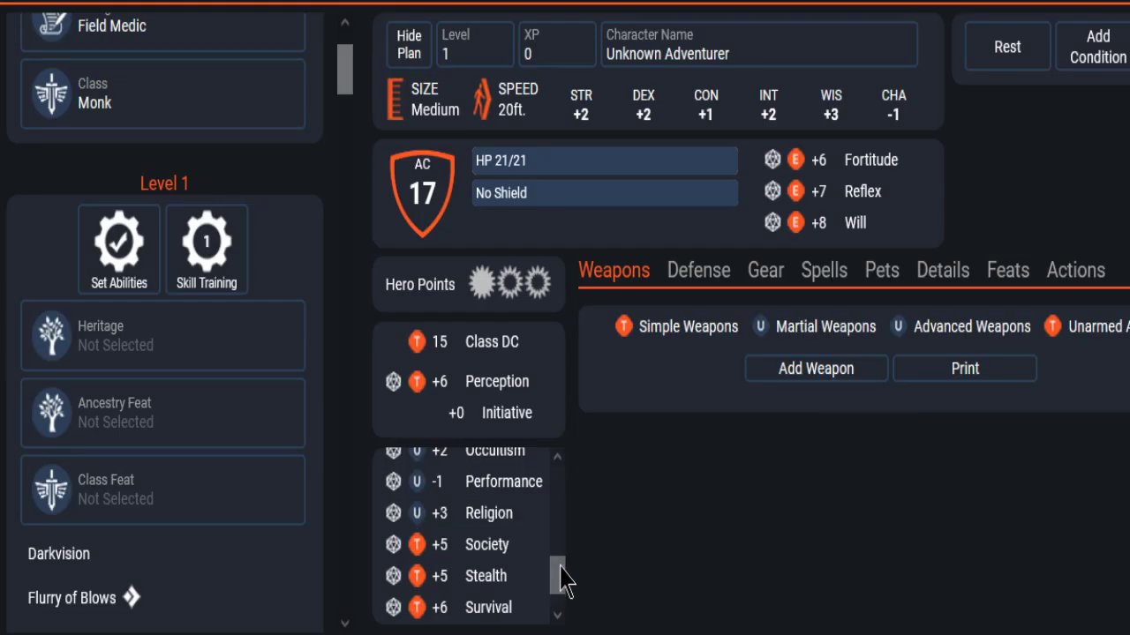
# Open the Diplomacy skill details to view its available actions, and close them.
pyautogui.moveTo(559, 583); pyautogui.dragTo(558, 522)
pyautogui.click(506, 528)
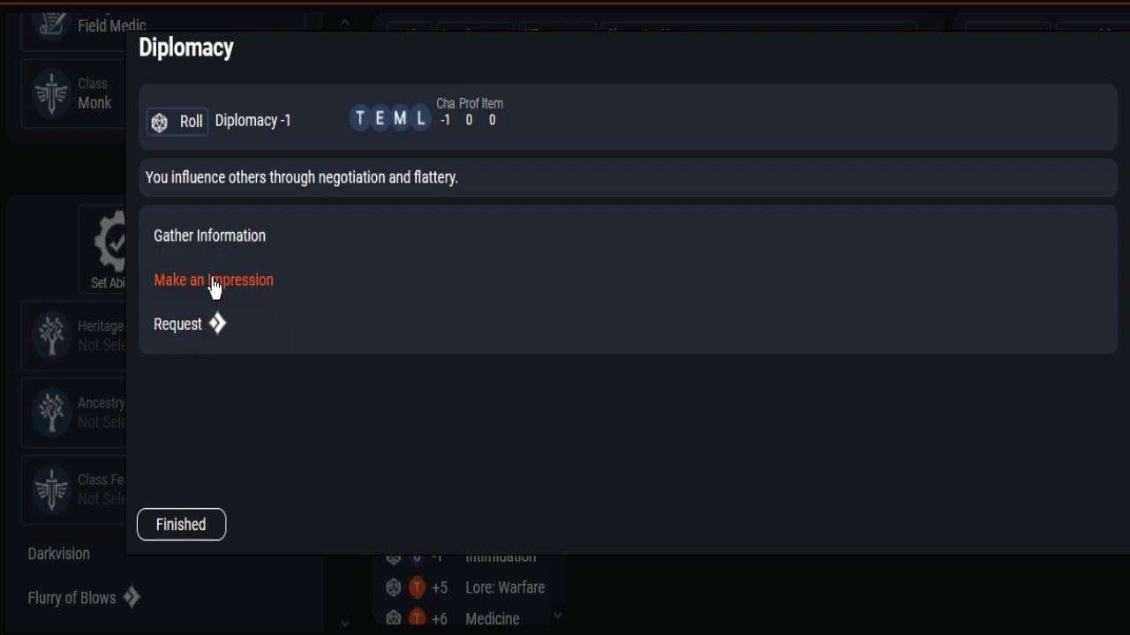
pyautogui.click(182, 527)
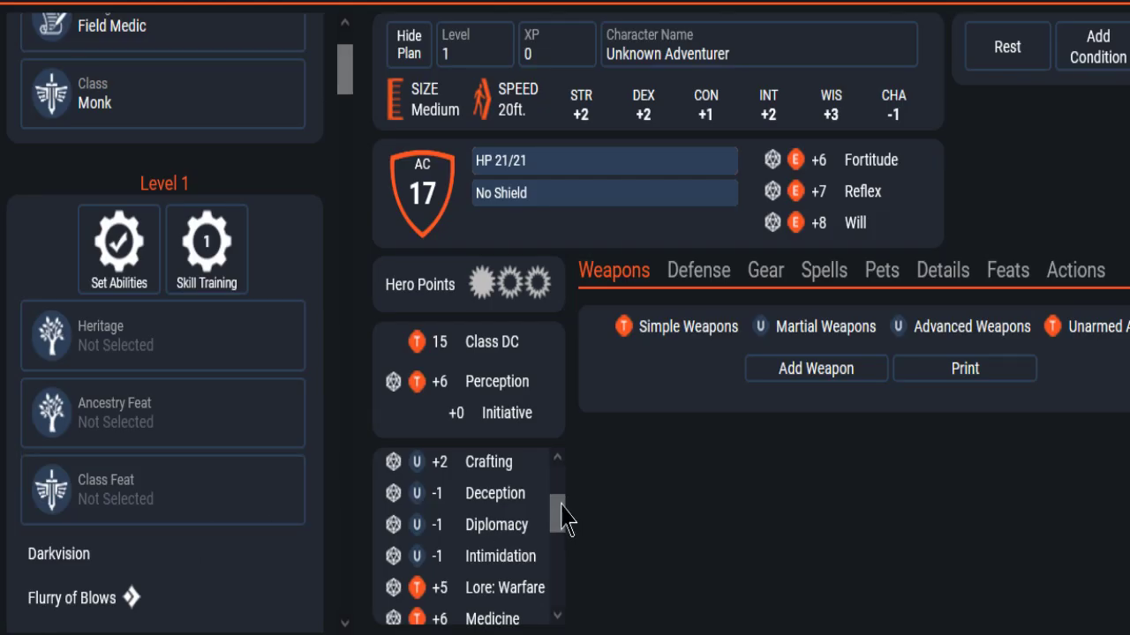
# Check the Survival skill's description and its list of actions, and close the skill details.
pyautogui.moveTo(561, 521); pyautogui.dragTo(555, 547)
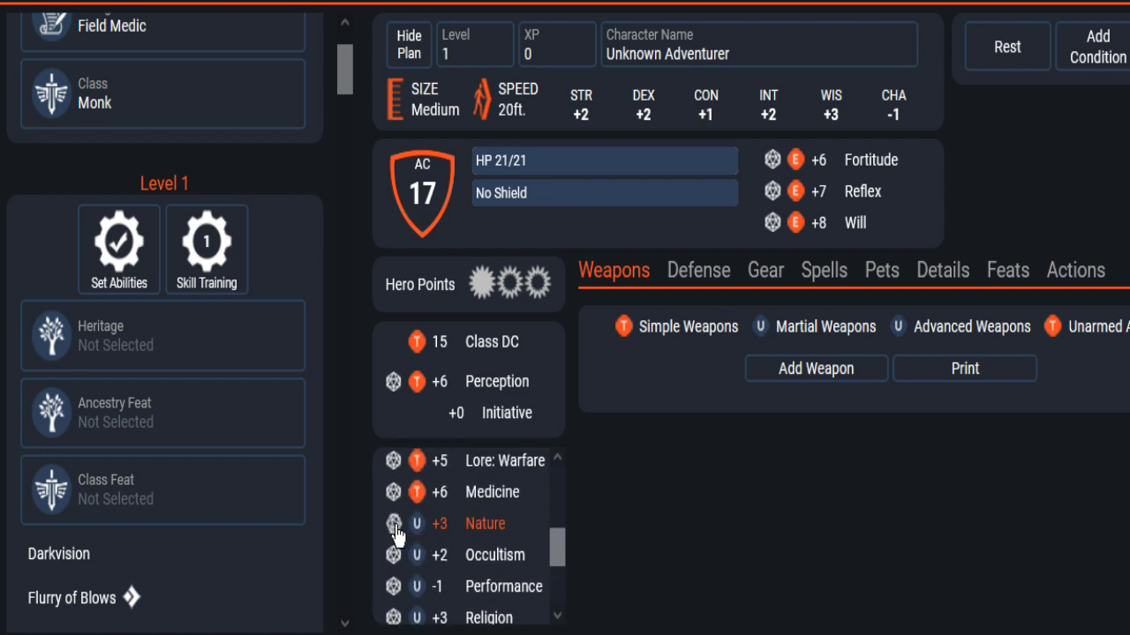
pyautogui.moveTo(547, 552); pyautogui.dragTo(554, 604)
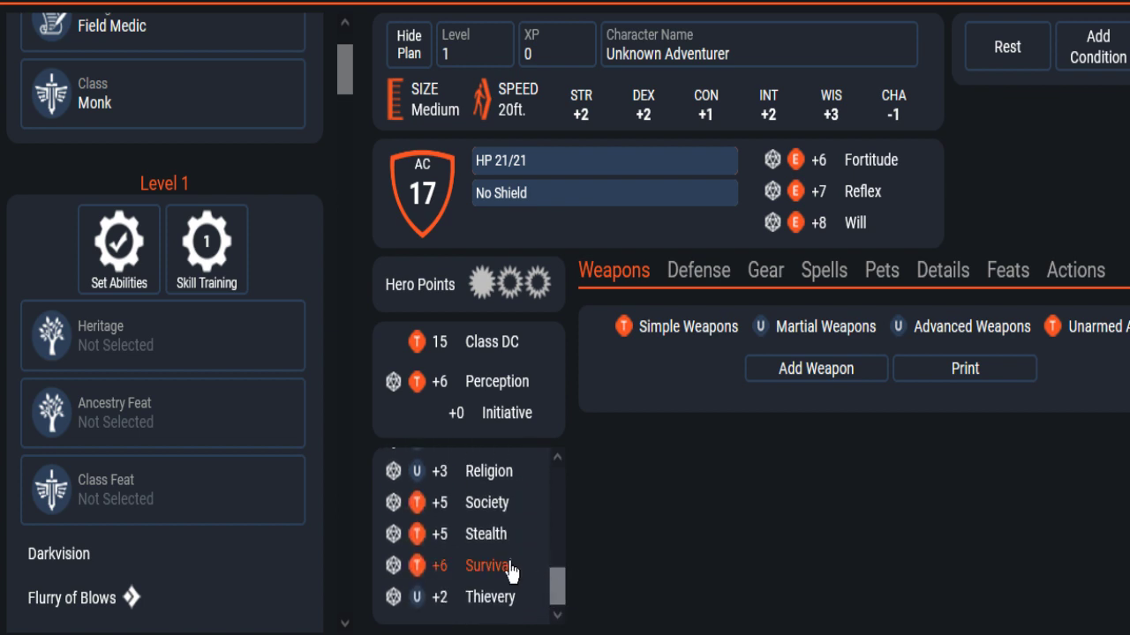
pyautogui.click(484, 572)
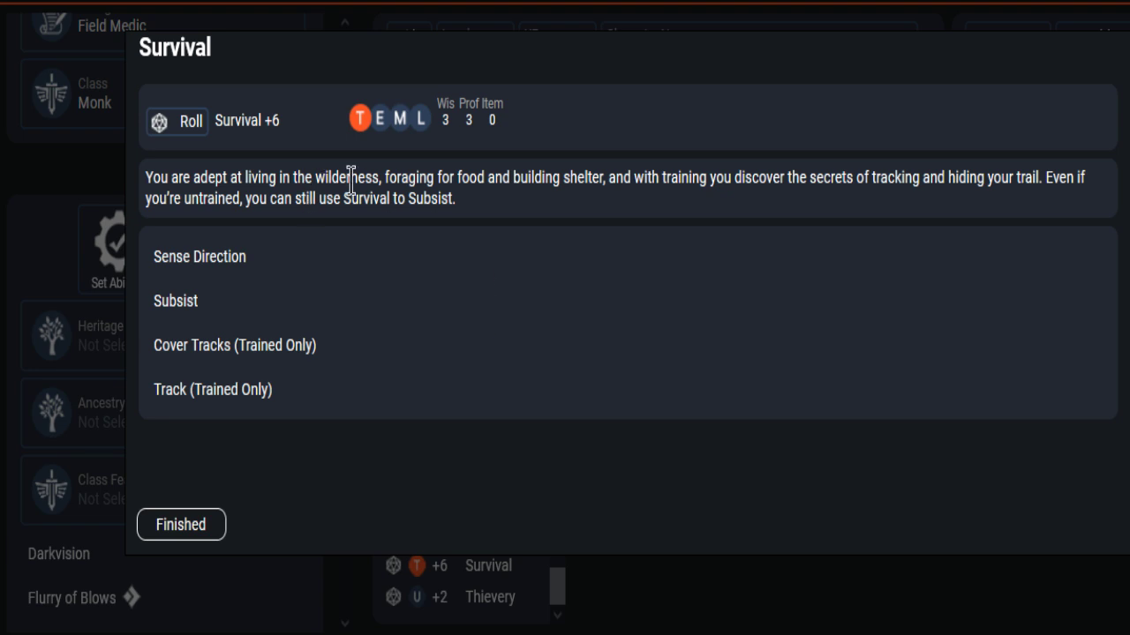
pyautogui.click(201, 525)
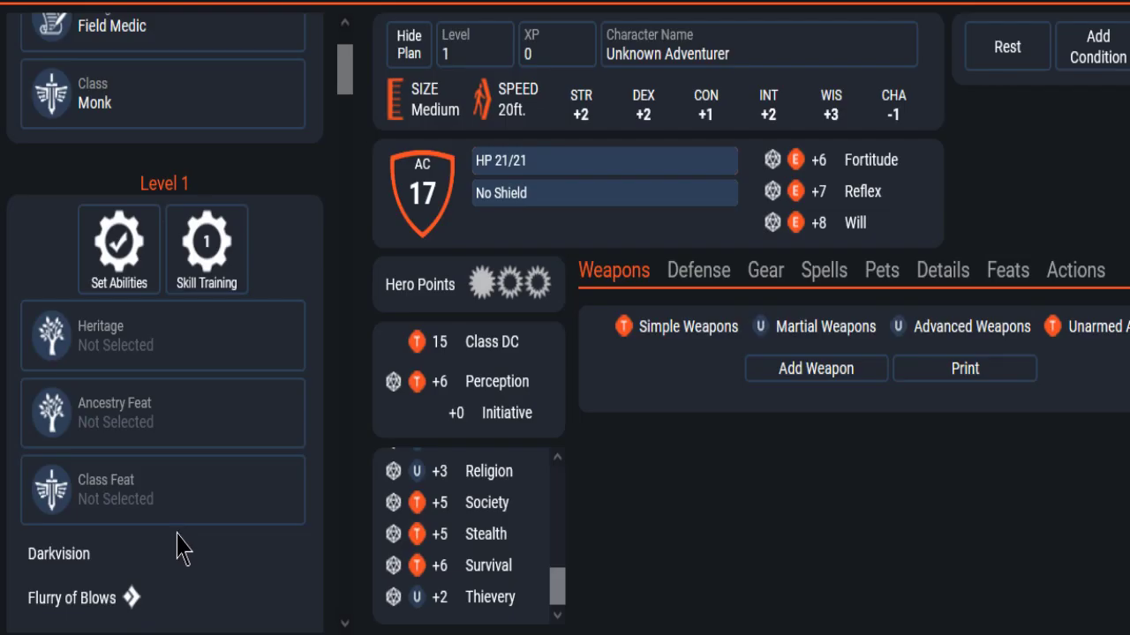
# Spend the last skill selection on training Nature, and finish the skill training.
pyautogui.moveTo(556, 603); pyautogui.dragTo(562, 563)
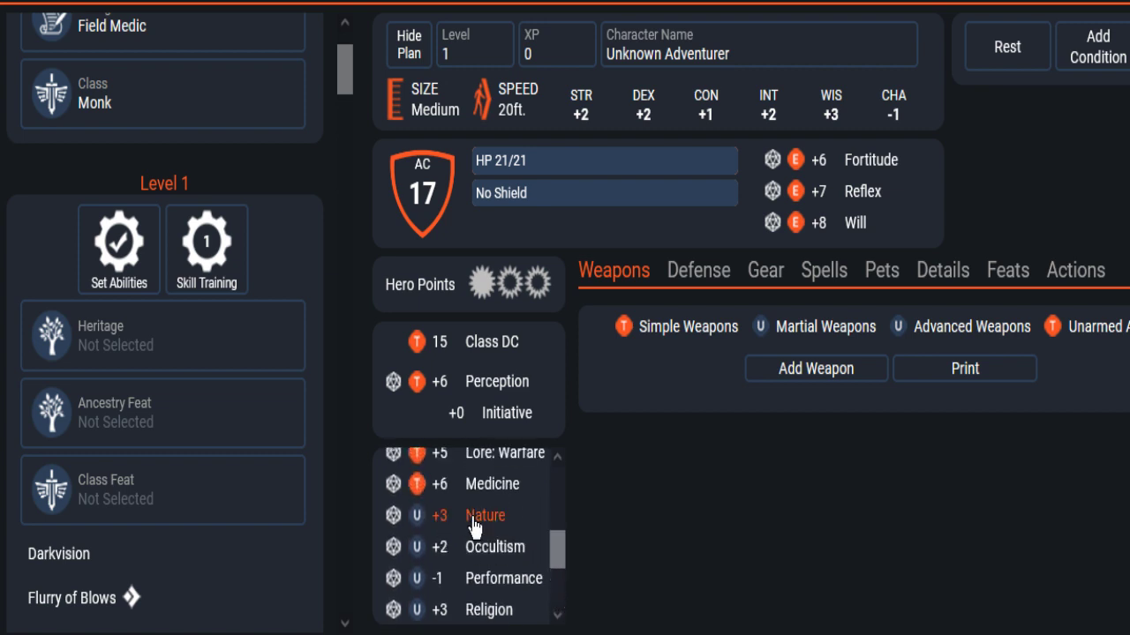
pyautogui.click(199, 243)
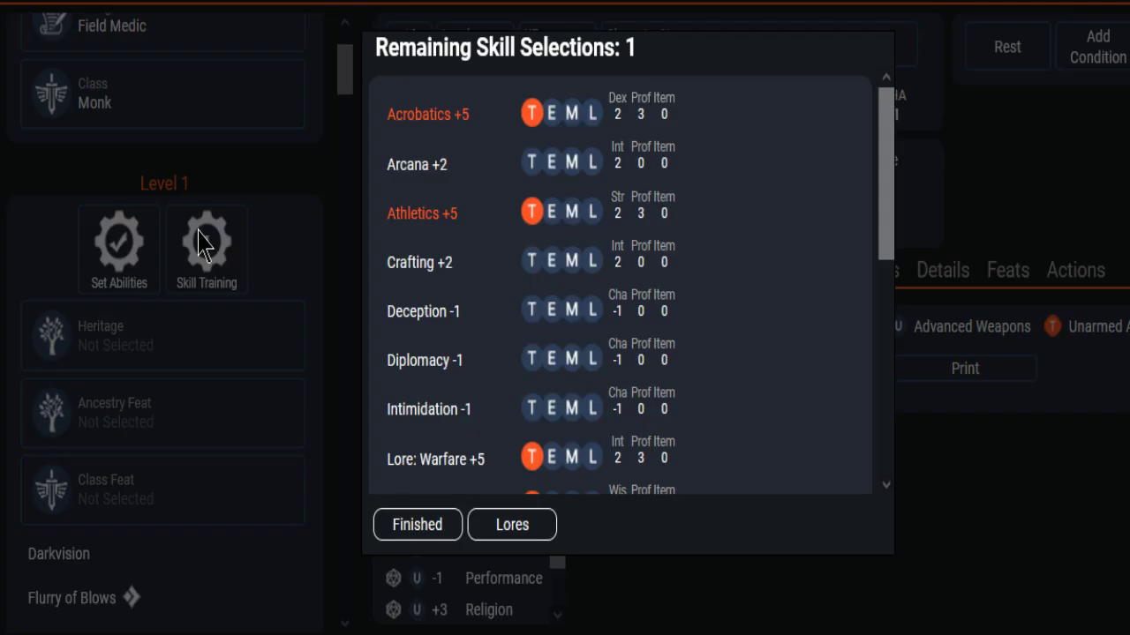
pyautogui.scroll(-5, 585, 235)
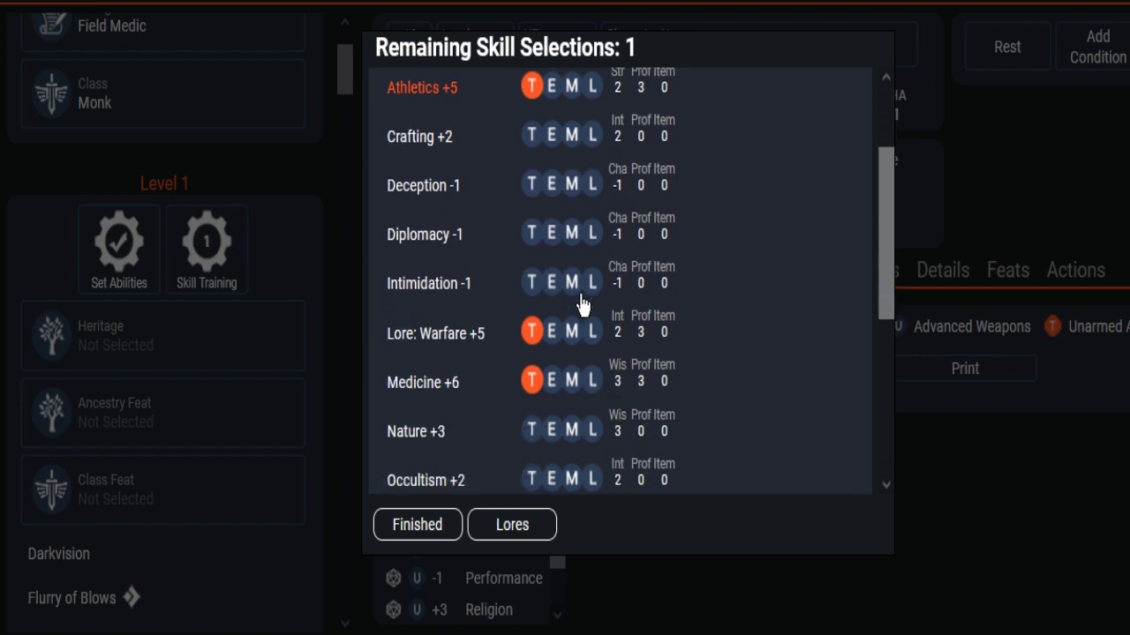
pyautogui.click(530, 309)
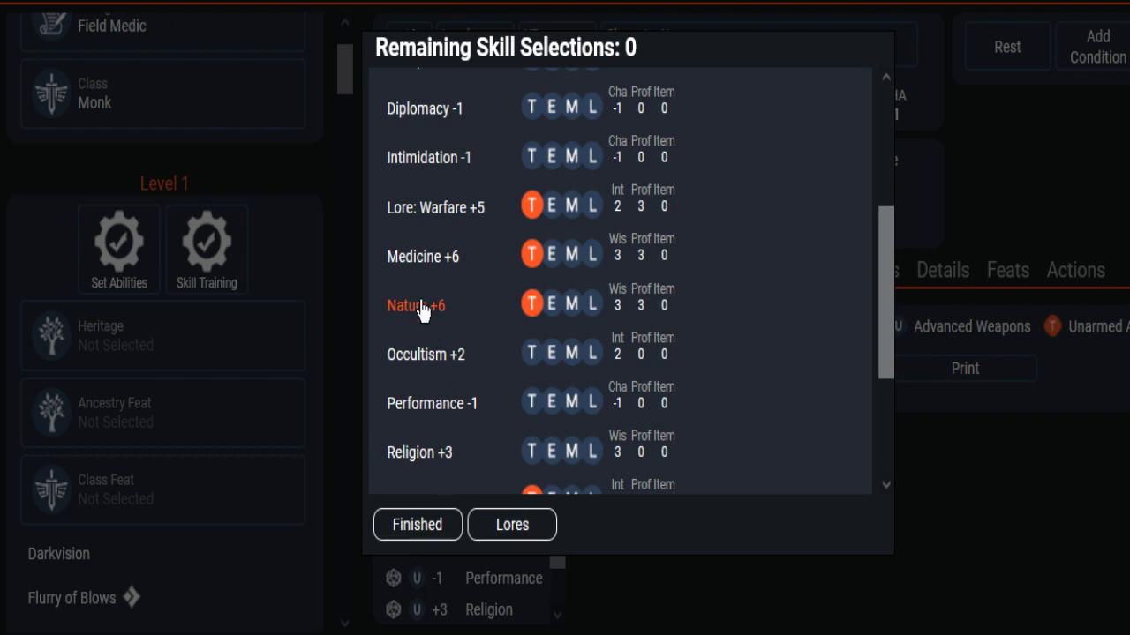
pyautogui.click(417, 527)
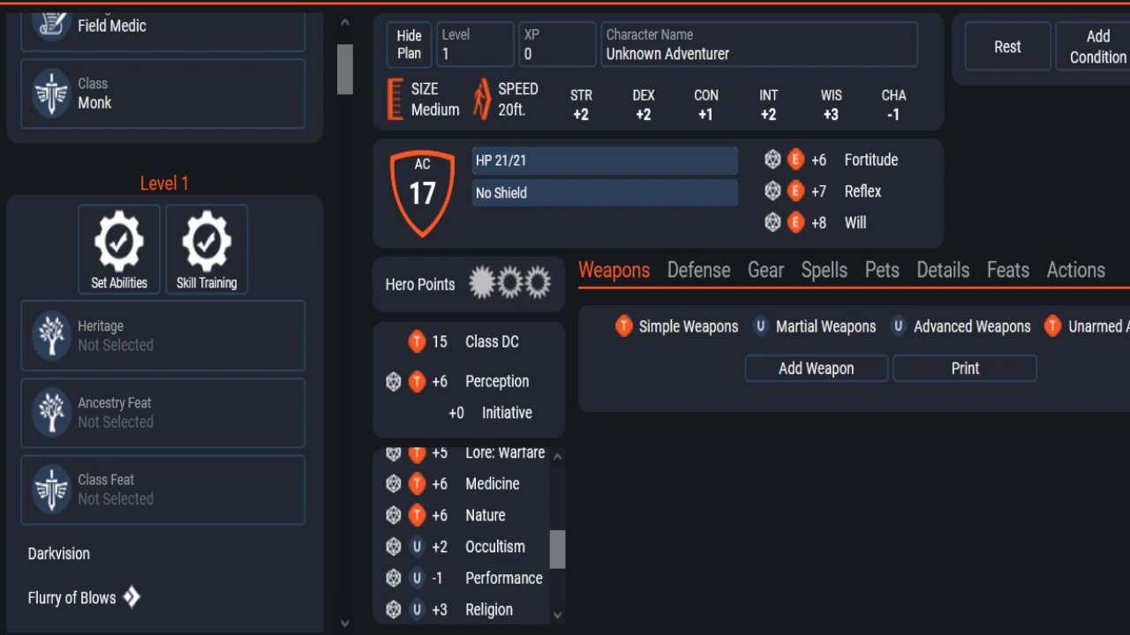
# Open the heritage selection, look through the uncommon heritages, and return to the common dwarf heritages.
pyautogui.click(160, 354)
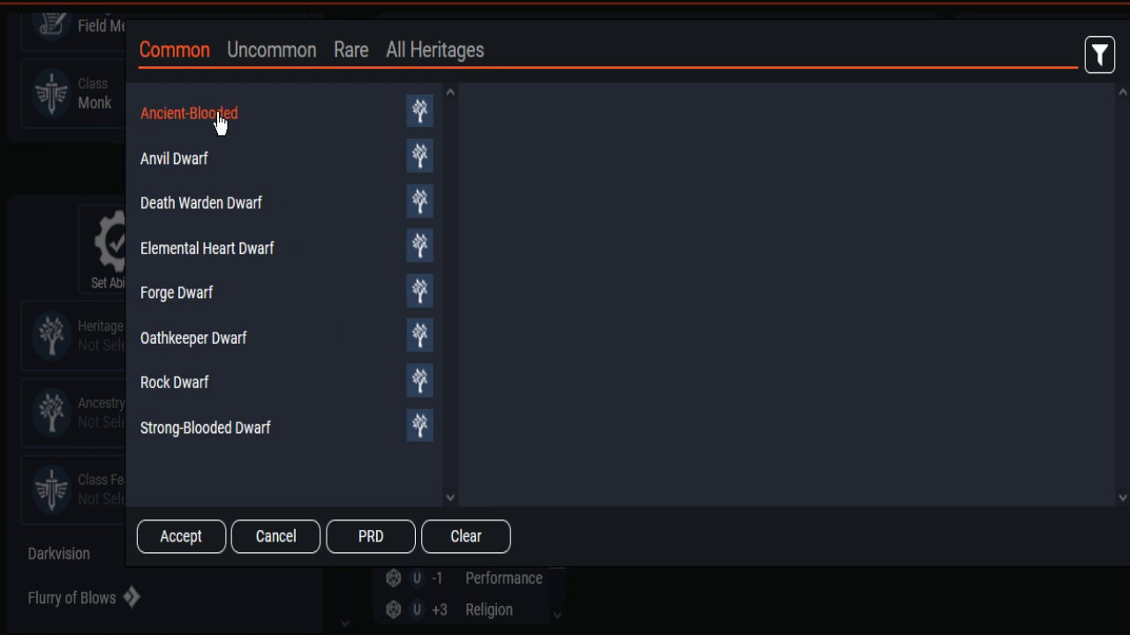
pyautogui.click(279, 53)
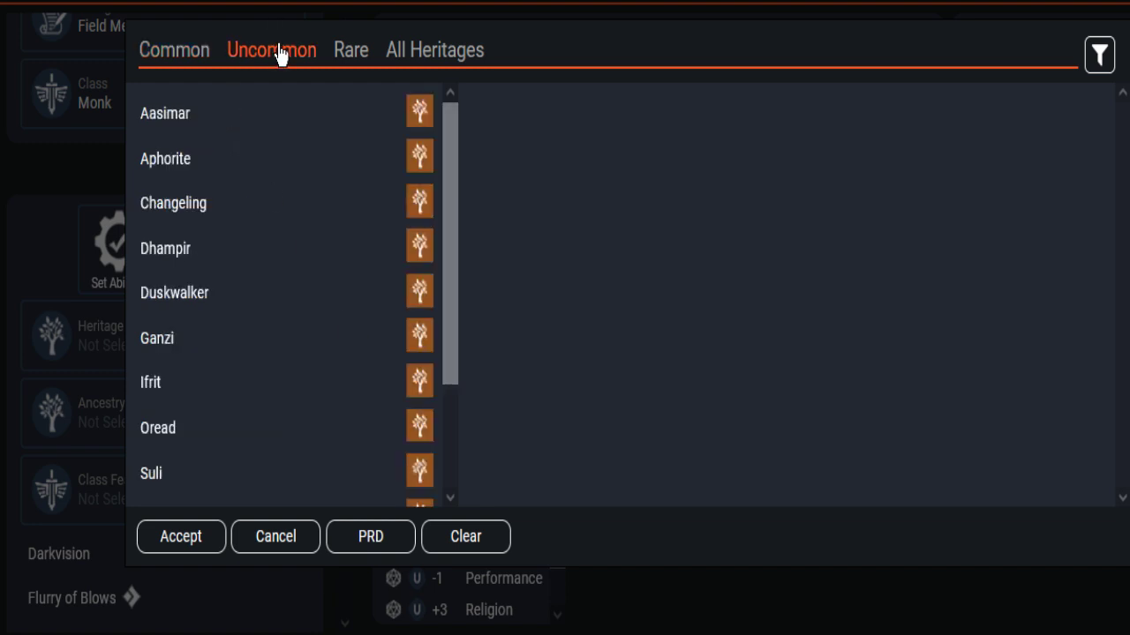
pyautogui.click(167, 53)
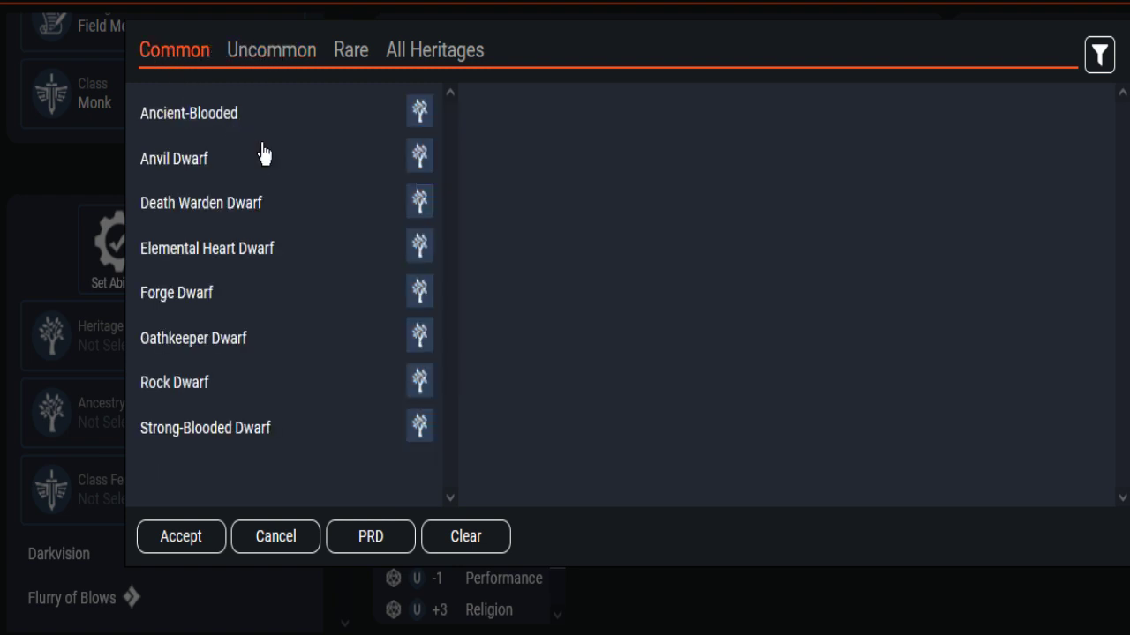
# Read the descriptions of the Ancient-Blooded, Anvil, Death Warden, Elemental Heart and Forge Dwarf heritages.
pyautogui.click(212, 118)
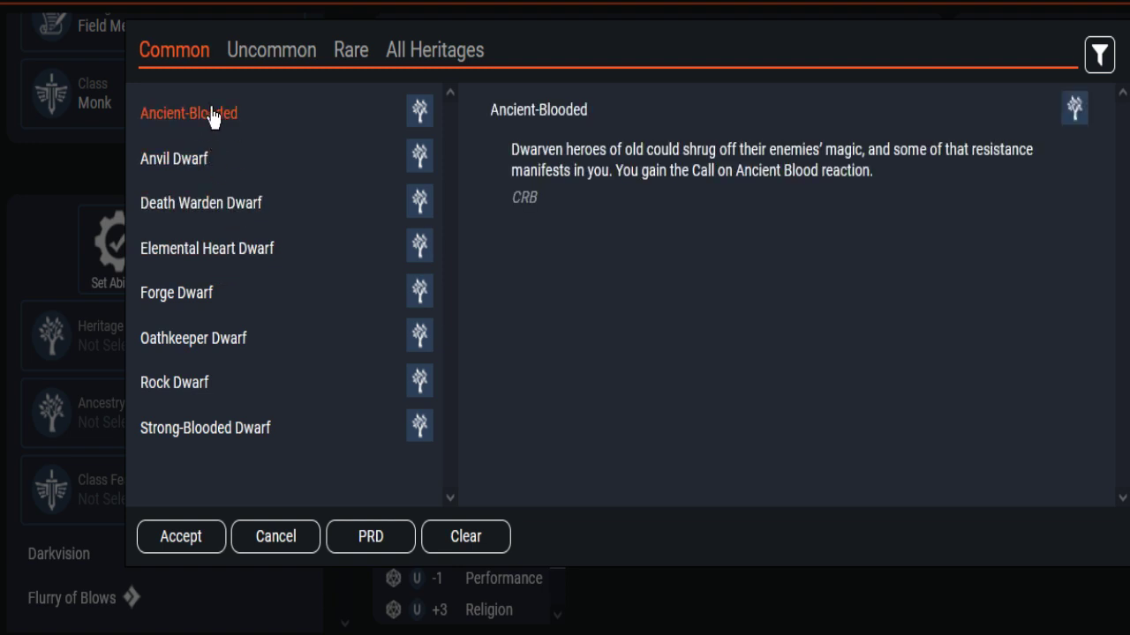
pyautogui.click(196, 166)
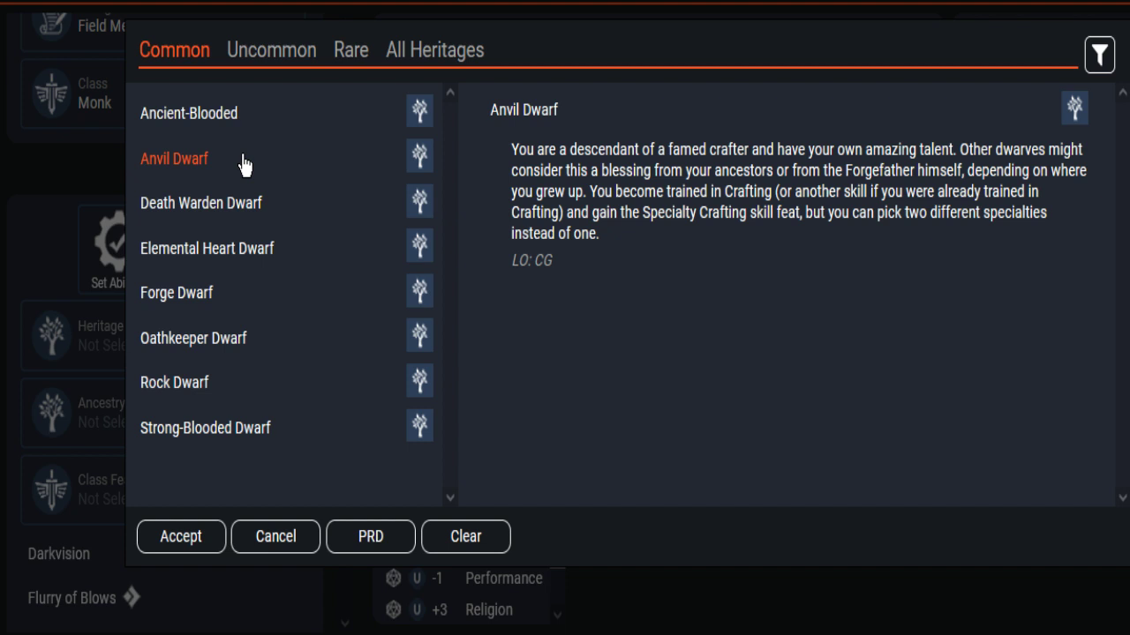
pyautogui.click(221, 210)
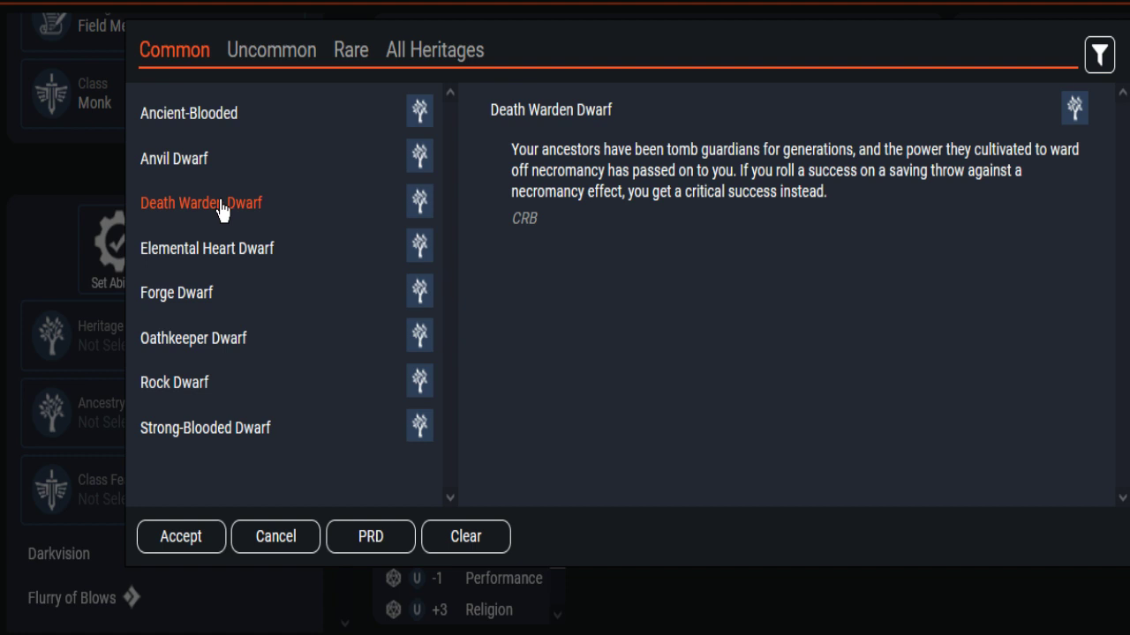
pyautogui.click(218, 255)
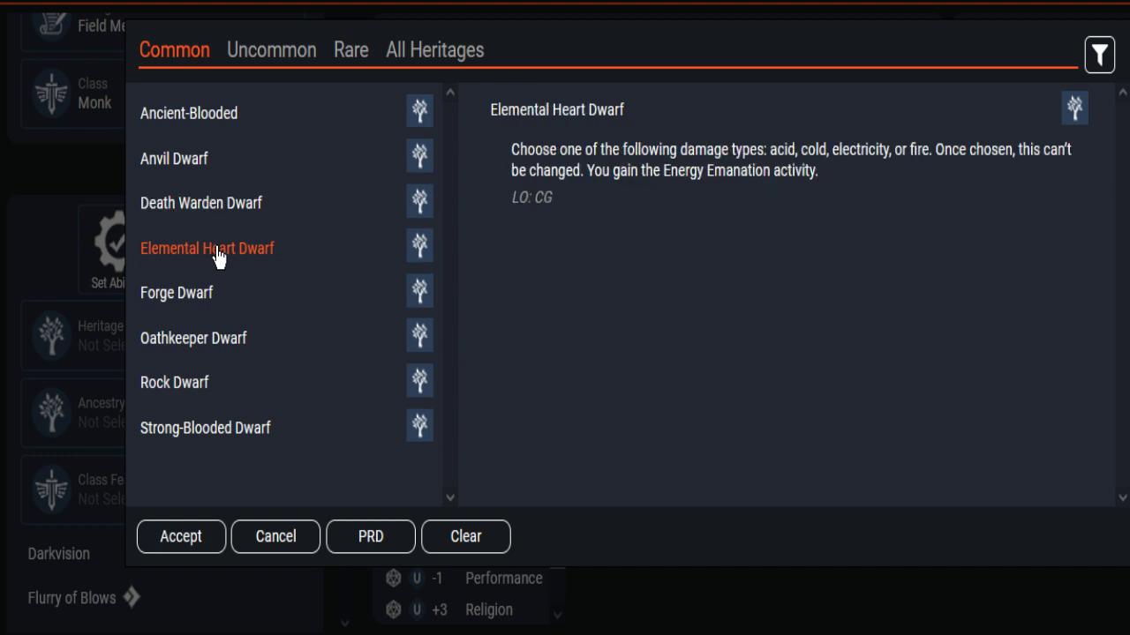
pyautogui.click(183, 298)
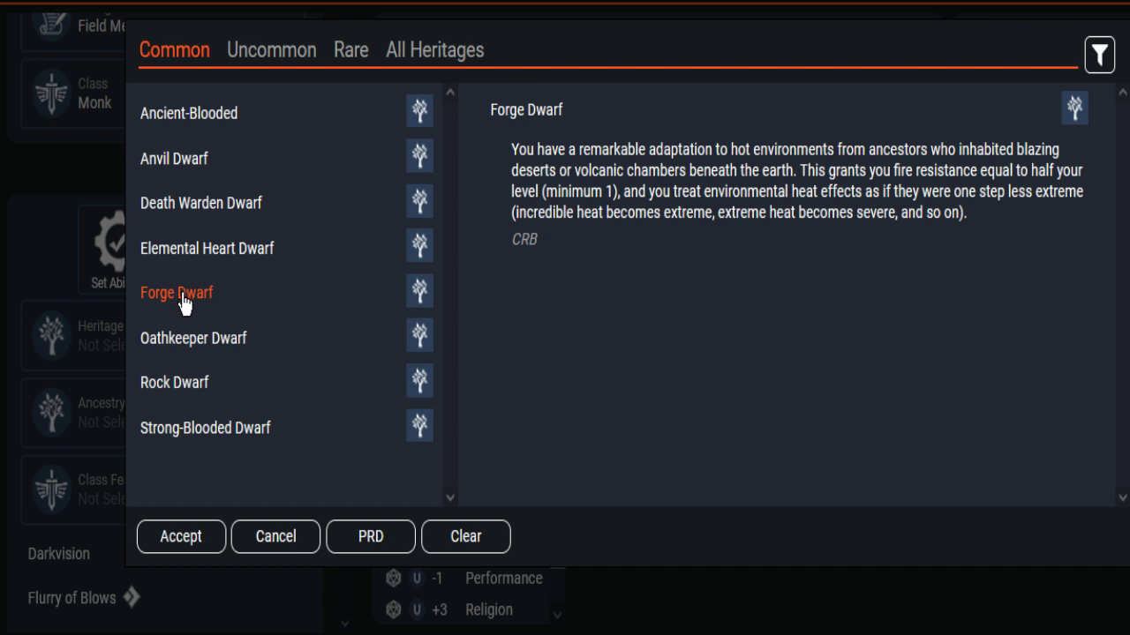
# Compare the Anvil Dwarf heritage's description with the Forge Dwarf's.
pyautogui.click(185, 159)
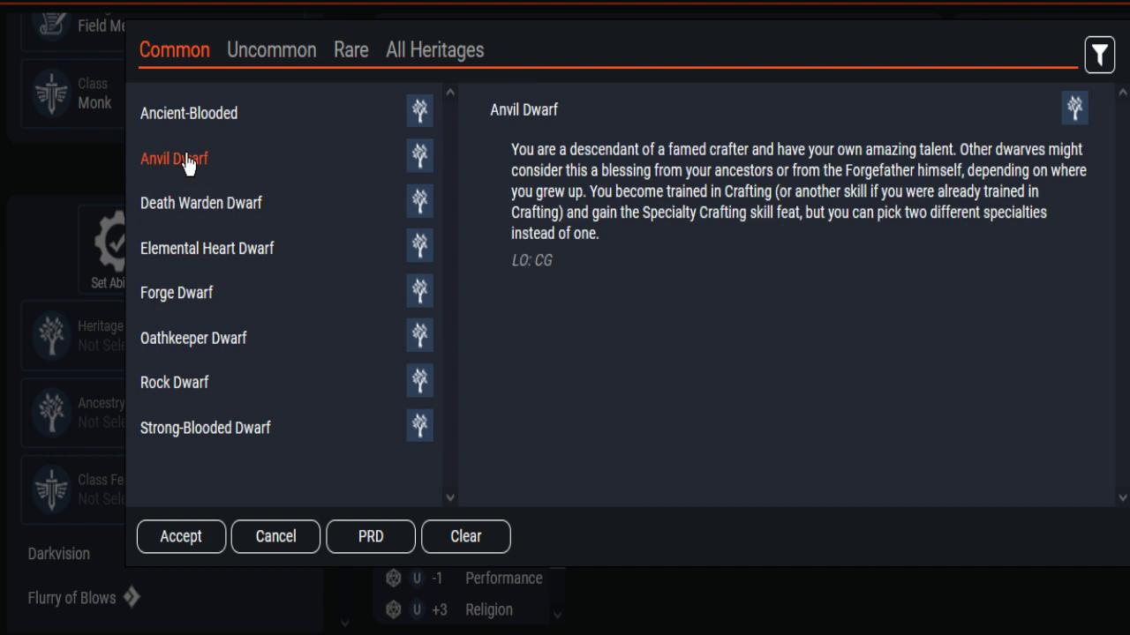
pyautogui.click(176, 300)
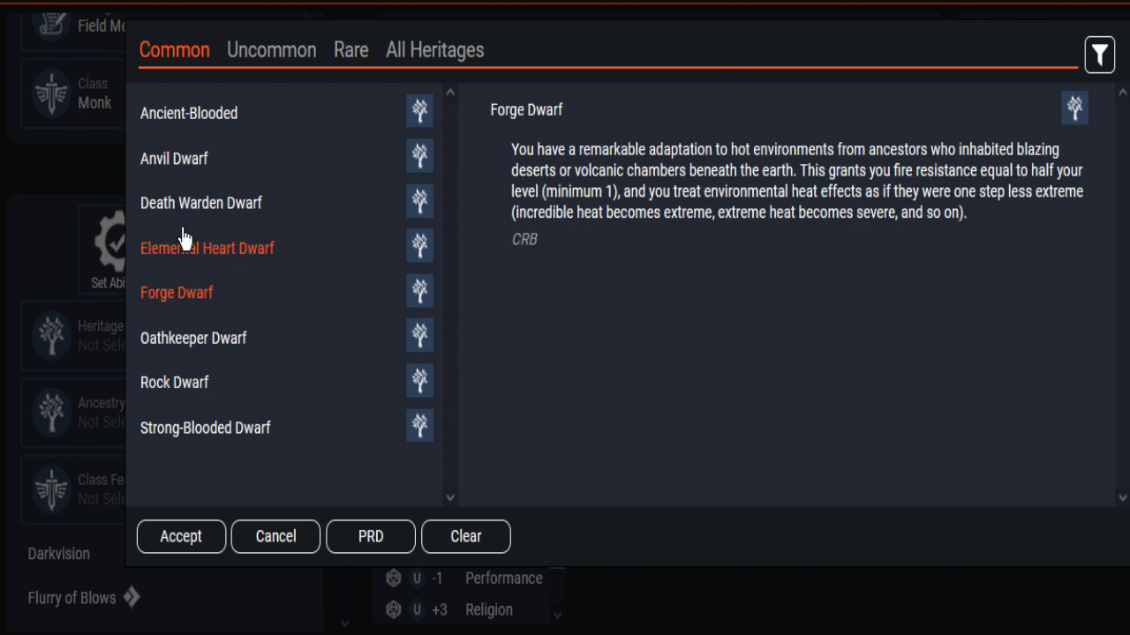
pyautogui.click(182, 159)
pyautogui.click(183, 299)
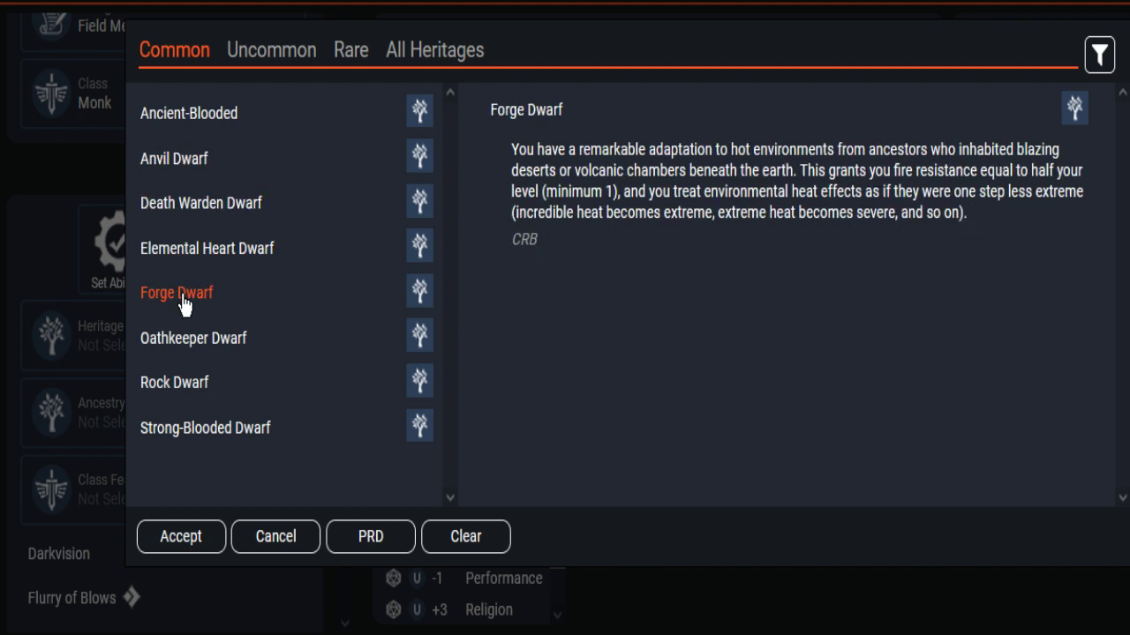
pyautogui.click(191, 166)
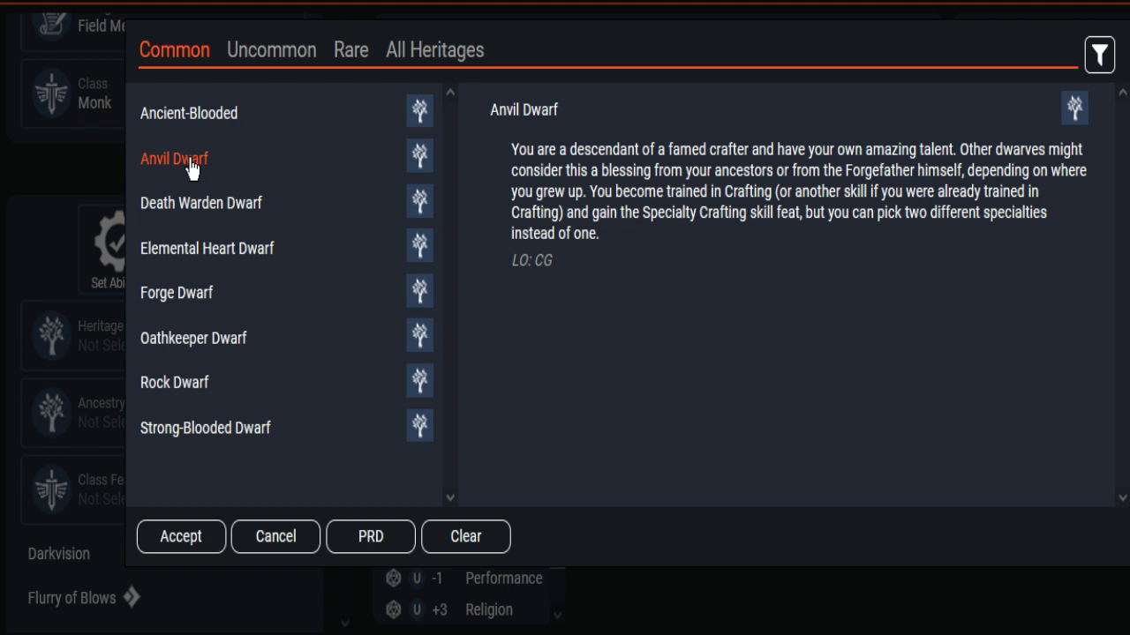
pyautogui.click(175, 308)
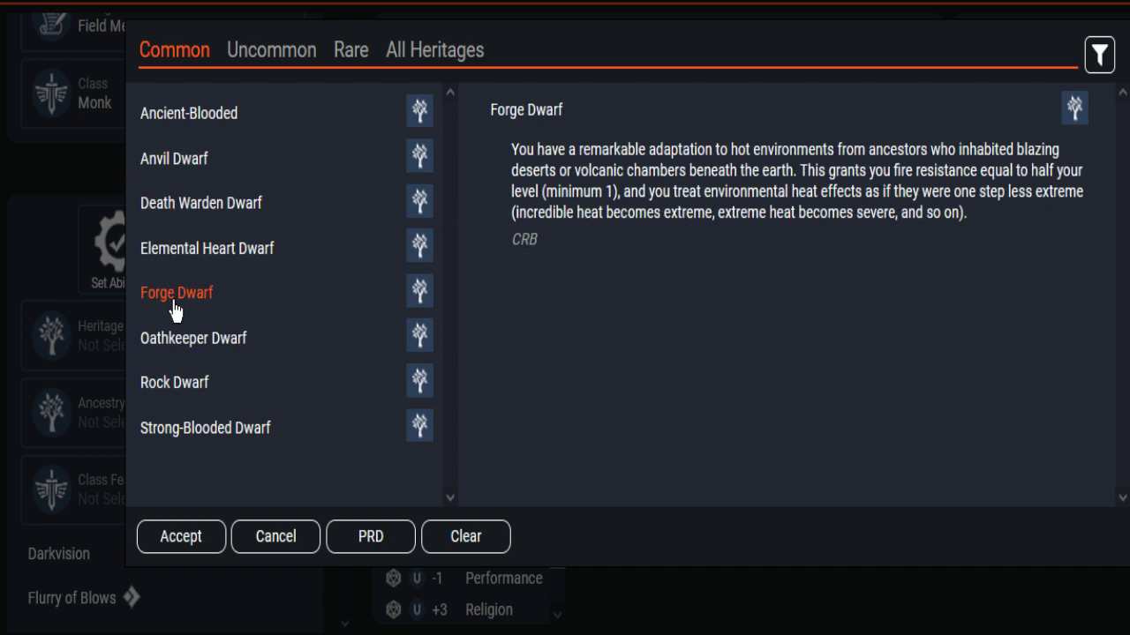
pyautogui.click(181, 164)
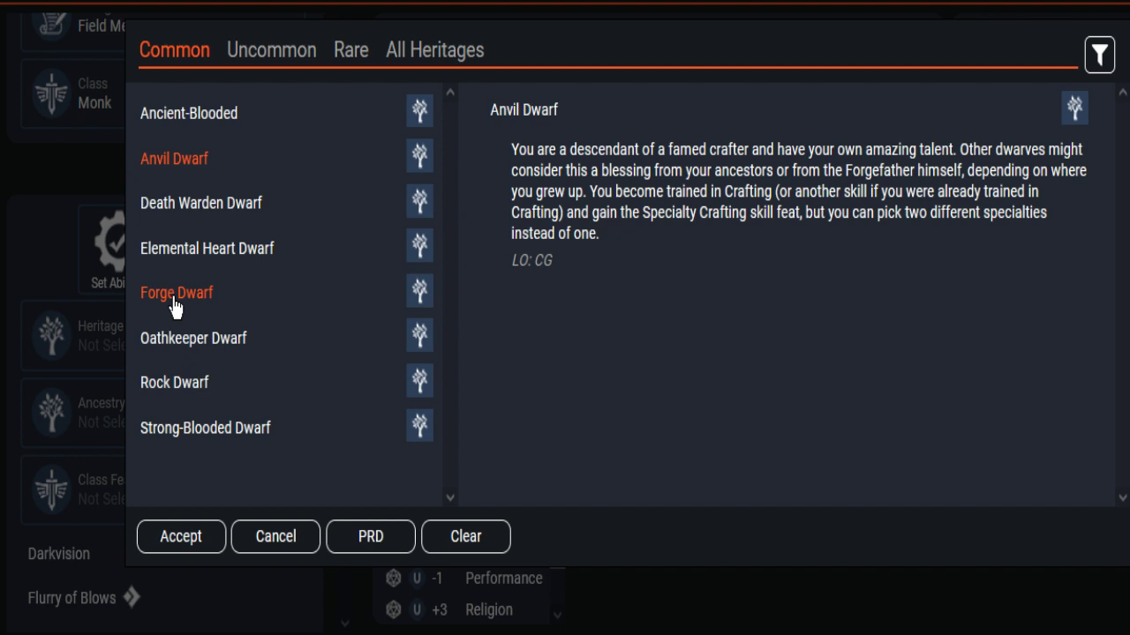
# Examine the Oathkeeper Dwarf heritage's description, highlighting its Perception and Diplomacy bonuses and its penalty to Lie.
pyautogui.click(206, 346)
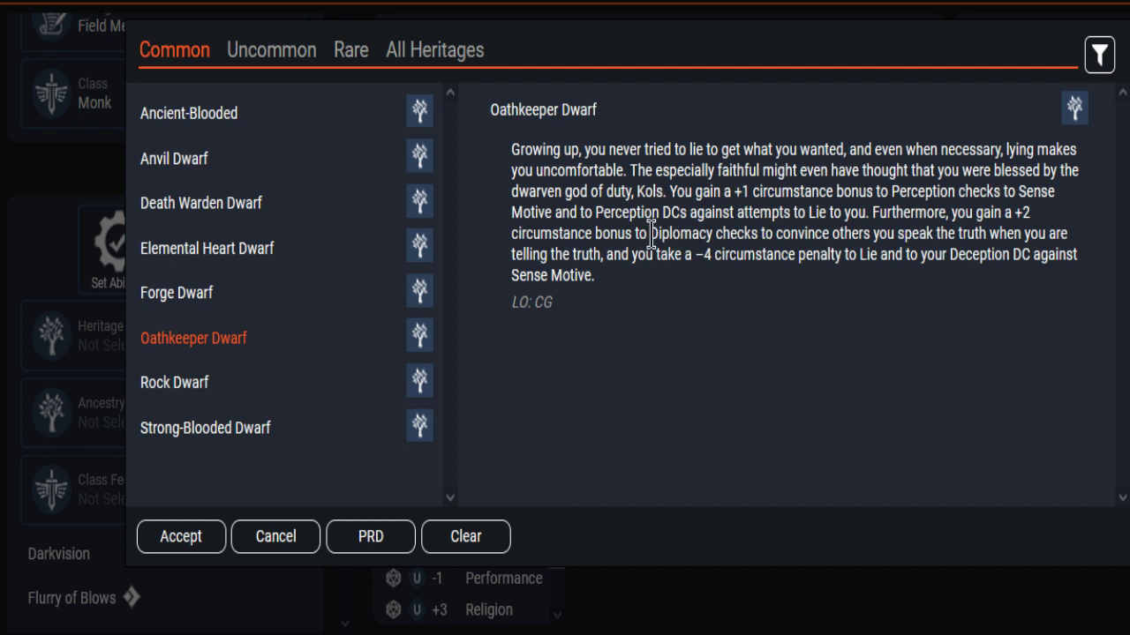
pyautogui.moveTo(650, 235); pyautogui.dragTo(820, 291)
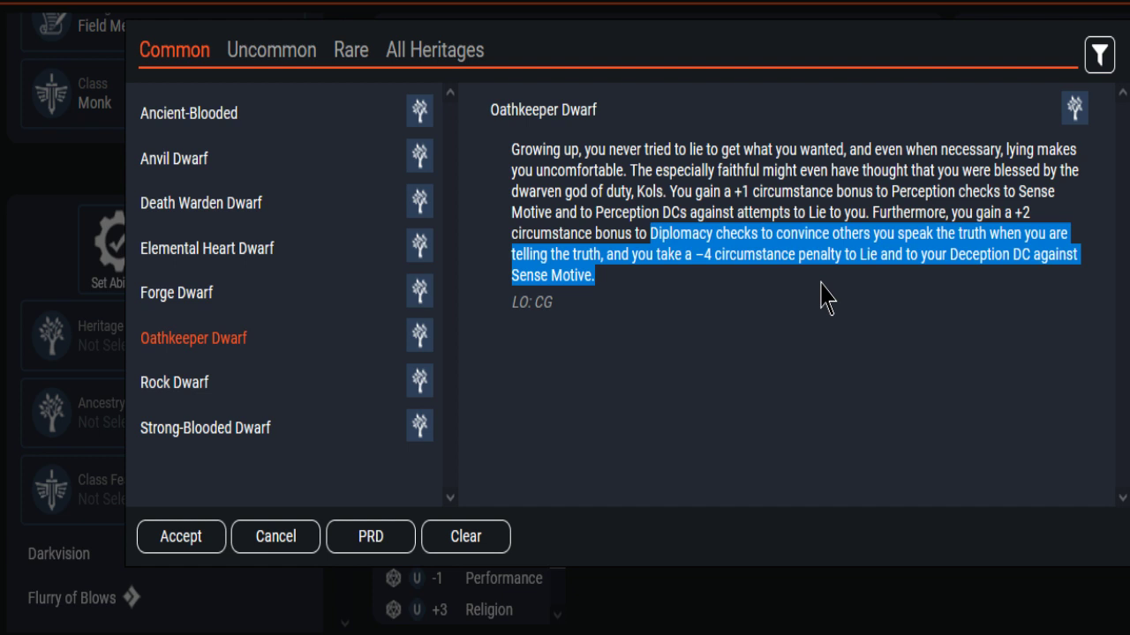
pyautogui.click(778, 284)
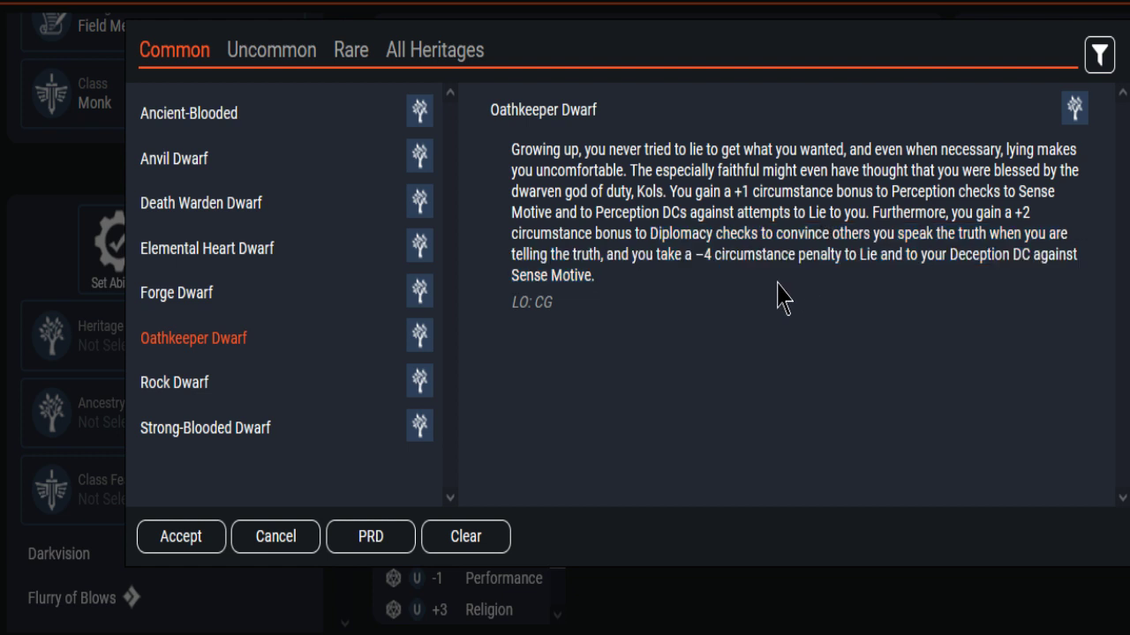
pyautogui.moveTo(670, 192); pyautogui.dragTo(870, 212)
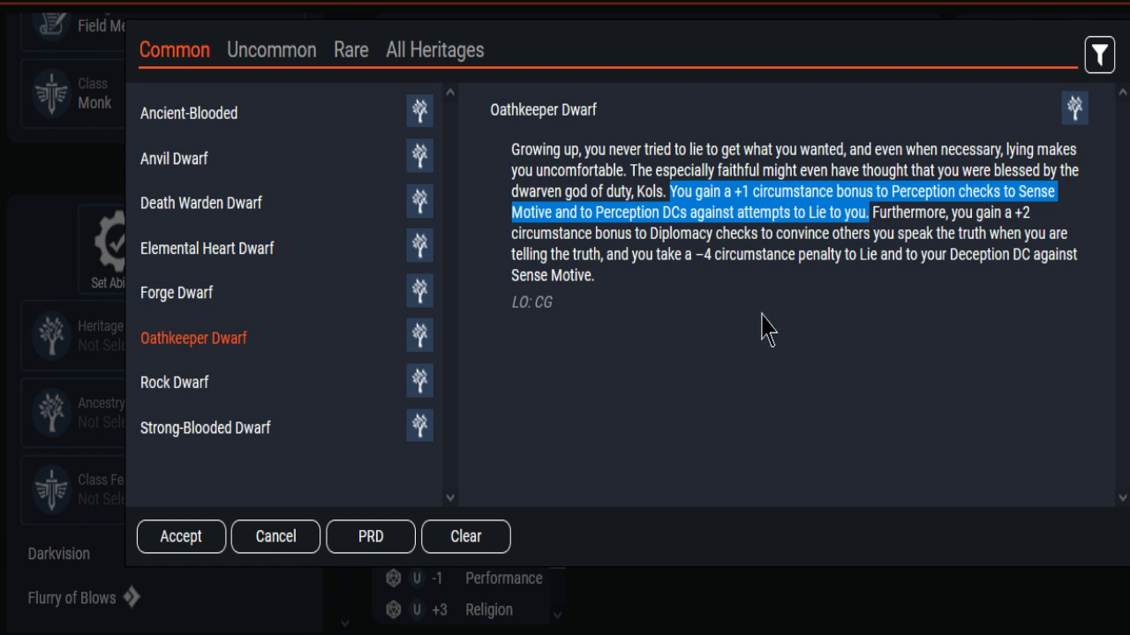
pyautogui.click(727, 348)
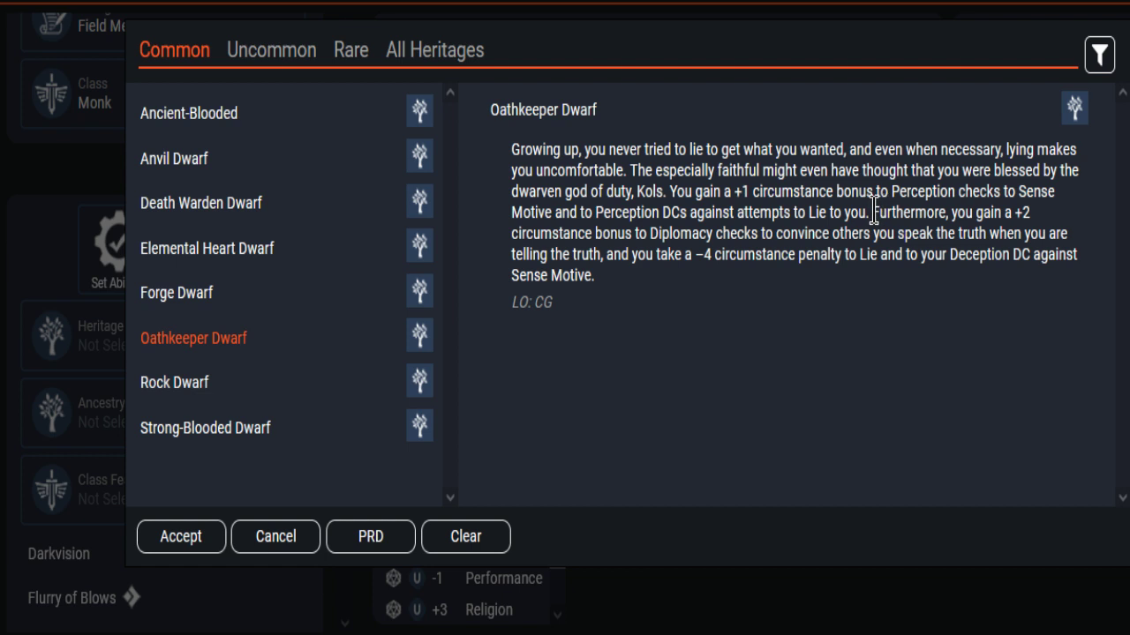
pyautogui.moveTo(873, 212); pyautogui.dragTo(936, 236)
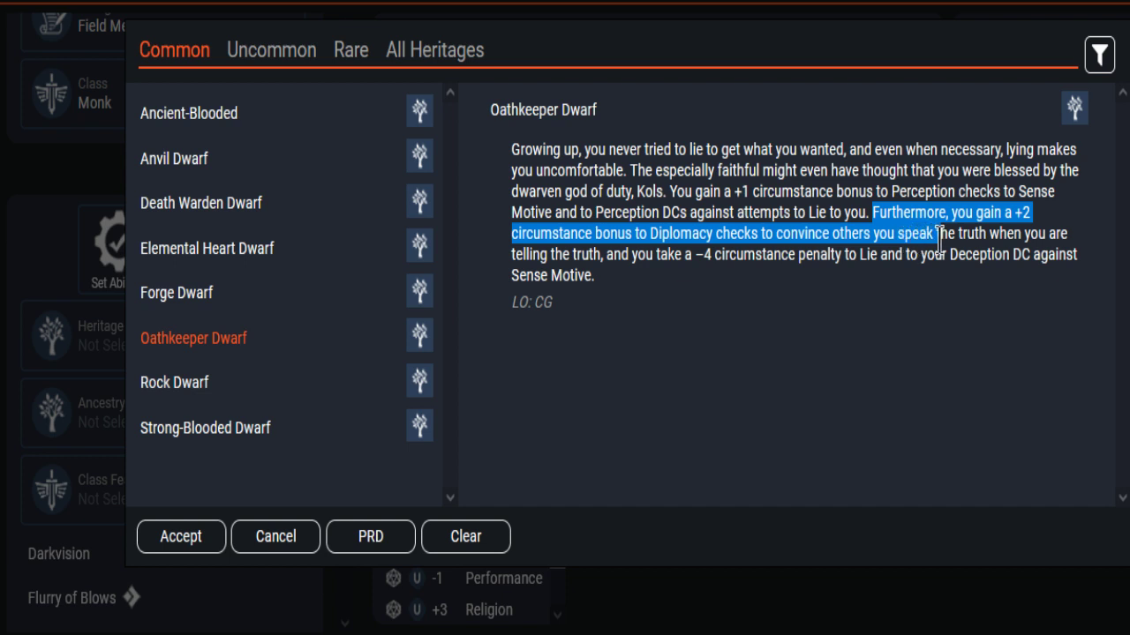
pyautogui.click(937, 236)
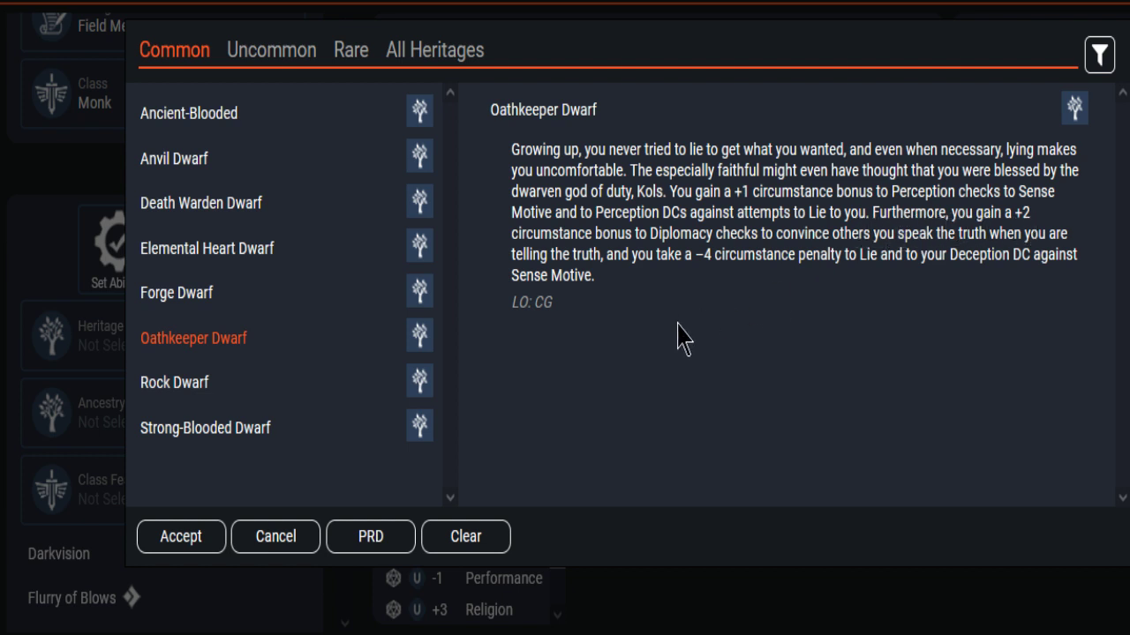
pyautogui.moveTo(650, 233); pyautogui.dragTo(713, 233)
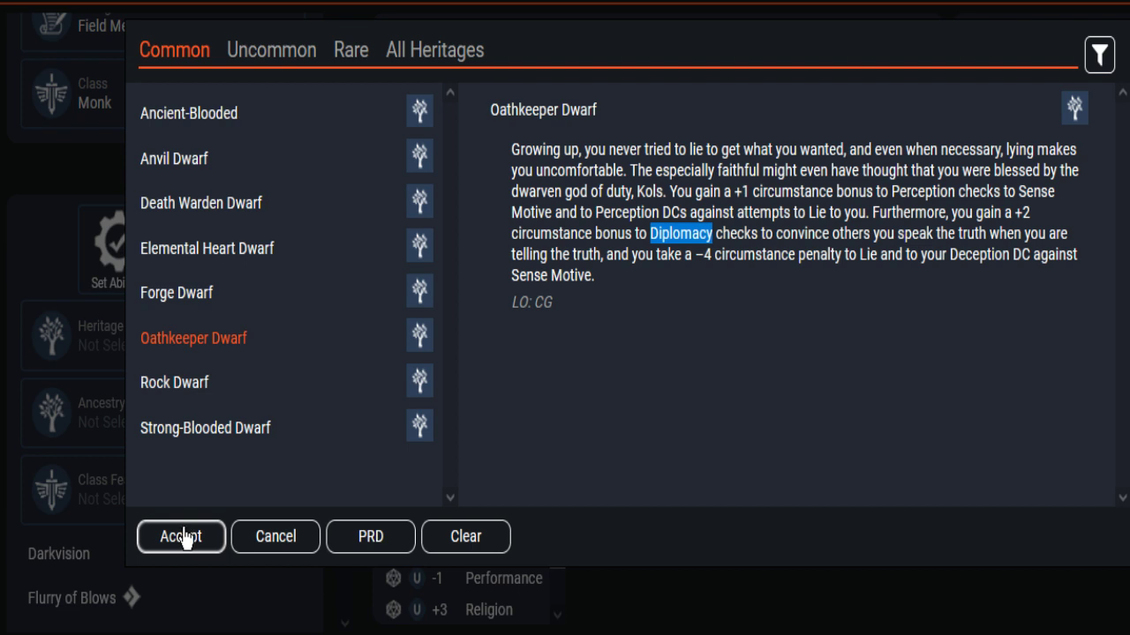
# Check the Rock Dwarf and Strong-Blooded Dwarf heritages, and accept Oathkeeper Dwarf as the character's heritage.
pyautogui.click(191, 385)
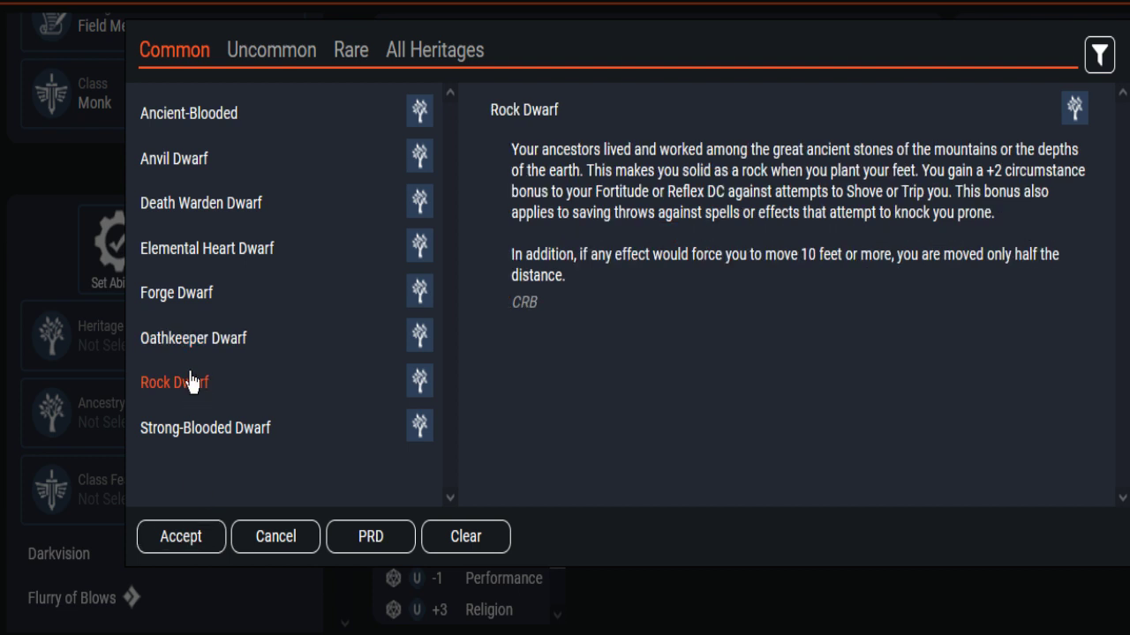
pyautogui.click(221, 439)
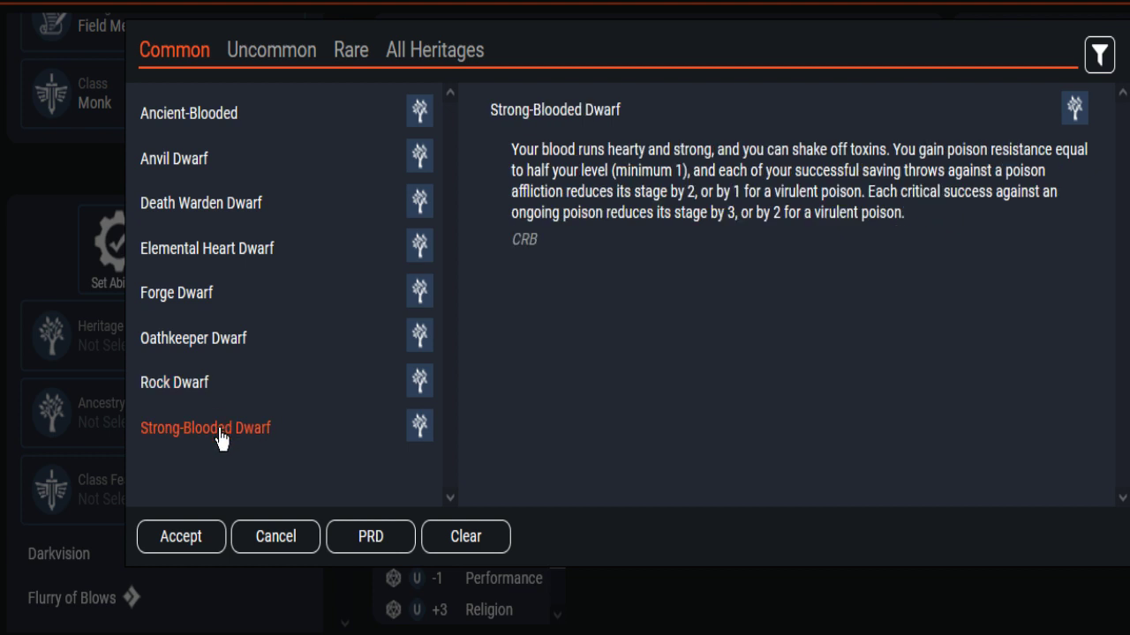
pyautogui.click(212, 351)
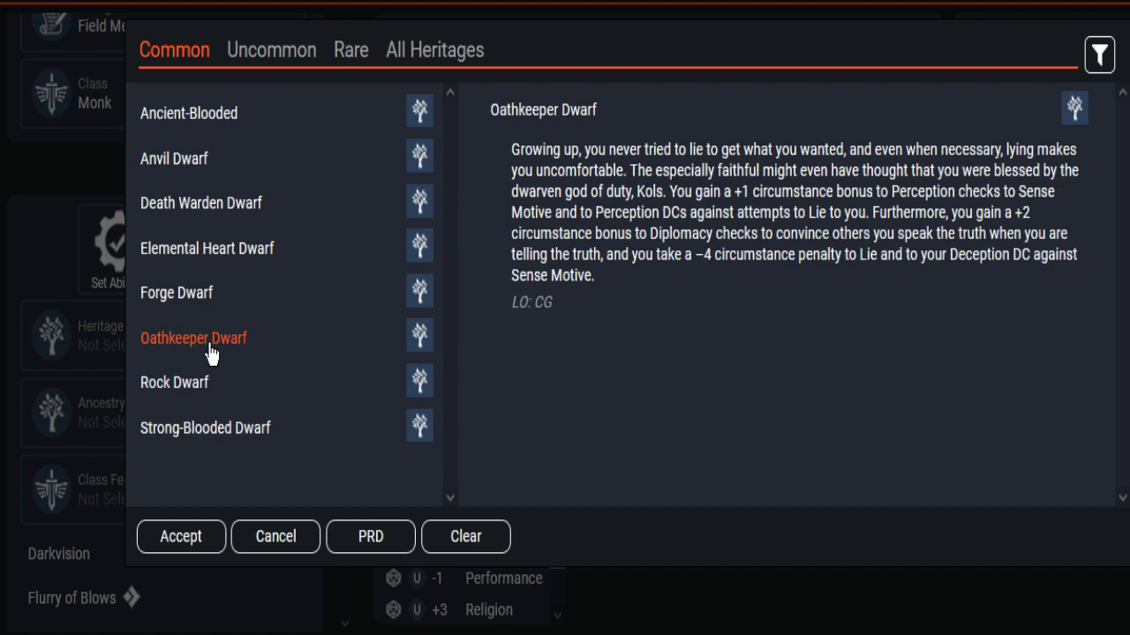
pyautogui.click(181, 538)
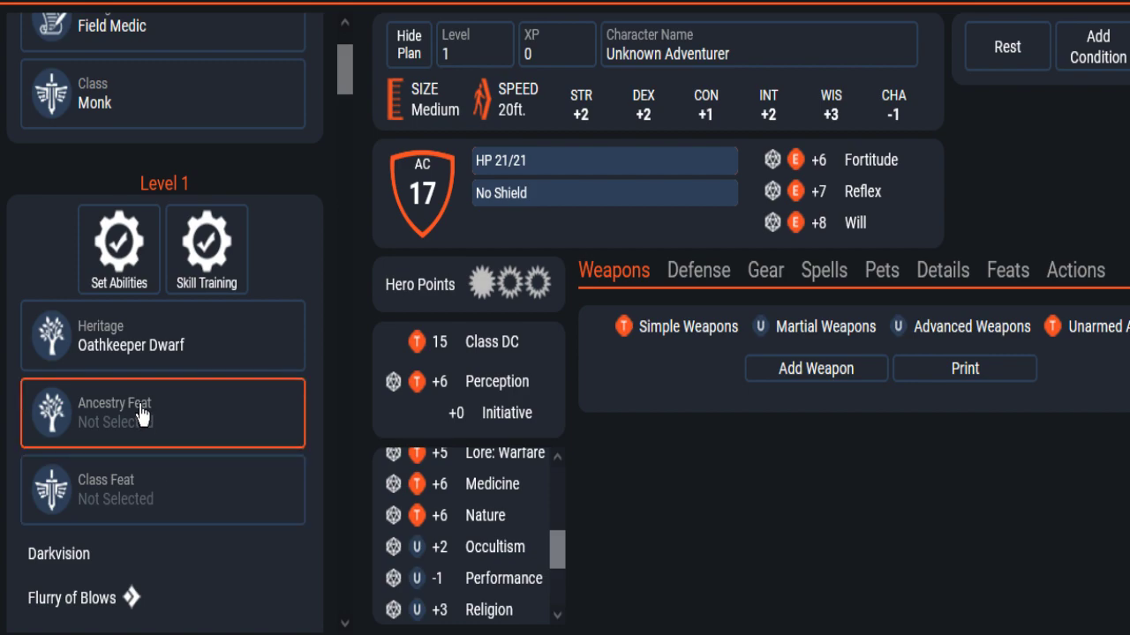
# Open the ancestry feat selection and read the Avenge in Glory, Clan's Edge and Dwarven Doughtiness descriptions.
pyautogui.click(182, 422)
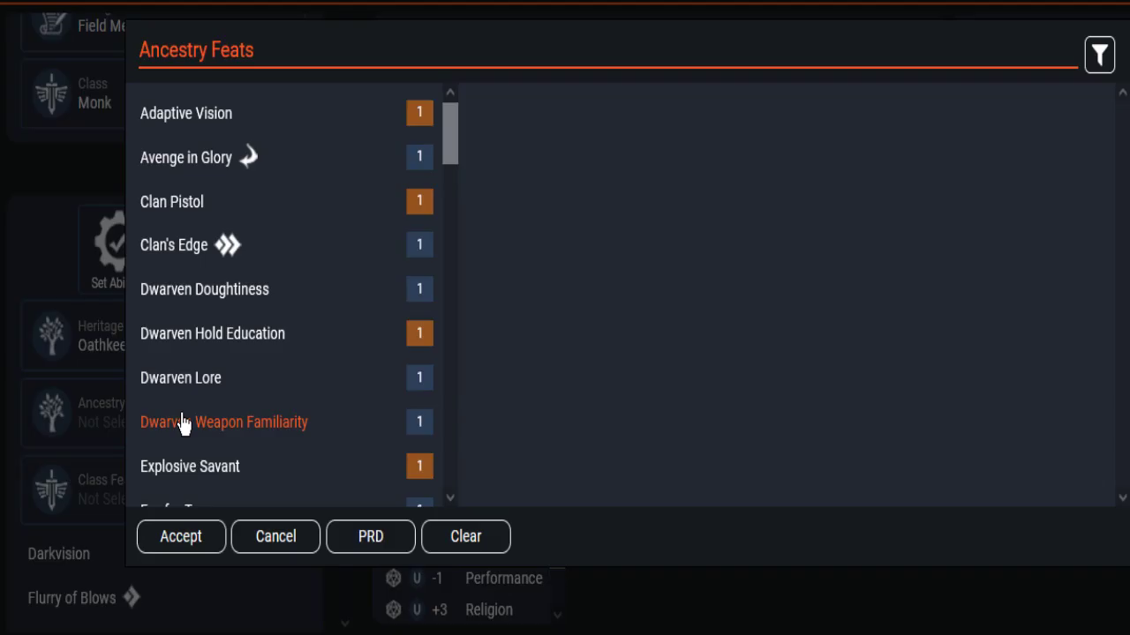
pyautogui.click(192, 167)
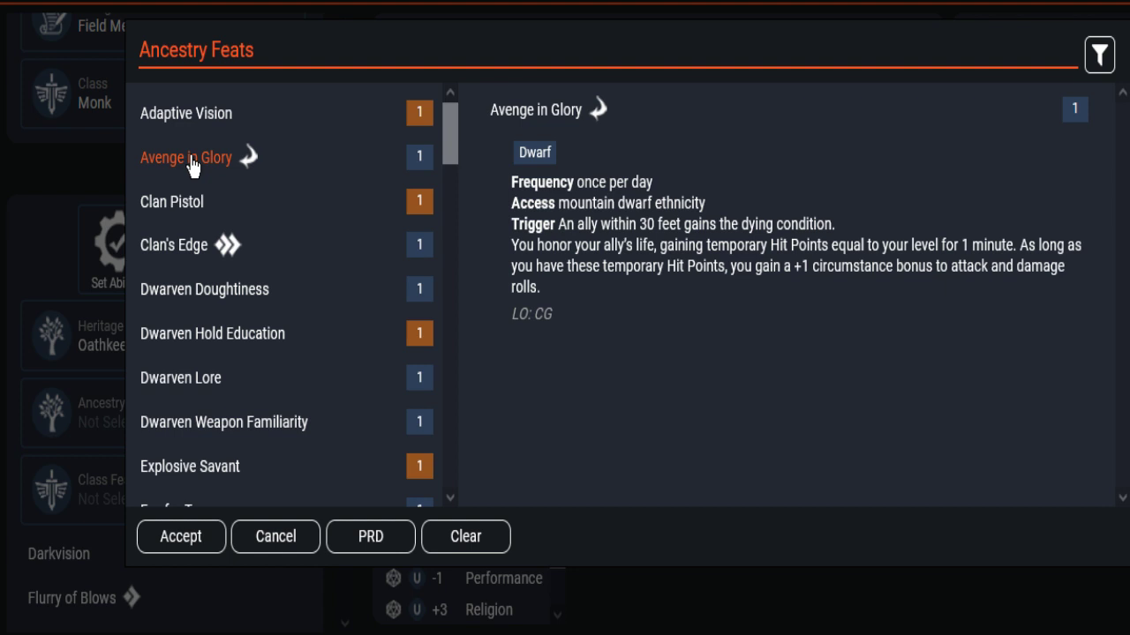
pyautogui.click(186, 258)
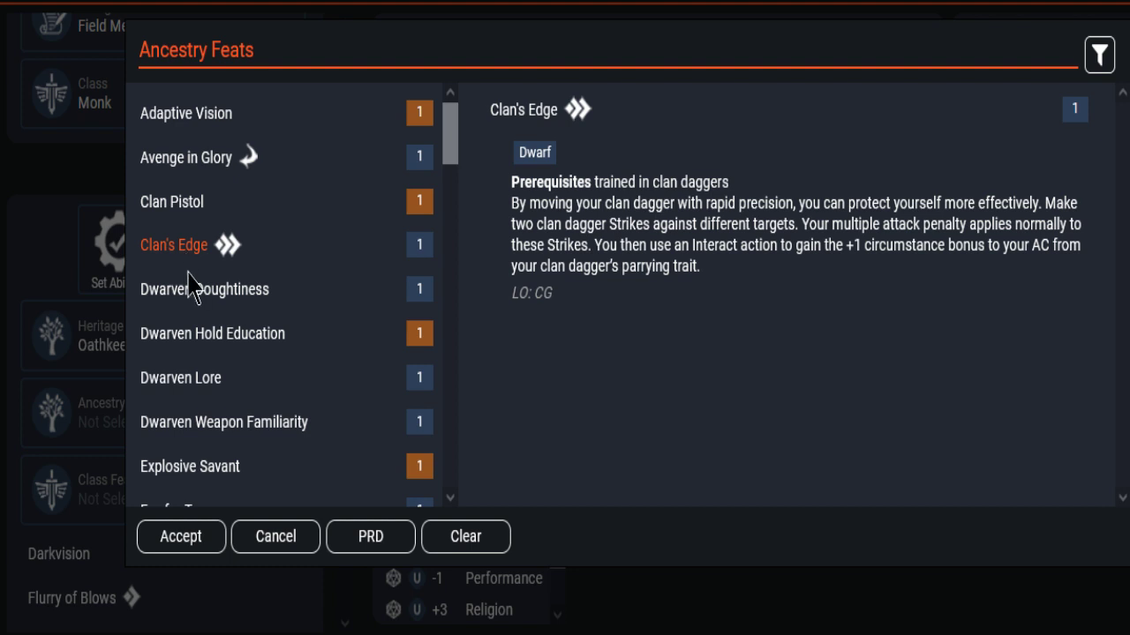
pyautogui.click(194, 298)
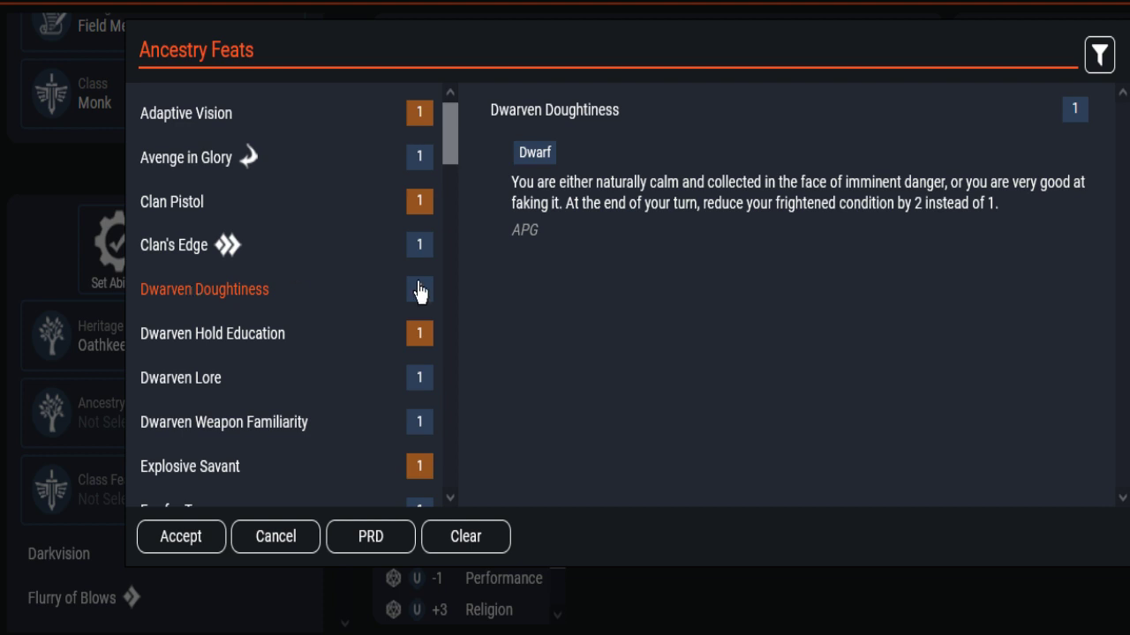
pyautogui.moveTo(774, 204); pyautogui.dragTo(896, 210)
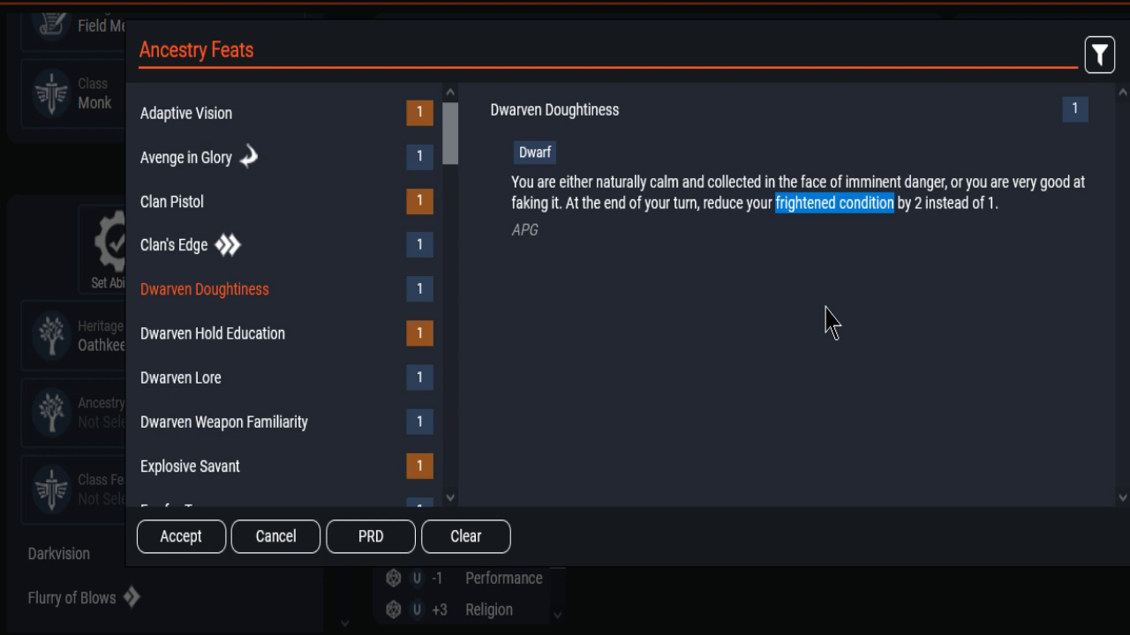
pyautogui.click(799, 262)
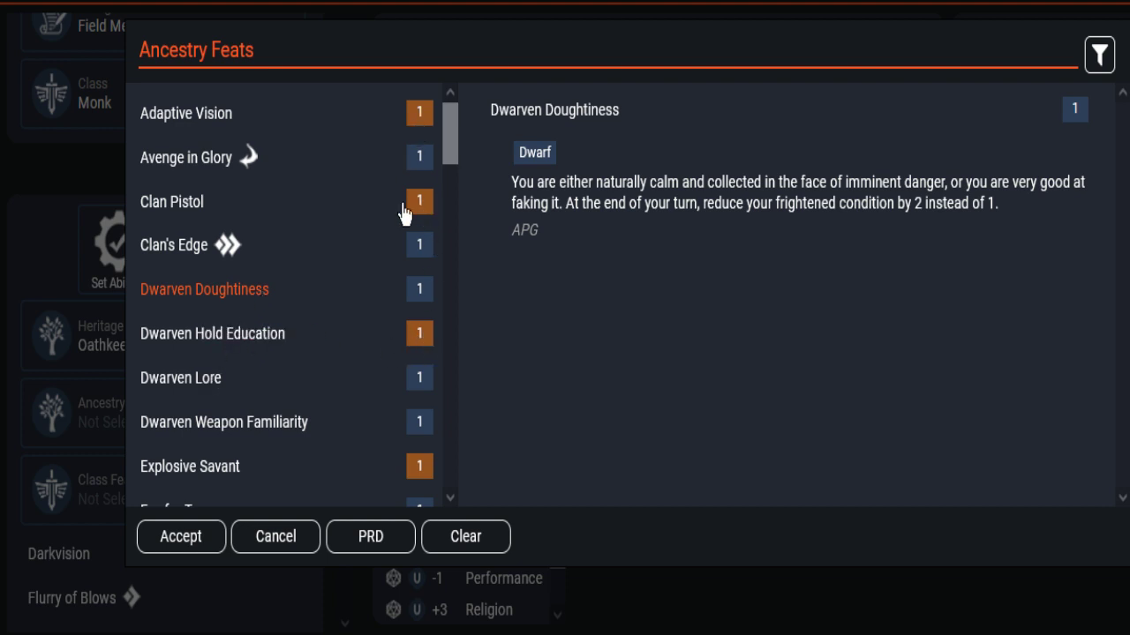
# Compare the Dwarven Lore and Eye for Treasure feats, highlighting Crafting and the Dwarven Lore training in Dwarven Lore's description.
pyautogui.scroll(-3, 336, 347)
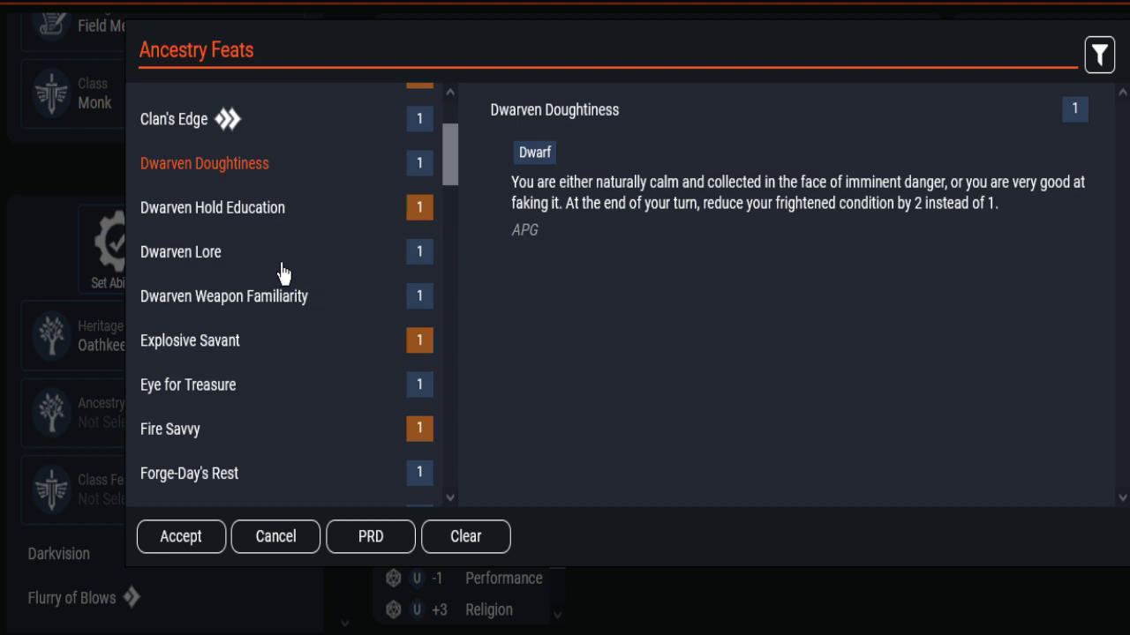
pyautogui.click(210, 265)
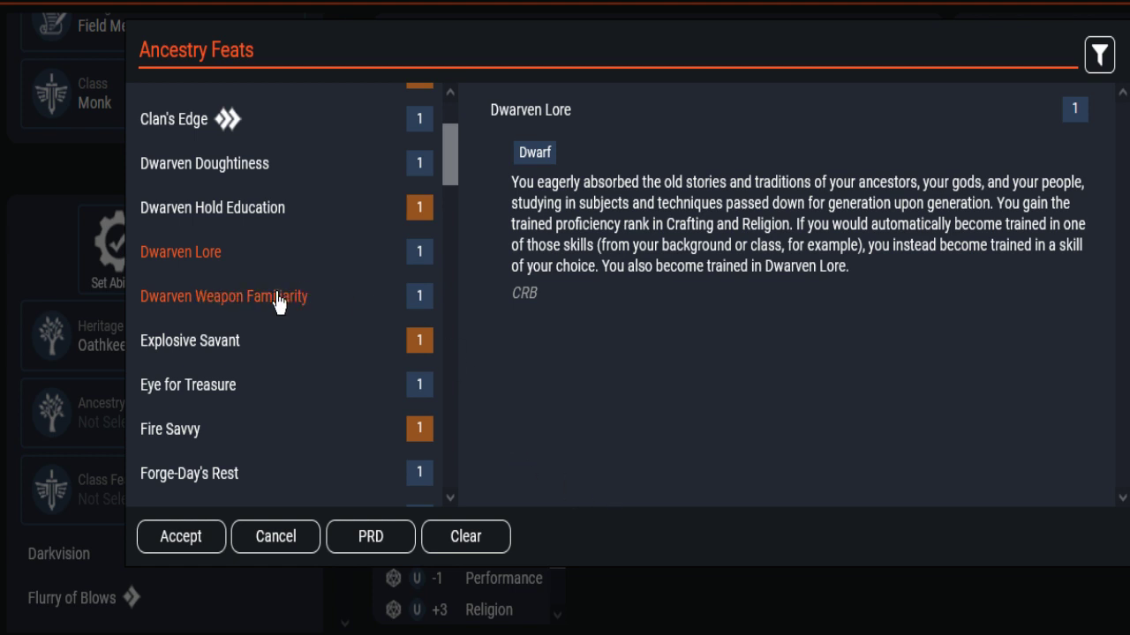
pyautogui.click(217, 393)
pyautogui.click(212, 256)
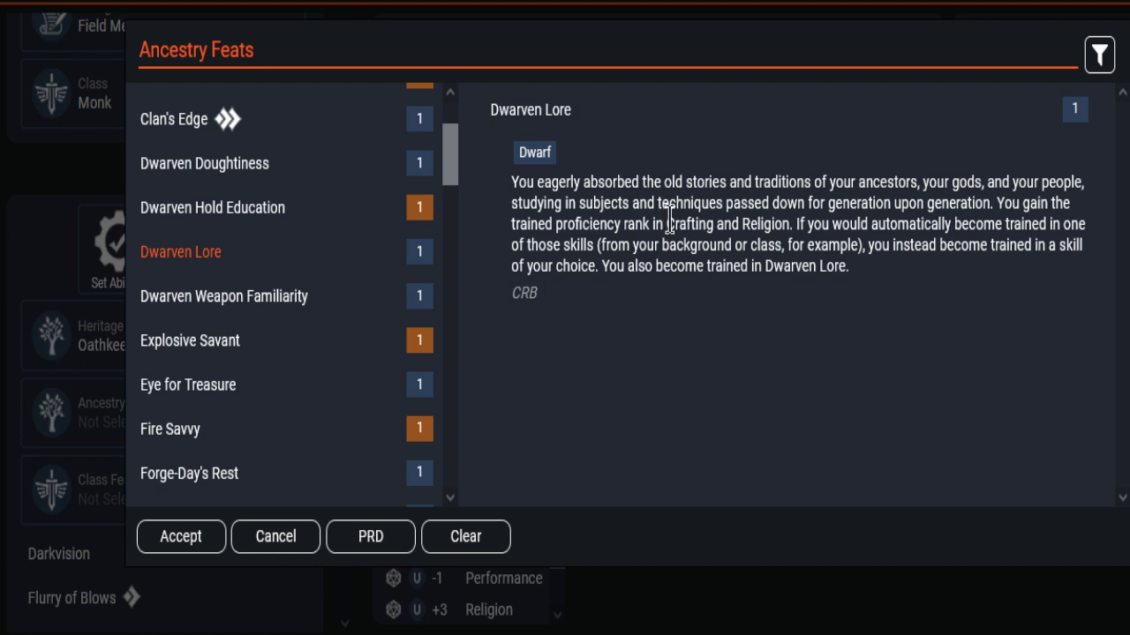
pyautogui.moveTo(668, 222); pyautogui.dragTo(713, 224)
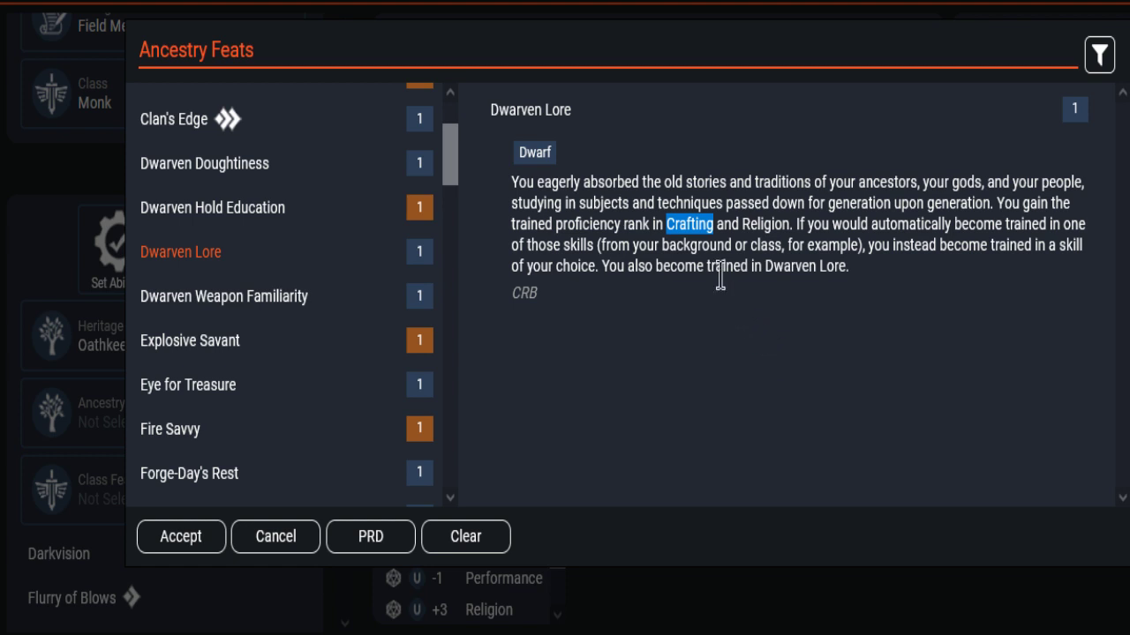
pyautogui.moveTo(772, 266); pyautogui.dragTo(826, 266)
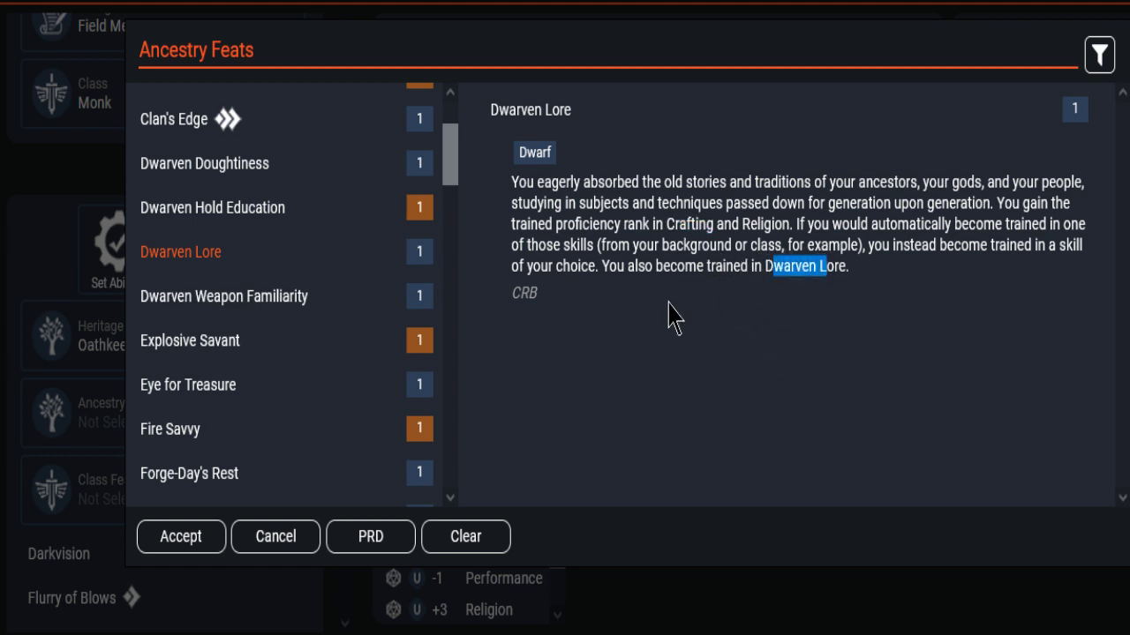
# Read the descriptions of the Forge-Day's Rest, Rock Runner, Stonecunning and Surface Culture ancestry feats.
pyautogui.scroll(-3, 331, 300)
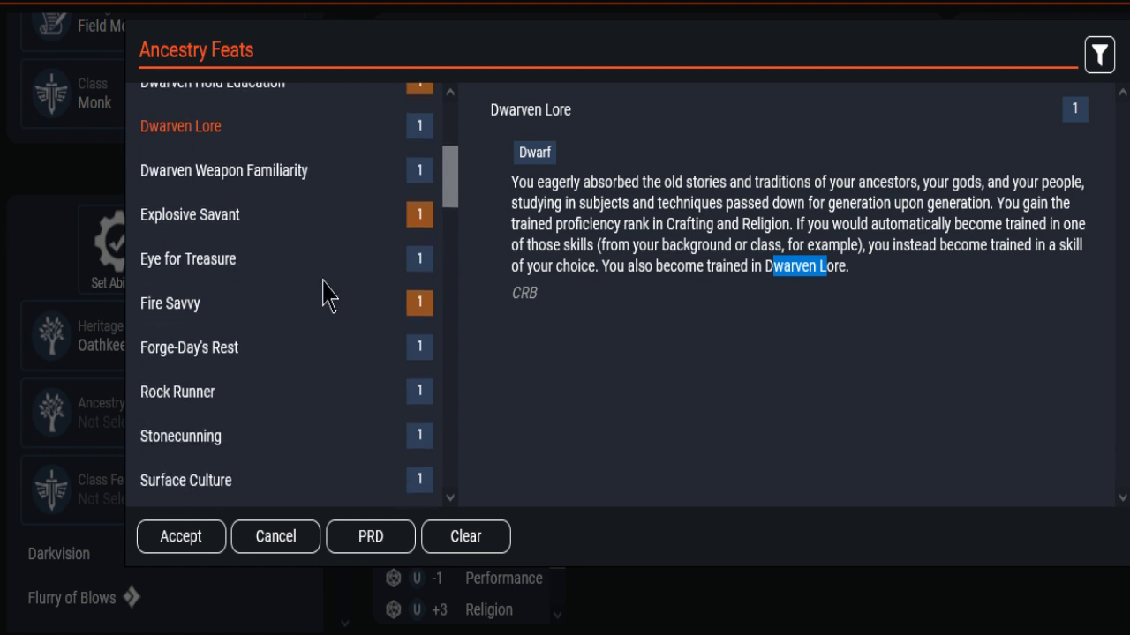
pyautogui.click(217, 353)
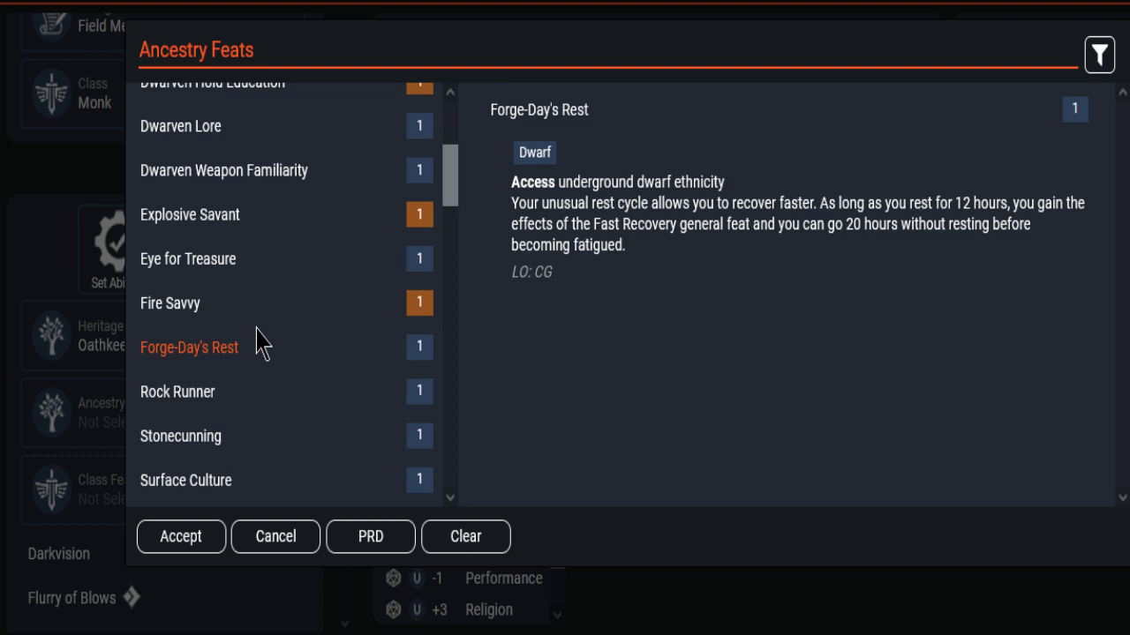
pyautogui.scroll(-3, 256, 340)
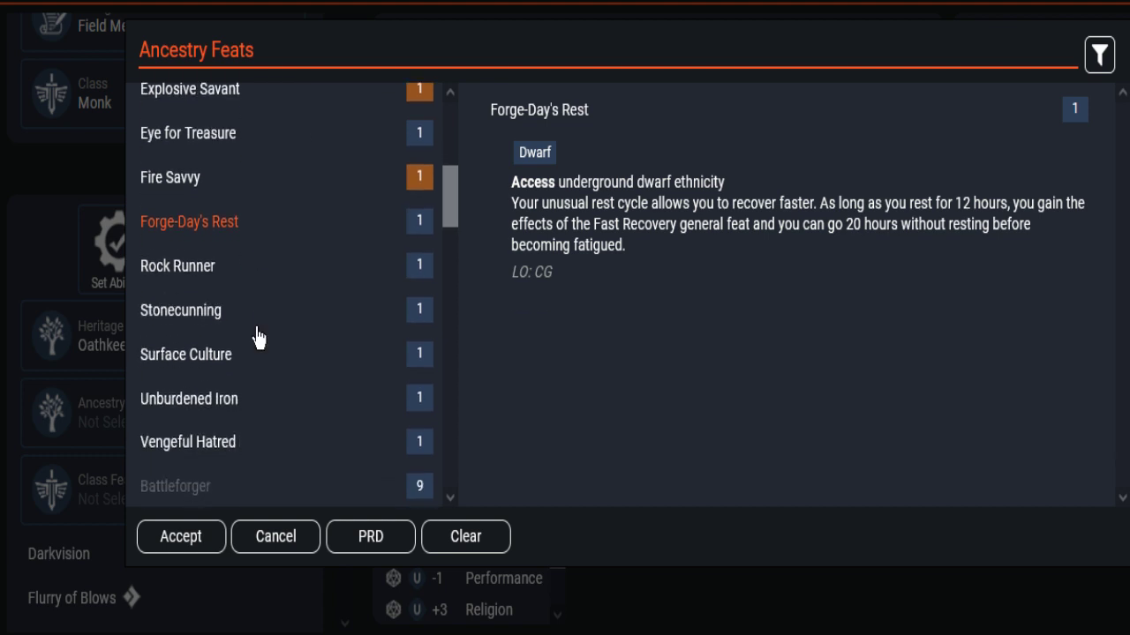
pyautogui.click(191, 278)
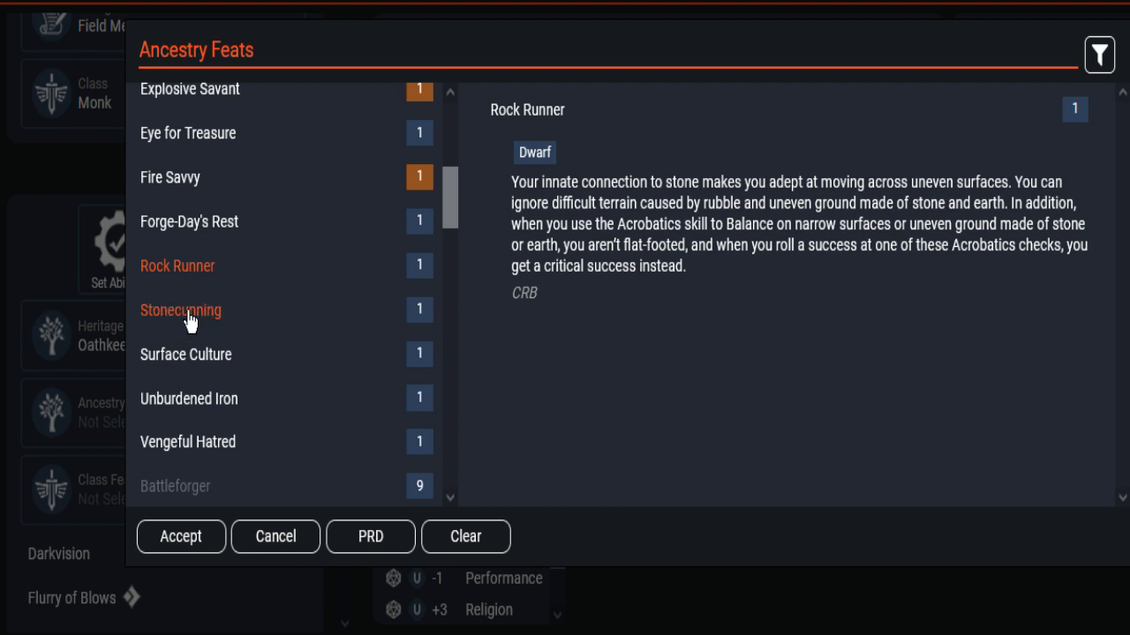
pyautogui.click(189, 319)
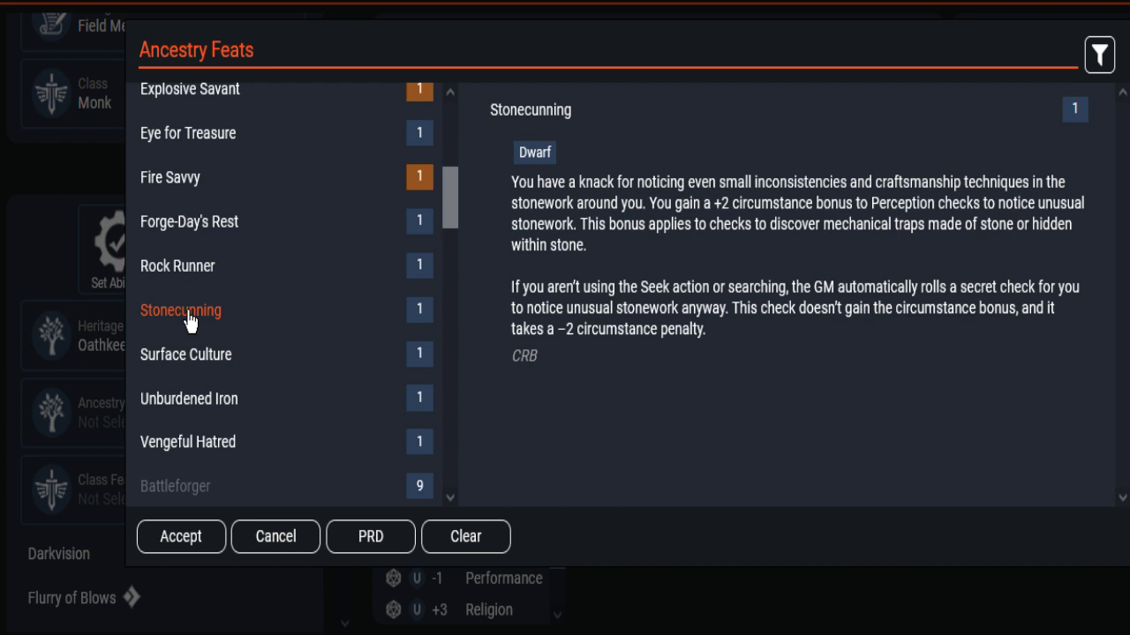
pyautogui.scroll(-3, 295, 269)
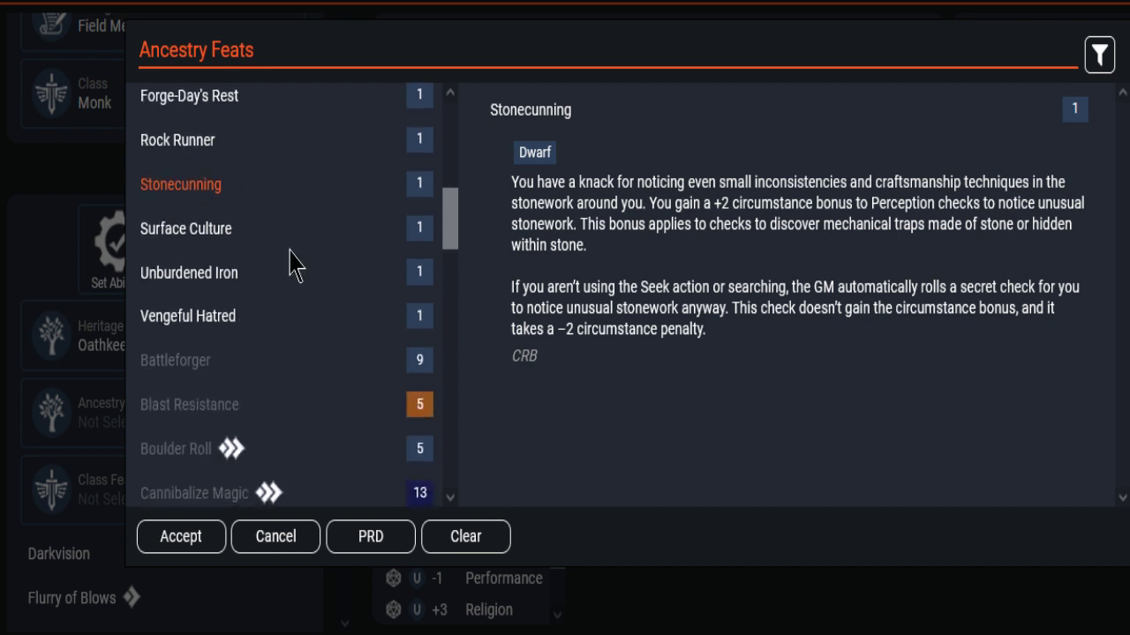
pyautogui.click(194, 232)
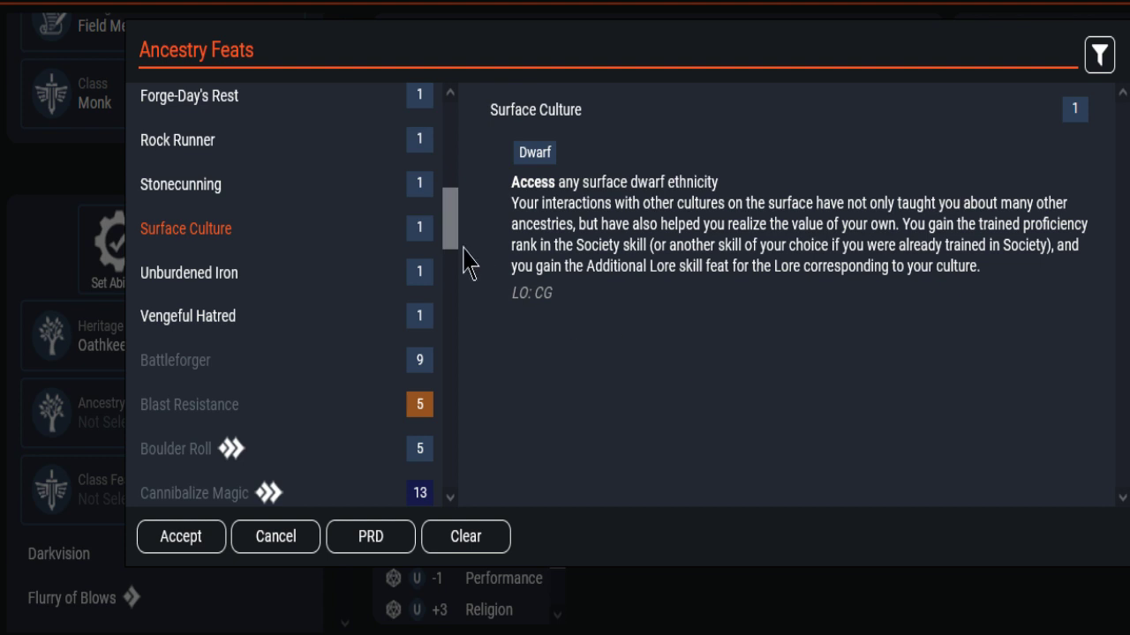
# Recheck the Stonecunning and Rock Runner feats, and highlight the underground dwarf access requirement of Forge-Day's Rest.
pyautogui.moveTo(450, 249); pyautogui.dragTo(449, 227)
pyautogui.click(193, 327)
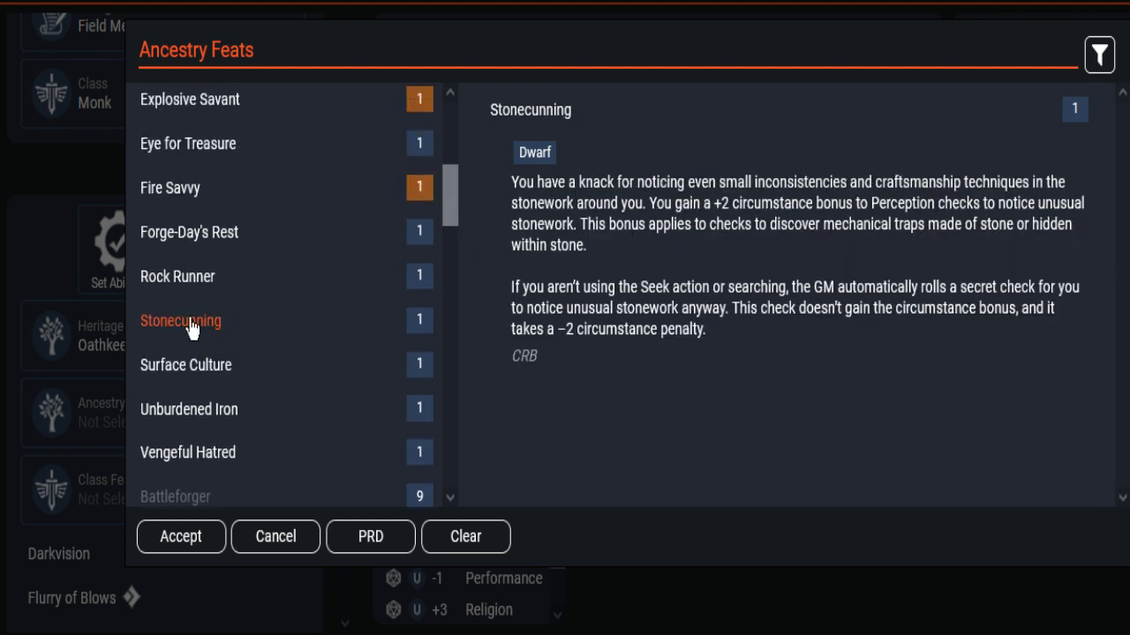
pyautogui.click(188, 282)
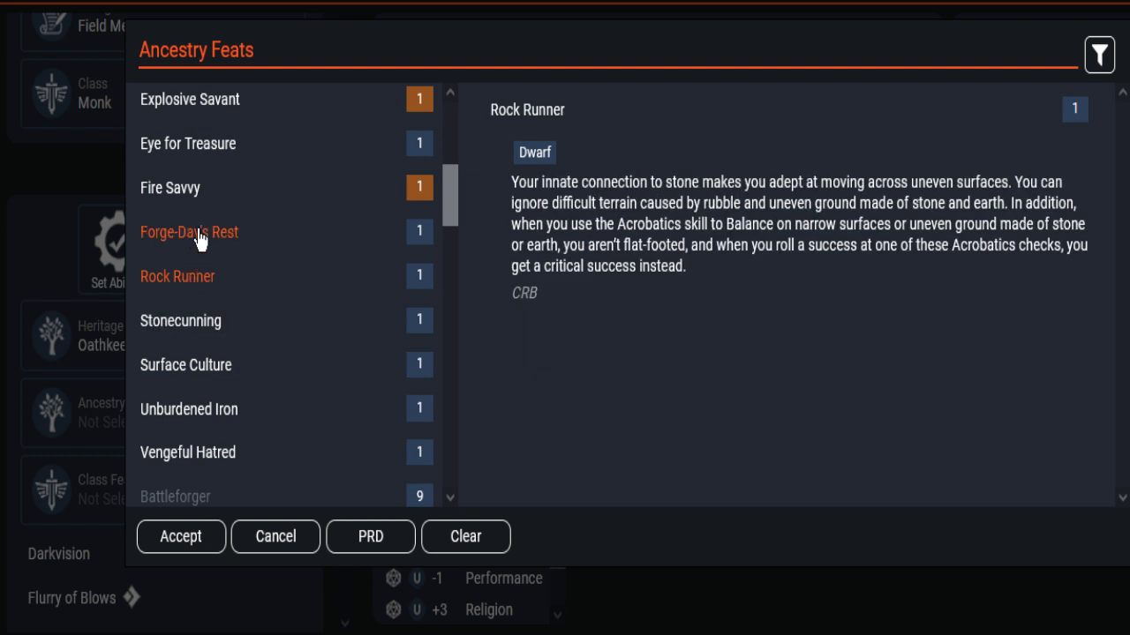
pyautogui.click(199, 239)
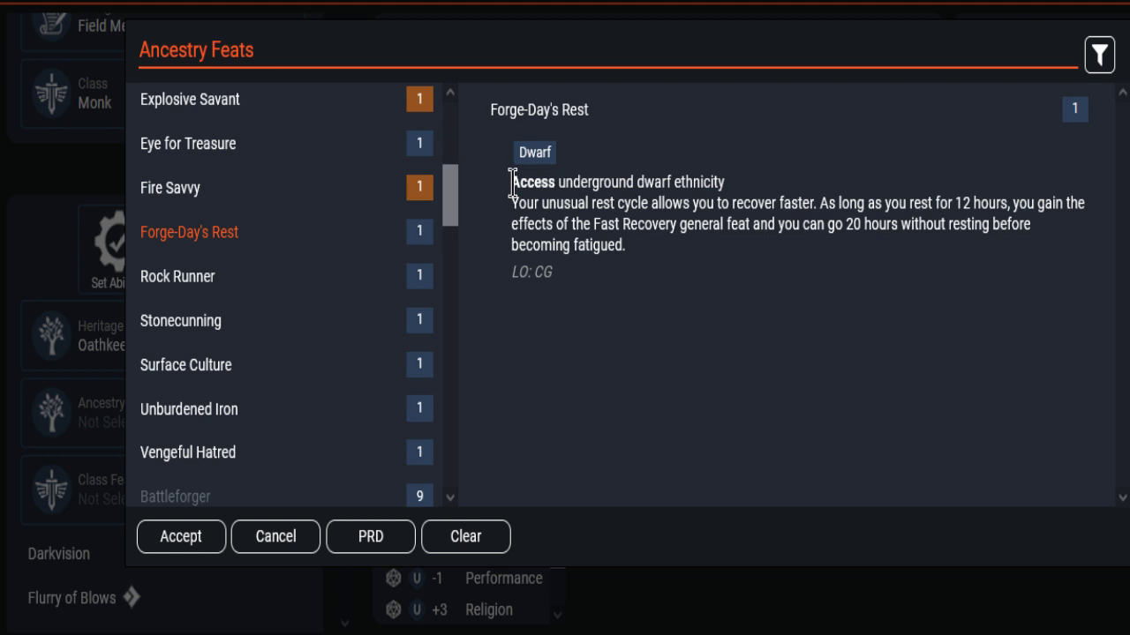
pyautogui.moveTo(559, 181); pyautogui.dragTo(671, 179)
# Review the Eye for Treasure feat again against Dwarven Lore.
pyautogui.scroll(3, 456, 194)
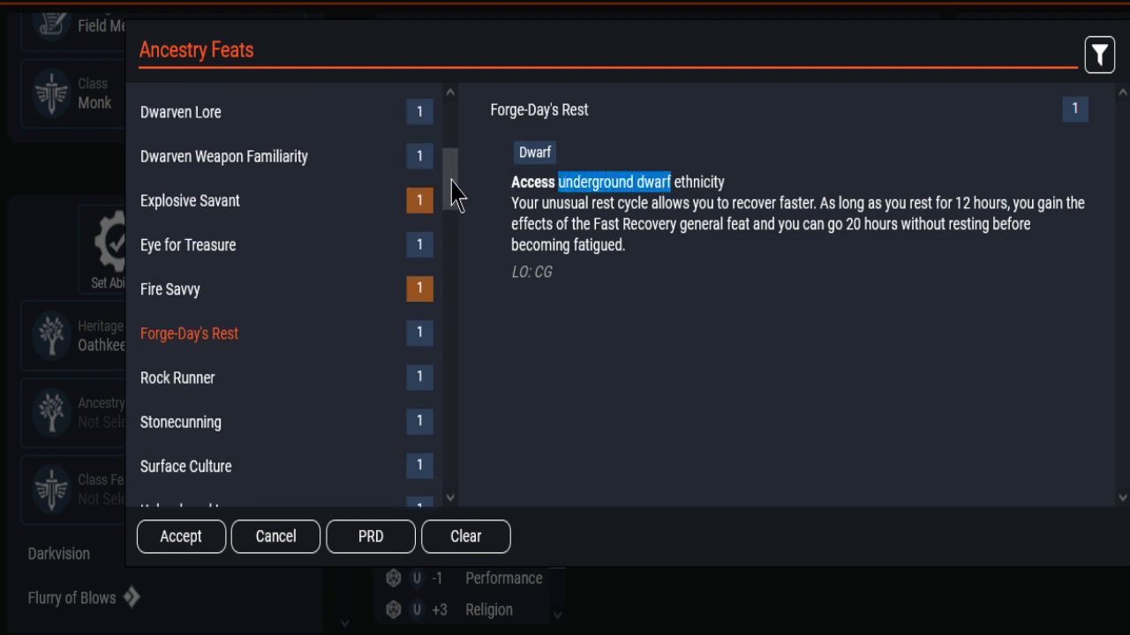
pyautogui.click(247, 283)
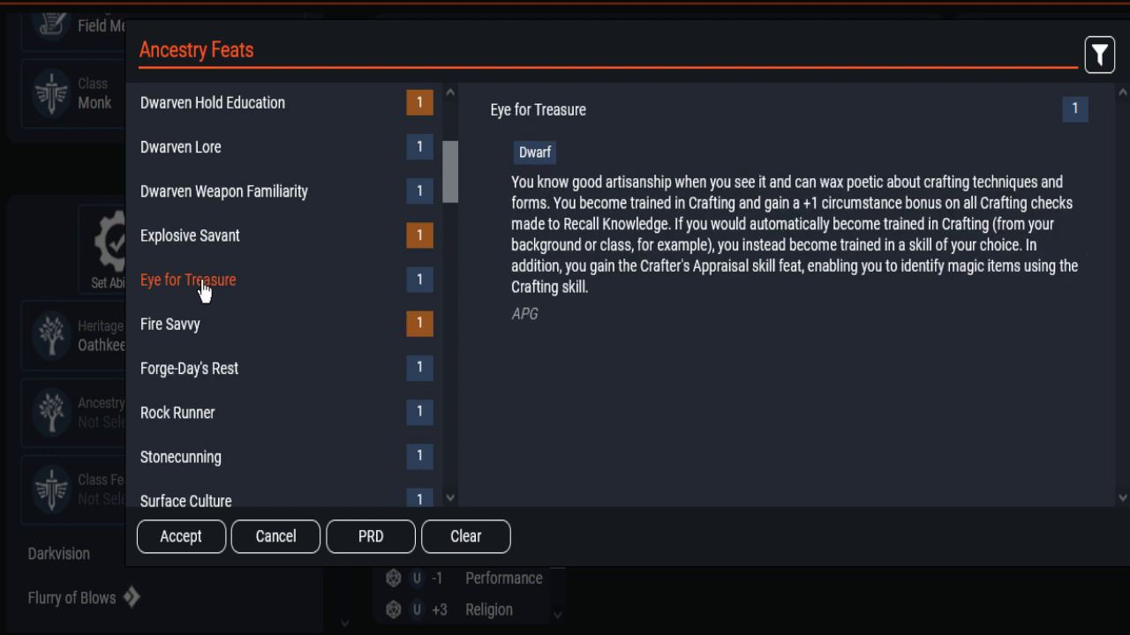
pyautogui.click(219, 150)
pyautogui.moveTo(452, 200); pyautogui.dragTo(447, 147)
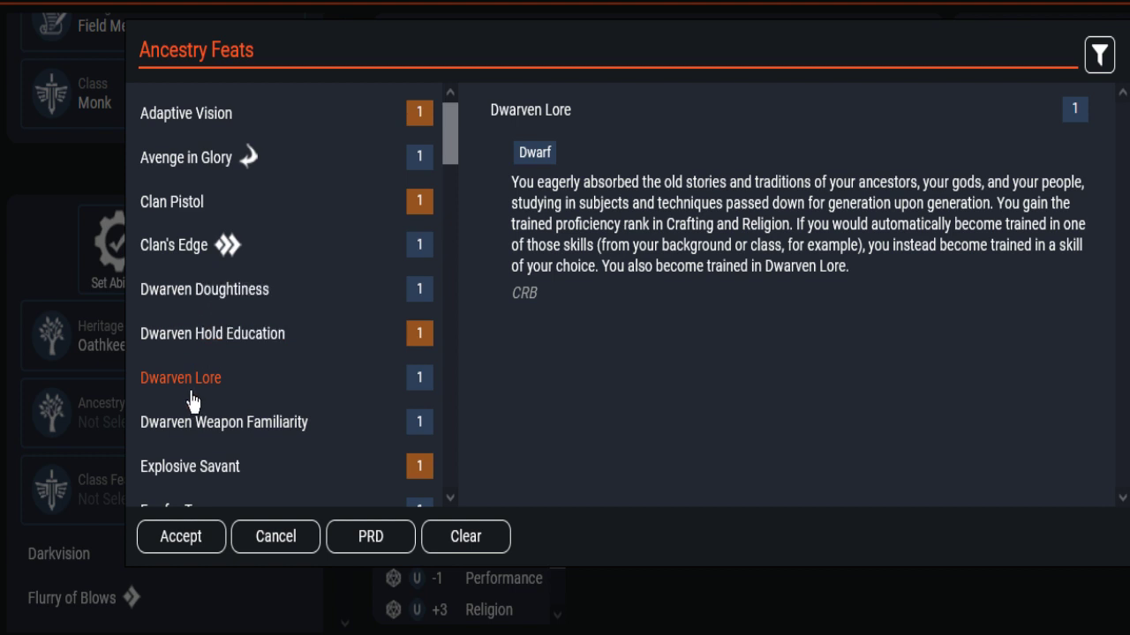
# Examine the Surface Culture feat and read the definition of its Dwarf trait.
pyautogui.moveTo(455, 148); pyautogui.dragTo(447, 215)
pyautogui.click(206, 299)
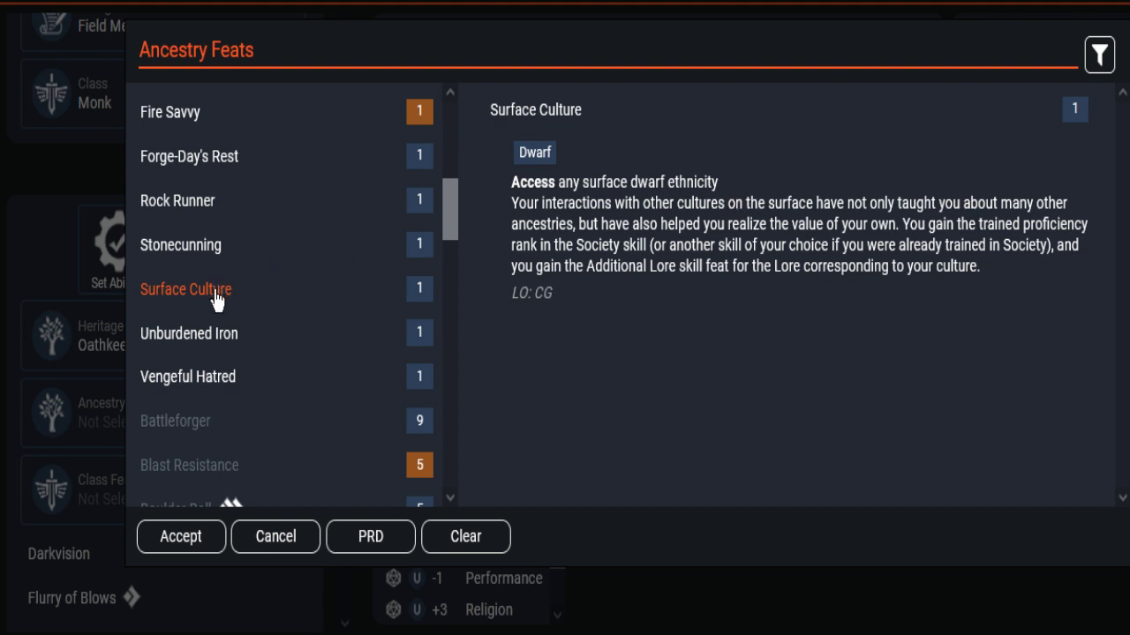
pyautogui.click(530, 152)
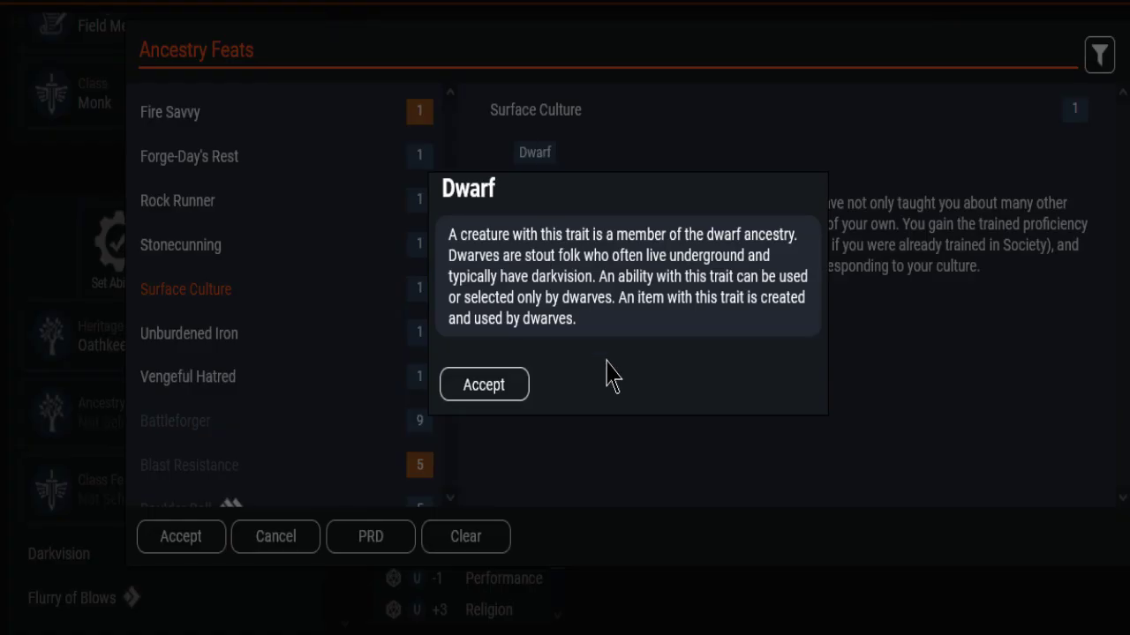
pyautogui.click(484, 386)
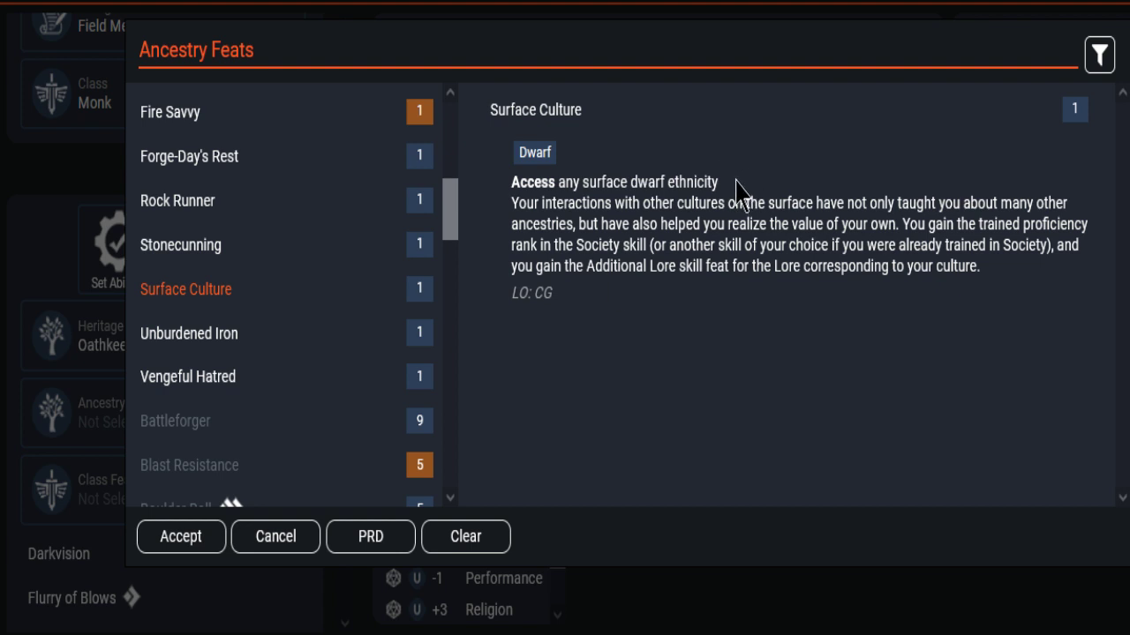
# Highlight Surface Culture's access requirement and its phrases "cultures on the surface" and "other cultures" while studying the description.
pyautogui.moveTo(719, 181); pyautogui.dragTo(512, 182)
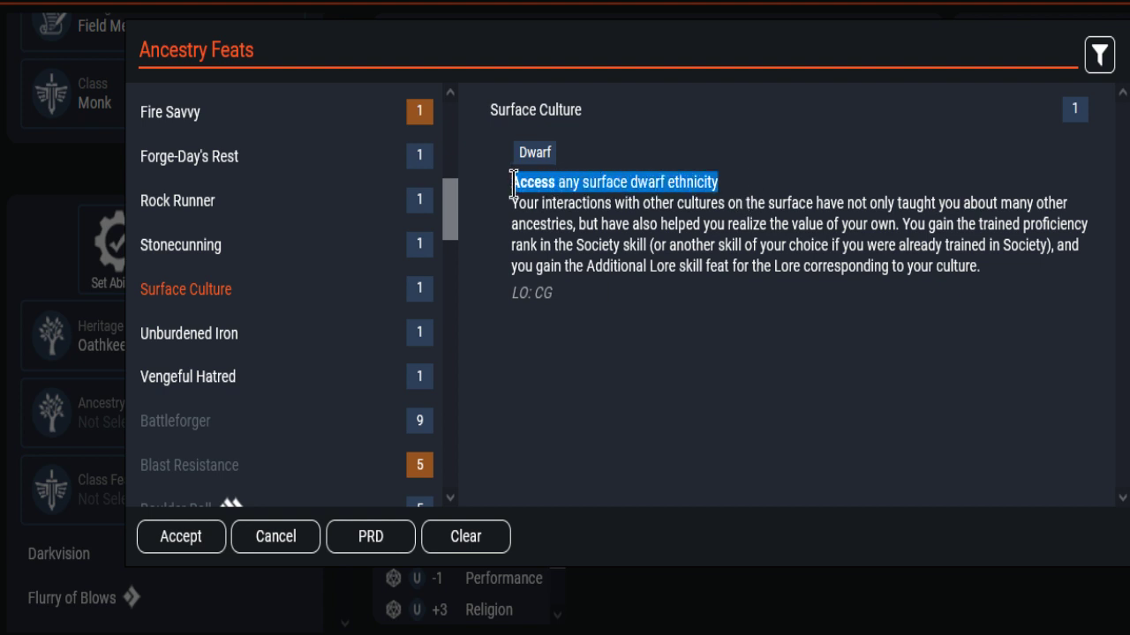
pyautogui.click(710, 377)
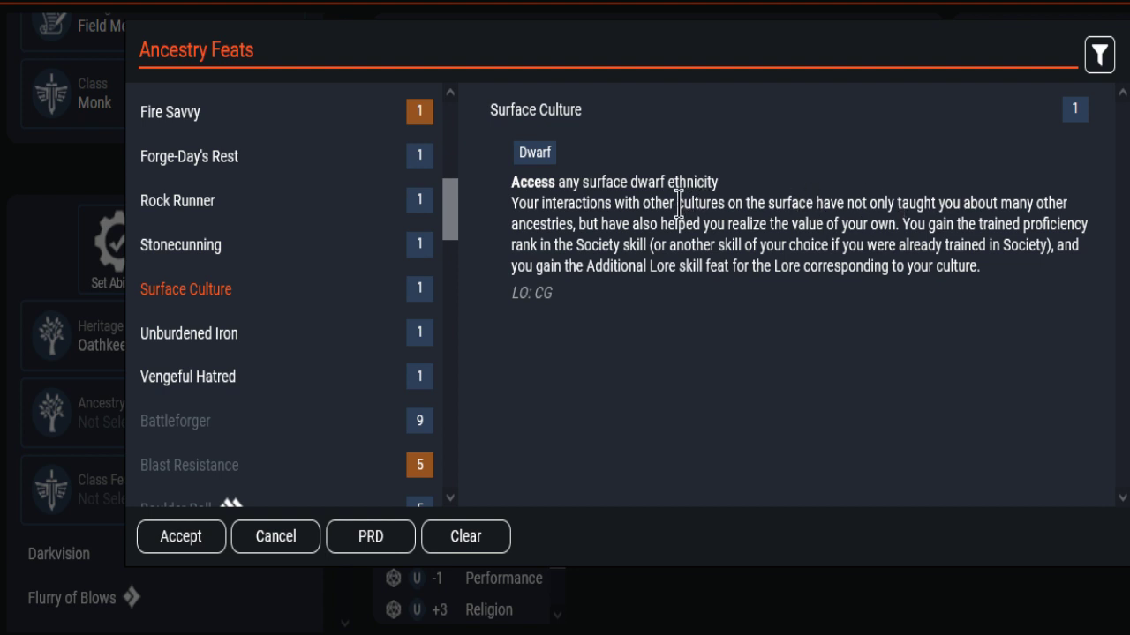
pyautogui.moveTo(677, 203); pyautogui.dragTo(814, 203)
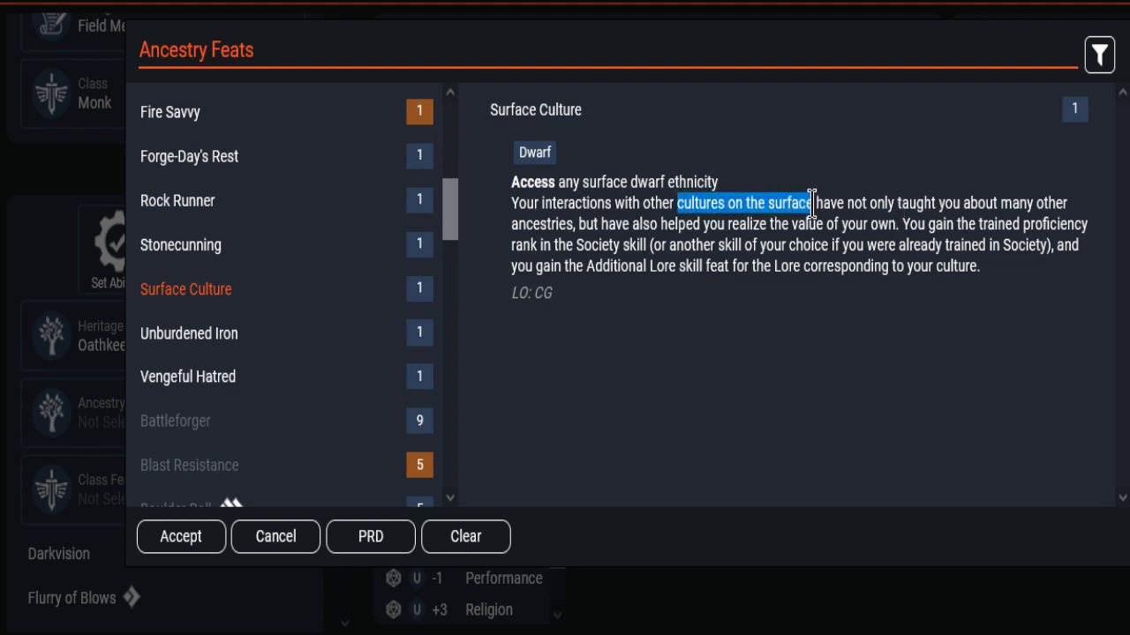
pyautogui.click(880, 158)
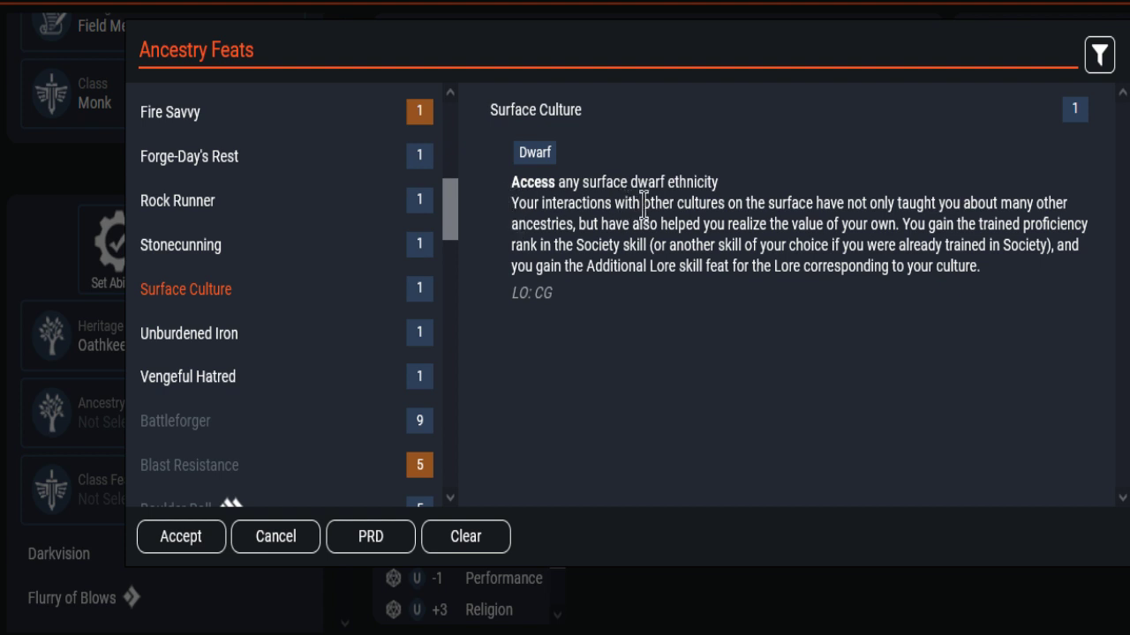
pyautogui.moveTo(642, 203); pyautogui.dragTo(725, 203)
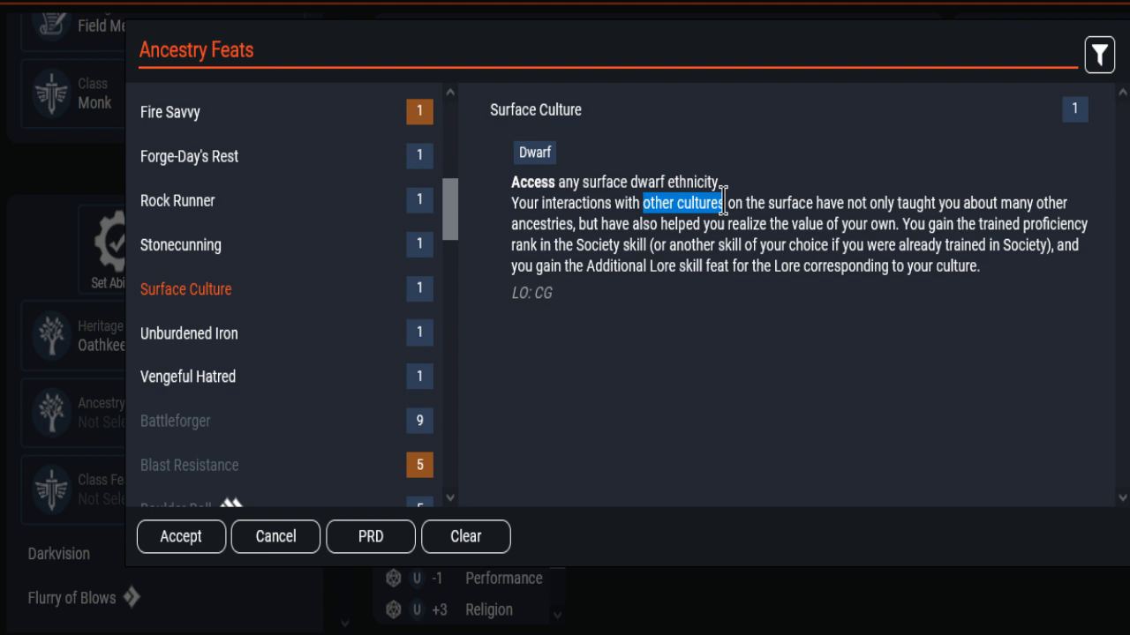
pyautogui.click(767, 167)
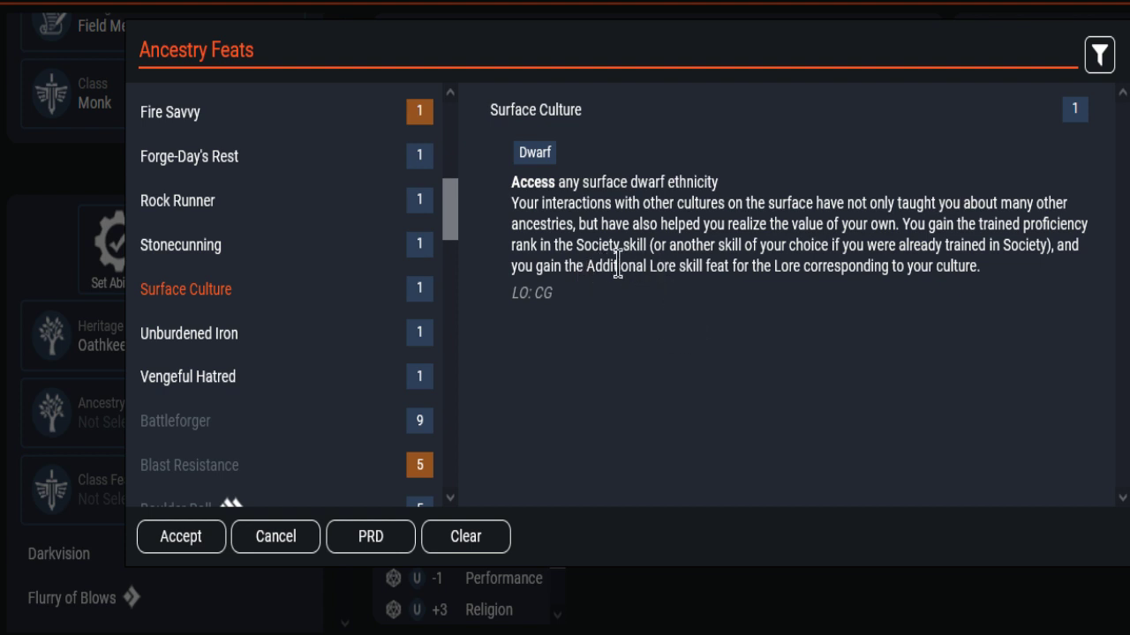
# Check the Unburdened Iron and Vengeful Hatred feats, and accept Surface Culture as the character's ancestry feat.
pyautogui.click(194, 340)
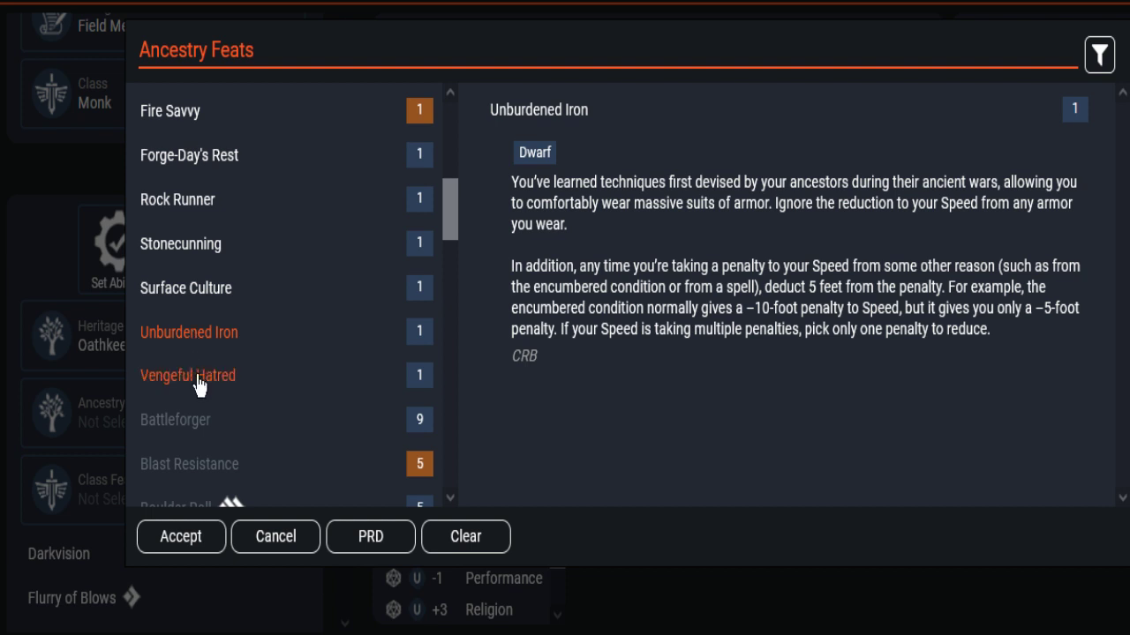
pyautogui.click(199, 383)
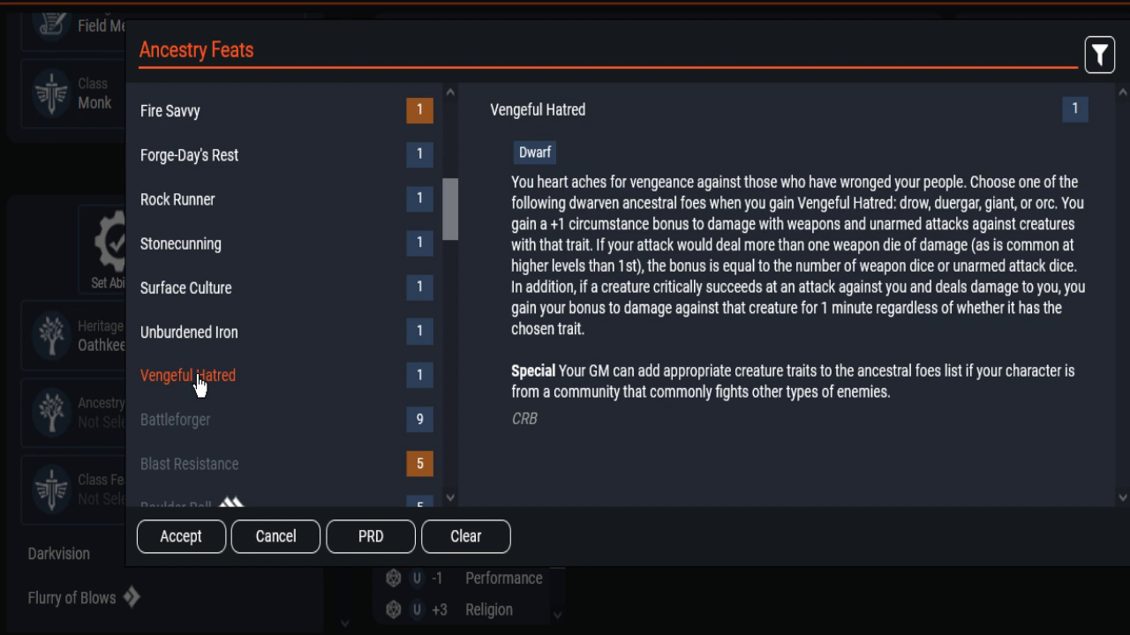
pyautogui.click(206, 296)
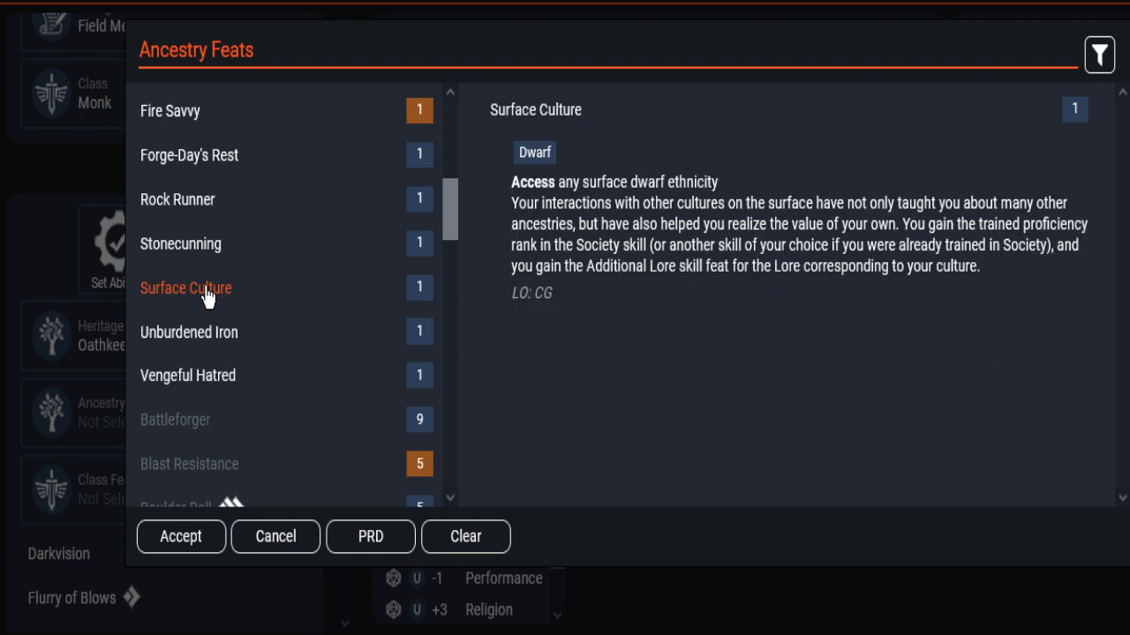
pyautogui.click(188, 540)
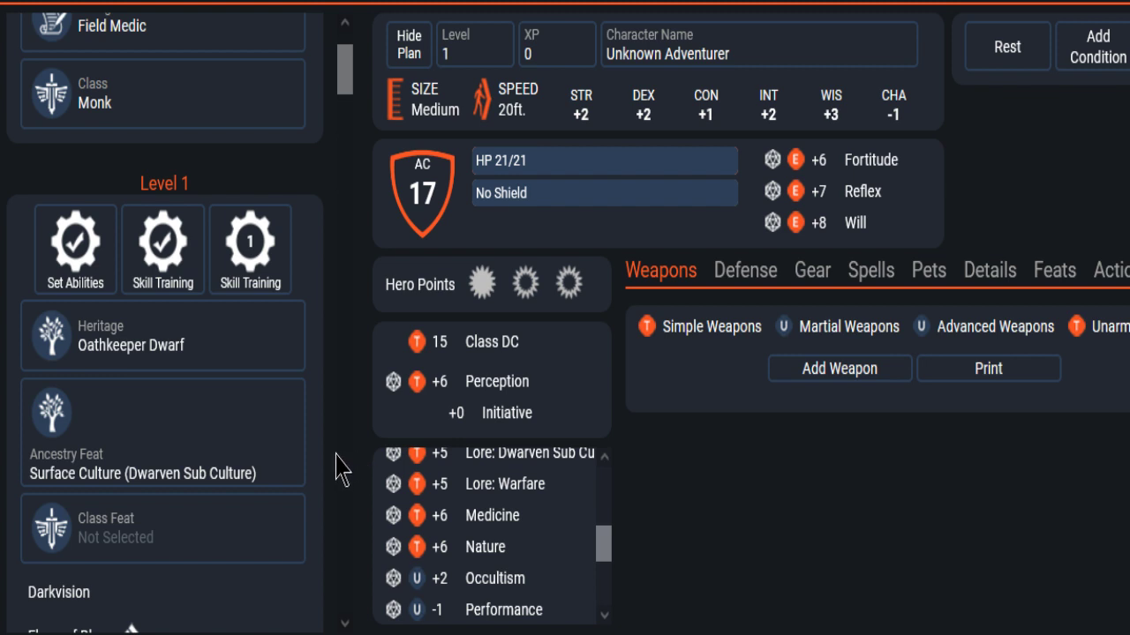
# Open the level 1 class feat choices and review Crane Stance, Dragon Stance and Gorilla Stance.
pyautogui.scroll(-3, 325, 446)
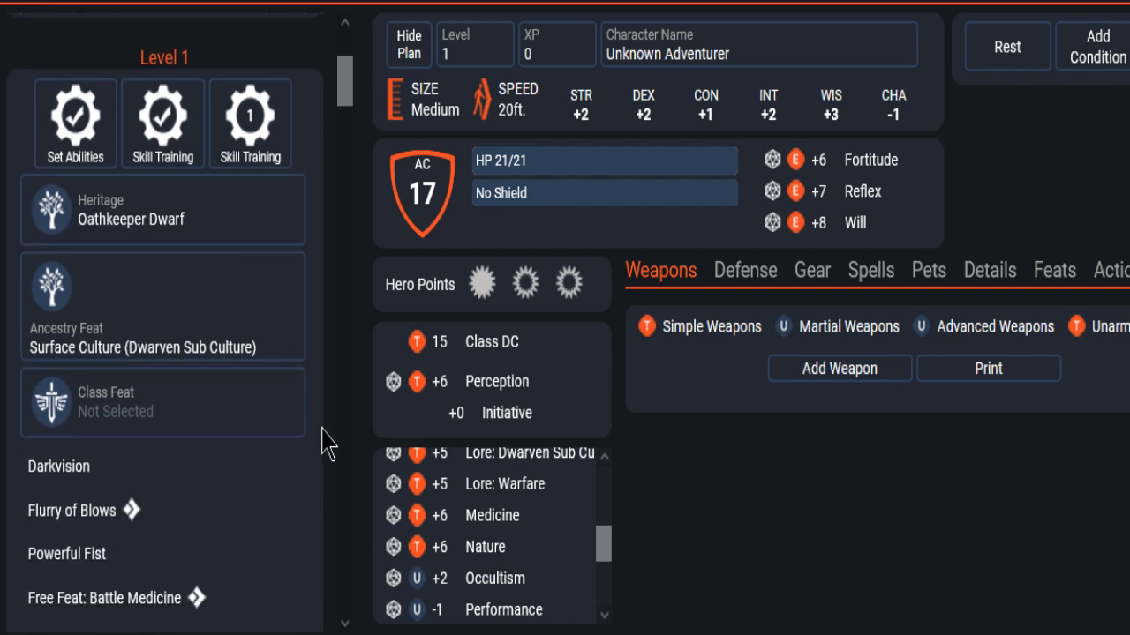
pyautogui.click(173, 420)
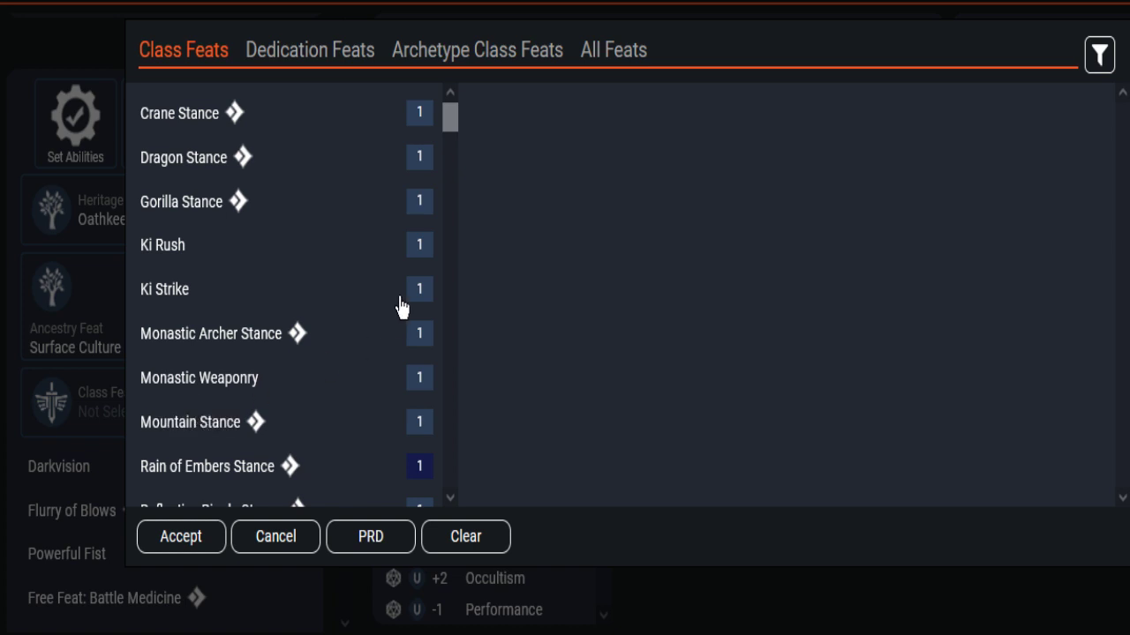
pyautogui.click(174, 115)
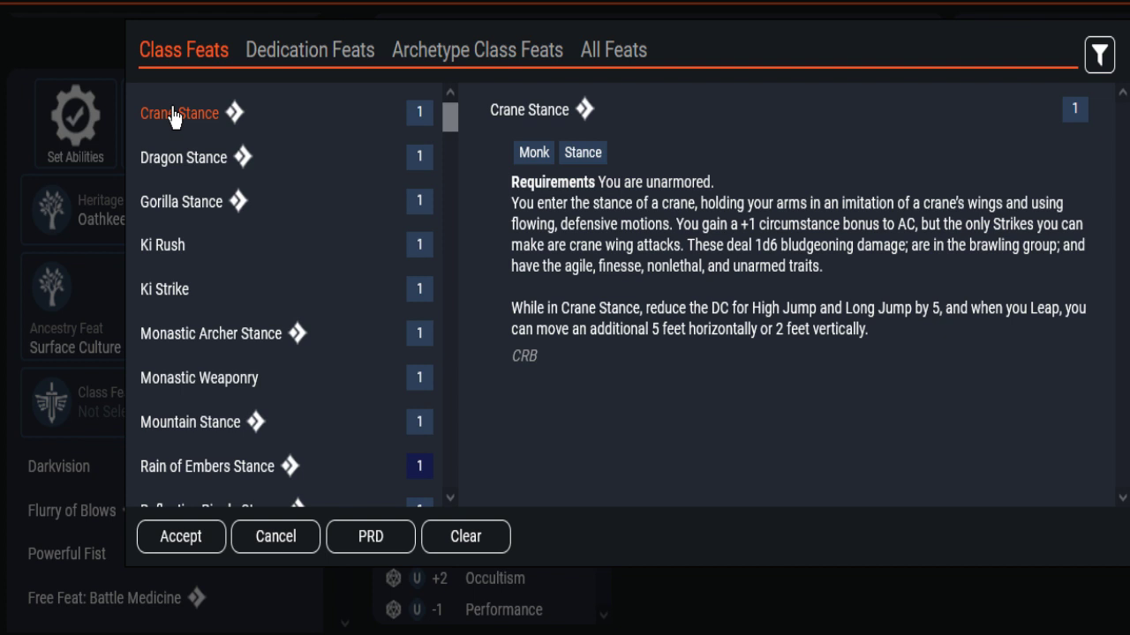
pyautogui.click(183, 167)
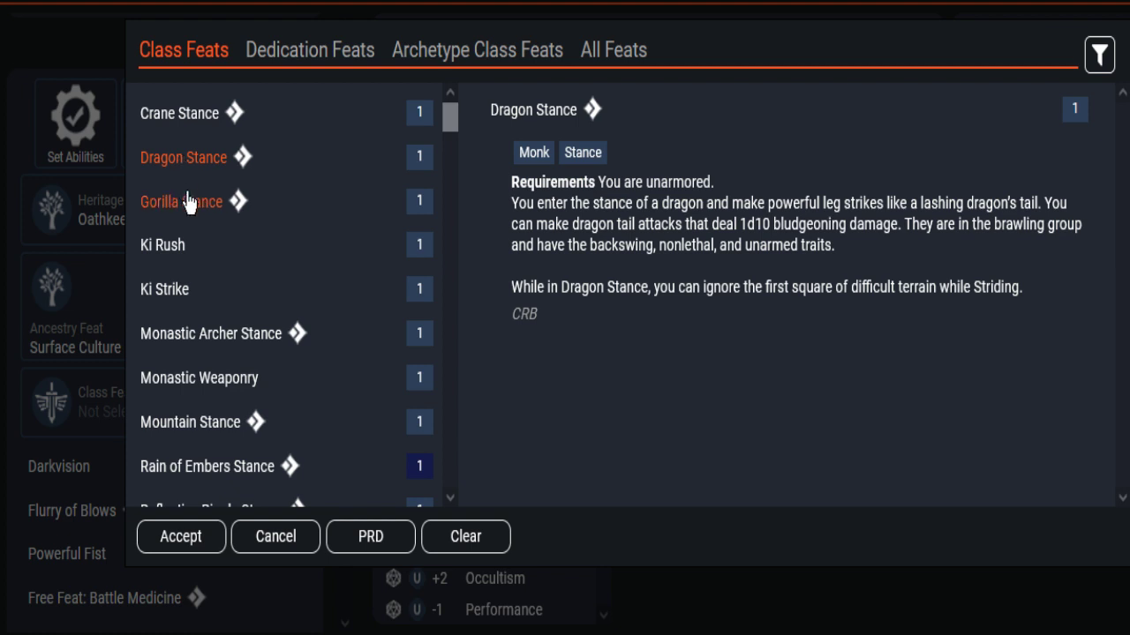
pyautogui.click(190, 205)
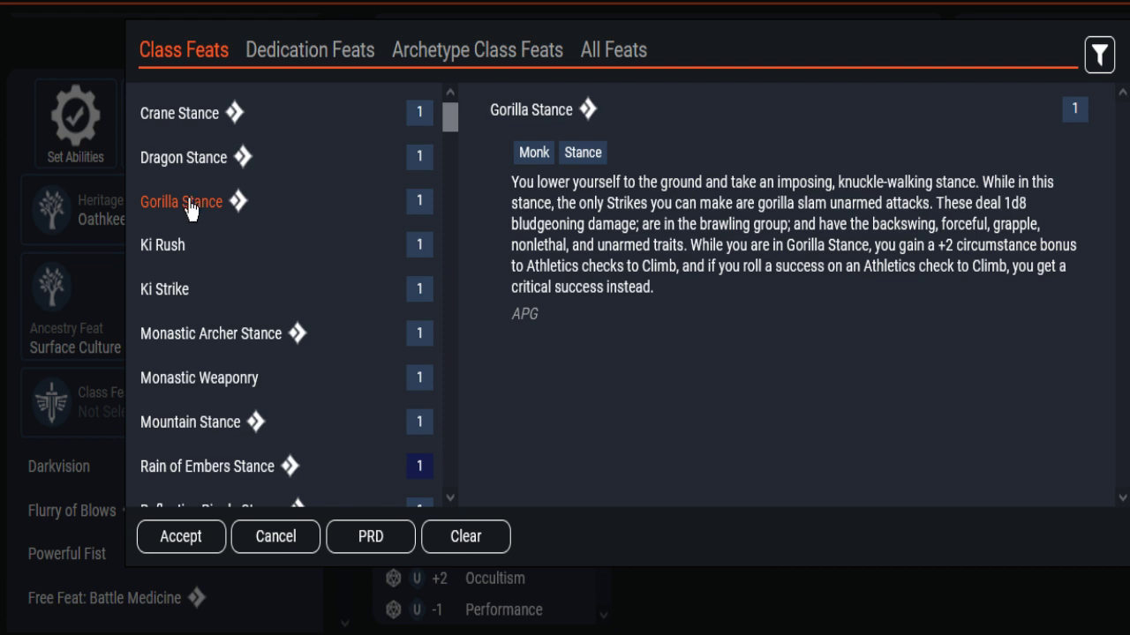
# Read the Ki Rush and Ki Strike feats, highlighting the word "spell" in each description.
pyautogui.click(166, 253)
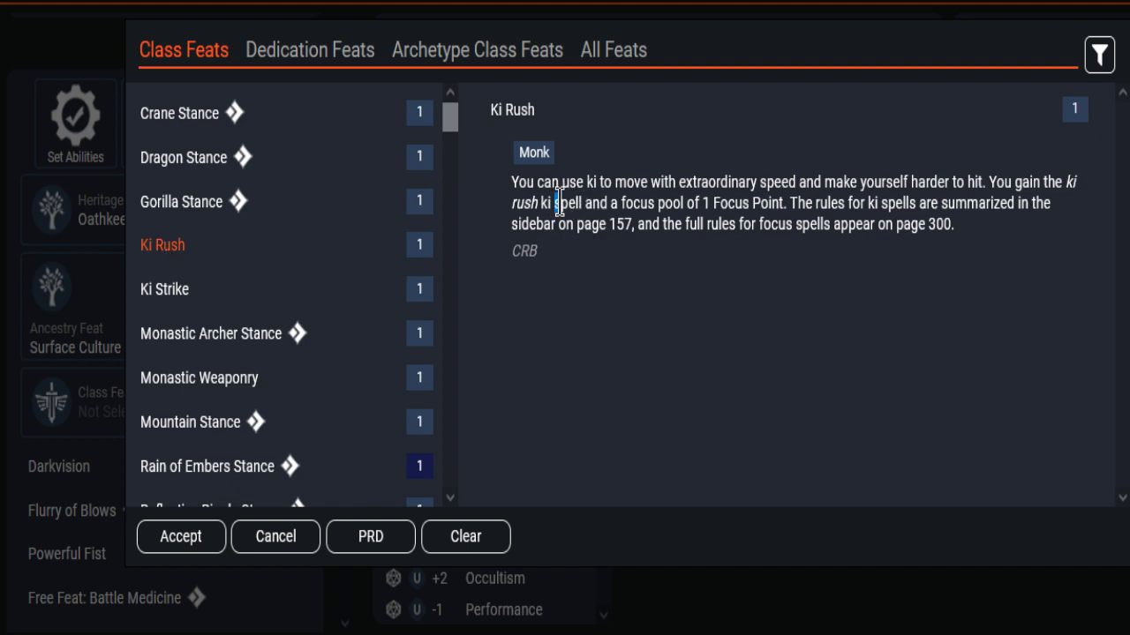
pyautogui.moveTo(555, 203); pyautogui.dragTo(583, 203)
pyautogui.click(658, 300)
pyautogui.click(182, 299)
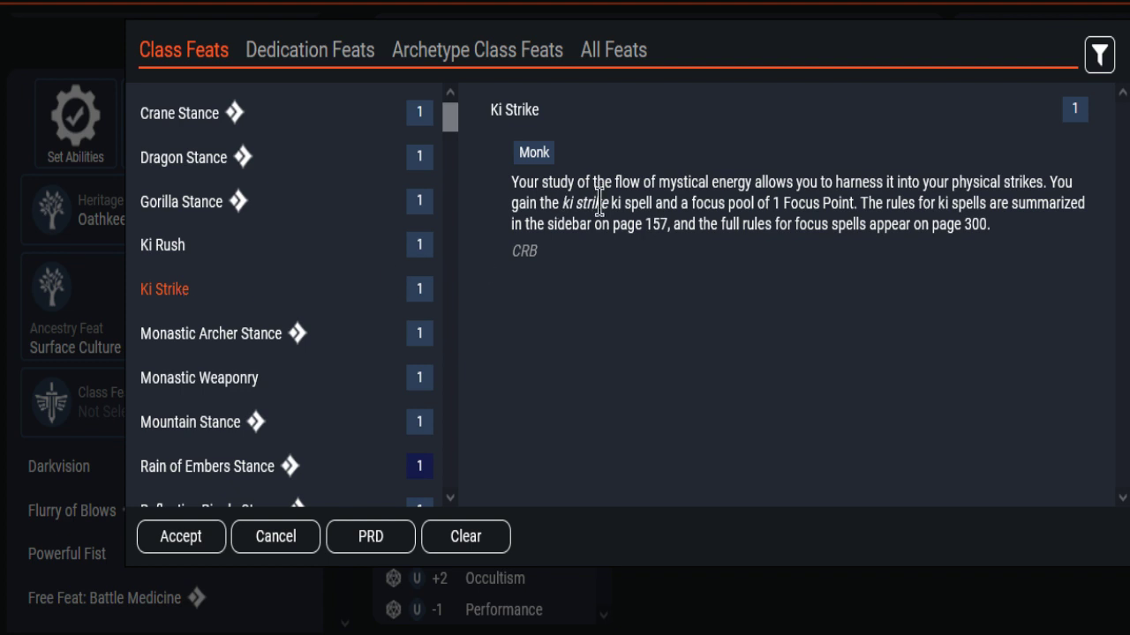
pyautogui.moveTo(625, 204); pyautogui.dragTo(653, 203)
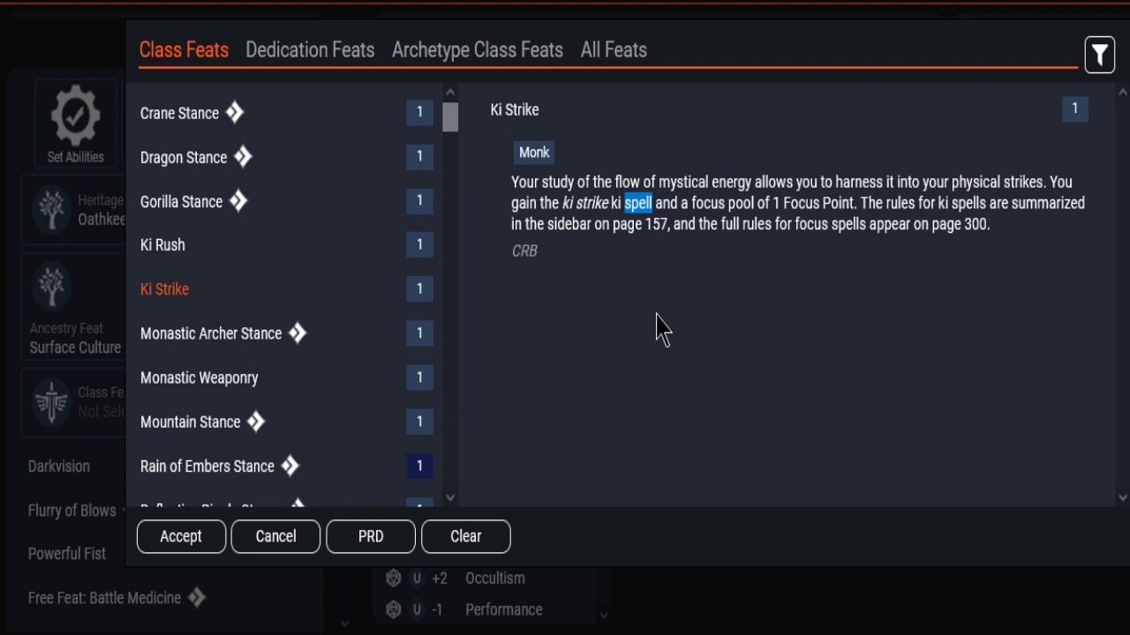
# Review the Monastic Archer Stance and Monastic Weaponry feats.
pyautogui.click(216, 340)
pyautogui.scroll(-3, 276, 239)
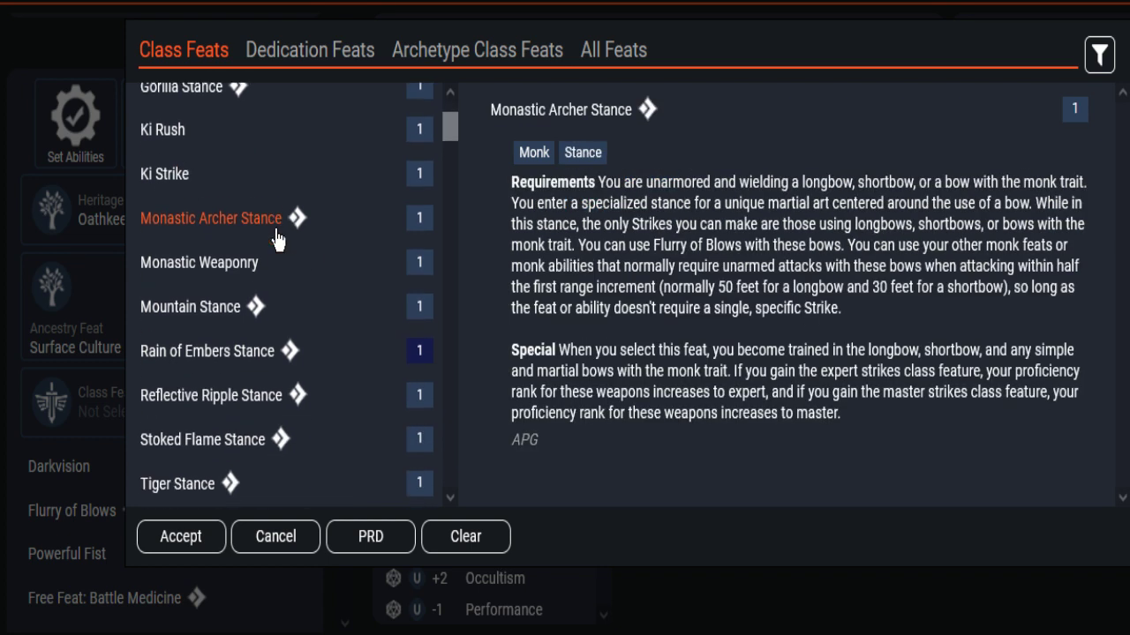
pyautogui.click(198, 256)
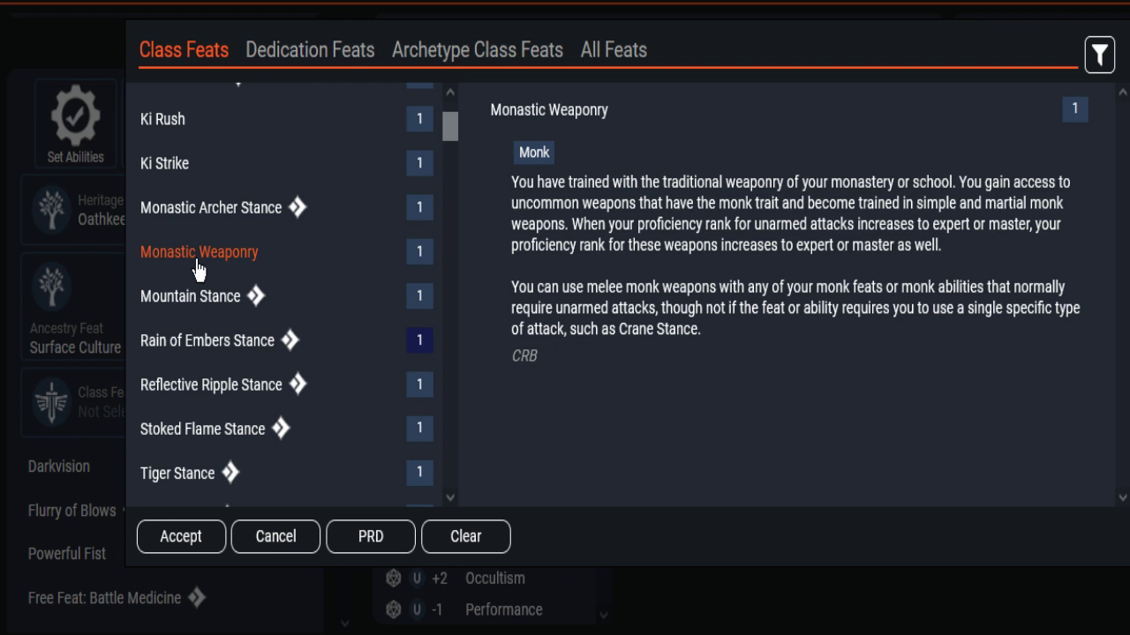
# Compare Mountain Stance with Rain of Embers Stance, and highlight Mountain Stance's requirement "touching the ground".
pyautogui.click(196, 300)
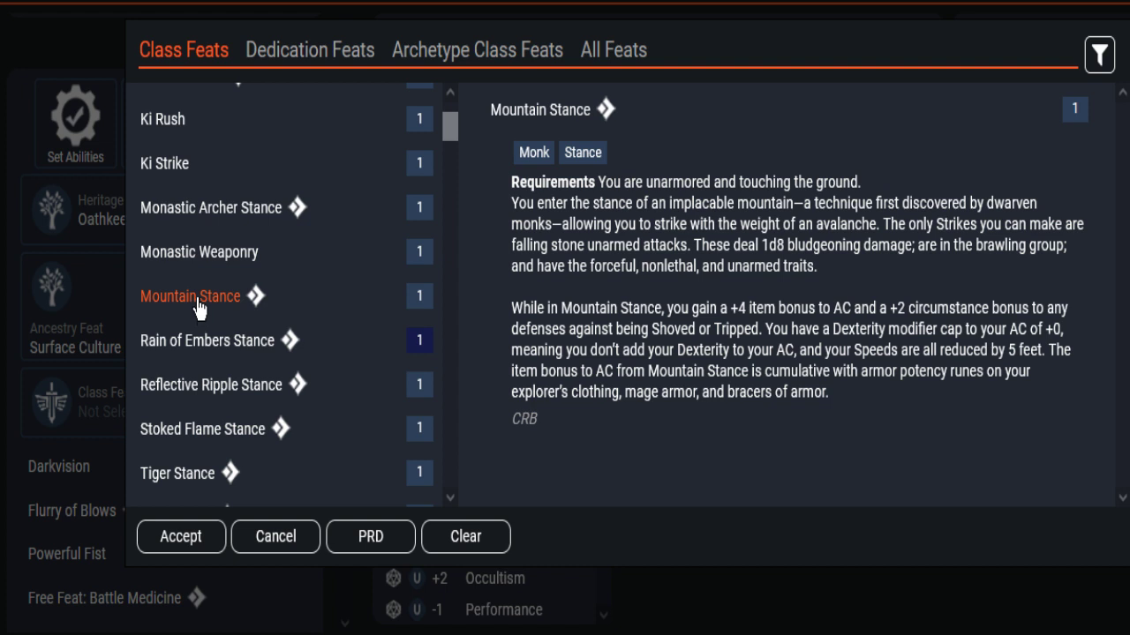
pyautogui.click(195, 351)
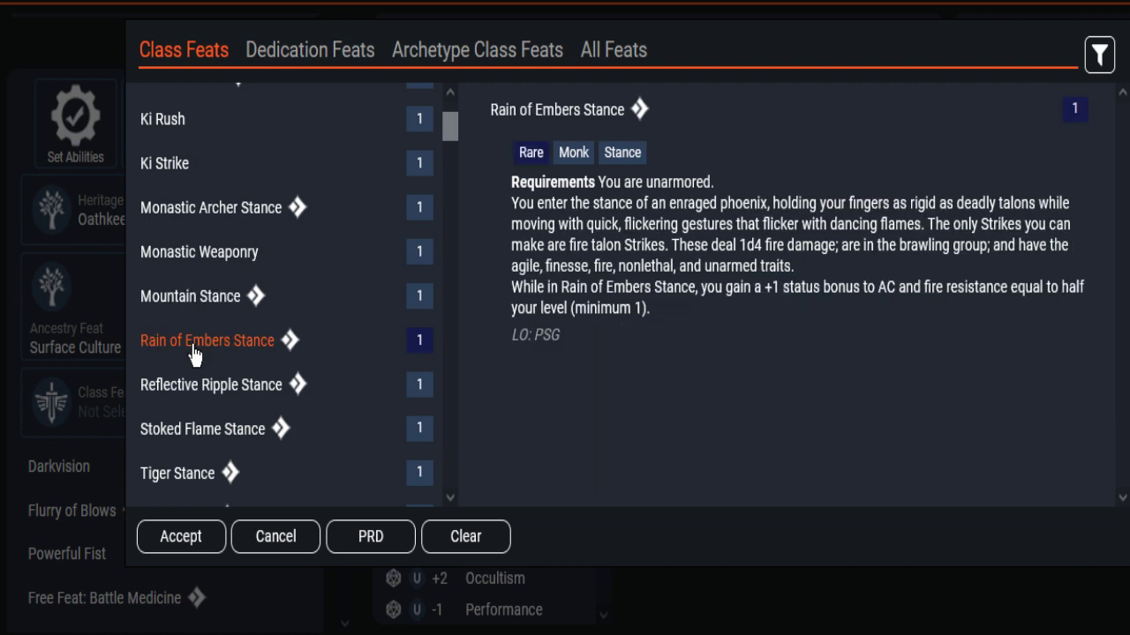
pyautogui.click(201, 302)
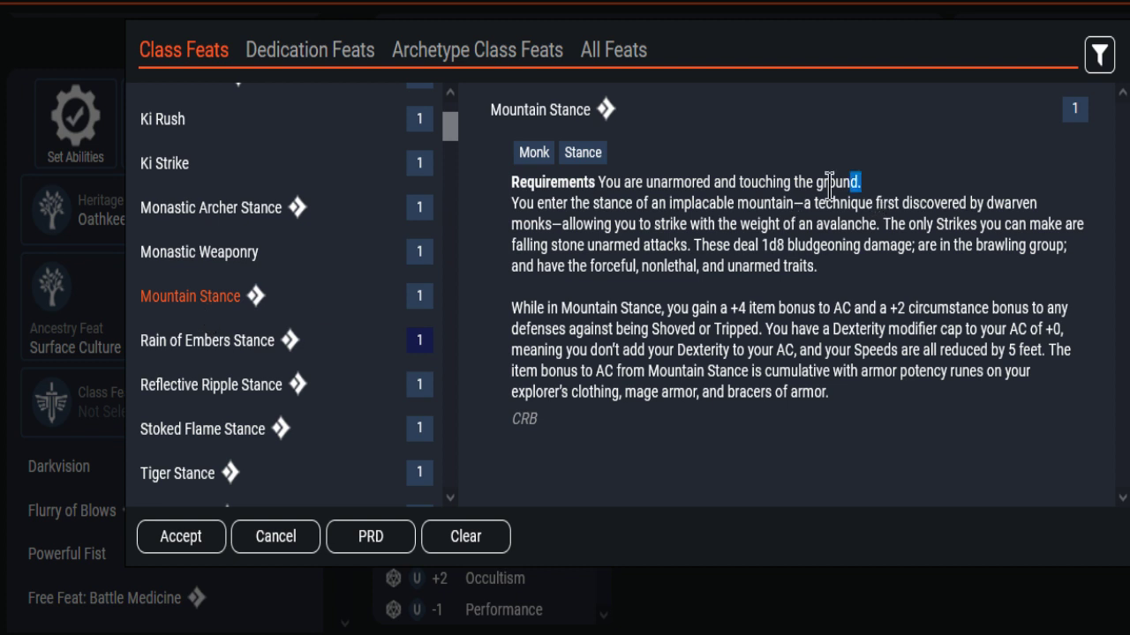
pyautogui.moveTo(854, 182); pyautogui.dragTo(737, 187)
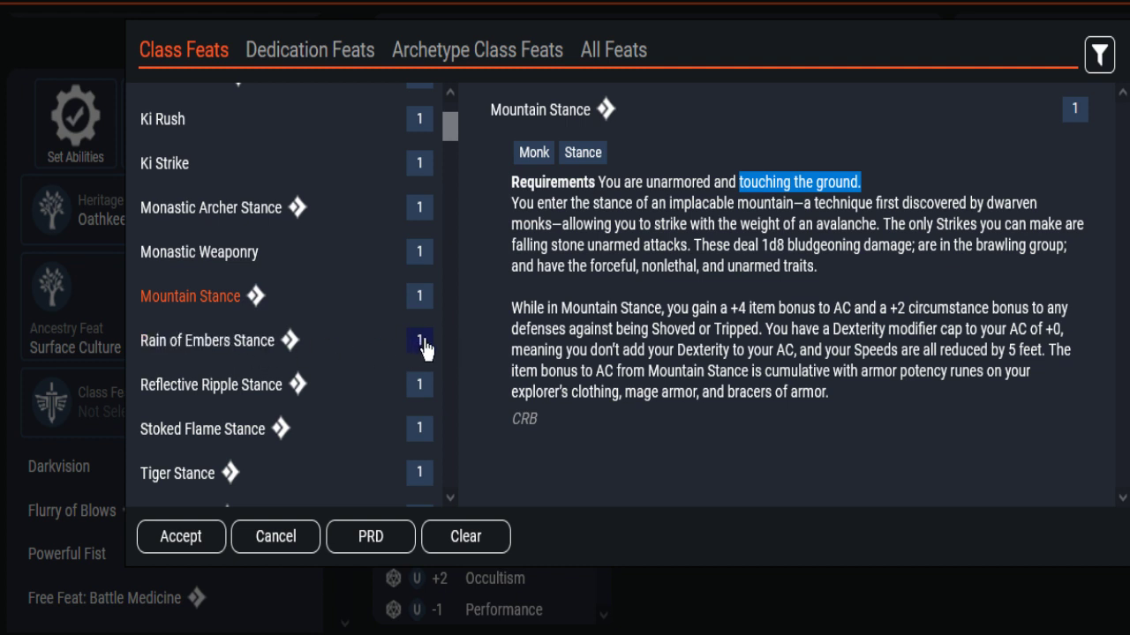
# Examine Reflective Ripple Stance, highlighting its list of attack traits, and accept it as the character's class feat.
pyautogui.click(196, 393)
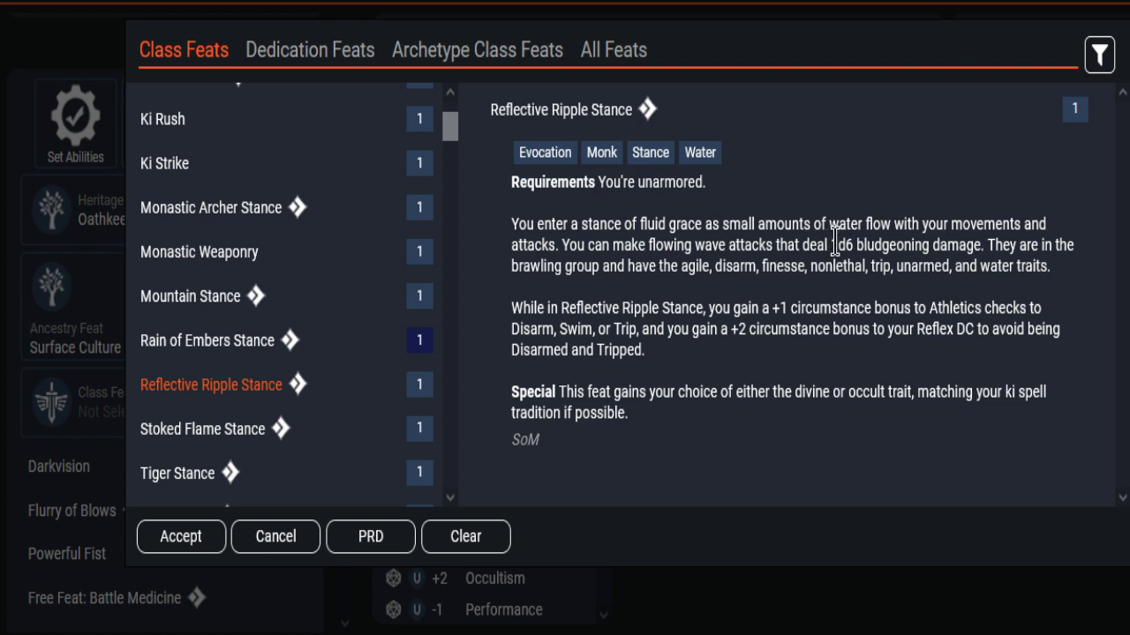
pyautogui.moveTo(988, 244); pyautogui.dragTo(1048, 266)
pyautogui.click(696, 265)
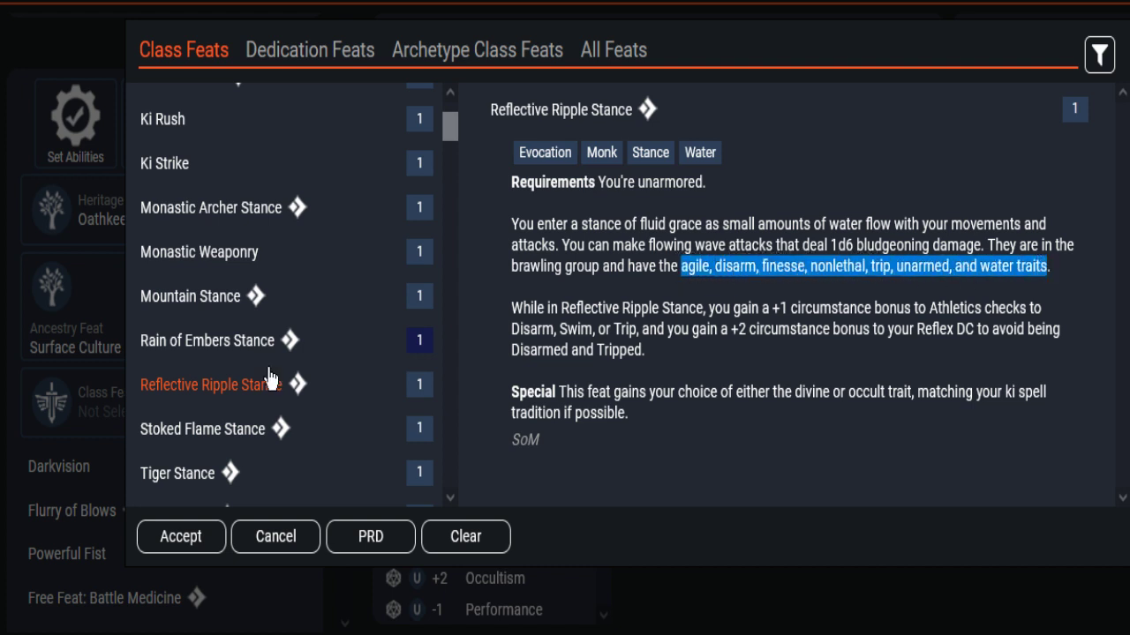
pyautogui.click(187, 537)
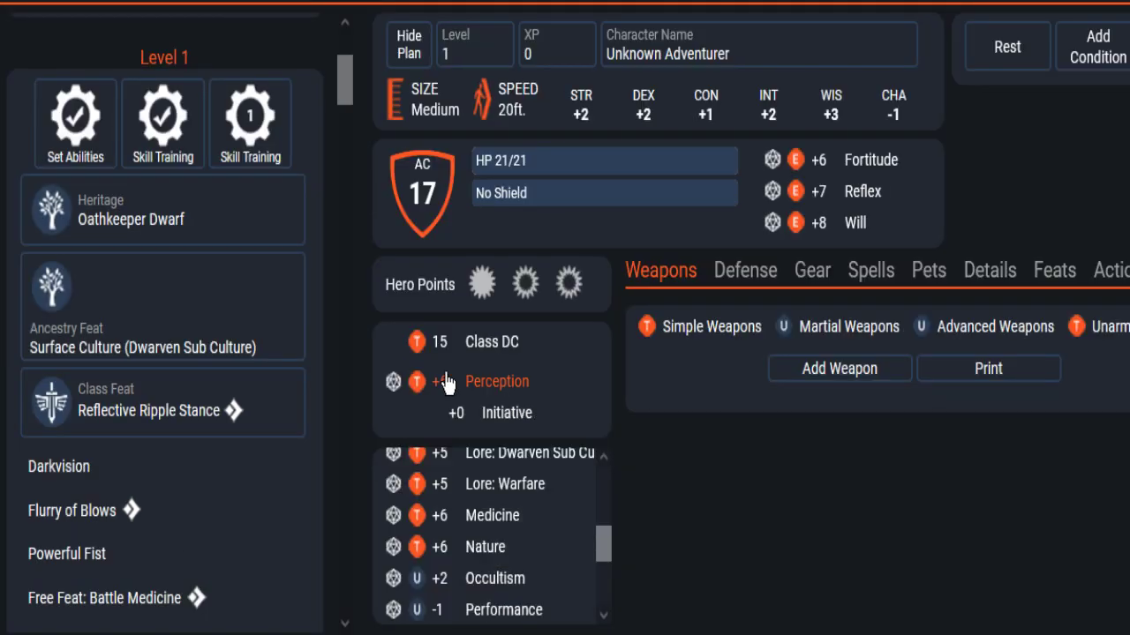
# Reopen the chosen class feat and highlight "Disarm" and "Trip" in Reflective Ripple Stance's Athletics bonus.
pyautogui.click(156, 409)
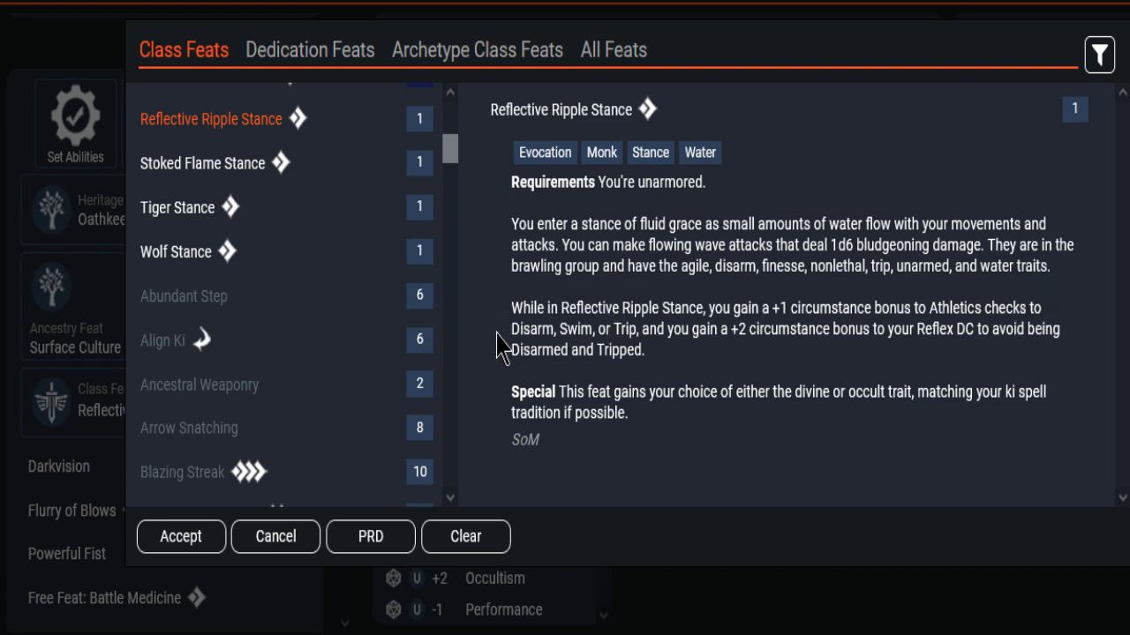
pyautogui.moveTo(511, 329); pyautogui.dragTo(556, 329)
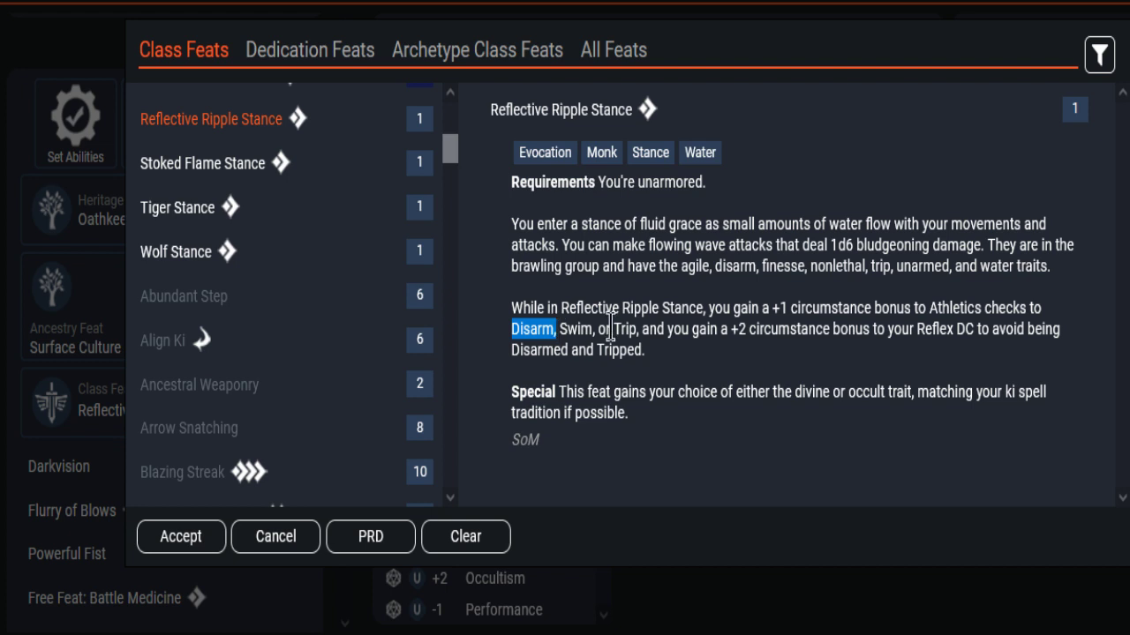
pyautogui.moveTo(613, 329); pyautogui.dragTo(623, 329)
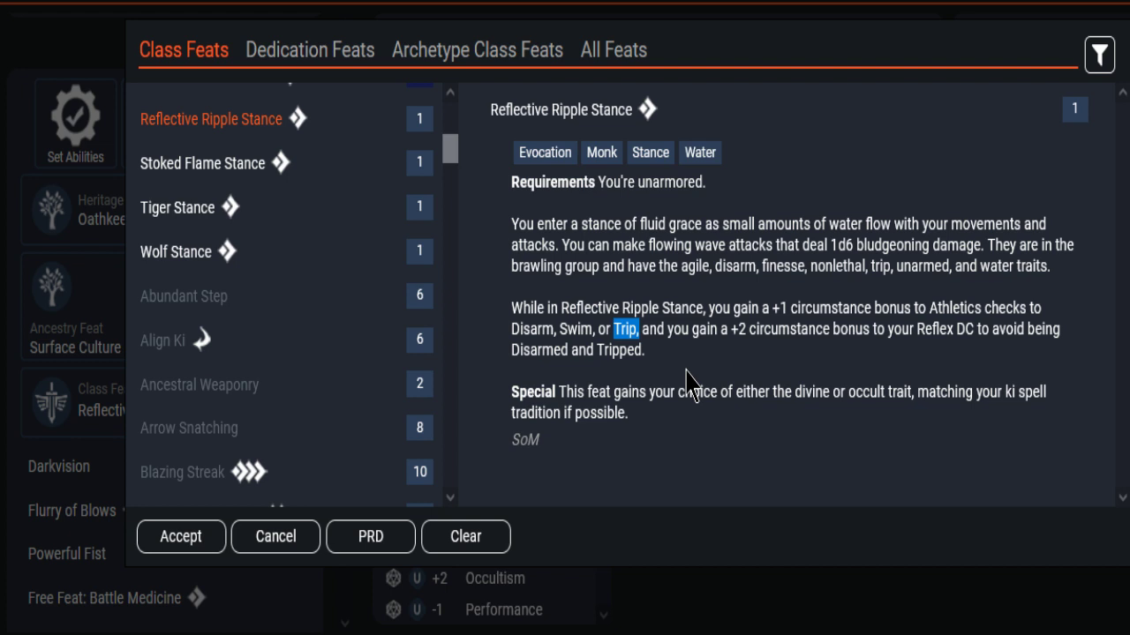
pyautogui.click(692, 377)
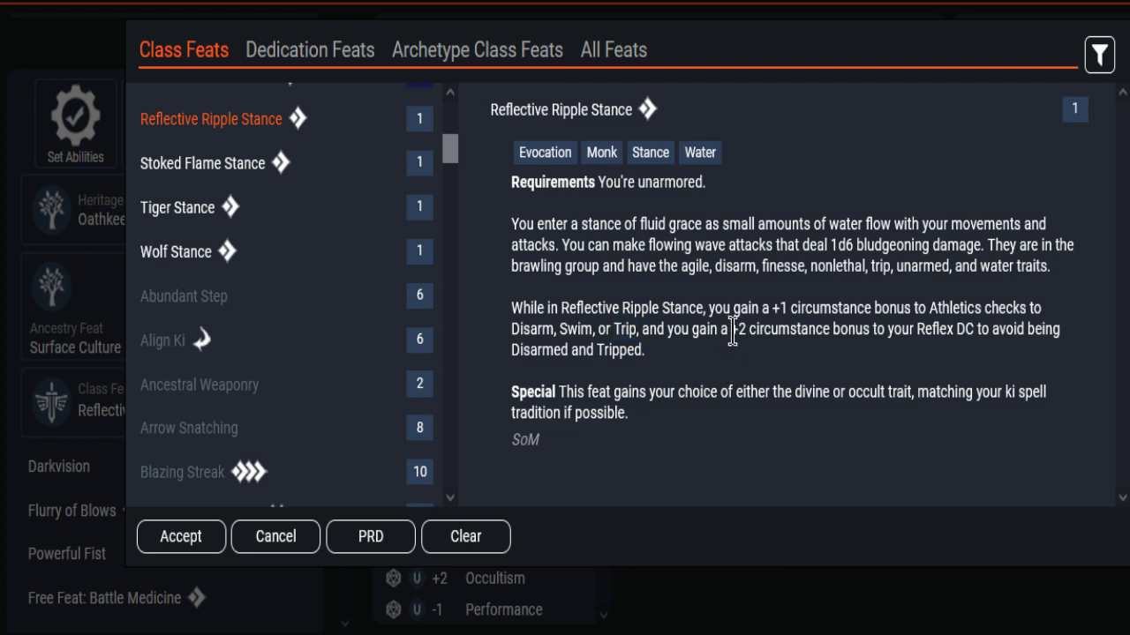
# Highlight Reflective Ripple Stance's +2 circumstance bonus to Reflex DC and its phrase "Disarmed and Tripped" while studying the defensive benefit.
pyautogui.moveTo(731, 329); pyautogui.dragTo(653, 357)
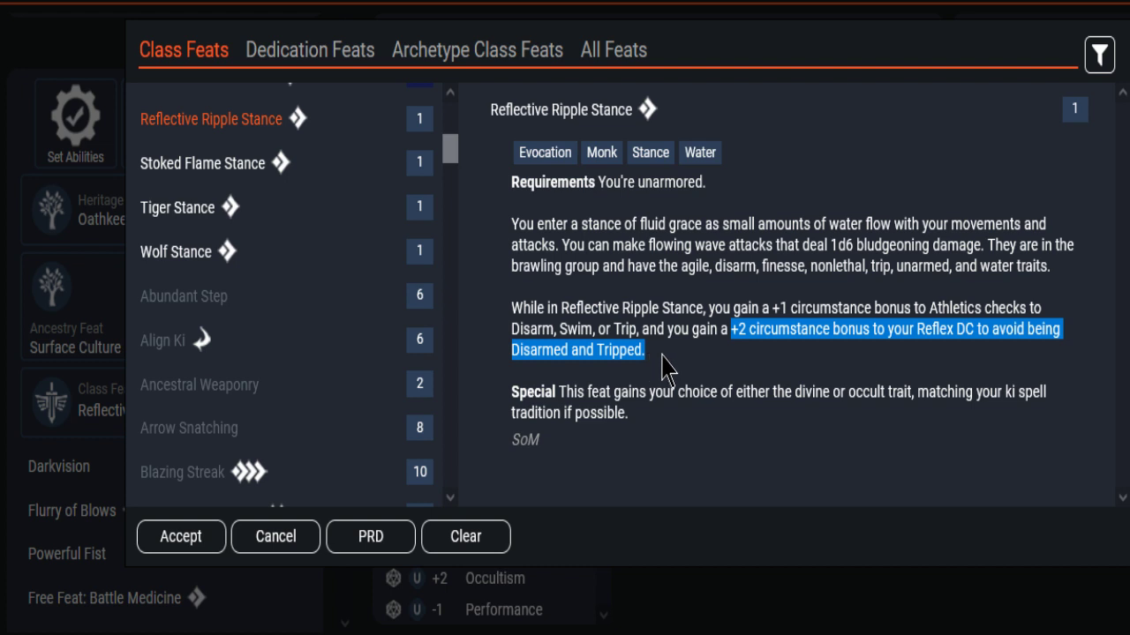
pyautogui.click(662, 366)
pyautogui.moveTo(650, 354); pyautogui.dragTo(511, 351)
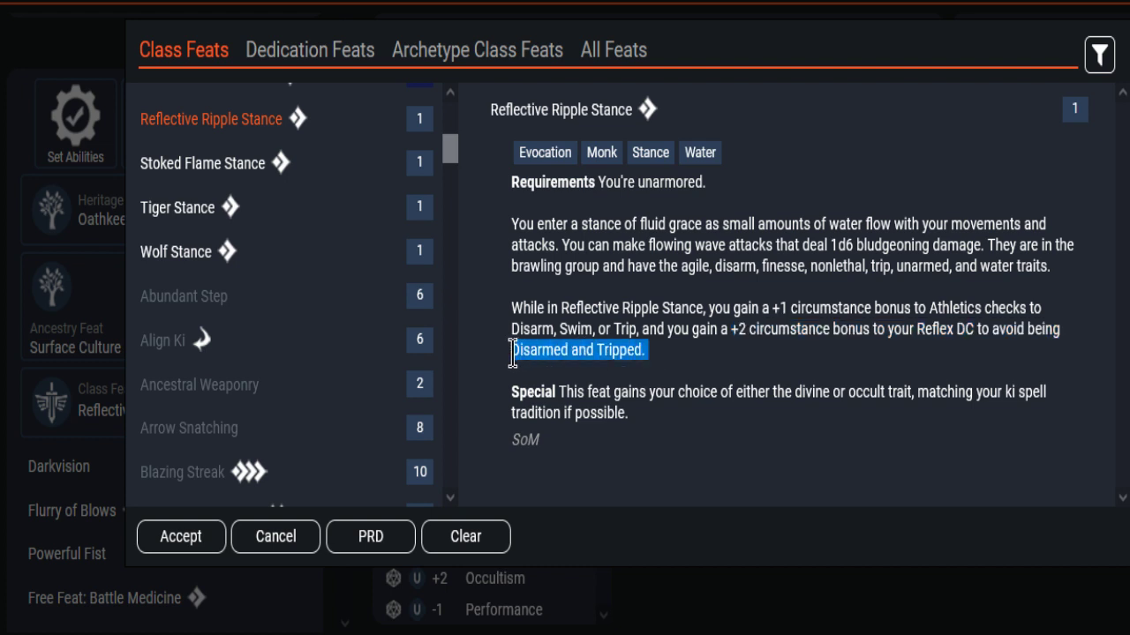
pyautogui.click(729, 362)
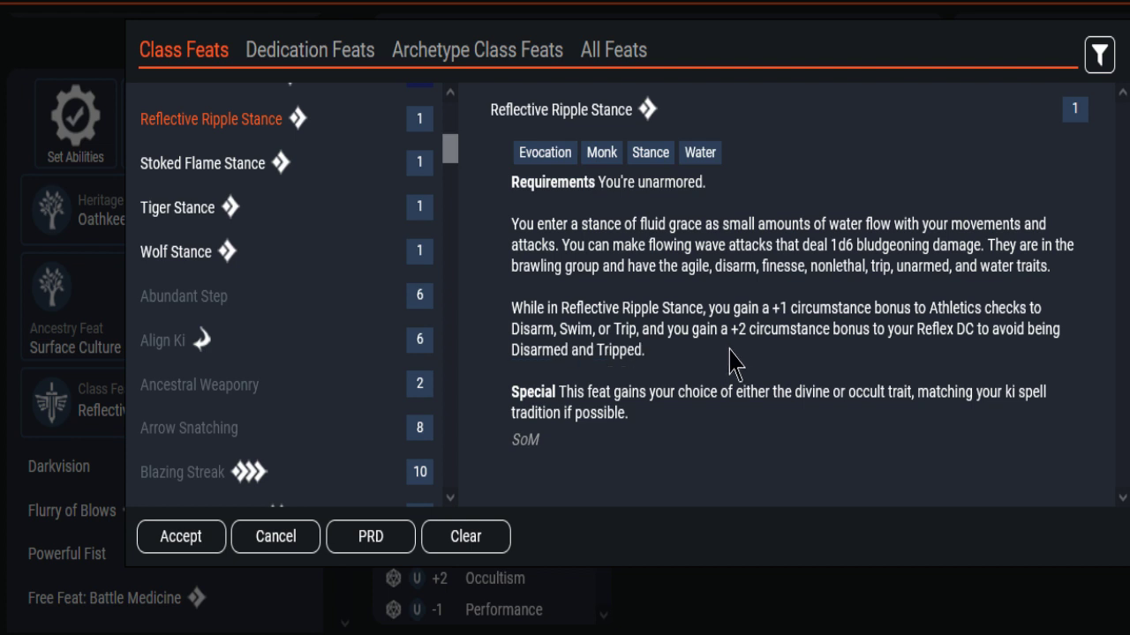
pyautogui.moveTo(657, 353); pyautogui.dragTo(508, 359)
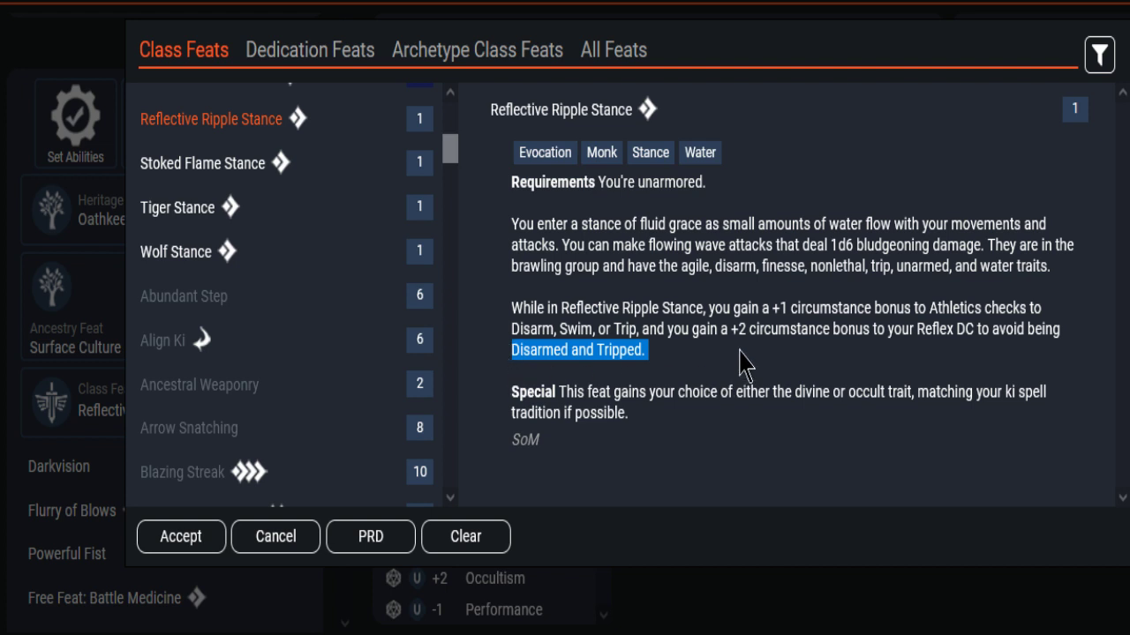
pyautogui.click(693, 411)
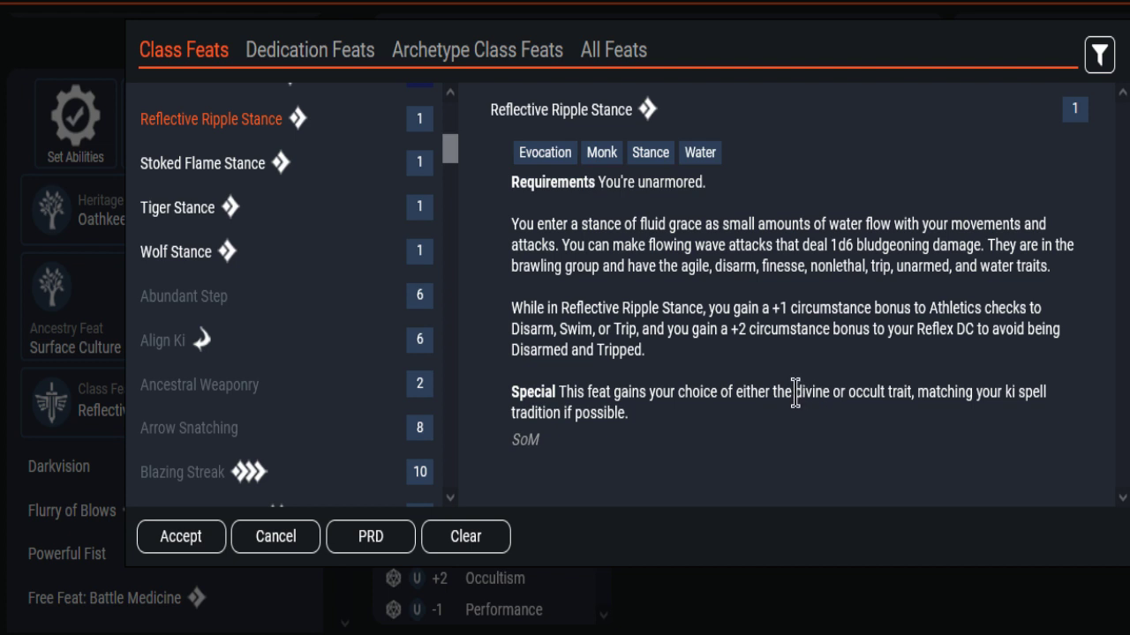
# Highlight the "divine" and "occult" trait options in the Special section of Reflective Ripple Stance.
pyautogui.moveTo(794, 392); pyautogui.dragTo(831, 391)
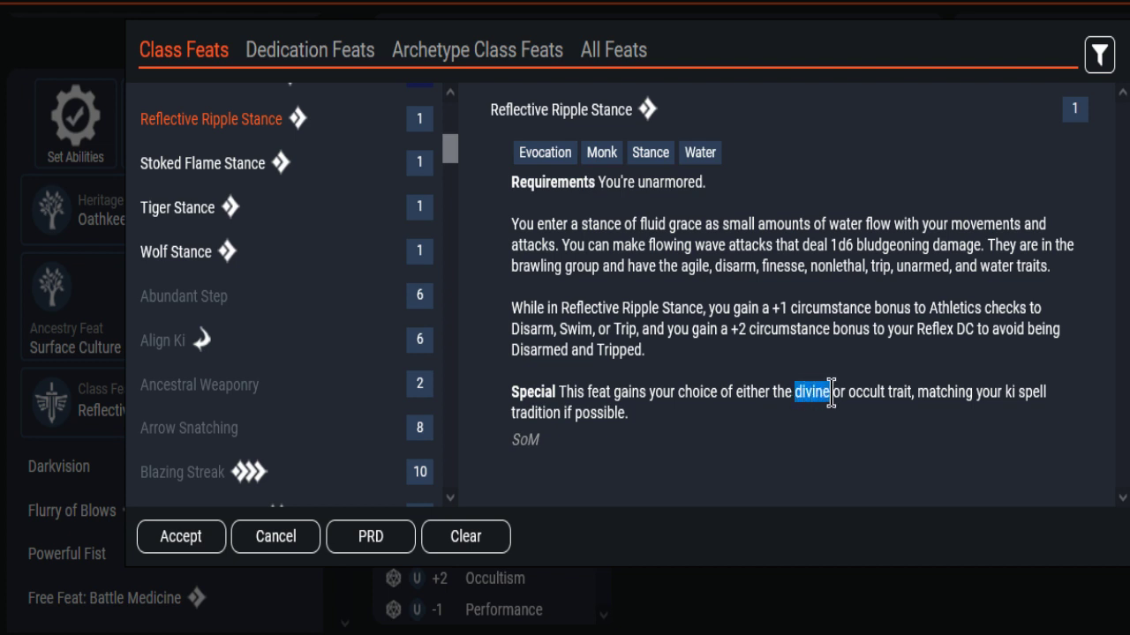
pyautogui.click(843, 439)
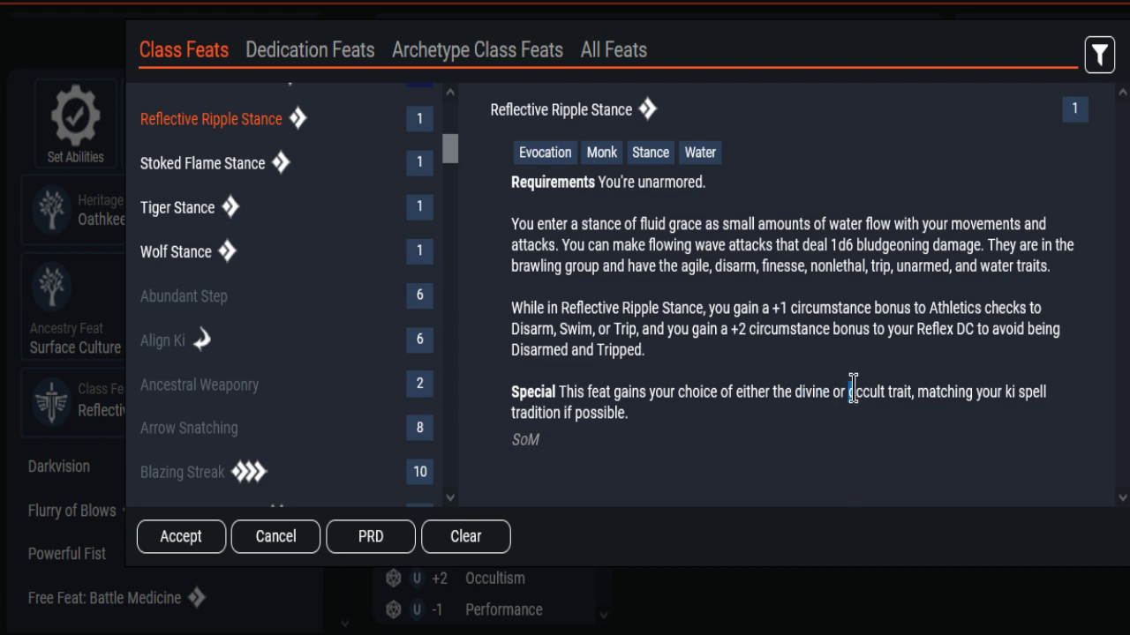
pyautogui.moveTo(848, 392); pyautogui.dragTo(888, 392)
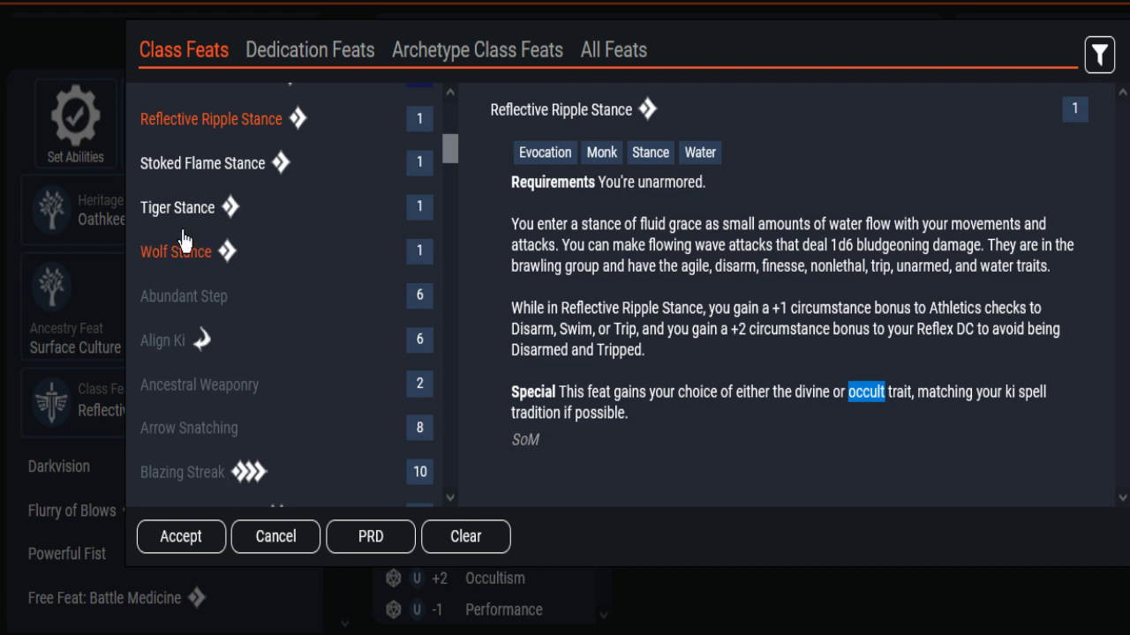
# Compare Stoked Flame, Tiger and Wolf Stance, highlighting Wolf Stance's attack traits, and return to Reflective Ripple Stance.
pyautogui.click(192, 170)
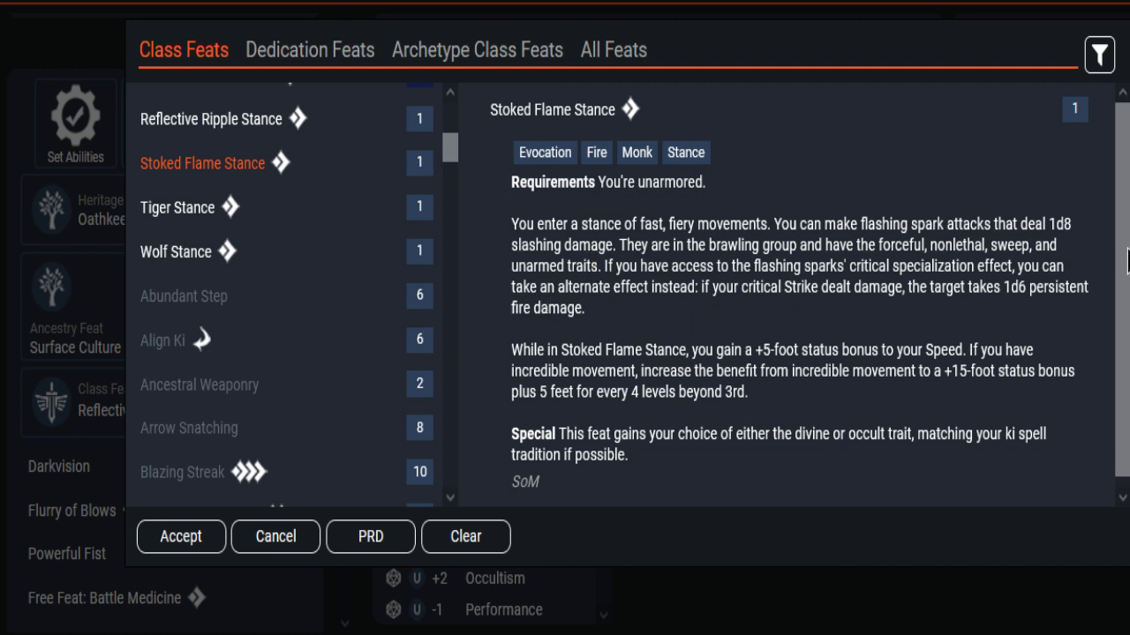
pyautogui.click(175, 216)
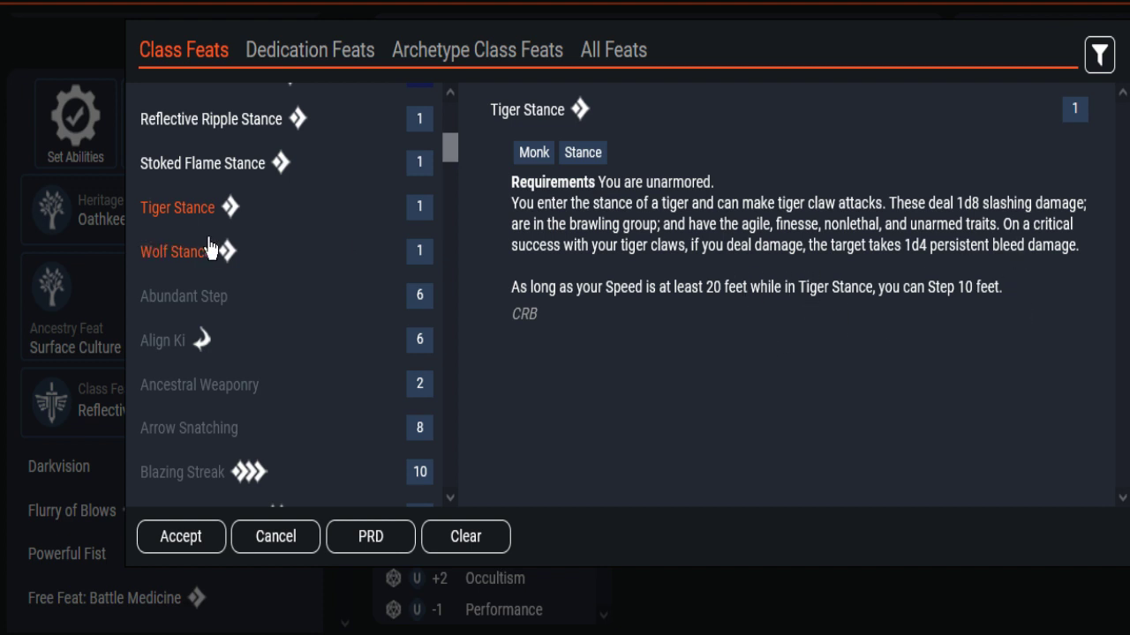
pyautogui.click(179, 262)
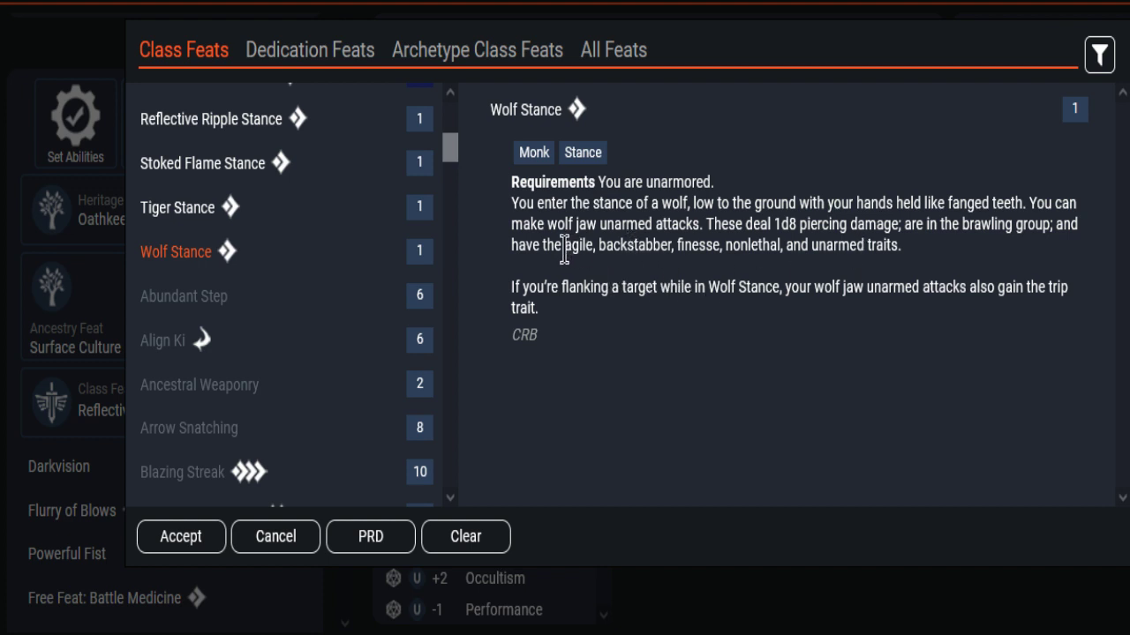
pyautogui.moveTo(565, 248); pyautogui.dragTo(900, 246)
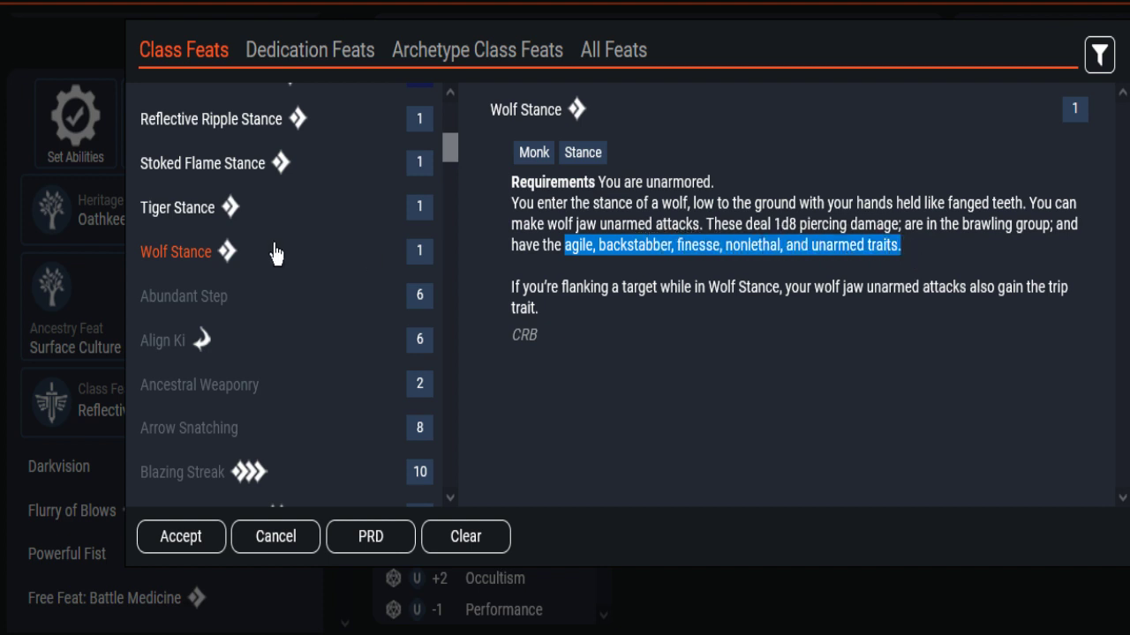
pyautogui.click(164, 215)
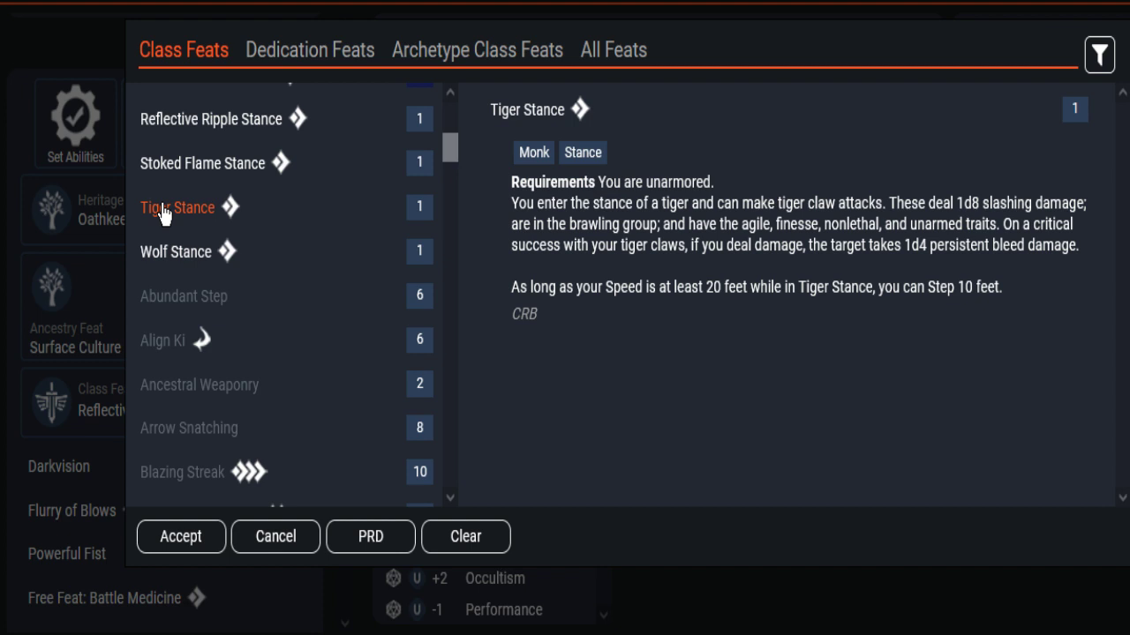
pyautogui.click(203, 121)
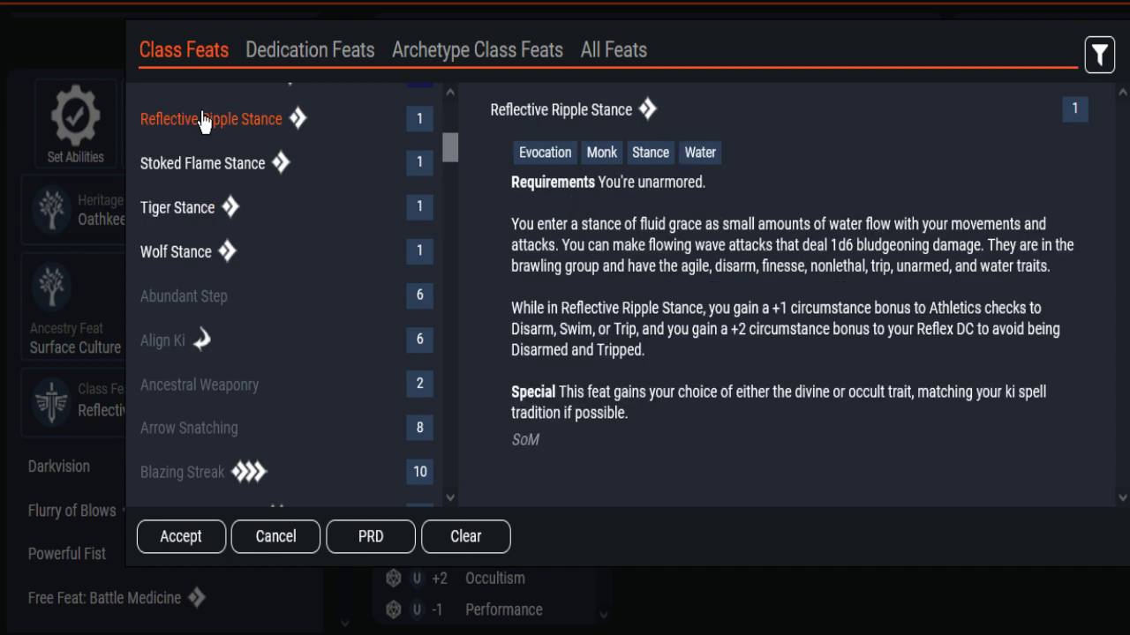
# Accept Reflective Ripple Stance as the level 1 class feat and return to the level 1 choices.
pyautogui.click(177, 537)
pyautogui.scroll(-3, 297, 463)
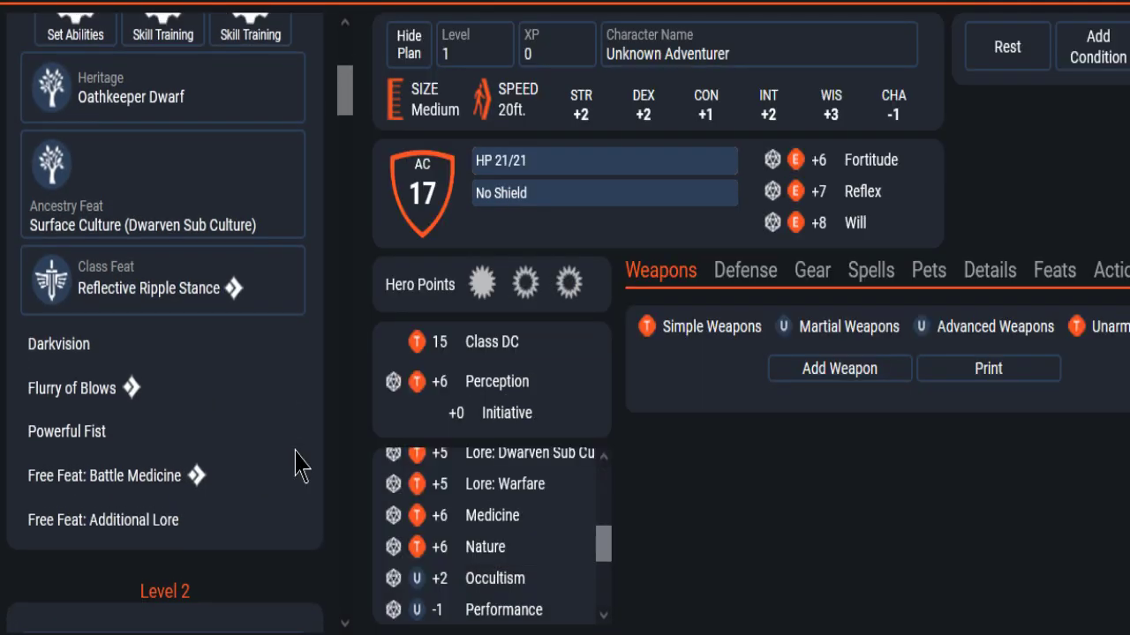
pyautogui.scroll(3, 297, 464)
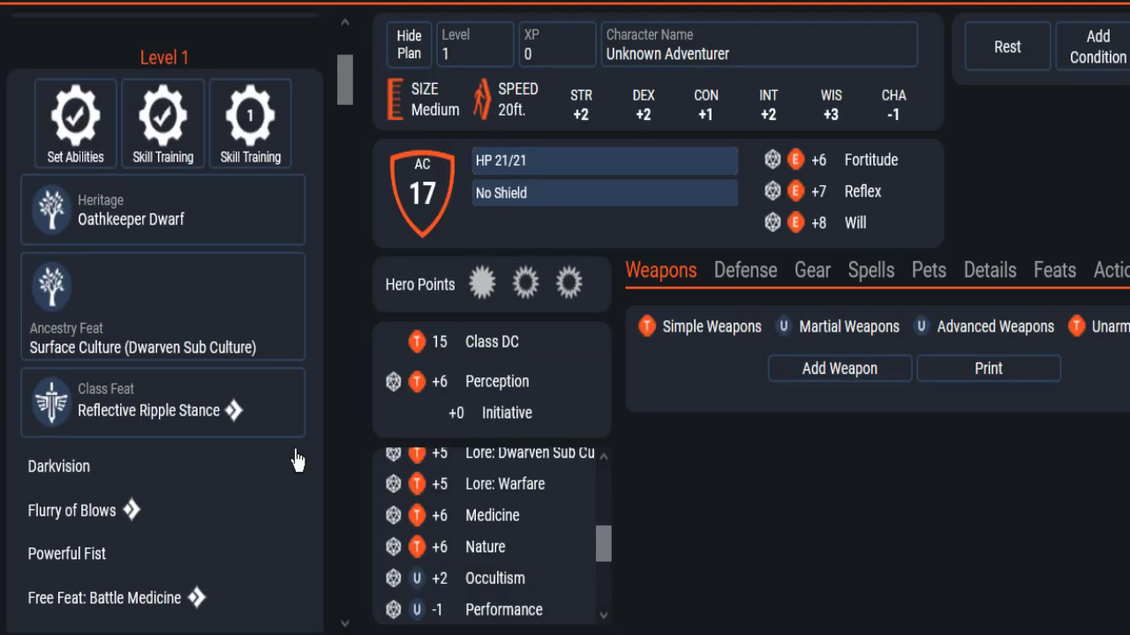
# Review the untrained skills offered for the remaining level 1 skill training and close the list.
pyautogui.click(250, 117)
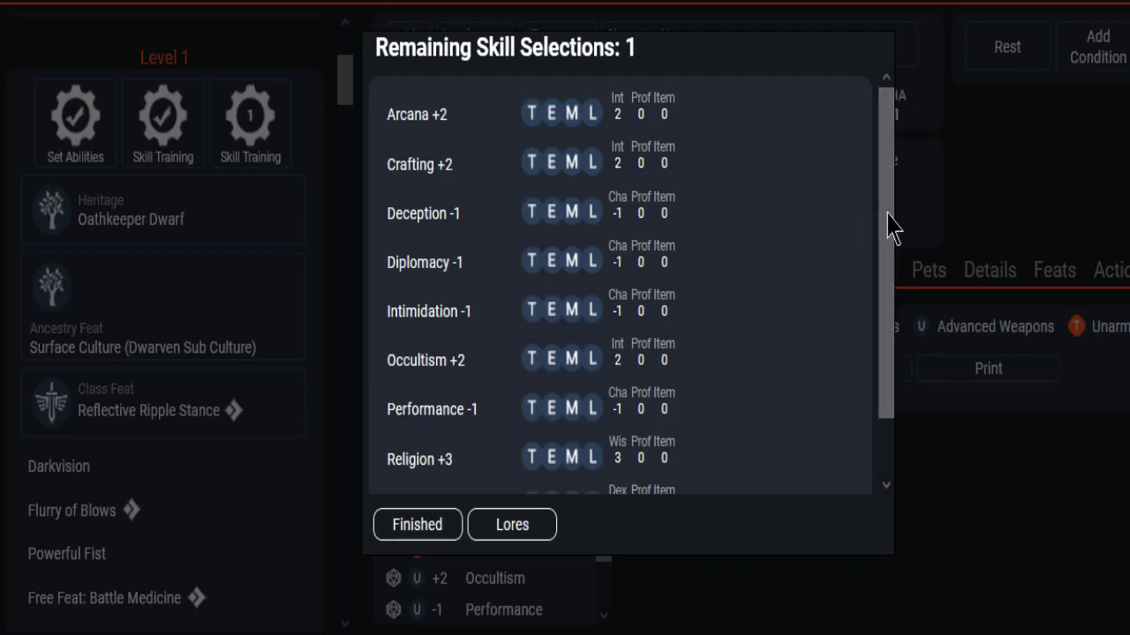
pyautogui.moveTo(886, 215); pyautogui.dragTo(893, 357)
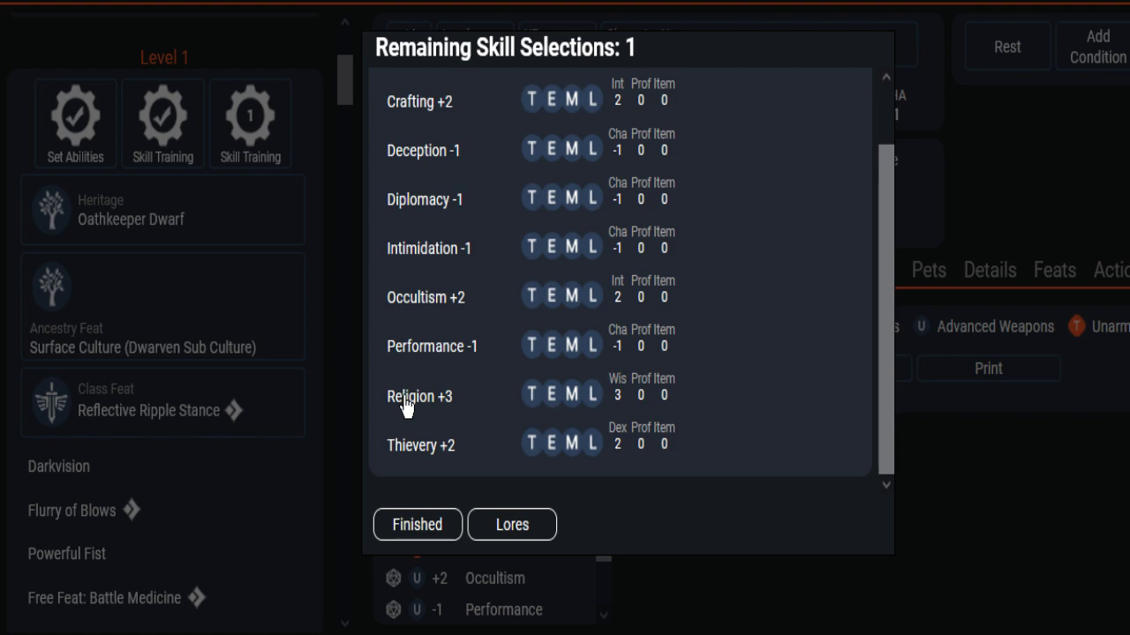
pyautogui.click(416, 529)
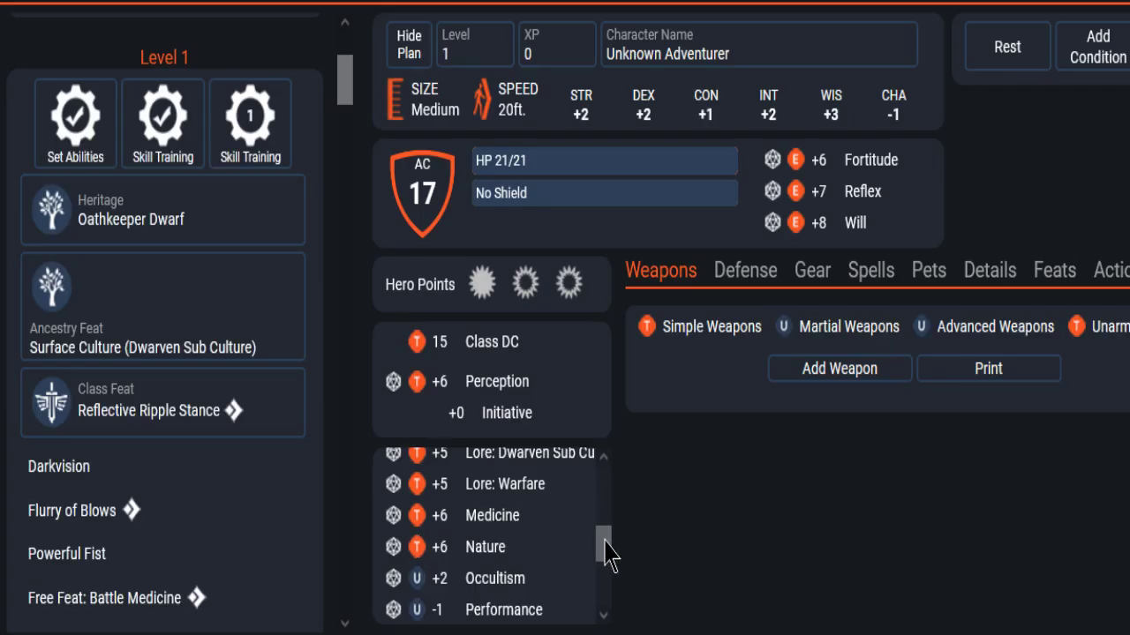
# Try Diplomacy as the remaining level 1 trained skill and clear the selection.
pyautogui.click(251, 122)
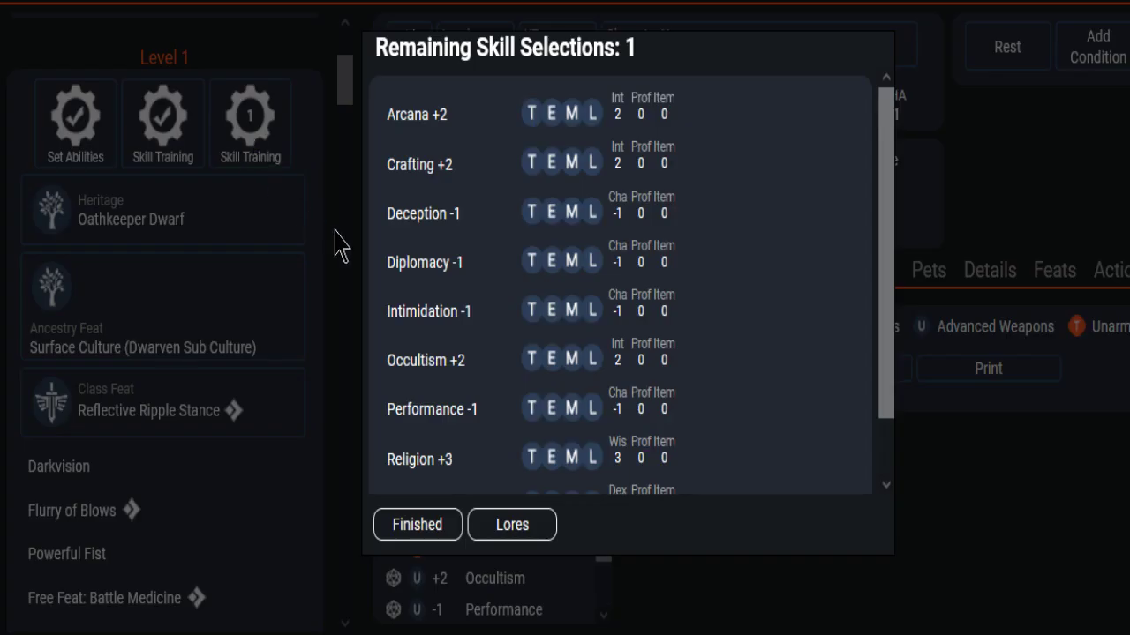
pyautogui.click(411, 267)
pyautogui.click(411, 268)
pyautogui.click(411, 268)
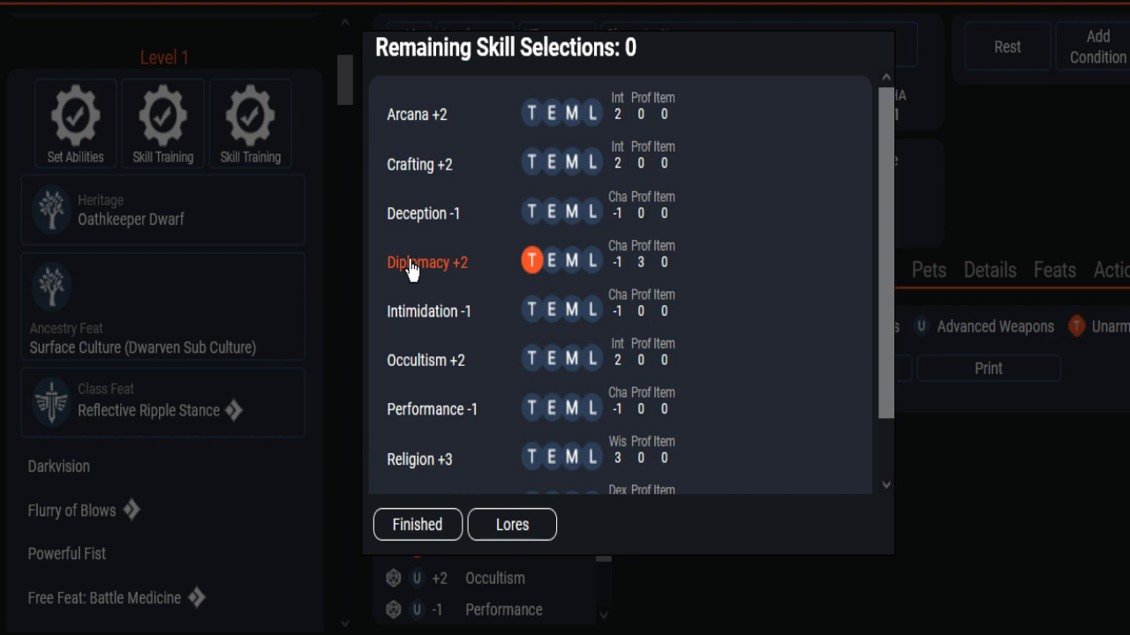
pyautogui.click(411, 267)
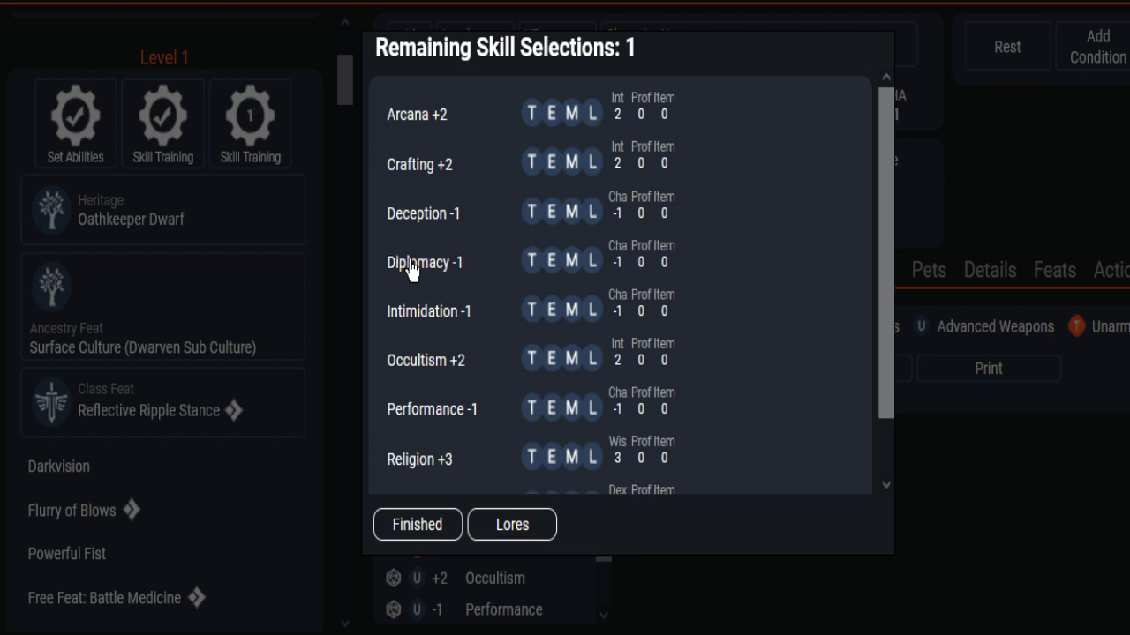
# Try Religion, Deception and Diplomacy in turn as the remaining trained skill, clearing each selection.
pyautogui.click(420, 466)
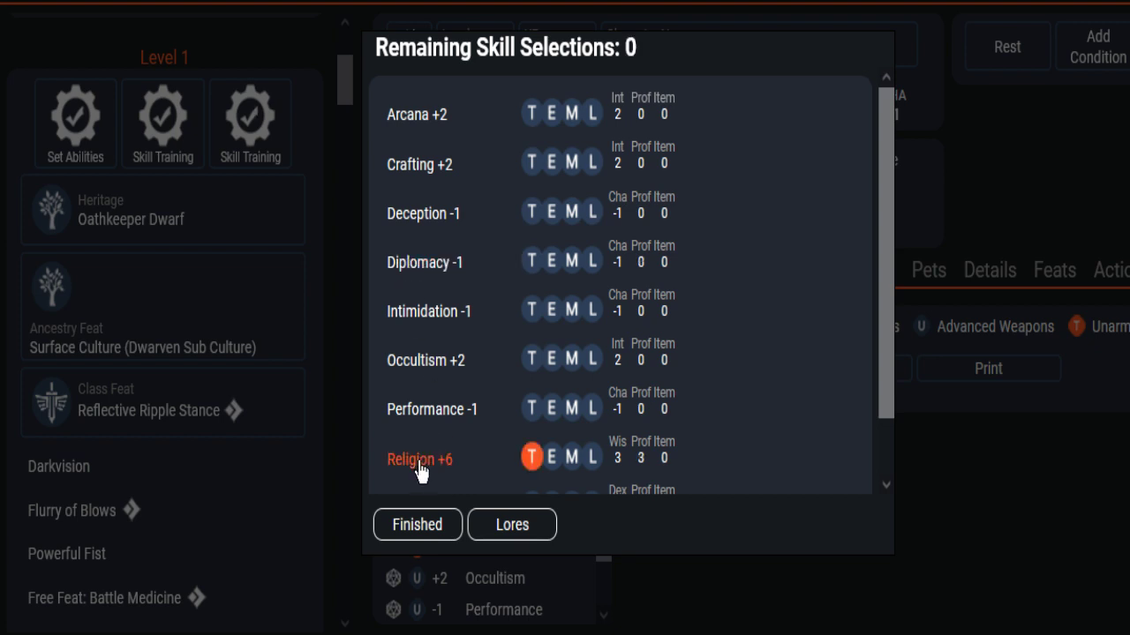
pyautogui.scroll(-1, 561, 340)
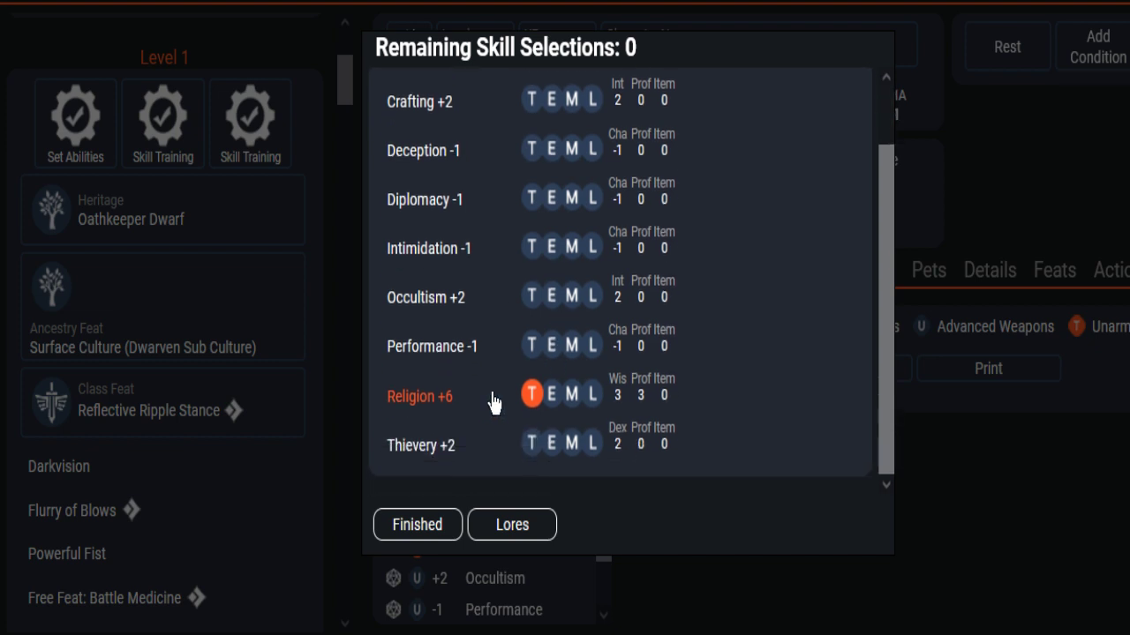
pyautogui.click(421, 408)
pyautogui.click(422, 155)
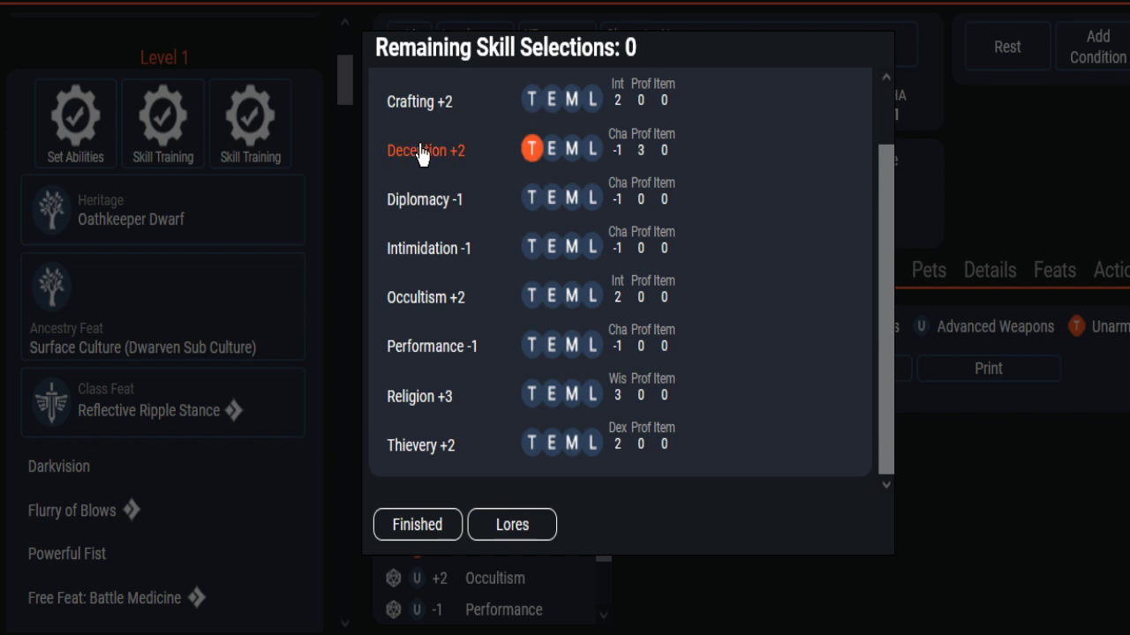
pyautogui.click(420, 154)
pyautogui.click(415, 209)
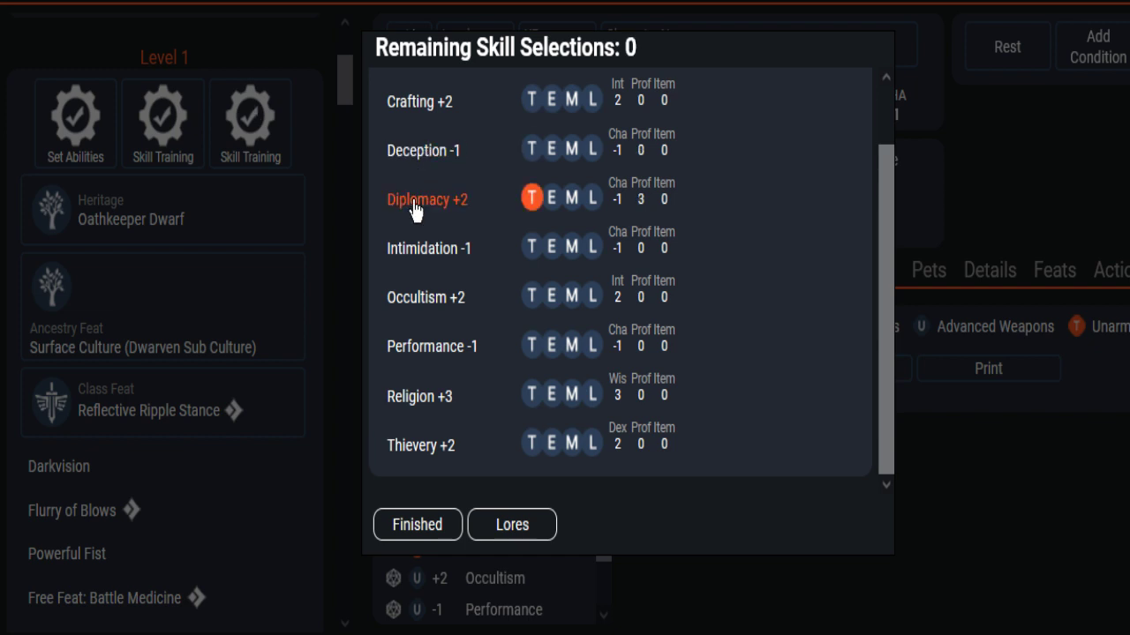
pyautogui.click(415, 208)
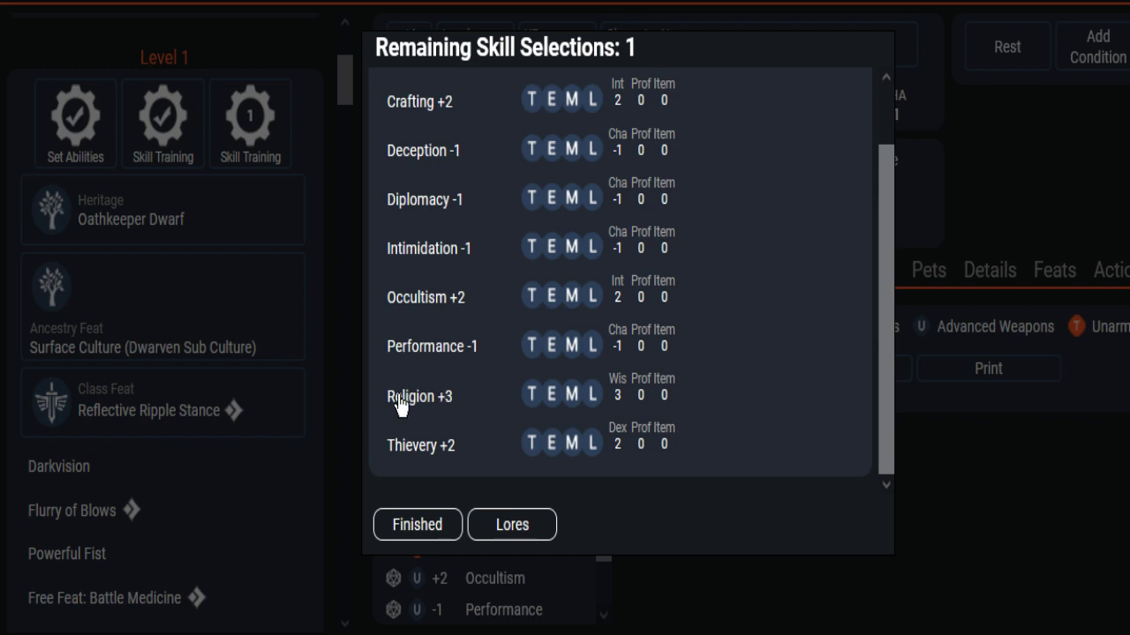
# Train Diplomacy with the remaining level 1 skill selection and finish the skill training.
pyautogui.click(431, 199)
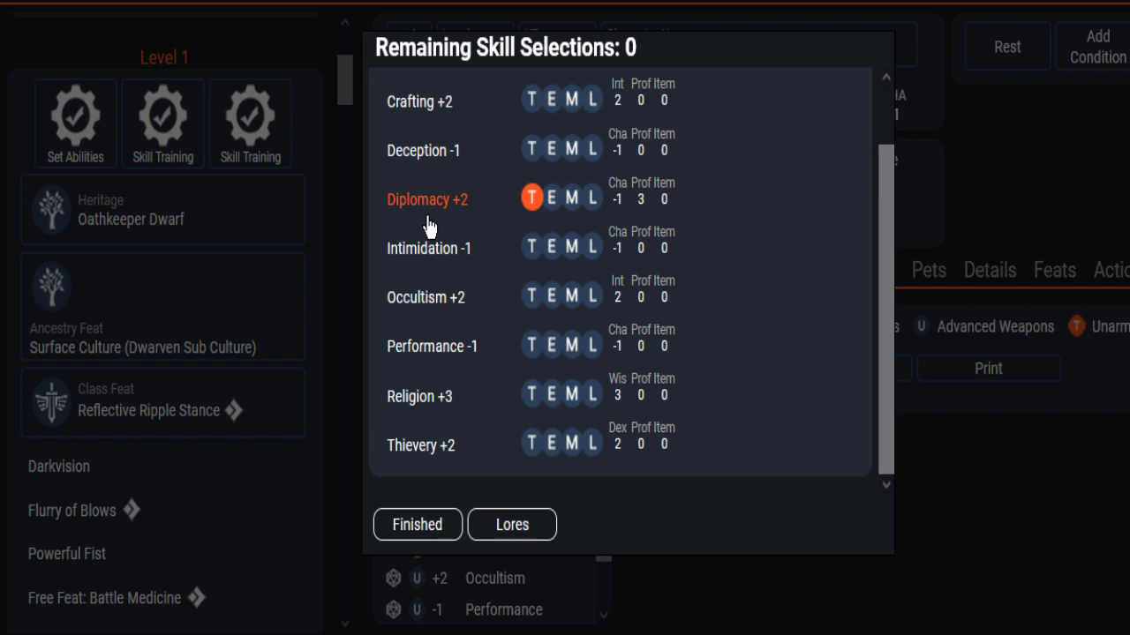
pyautogui.scroll(1, 429, 228)
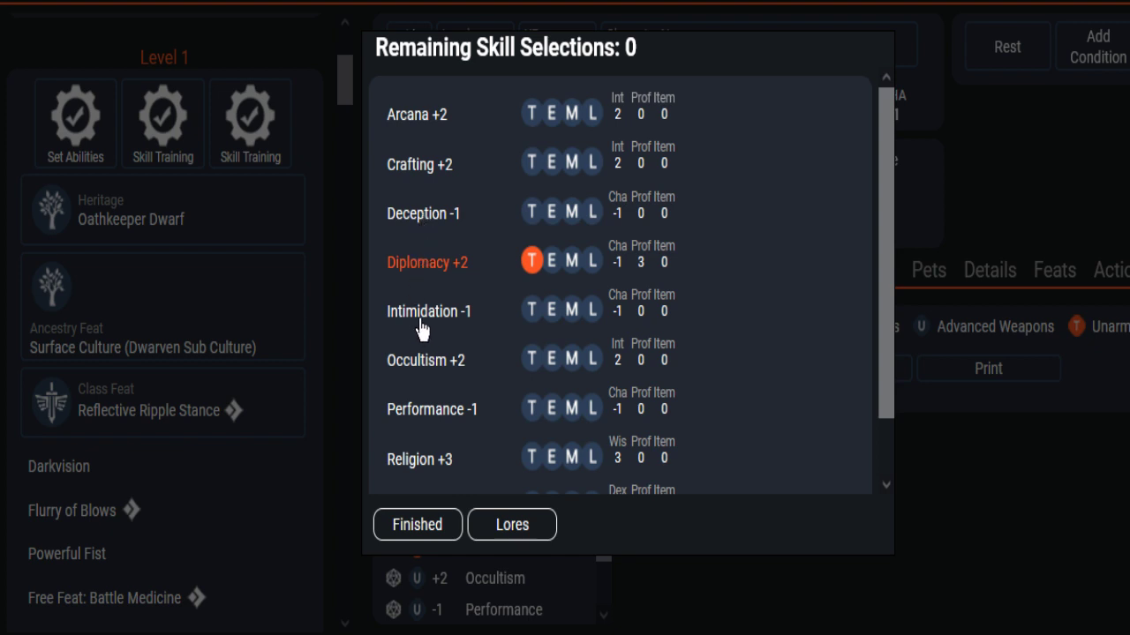
pyautogui.scroll(-2, 420, 325)
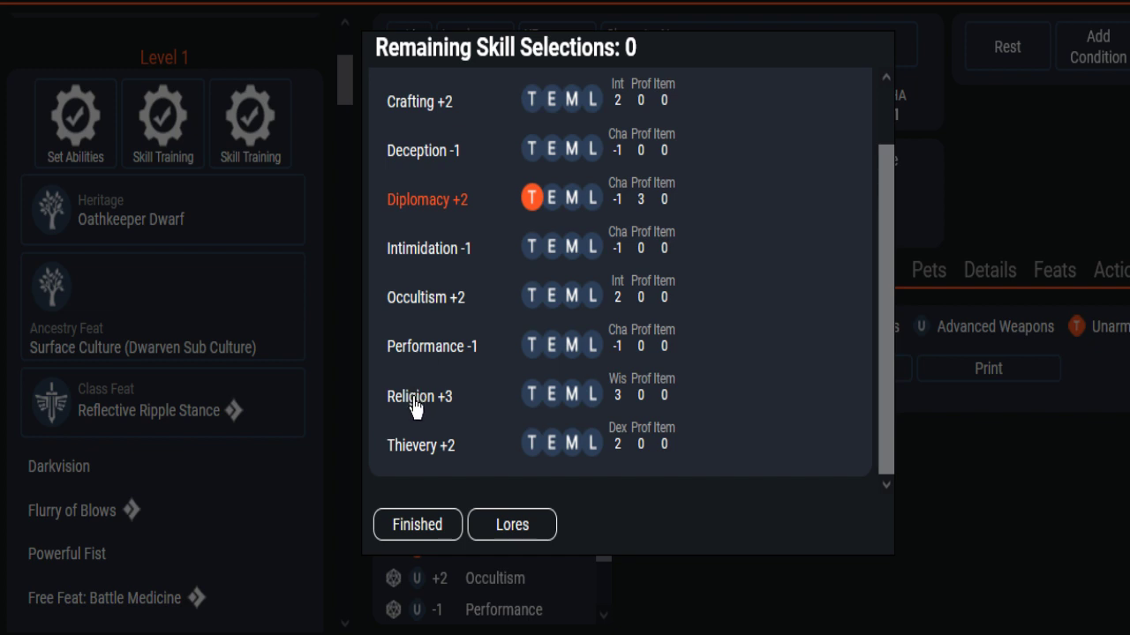
pyautogui.click(414, 528)
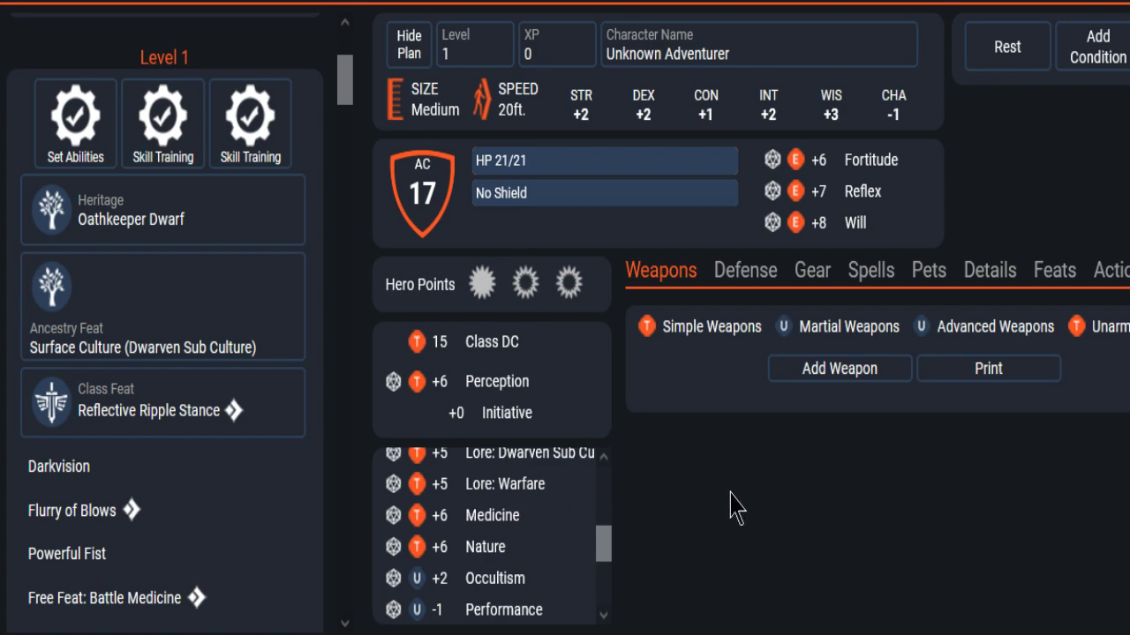
# Read the description of the free feat Additional Lore and collapse it again.
pyautogui.scroll(-4, 328, 415)
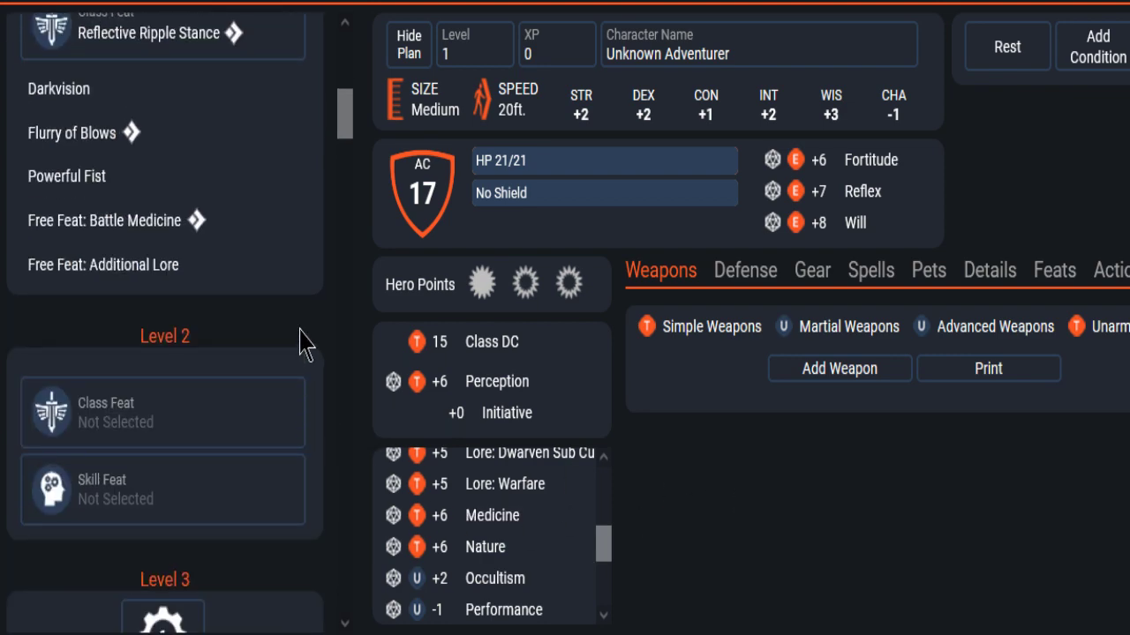
pyautogui.scroll(1, 300, 339)
pyautogui.click(119, 396)
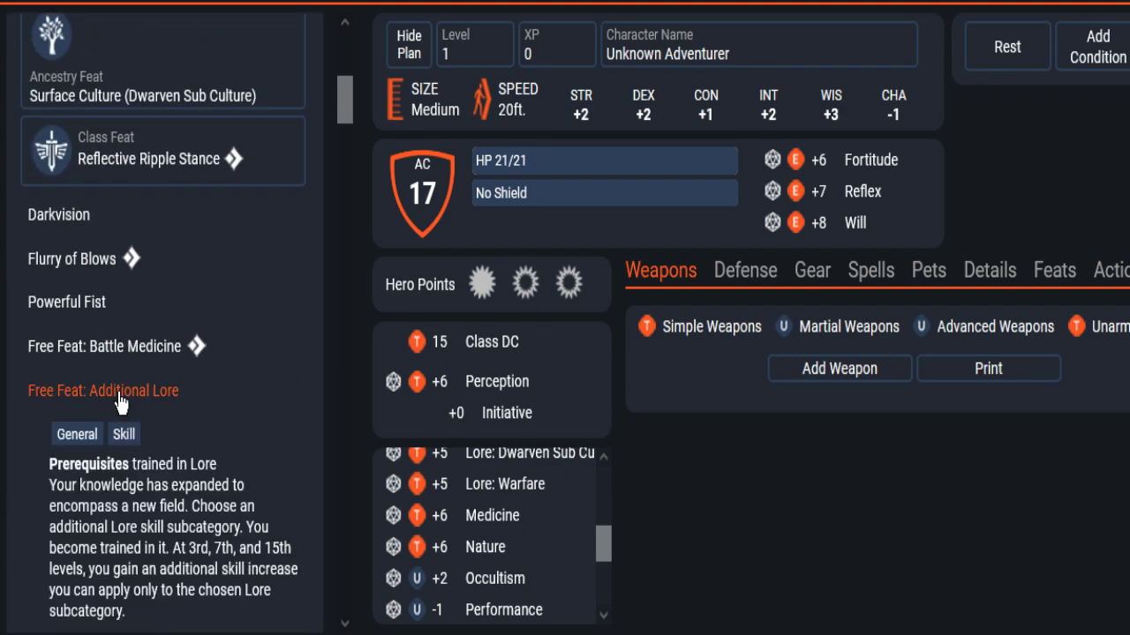
pyautogui.scroll(-3, 276, 314)
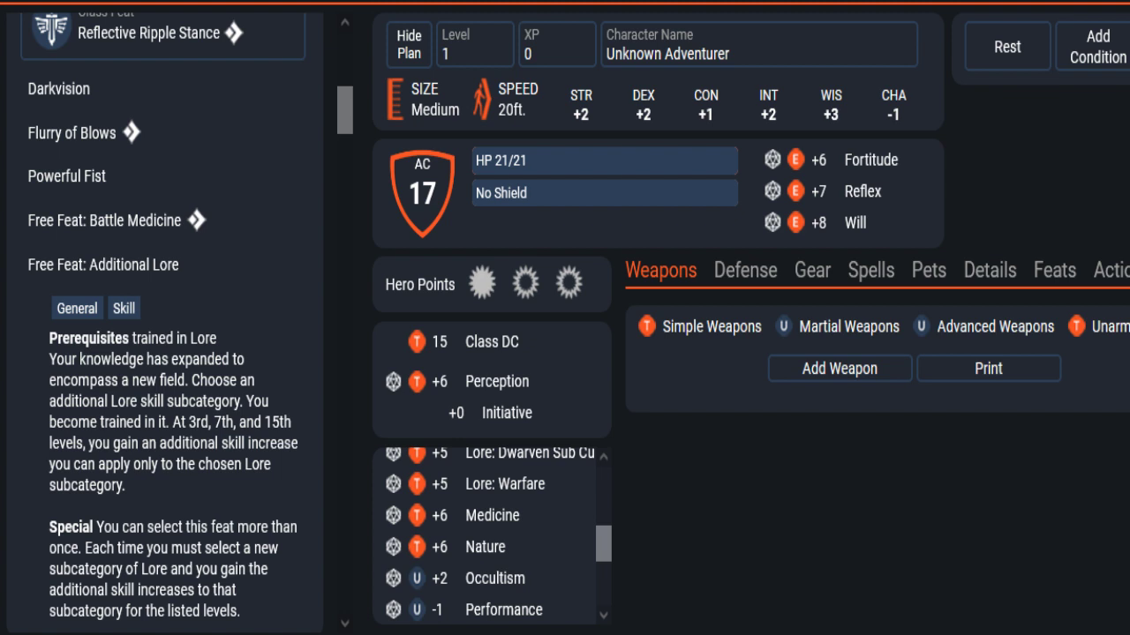
pyautogui.click(159, 265)
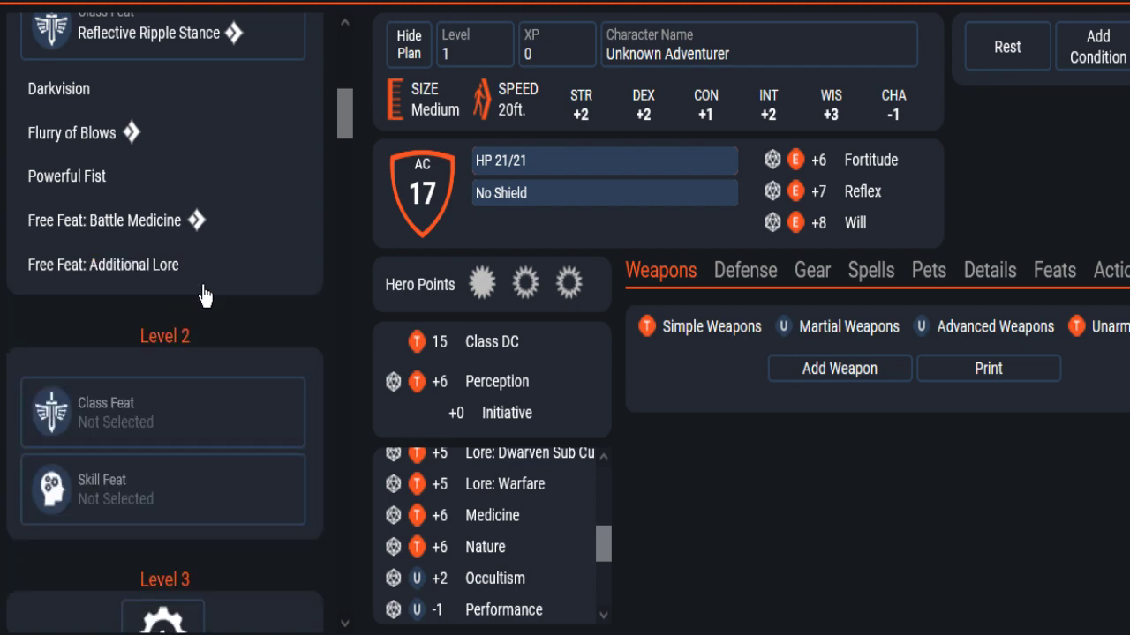
# Reopen the ancestry feat choice, review Surface Culture's skill and Additional Lore benefits, and accept the feat again.
pyautogui.scroll(3, 348, 310)
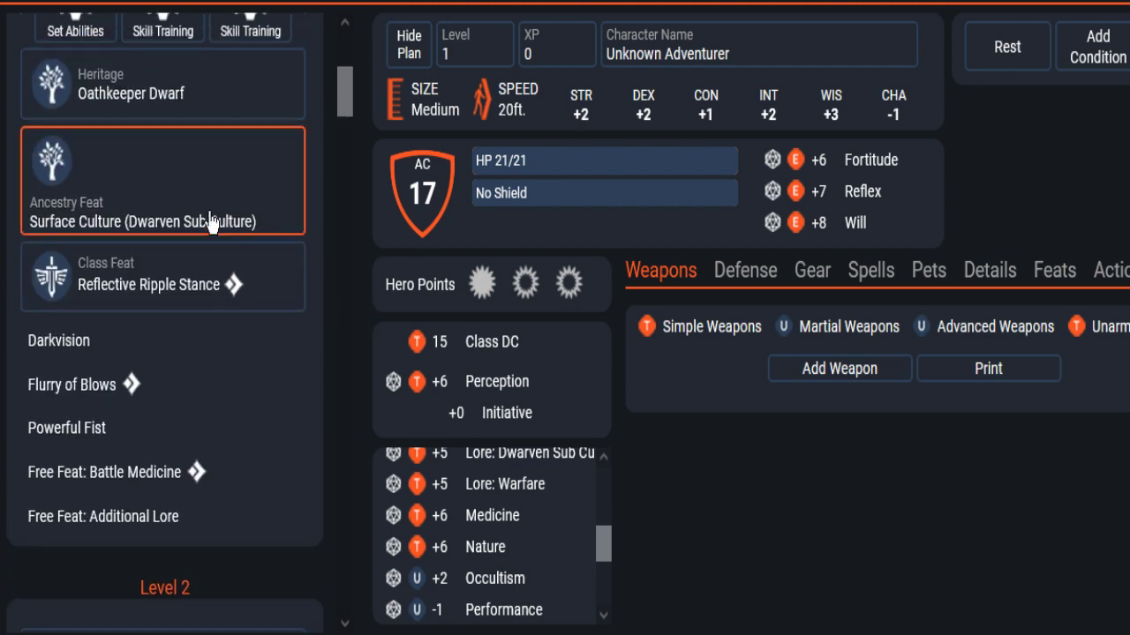
pyautogui.click(211, 223)
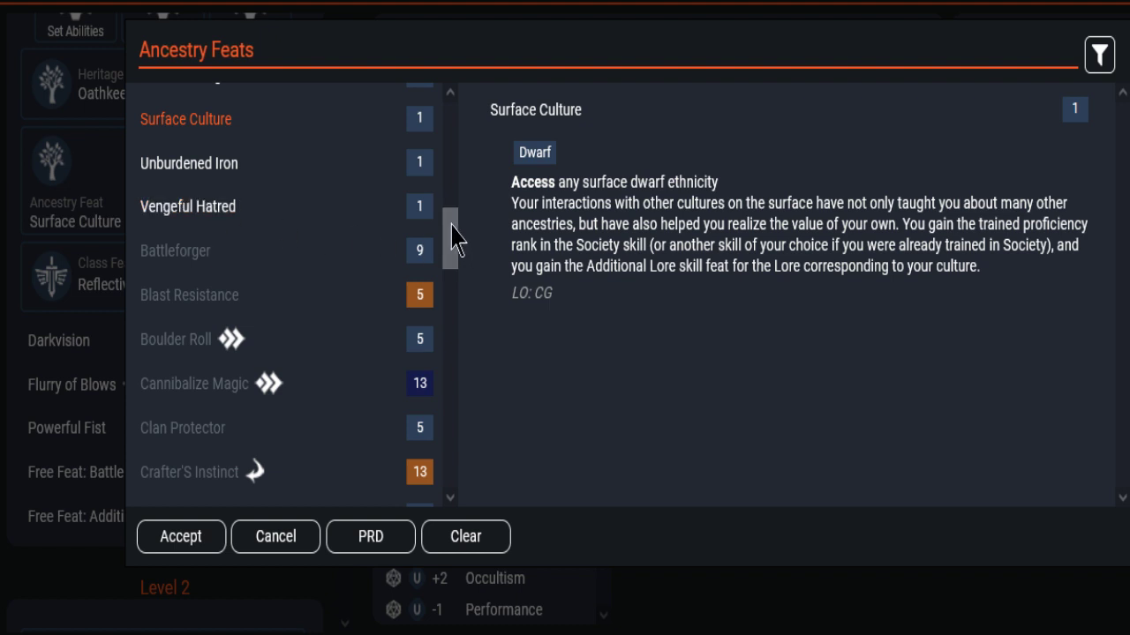
pyautogui.moveTo(454, 239); pyautogui.dragTo(448, 212)
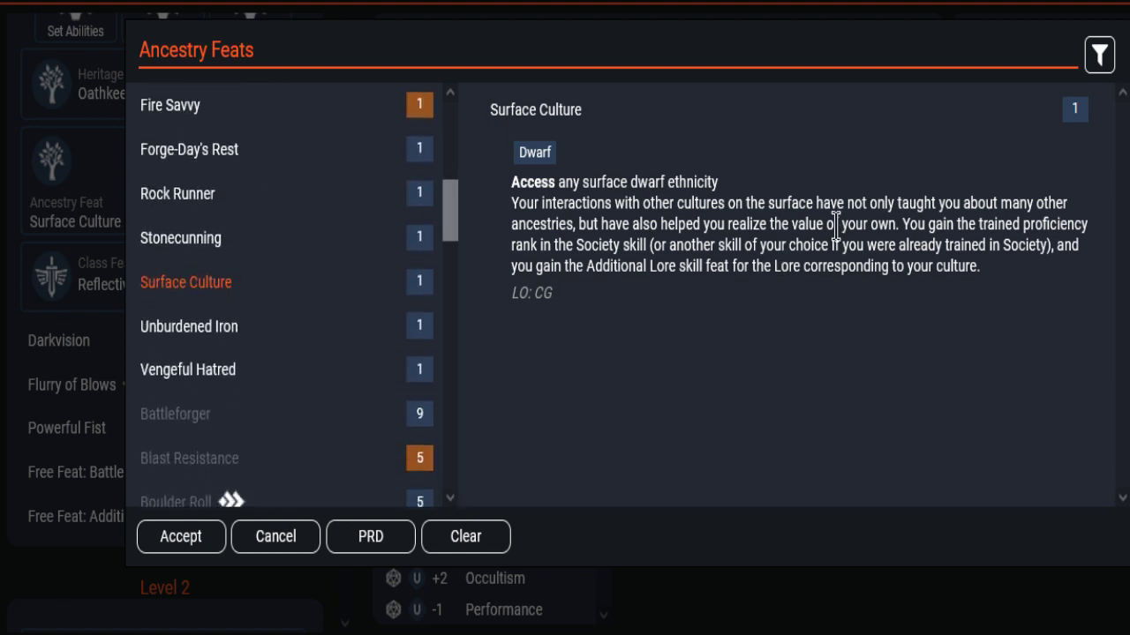
pyautogui.click(181, 537)
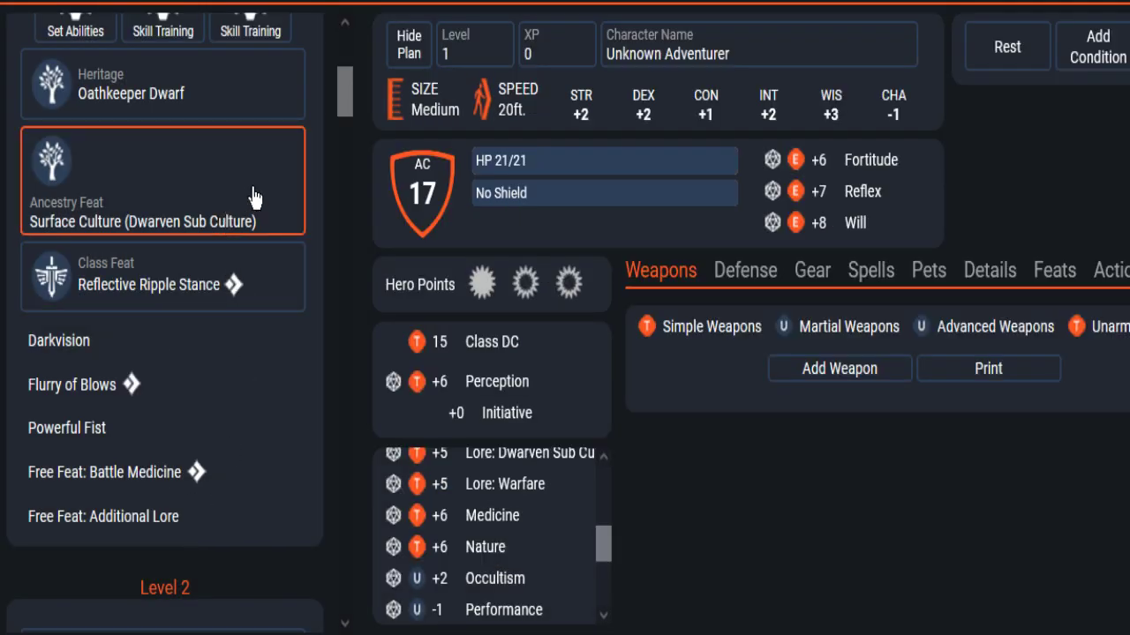
# Read the description of Powerful Fist and collapse it again.
pyautogui.click(78, 431)
pyautogui.scroll(-3, 78, 432)
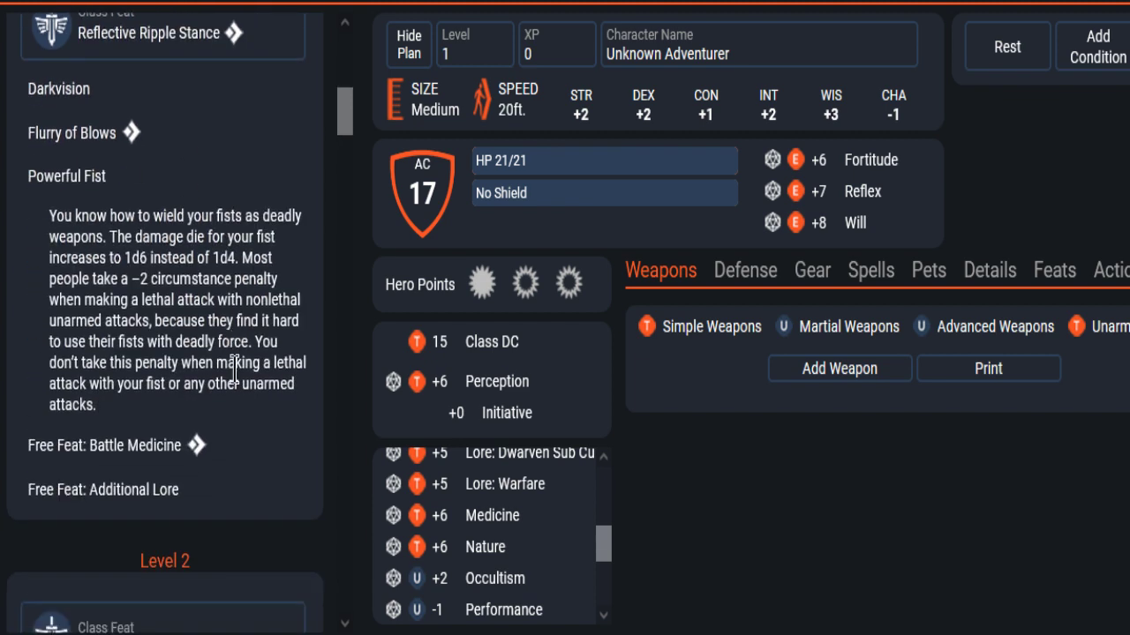
pyautogui.click(74, 185)
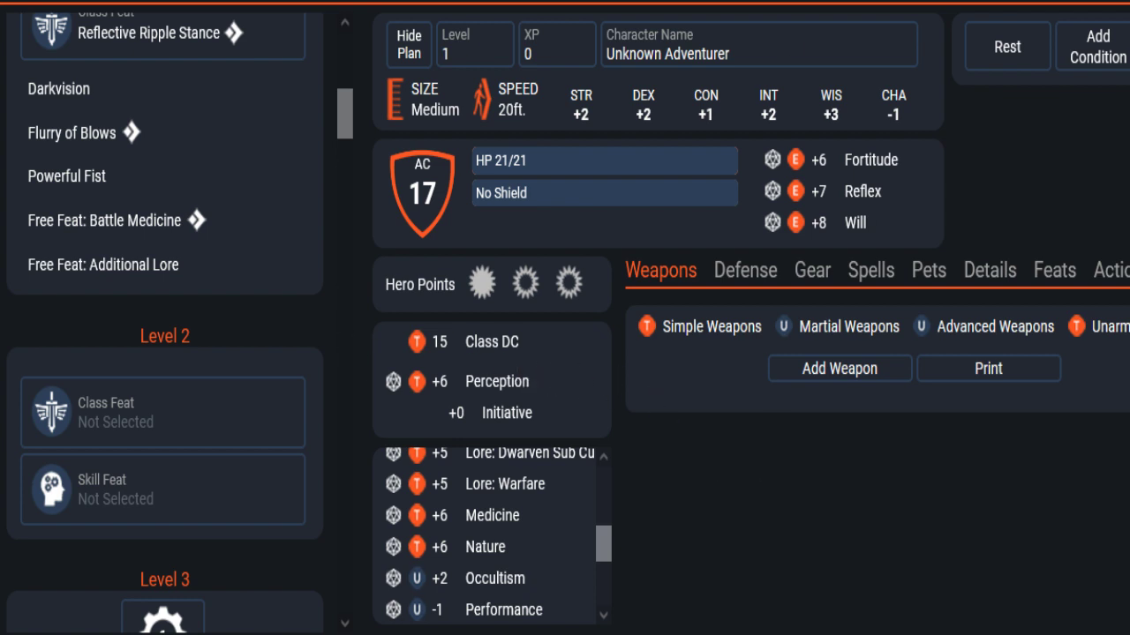
# Replace the placeholder "Unknown Adventurer" with the character's chosen name.
pyautogui.click(738, 53)
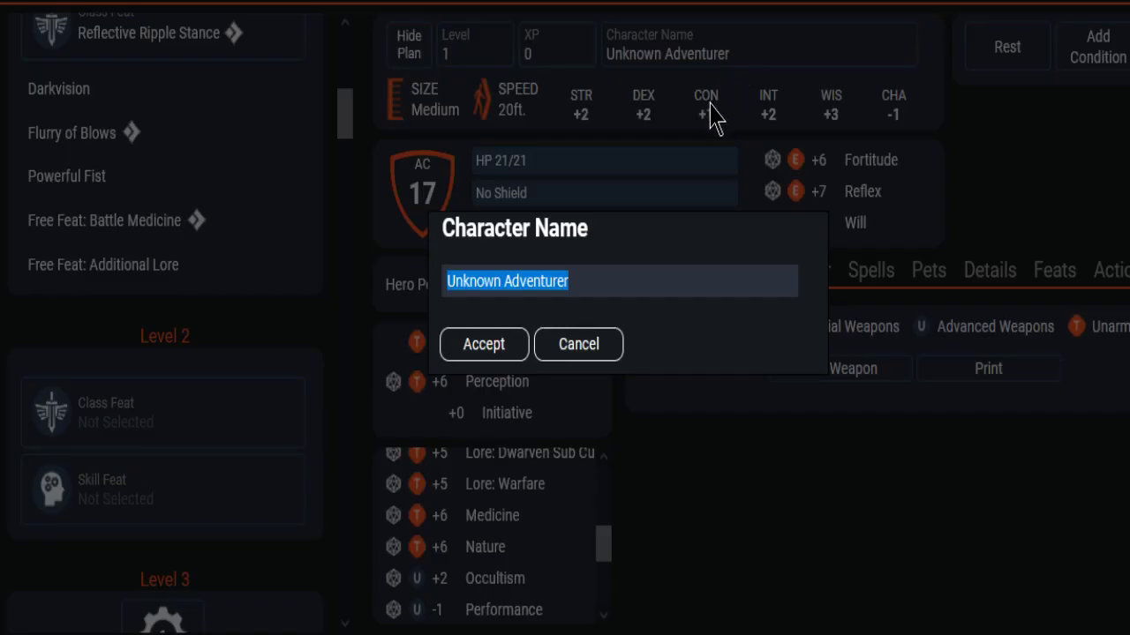
pyautogui.write('Billybob')
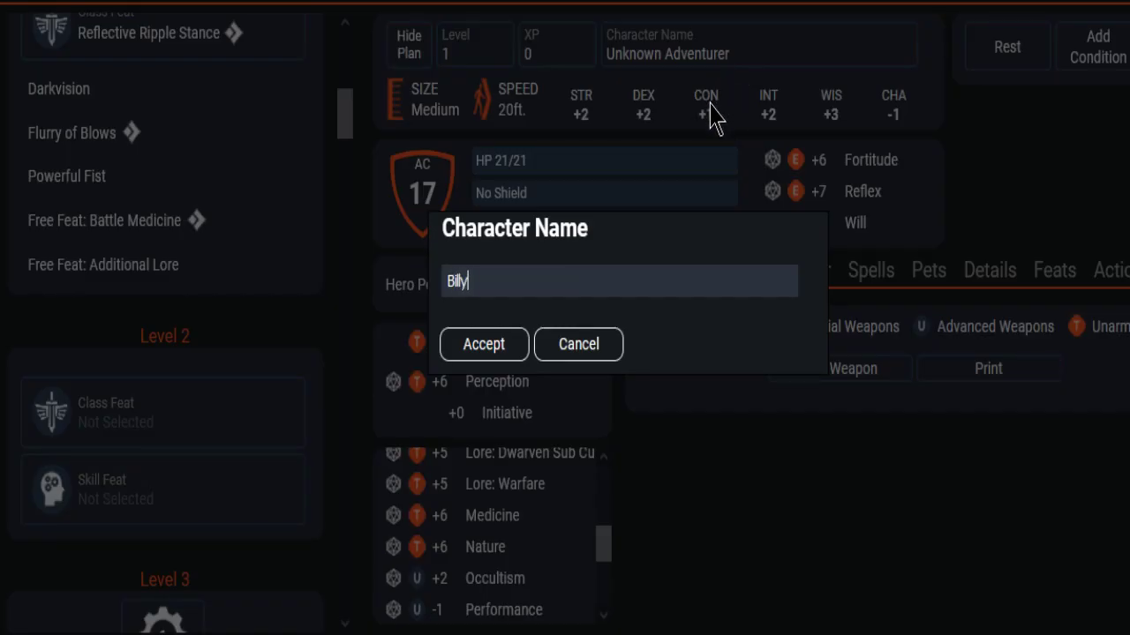
pyautogui.click(484, 348)
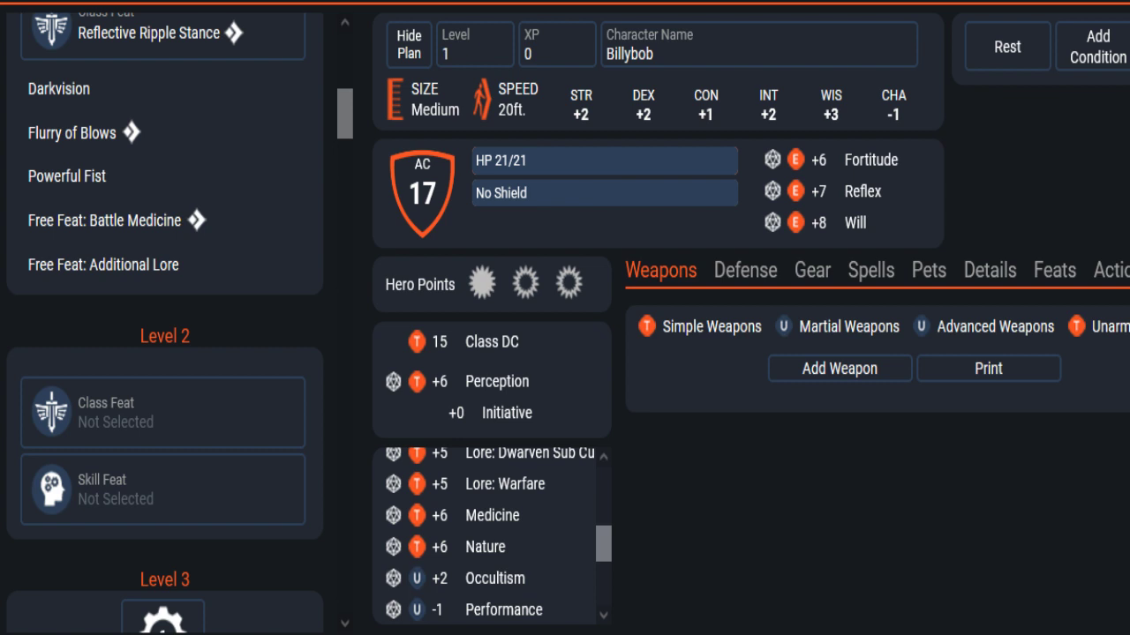
# Spend the remaining level 1 skill training selection on Diplomacy and finish the skill selection.
pyautogui.scroll(5, 335, 353)
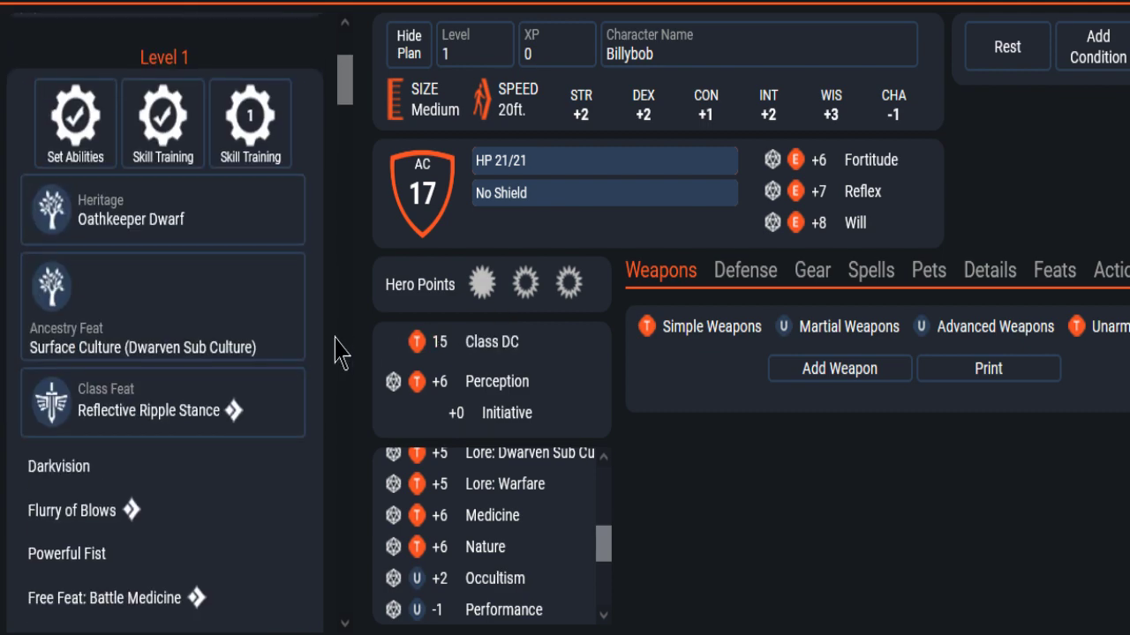
pyautogui.click(243, 128)
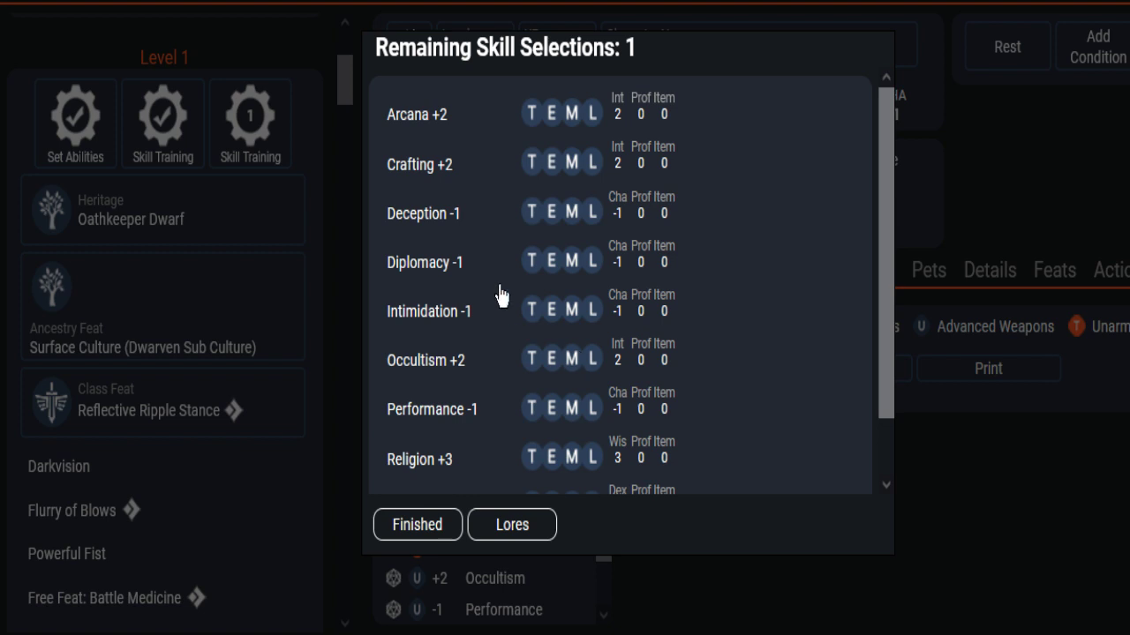
pyautogui.scroll(-2, 433, 425)
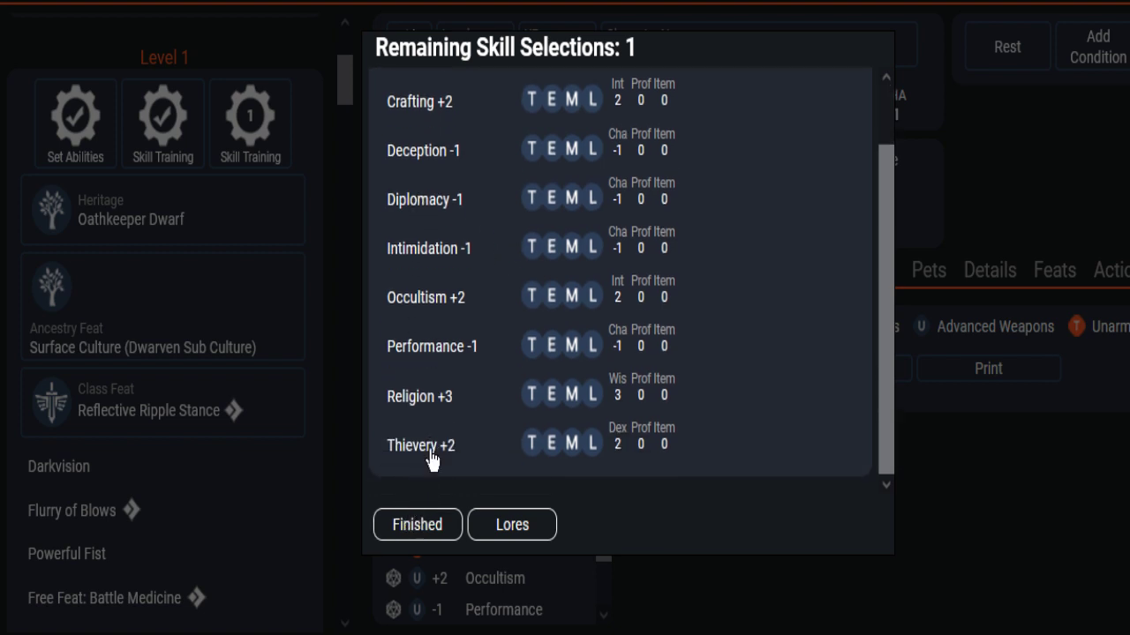
pyautogui.click(423, 404)
pyautogui.click(424, 402)
pyautogui.scroll(2, 428, 388)
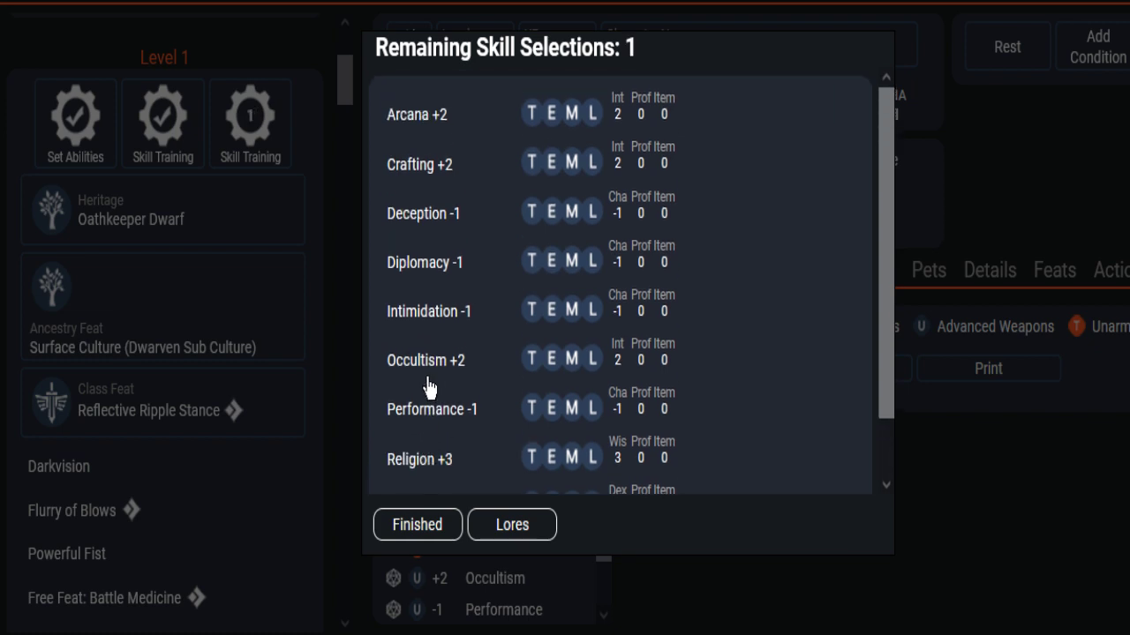
pyautogui.click(420, 265)
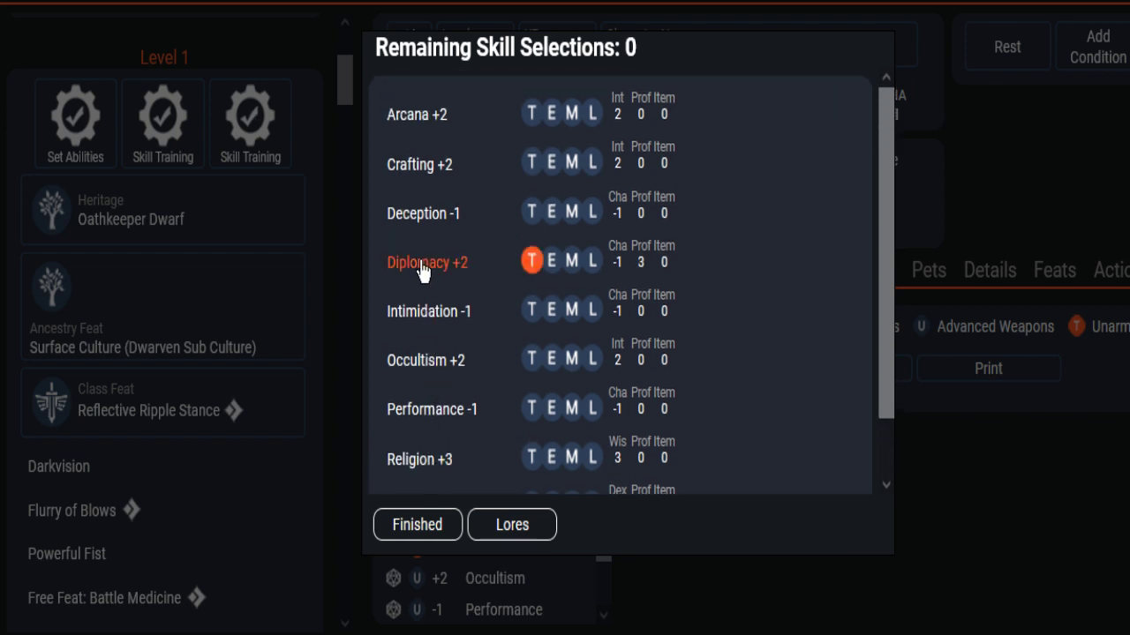
pyautogui.click(413, 527)
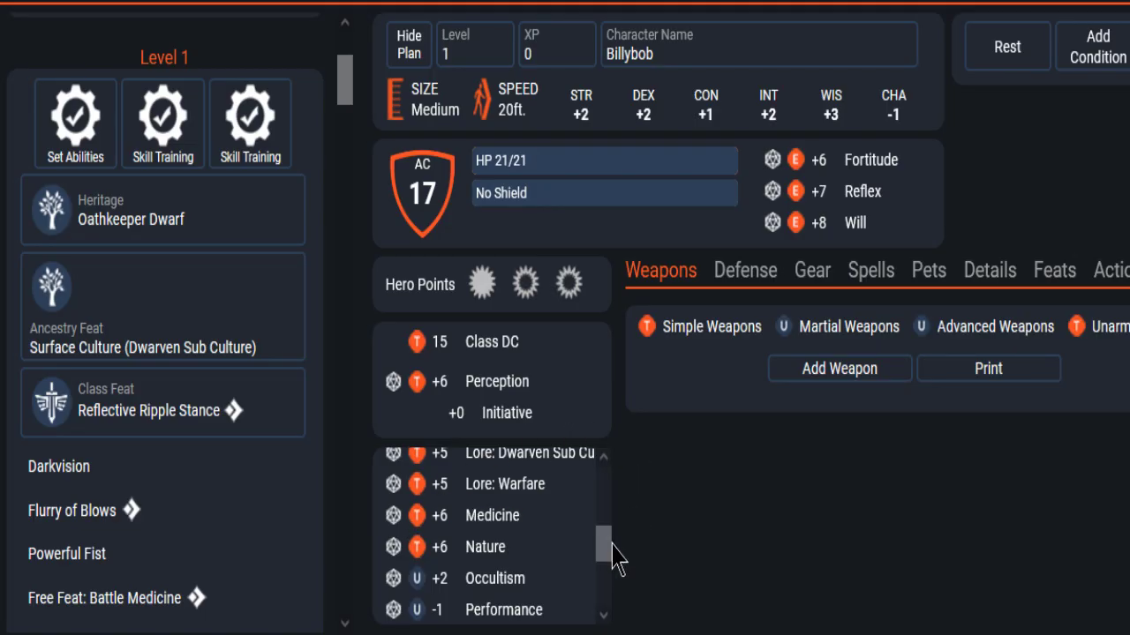
# Look over the skills list and read the proficiency information for Class DC and Perception, closing each description.
pyautogui.moveTo(612, 545); pyautogui.dragTo(604, 497)
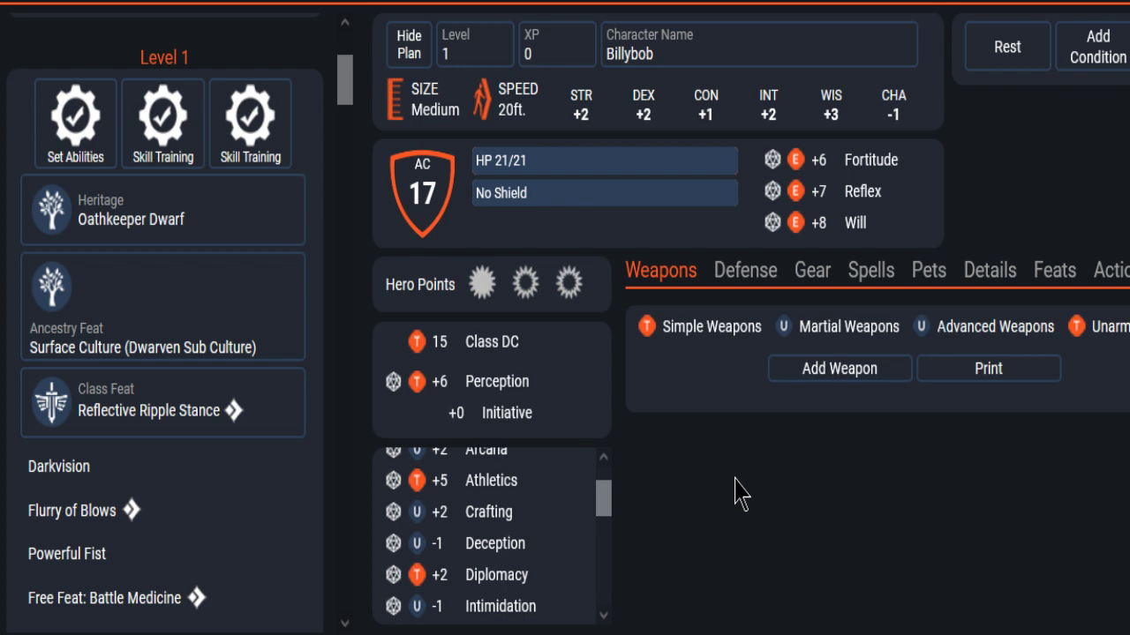
pyautogui.moveTo(600, 519)
pyautogui.mouseDown()
pyautogui.moveTo(609, 490)
pyautogui.moveTo(610, 532)
pyautogui.mouseUp()
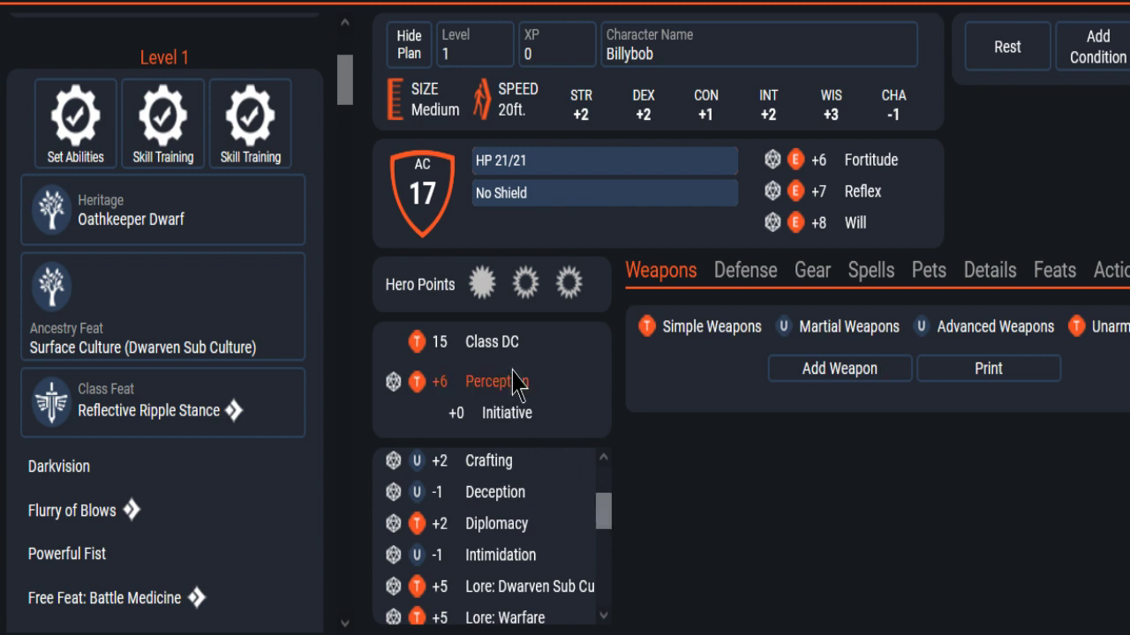
pyautogui.click(483, 345)
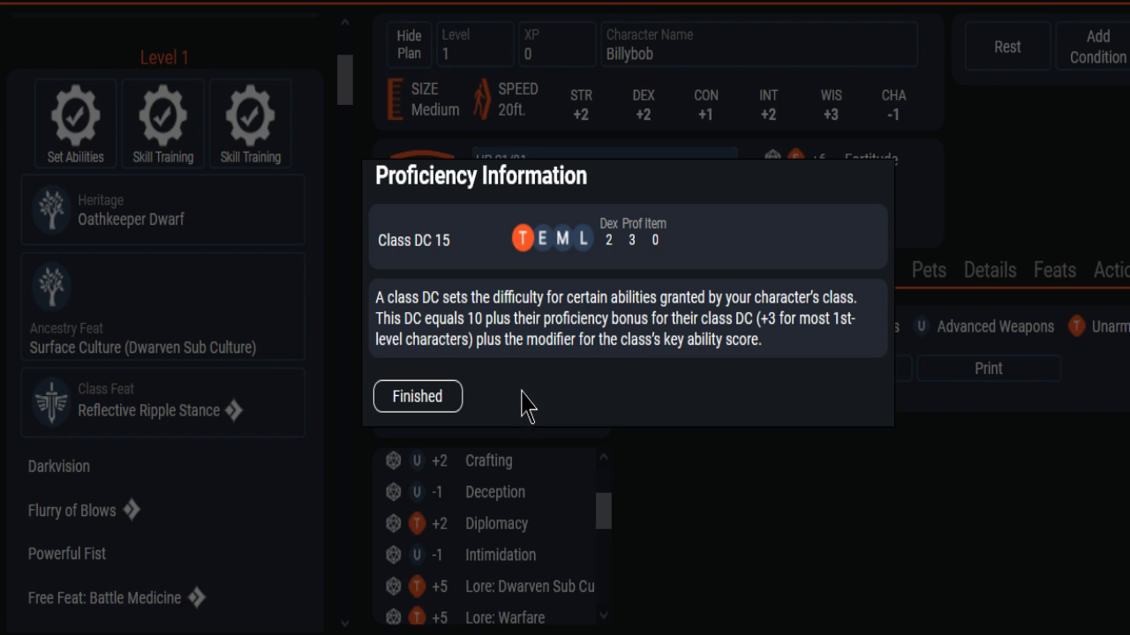
pyautogui.click(433, 407)
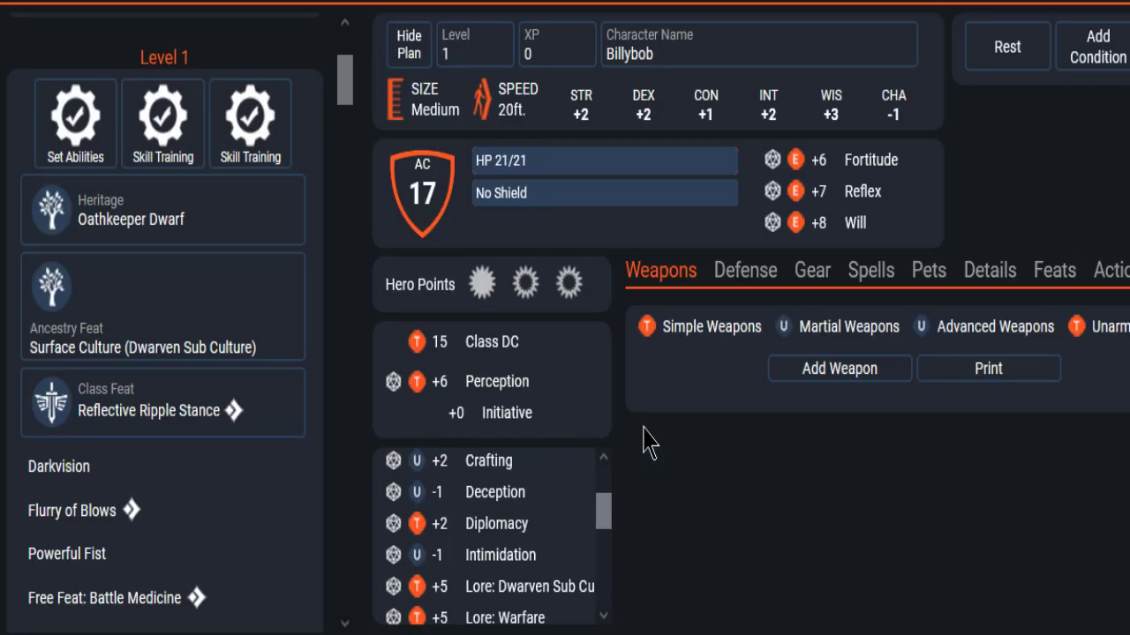
pyautogui.click(492, 344)
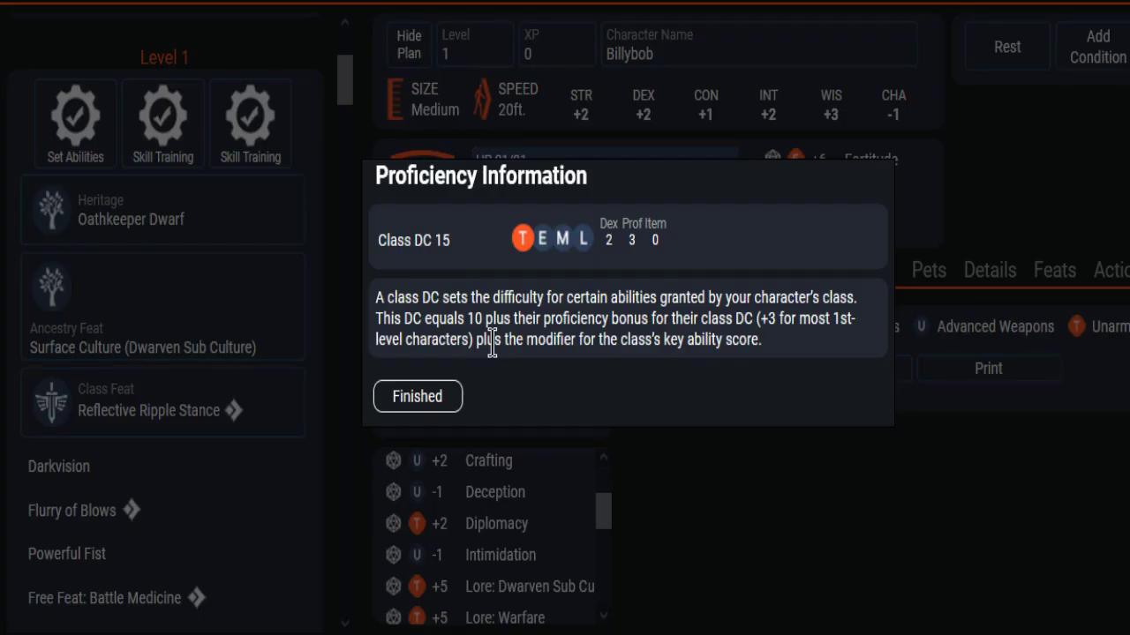
pyautogui.click(428, 402)
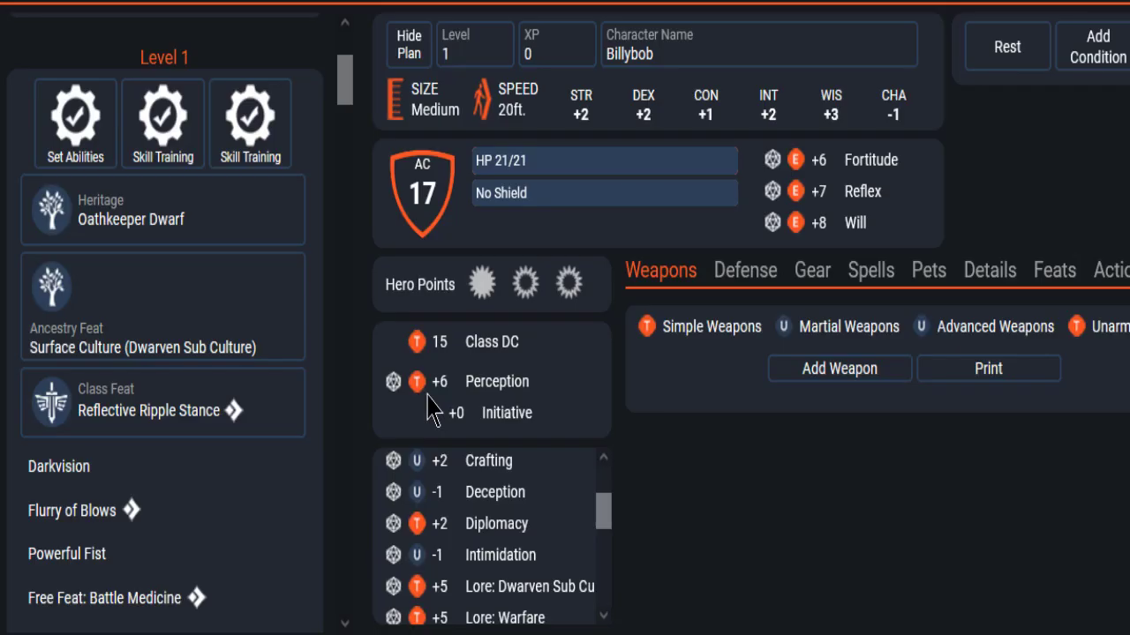
pyautogui.click(484, 344)
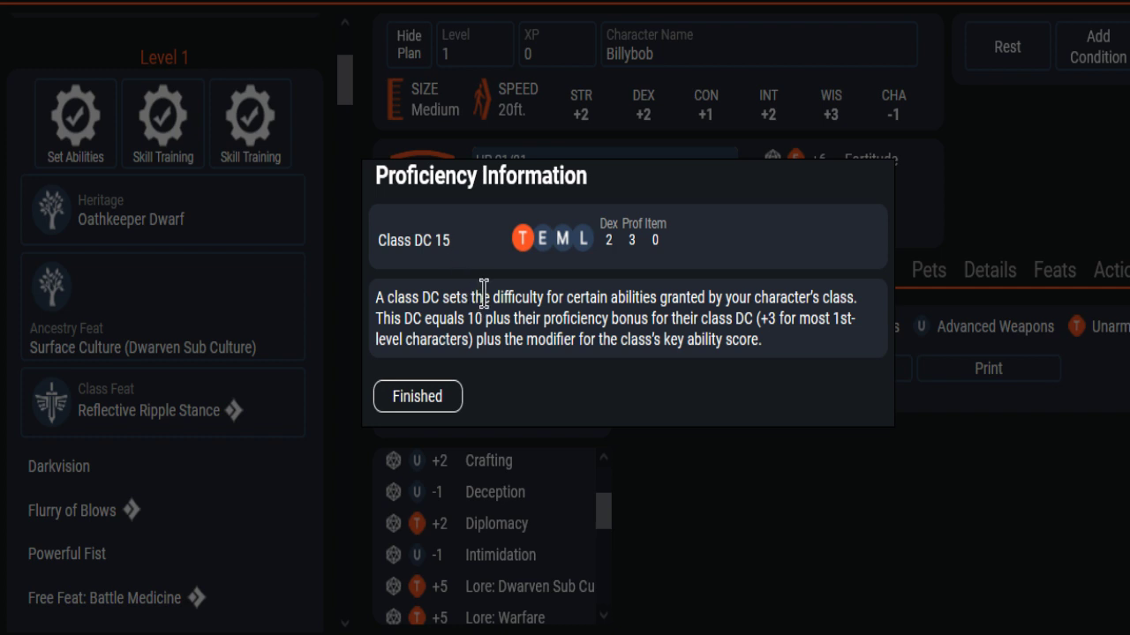
pyautogui.click(419, 398)
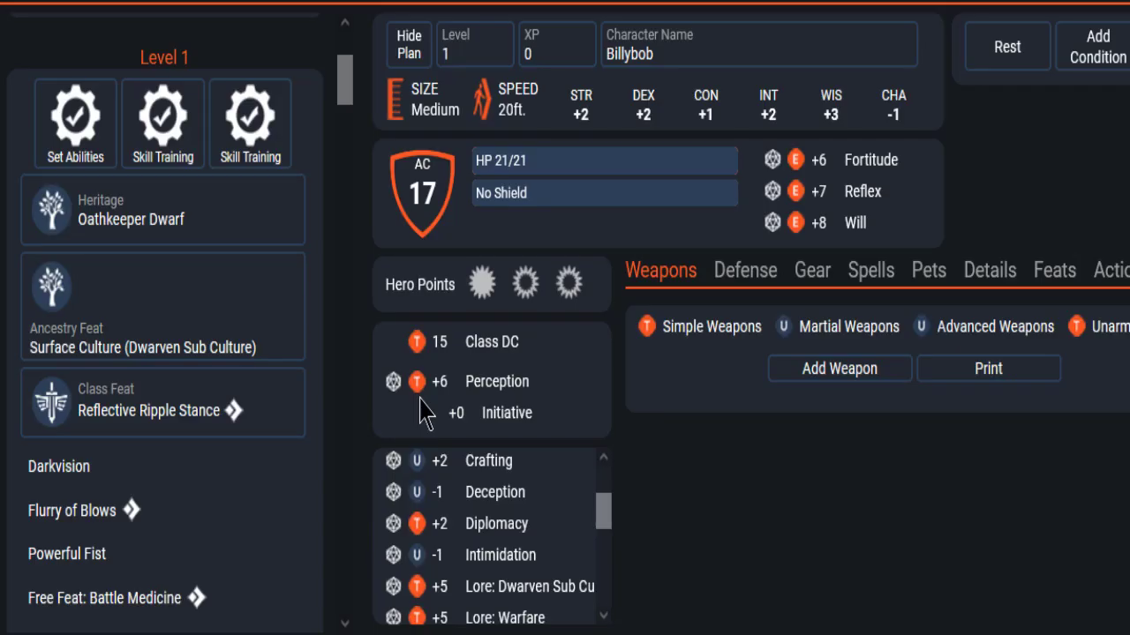
pyautogui.click(502, 383)
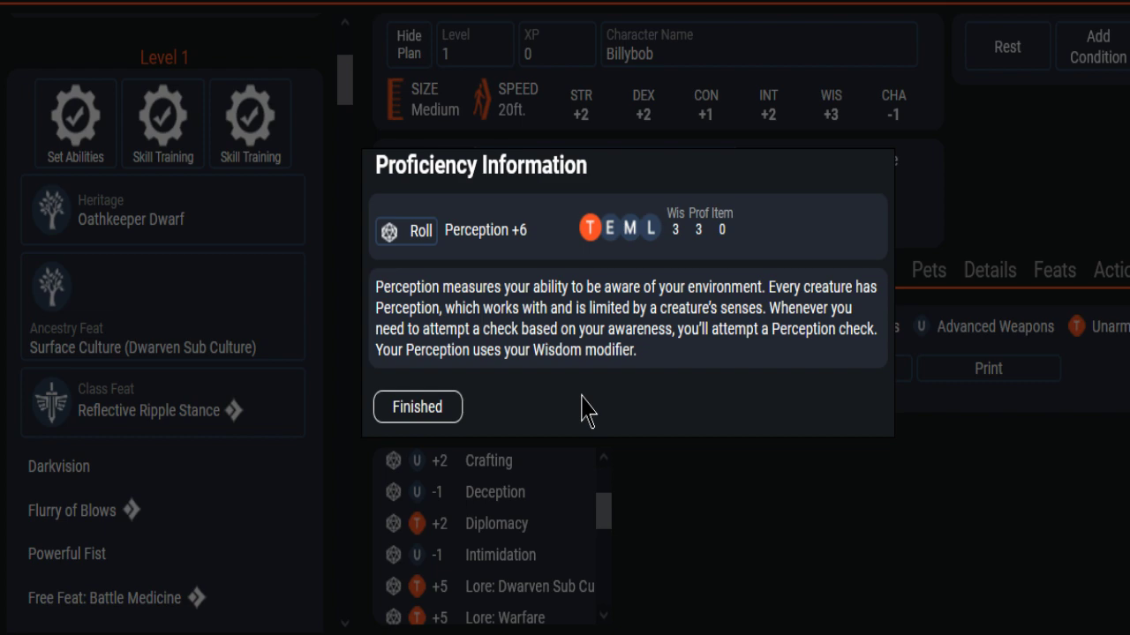
pyautogui.click(414, 408)
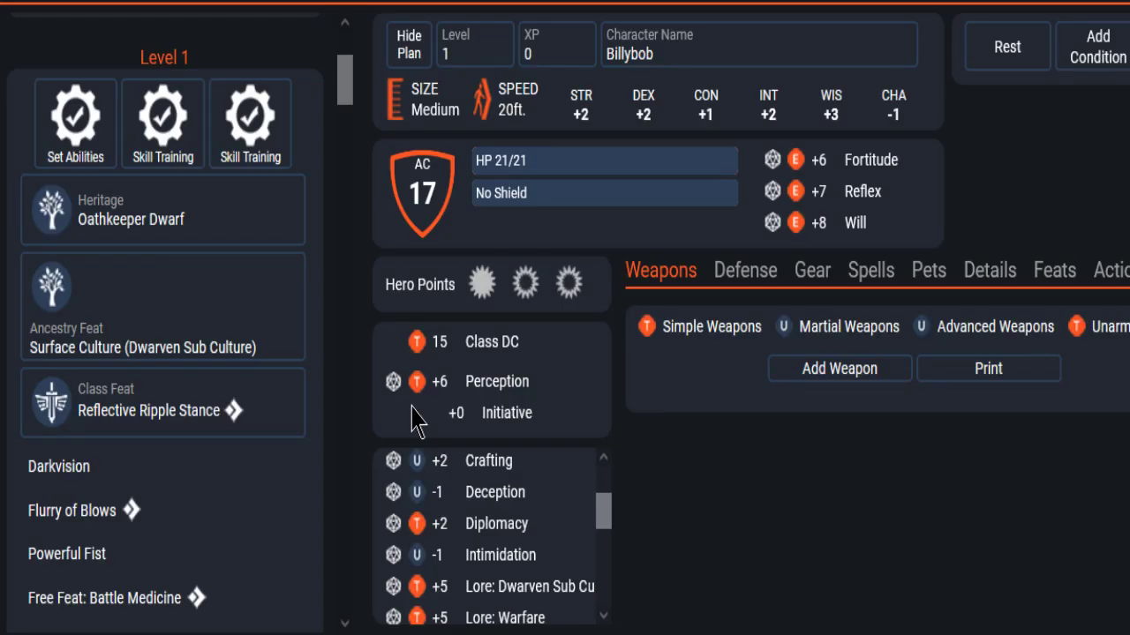